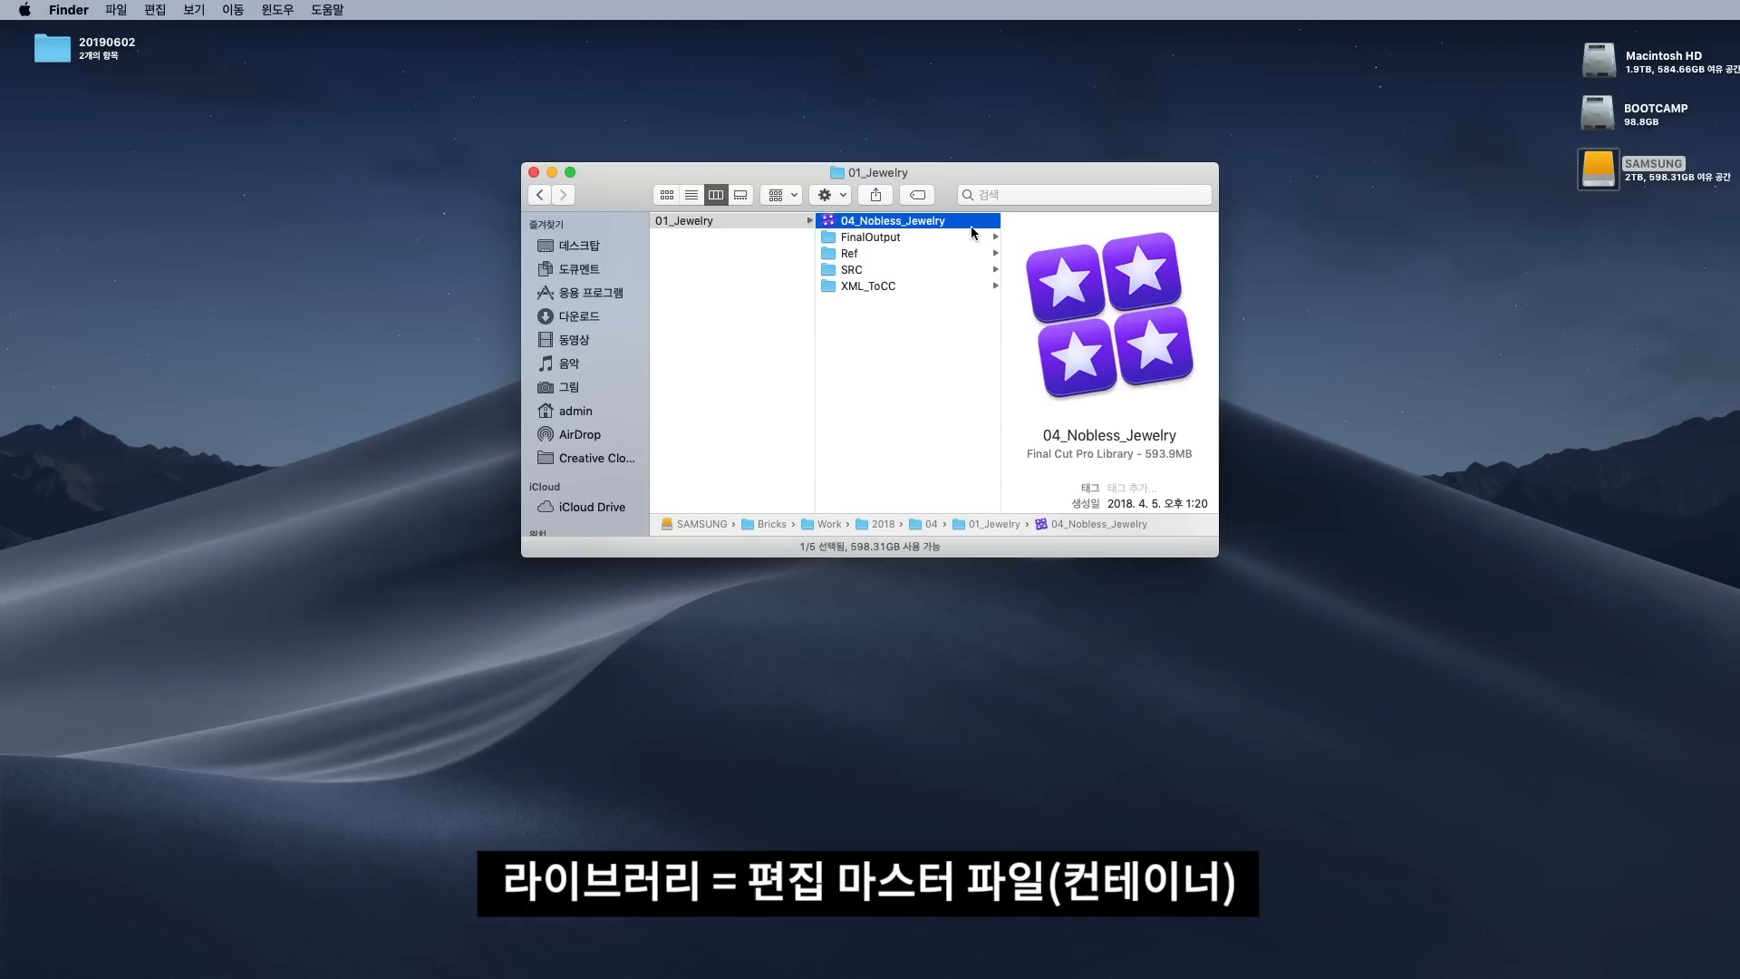
Examine the 04_Nobless_Jewelry library file and the Premiere project 훠궈_BK.prproj in the PPJ folder
{"action": "right_click", "coordinate": [972, 232]}
{"action": "left_click", "coordinate": [1016, 271]}
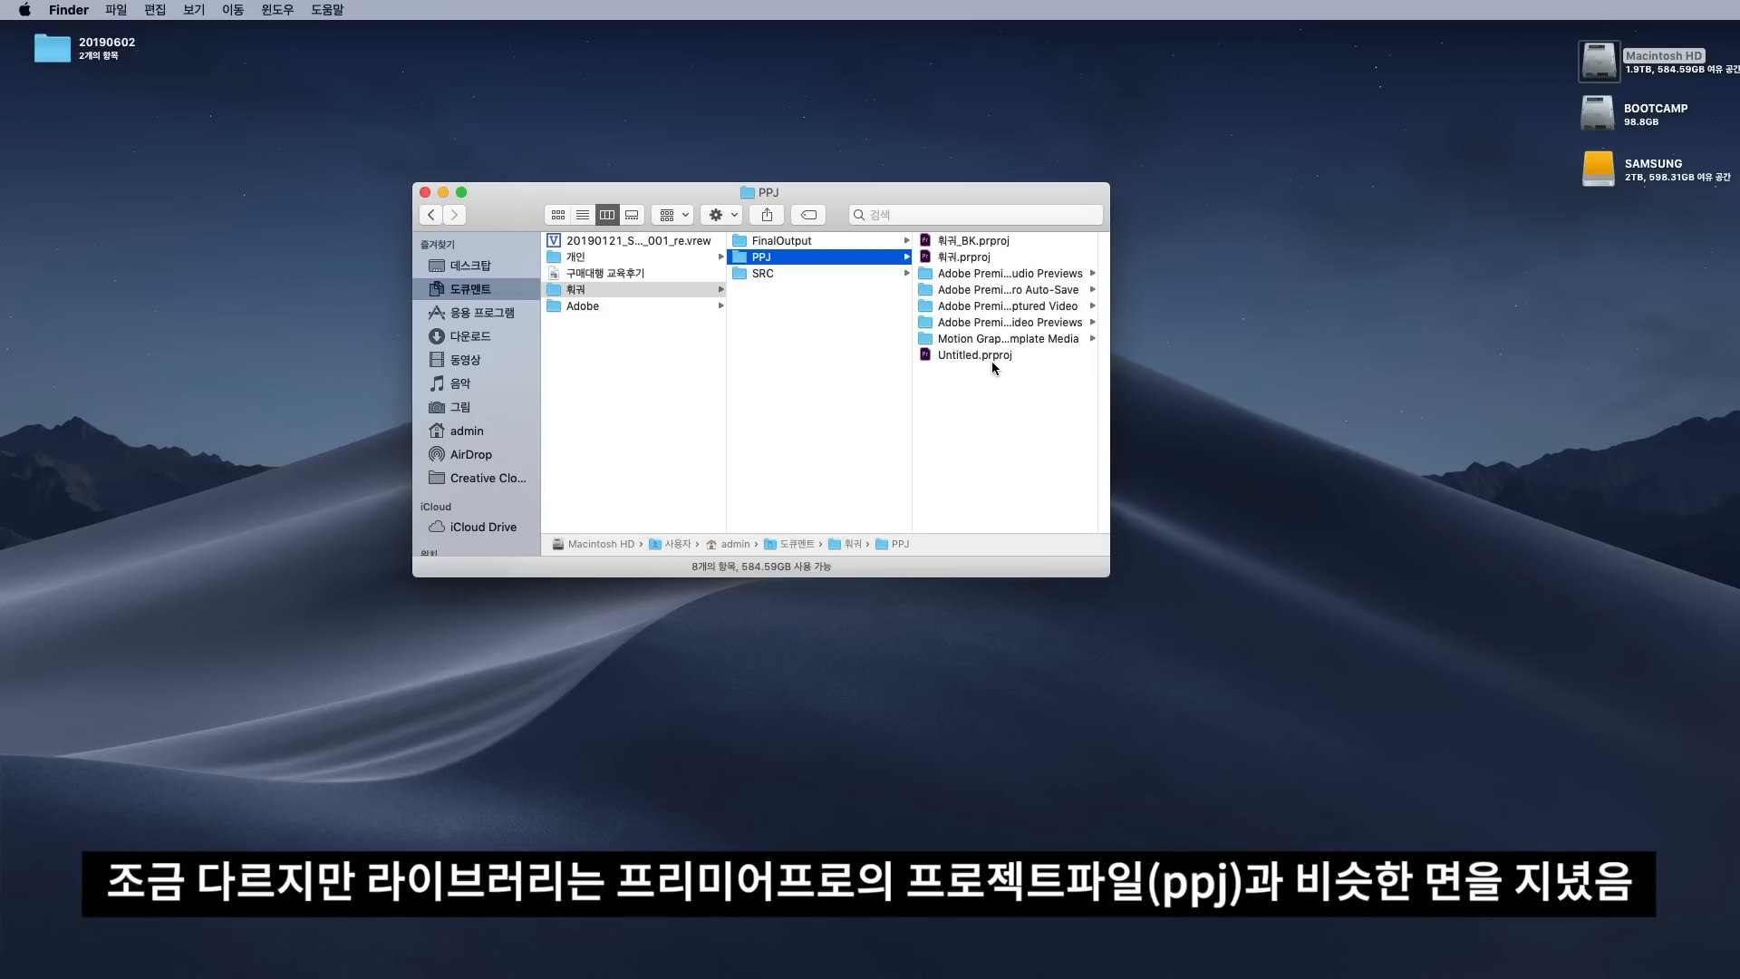
{"action": "left_click", "coordinate": [980, 243]}
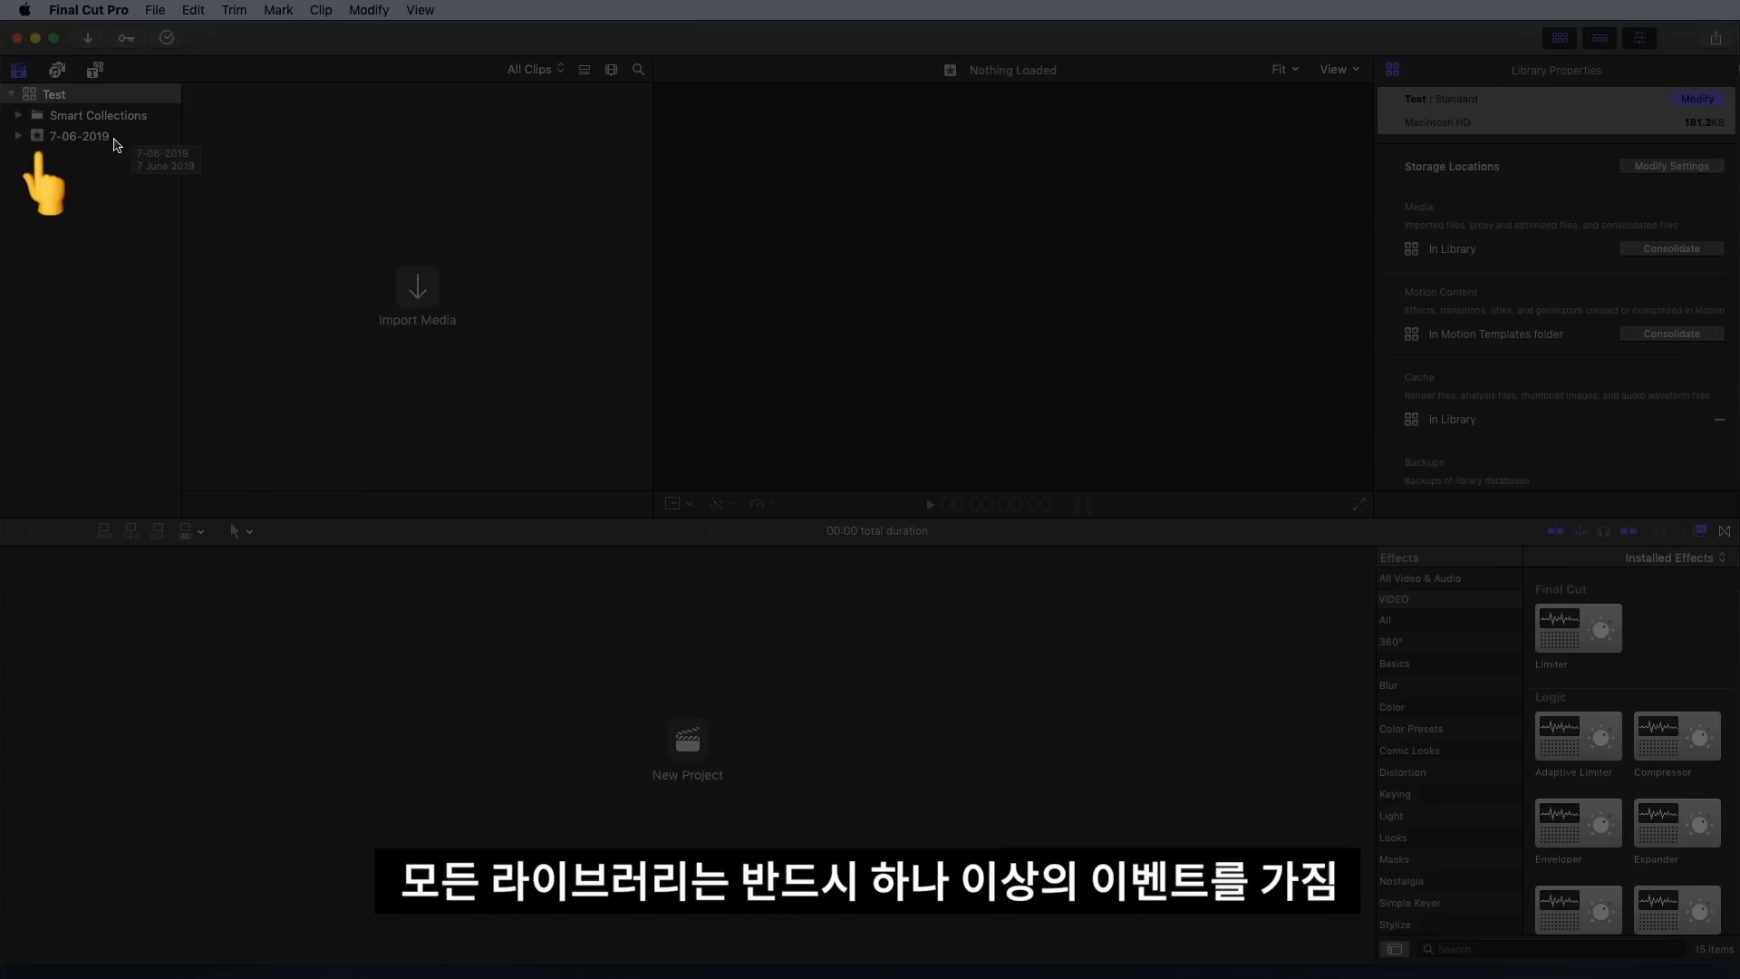
Import everything in the 자료 folder into the 7-06-2019 event and look through the imported clips
{"action": "left_click", "coordinate": [81, 136]}
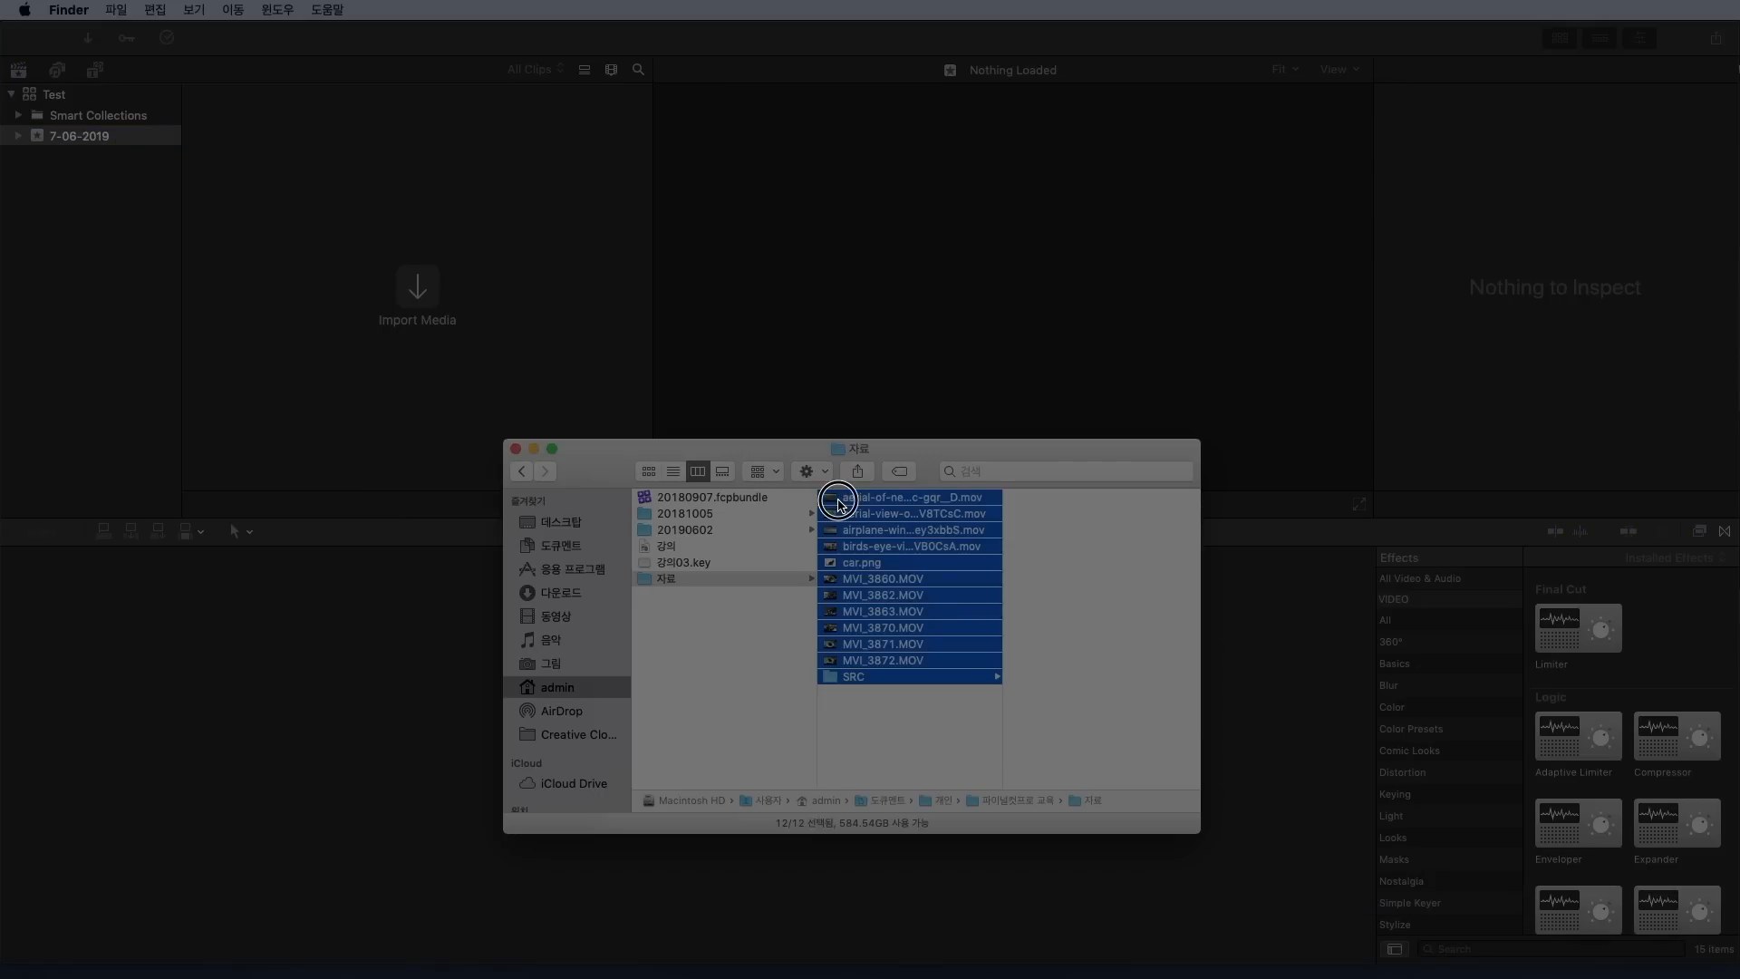
{"action": "left_click_drag", "start_coordinate": [837, 498], "coordinate": [513, 272]}
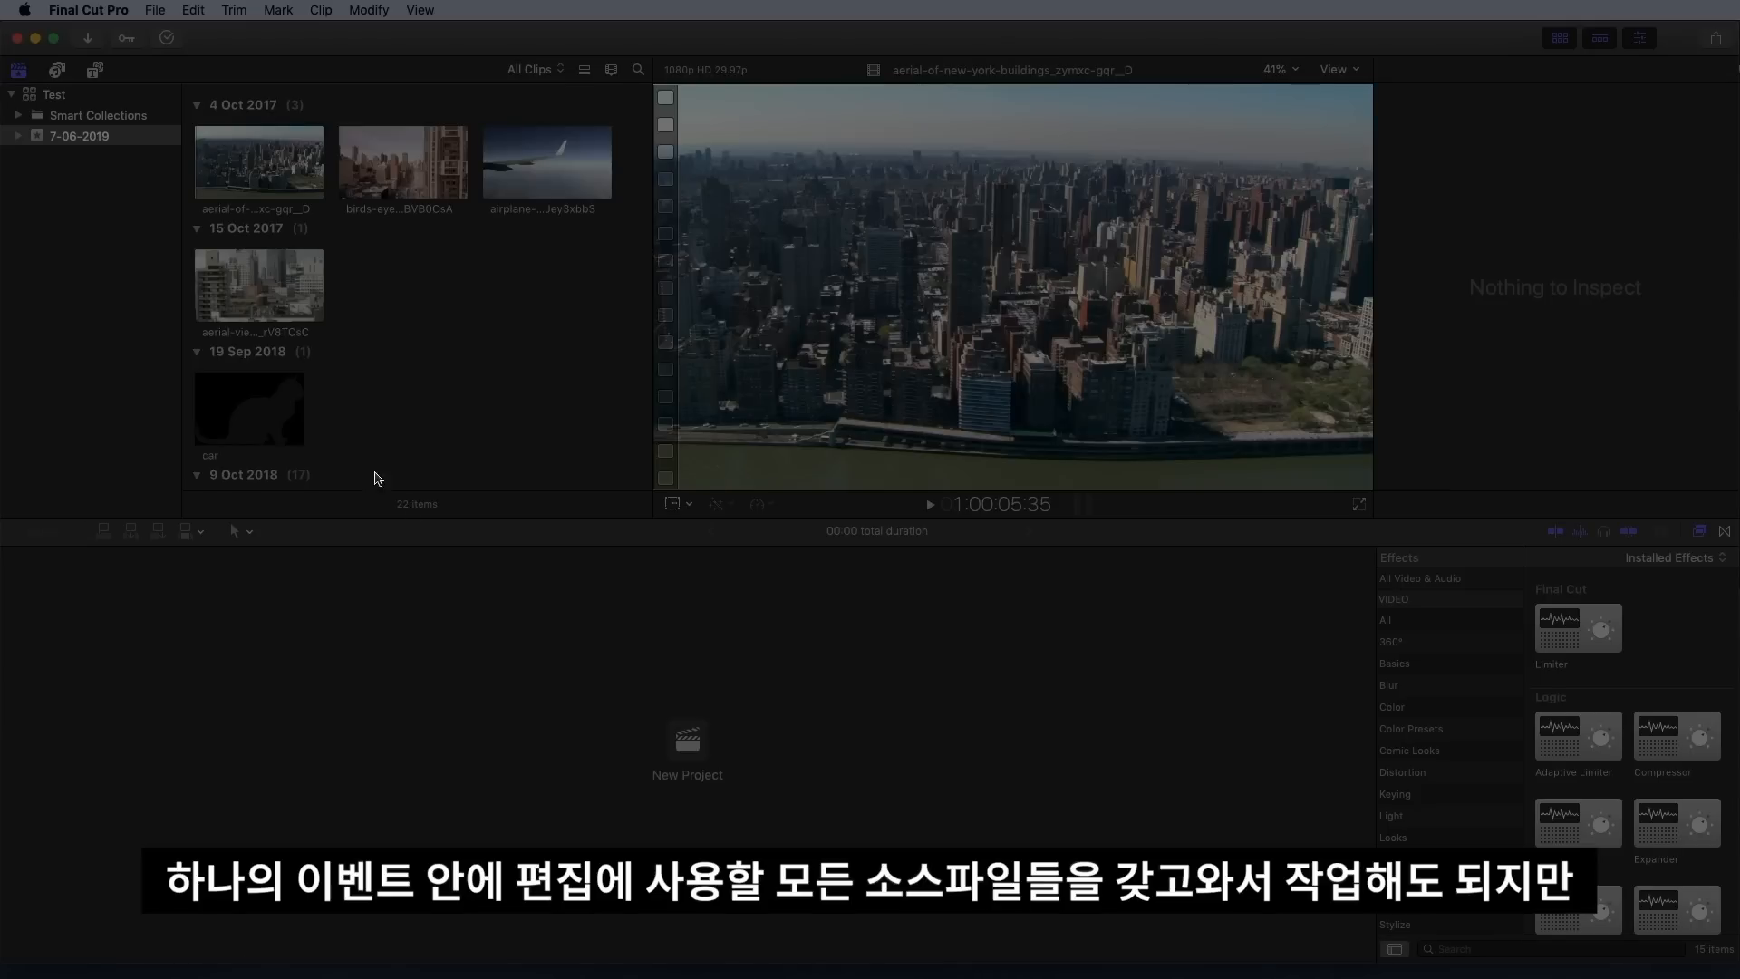
{"action": "scroll", "coordinate": [335, 352], "scroll_direction": "down", "scroll_amount": 3}
{"action": "scroll", "coordinate": [335, 351], "scroll_direction": "down", "scroll_amount": 5}
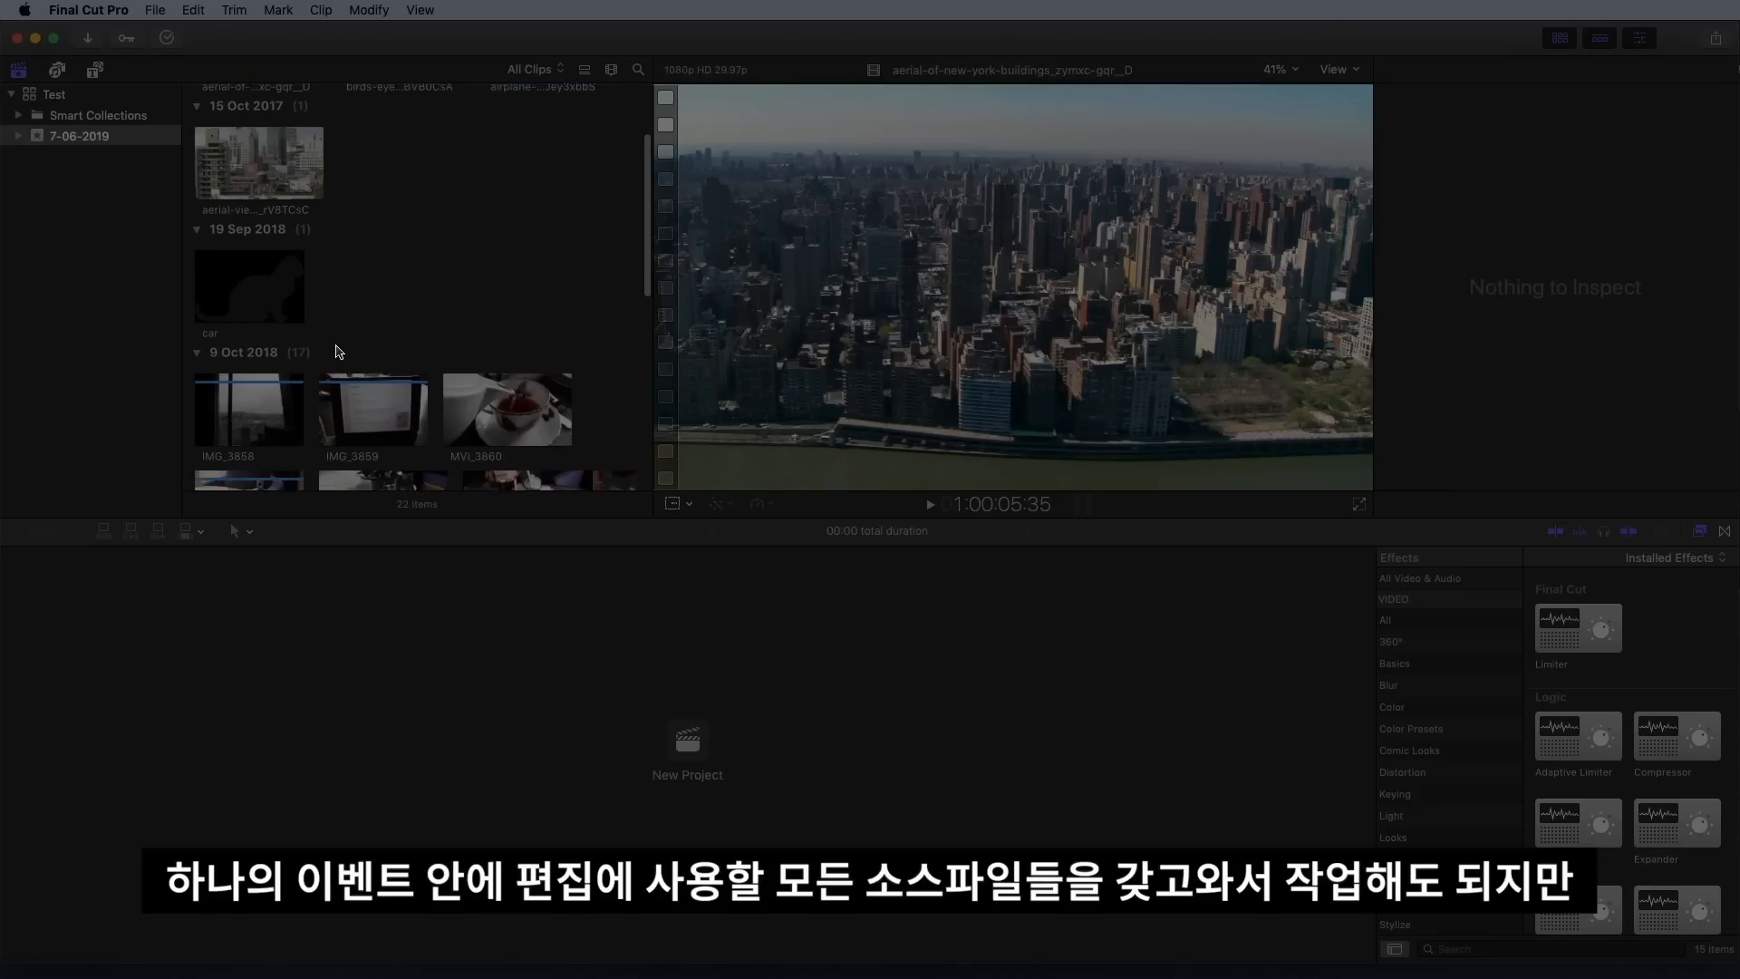
{"action": "scroll", "coordinate": [335, 352], "scroll_direction": "down", "scroll_amount": 5}
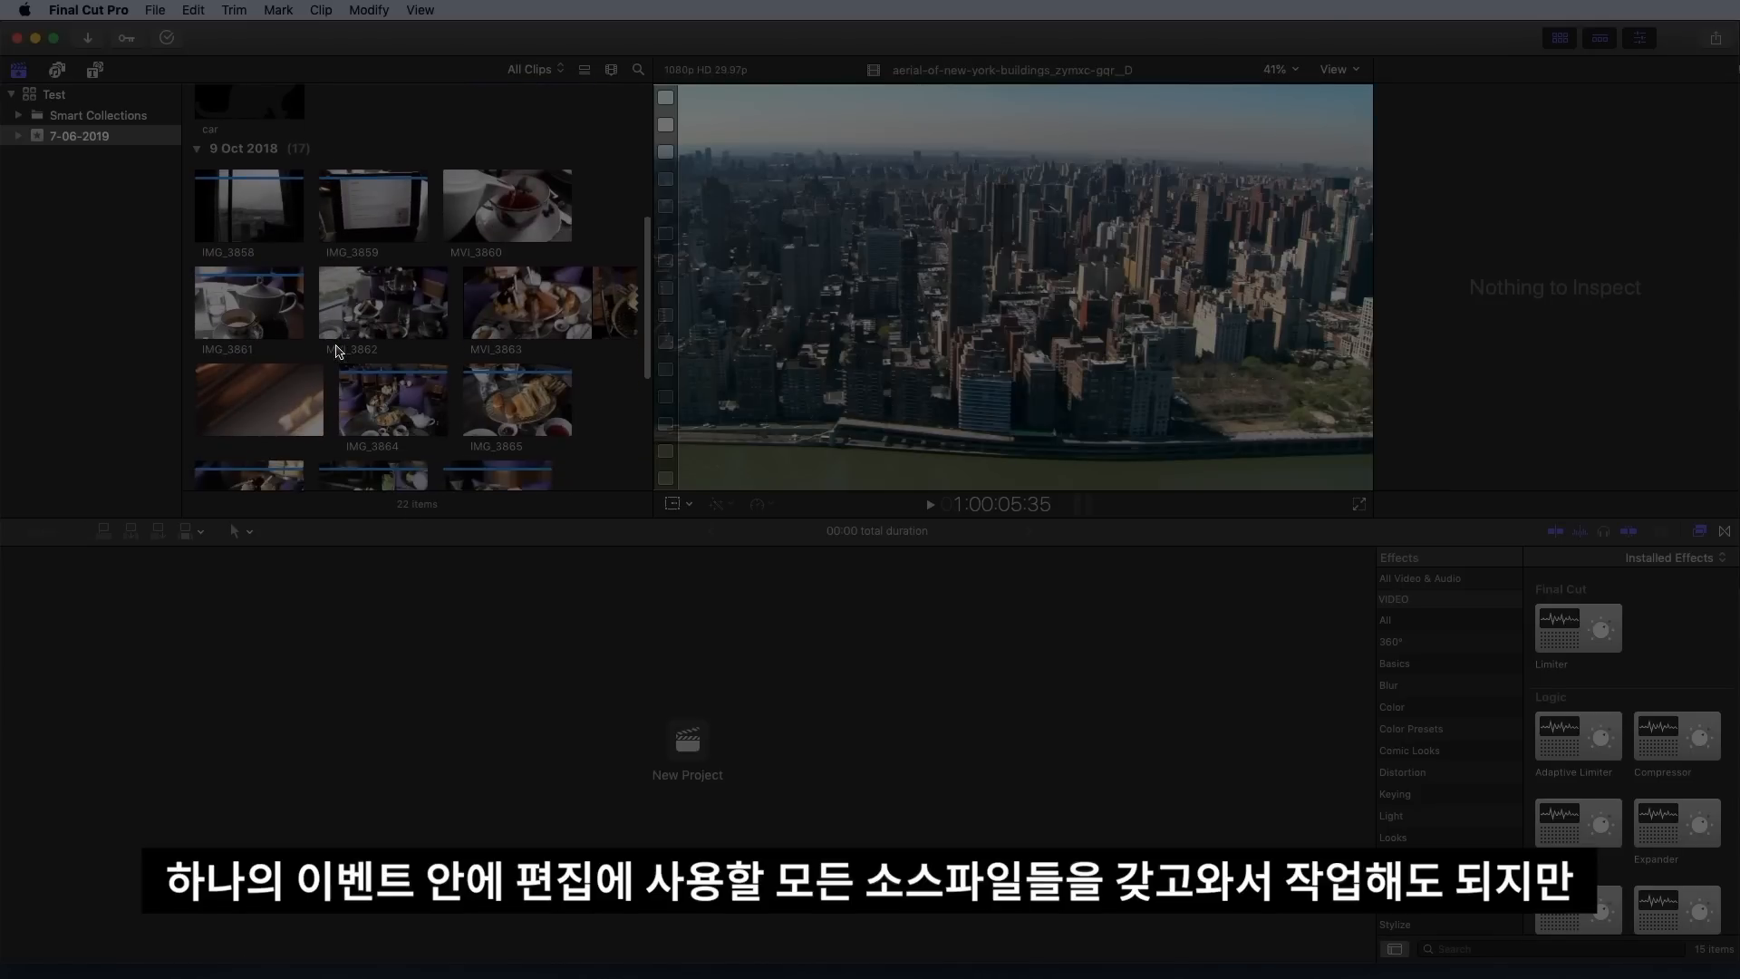
{"action": "scroll", "coordinate": [335, 351], "scroll_direction": "down", "scroll_amount": 6}
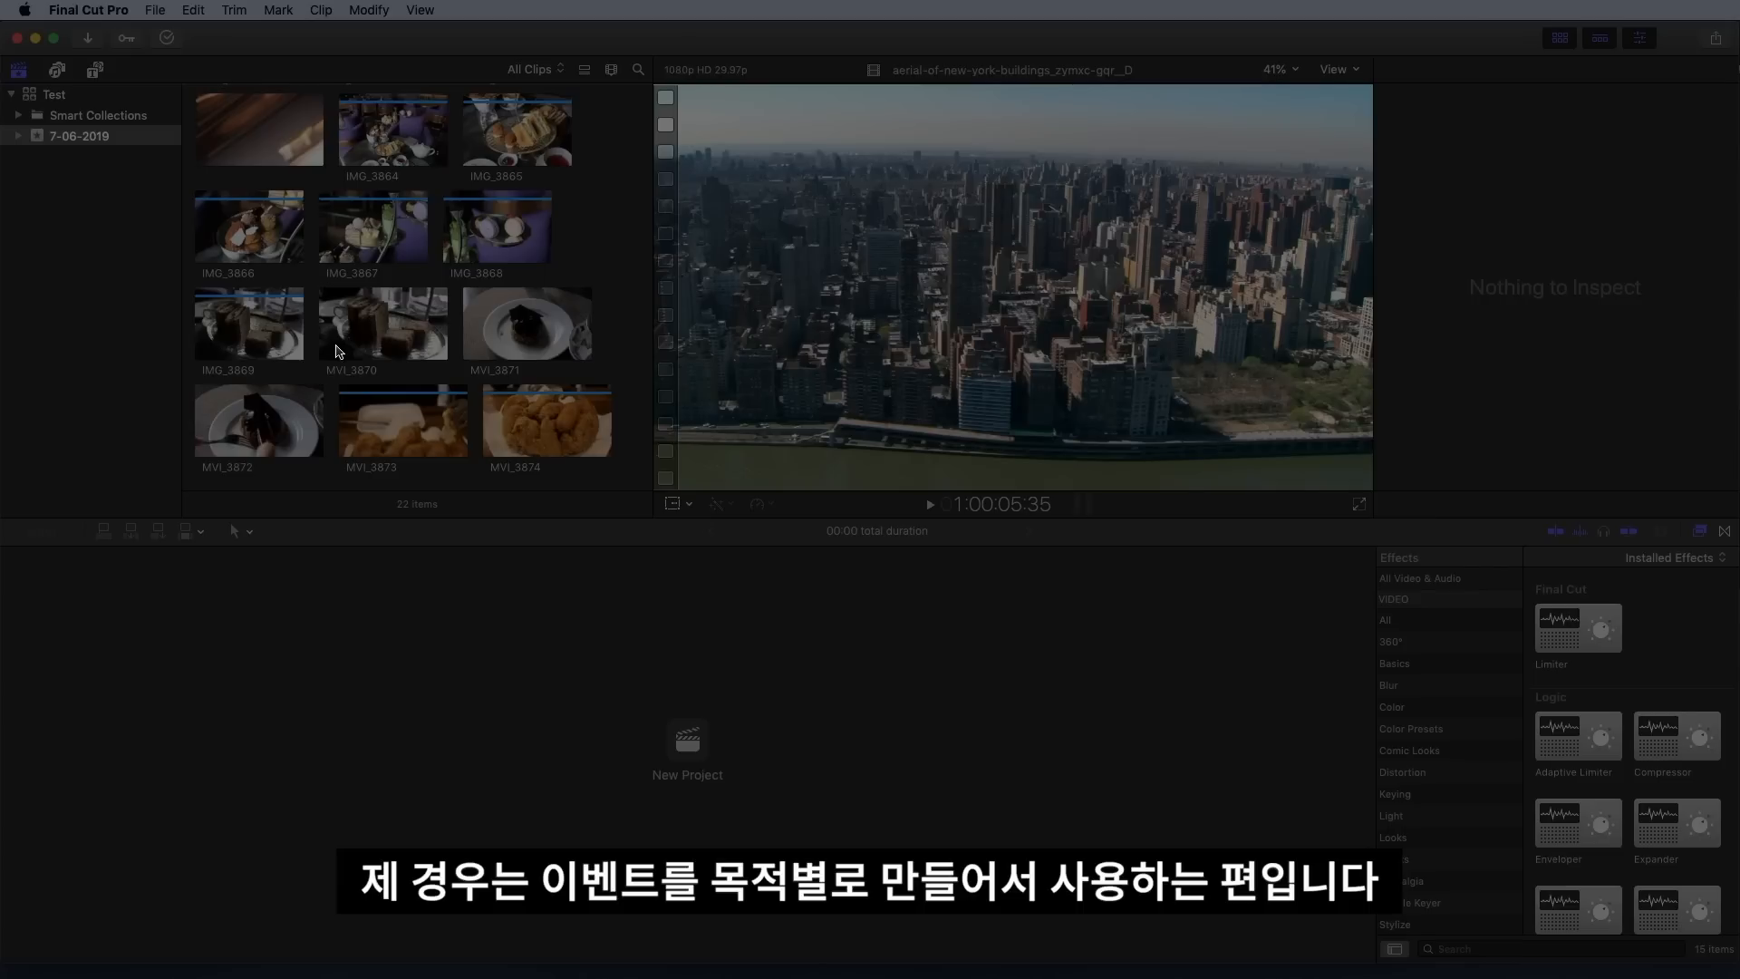
{"action": "scroll", "coordinate": [336, 352], "scroll_direction": "up", "scroll_amount": 8}
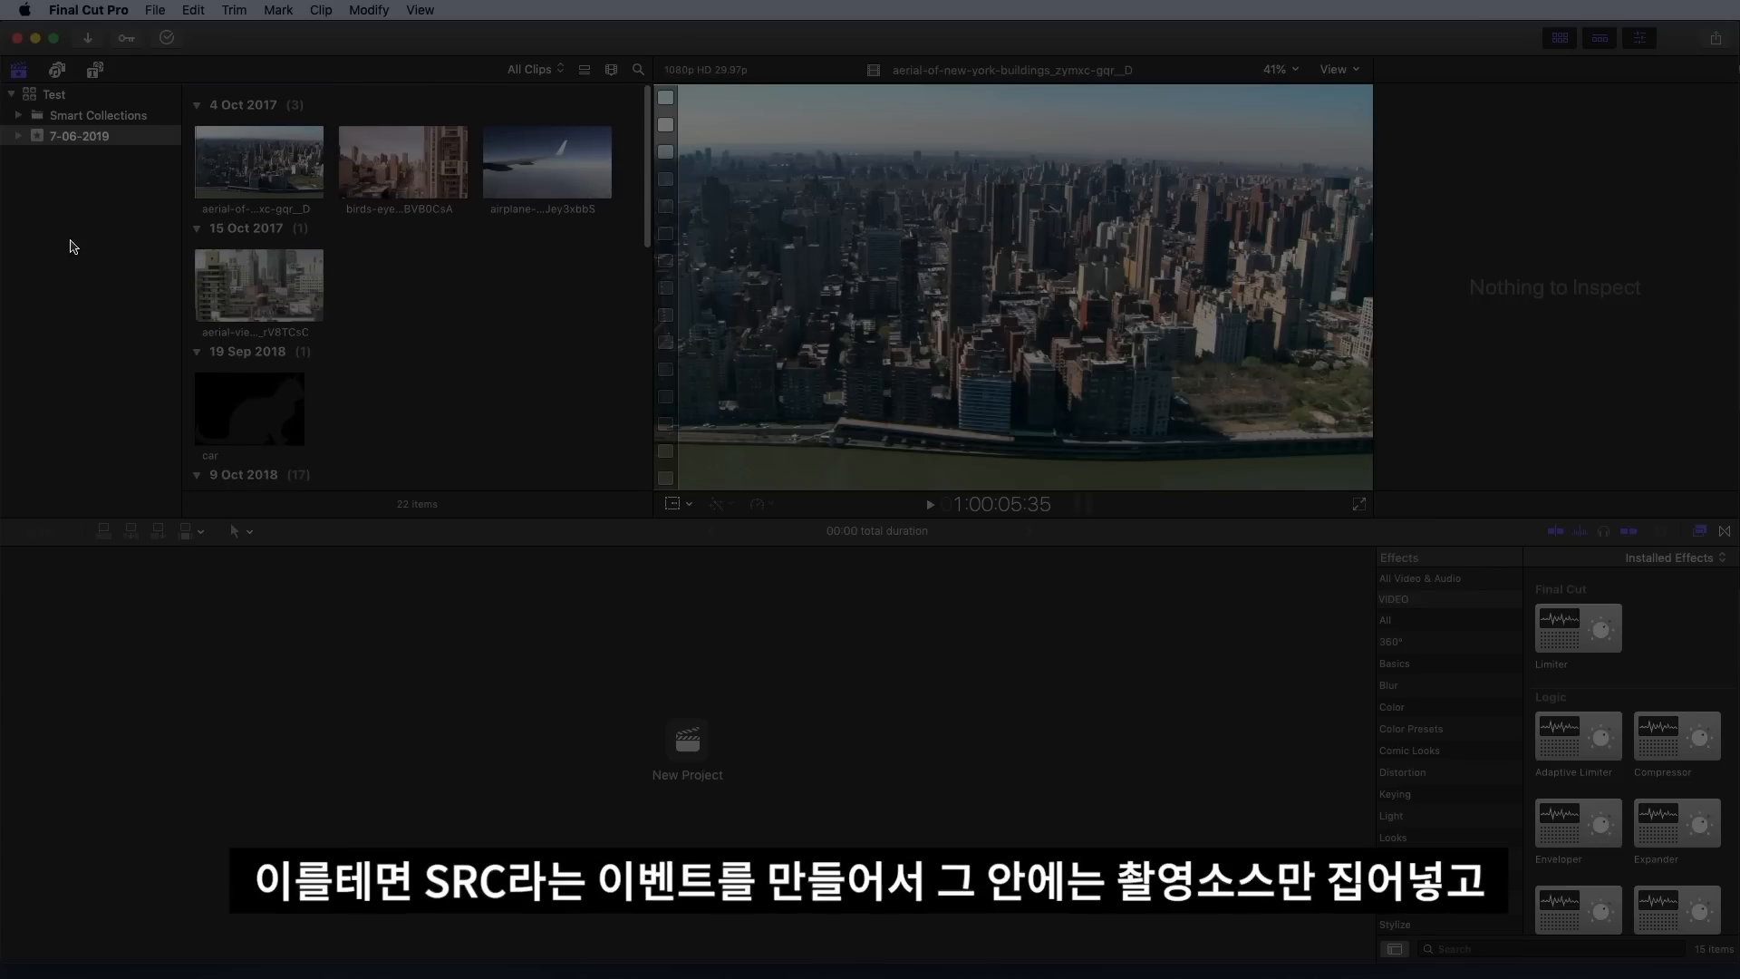
Create a new event named SRC in the Test library
{"action": "right_click", "coordinate": [73, 246]}
{"action": "left_click", "coordinate": [125, 255]}
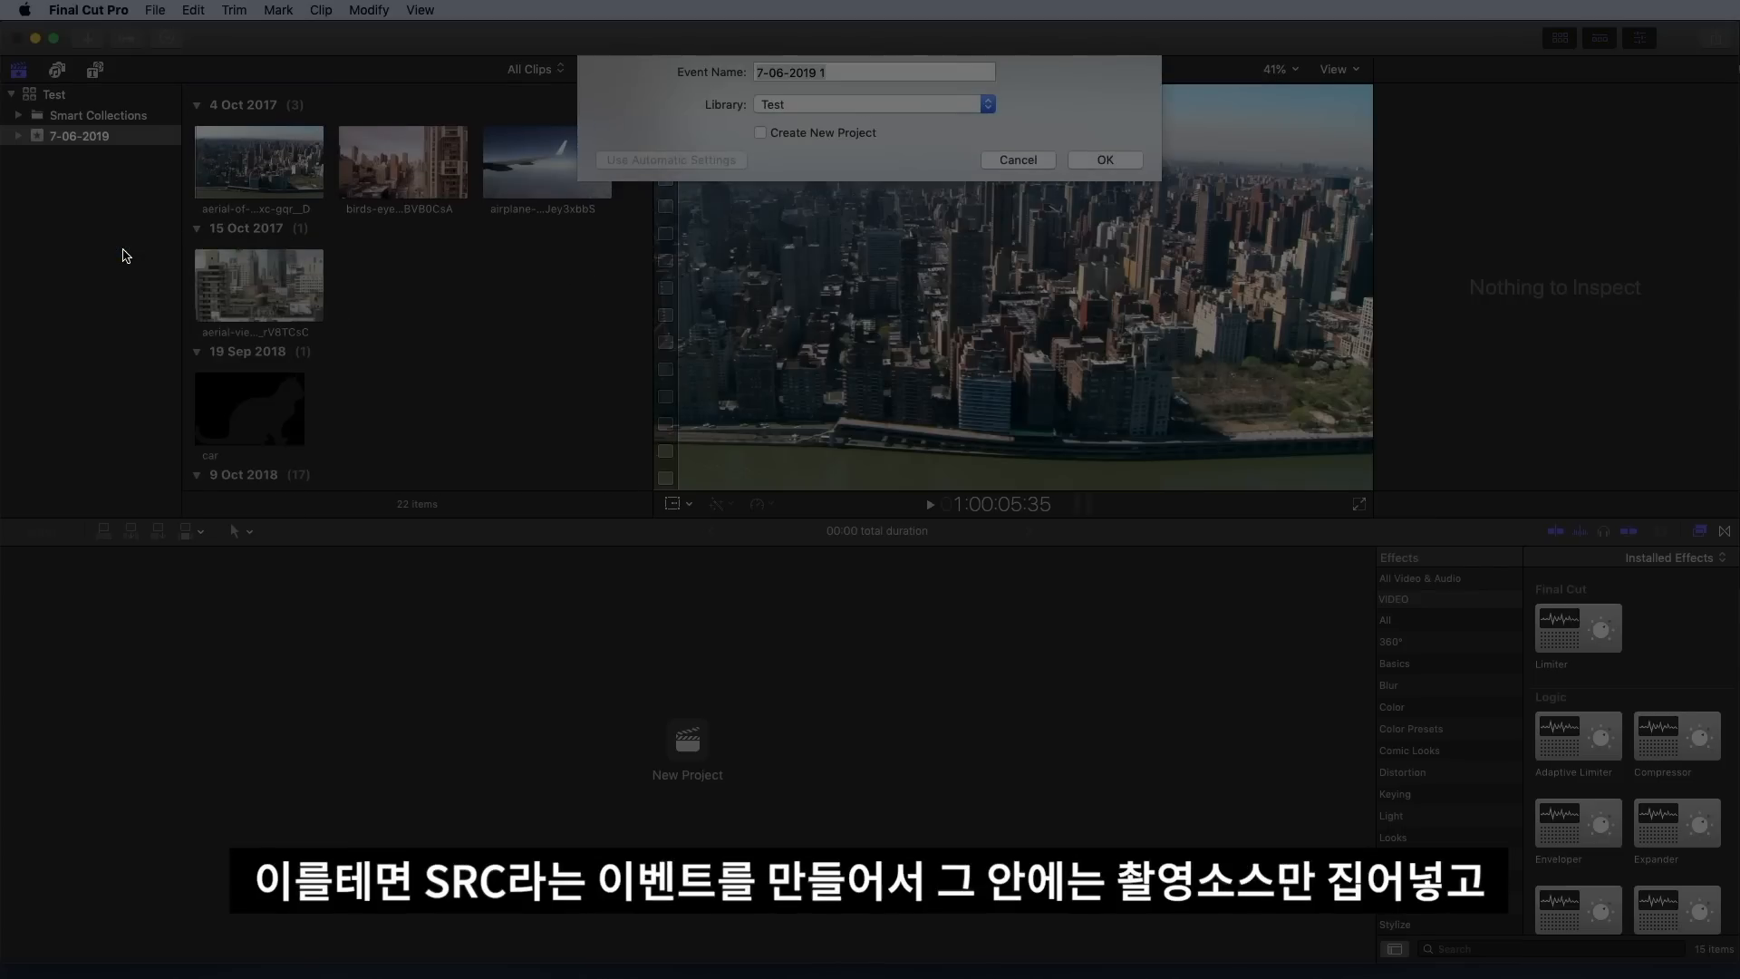
{"action": "type", "text": "SRC"}
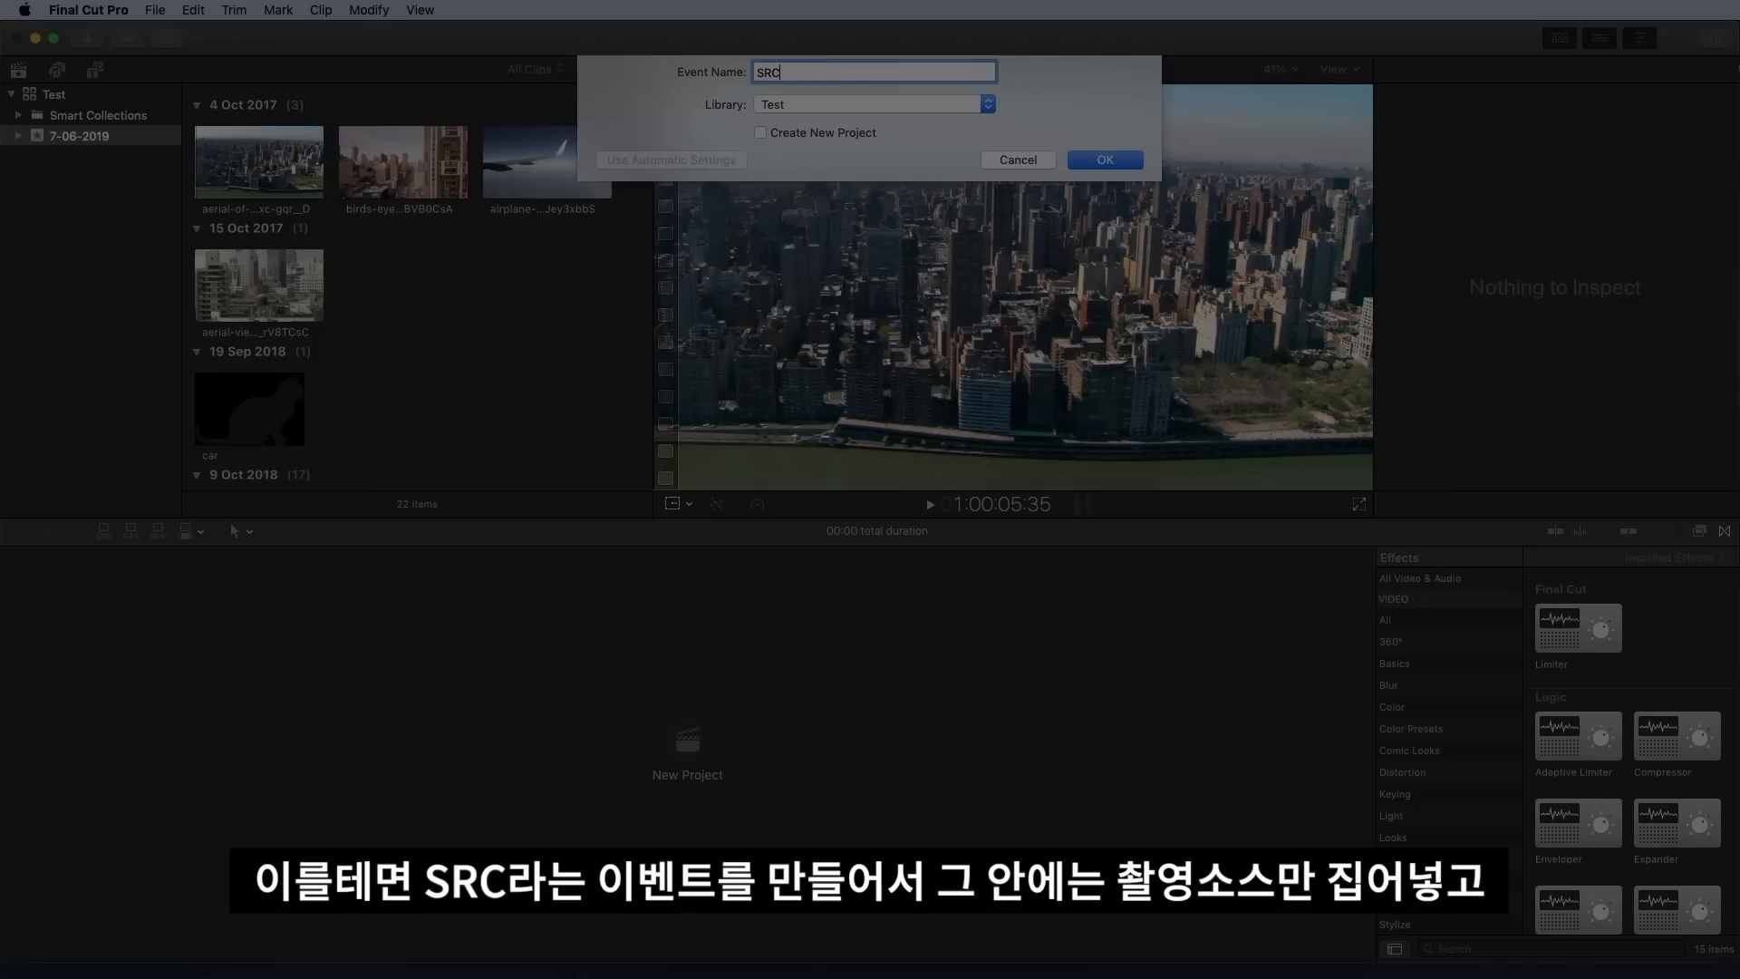
{"action": "key", "text": "Return"}
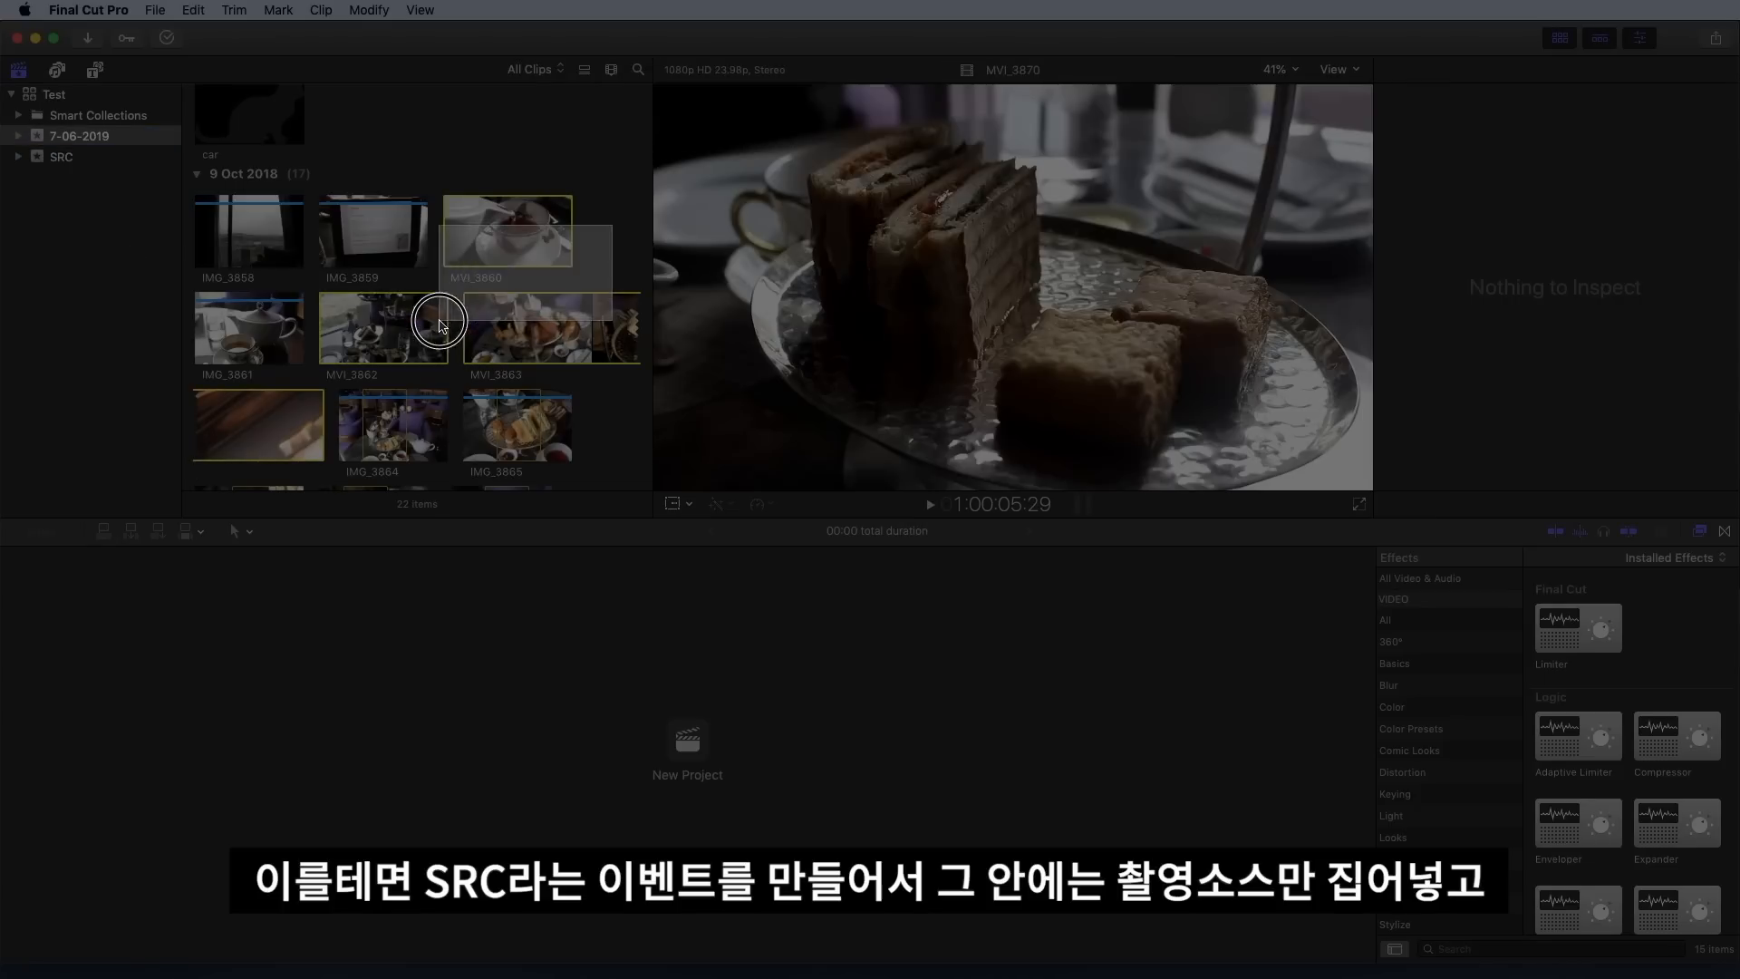
Move clips MVI_3860, MVI_3862, MVI_3863, MVI_3870, MVI_3871 and MVI_3872 from the 7-06-2019 event into the SRC event
{"action": "left_click", "coordinate": [50, 136]}
{"action": "scroll", "coordinate": [477, 321], "scroll_direction": "down", "scroll_amount": 3}
{"action": "scroll", "coordinate": [478, 320], "scroll_direction": "down", "scroll_amount": 3}
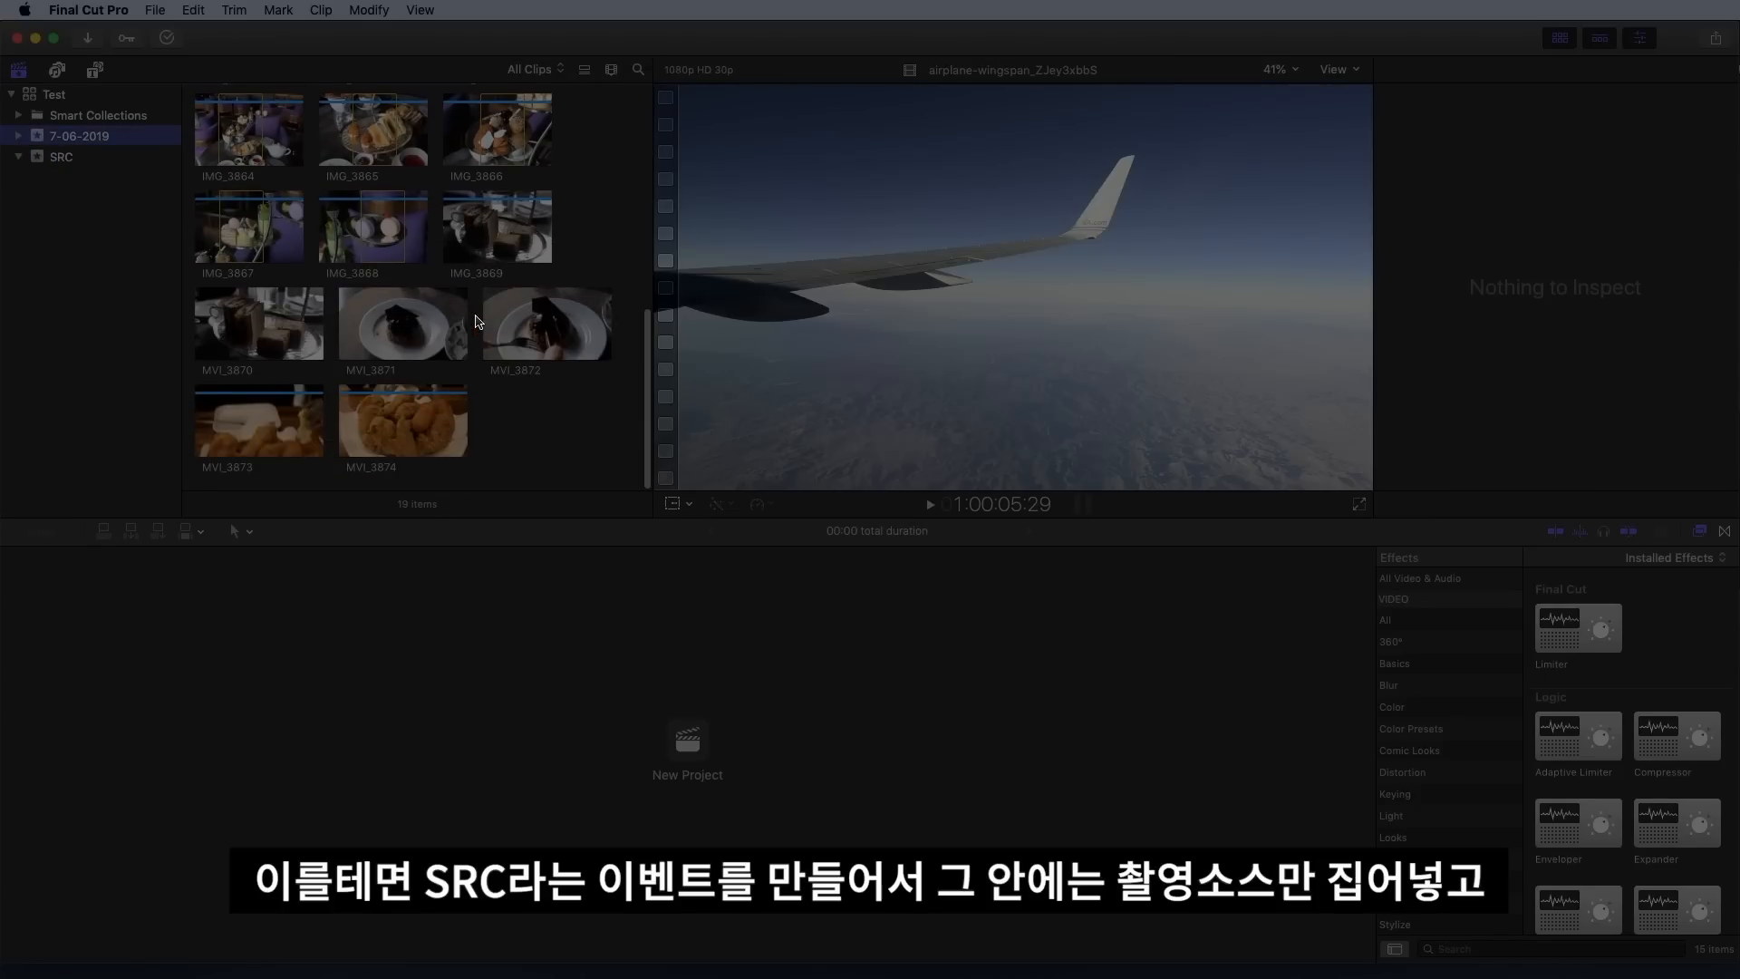
{"action": "left_click", "coordinate": [259, 324]}
{"action": "left_click", "coordinate": [547, 323], "text": "shift"}
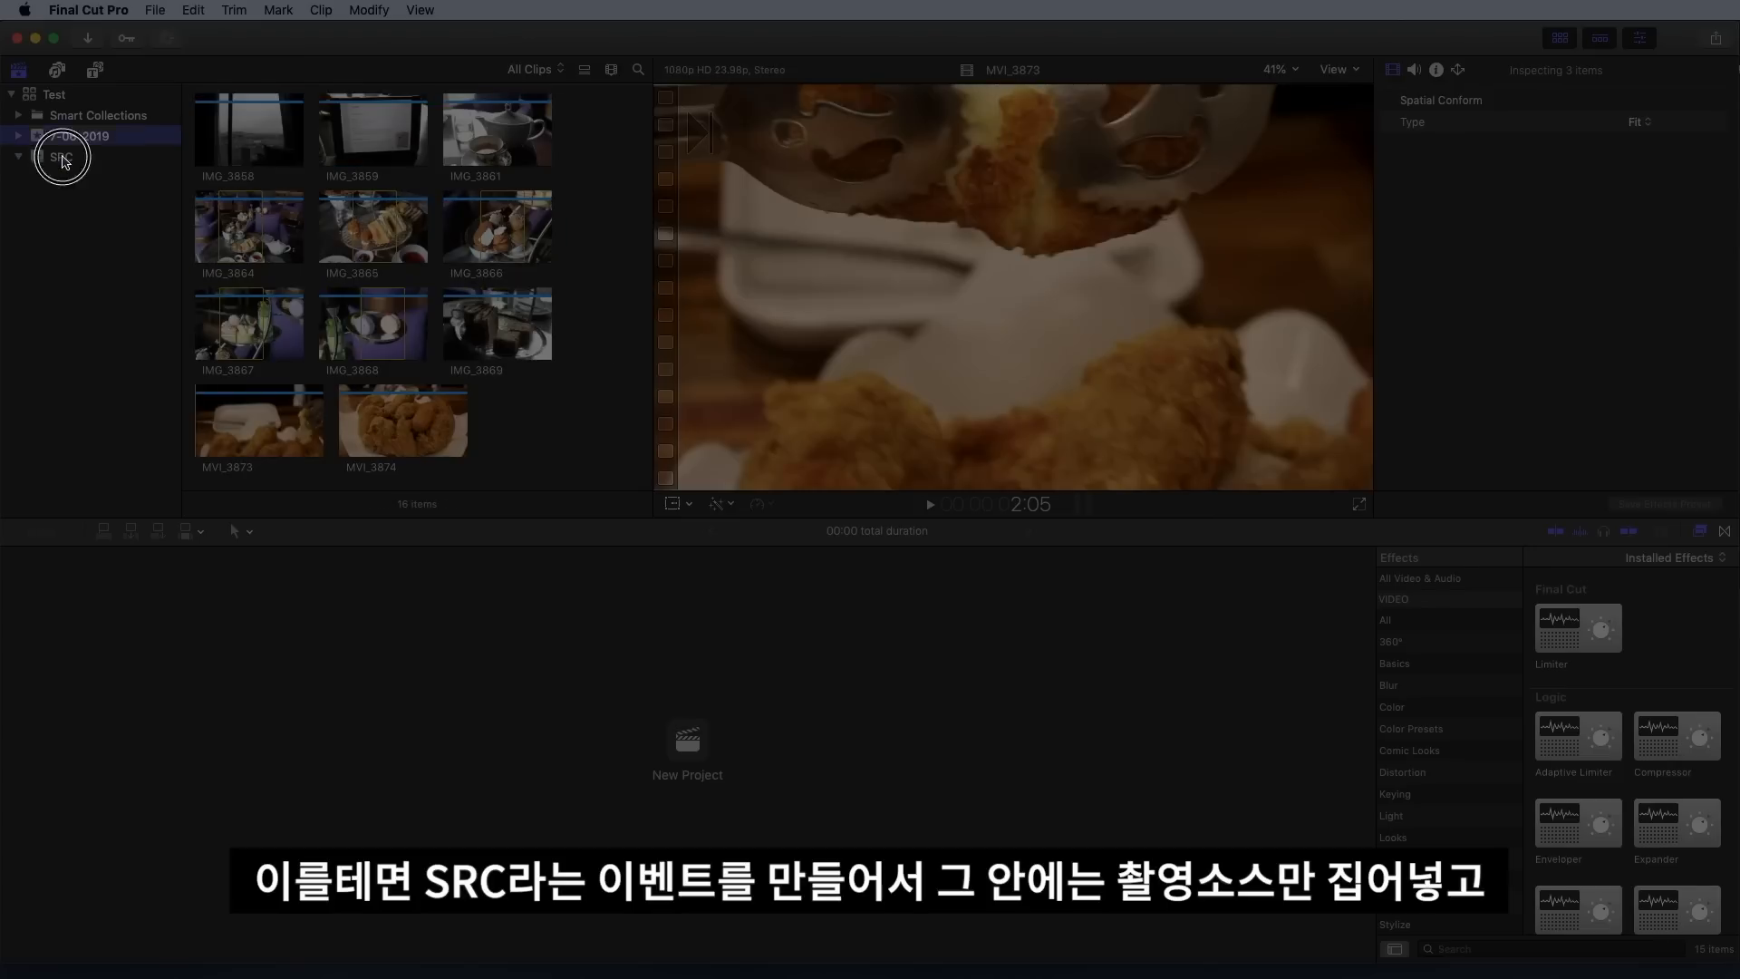
{"action": "left_click", "coordinate": [62, 159]}
Create a new event named BGM in the Test library for background music
{"action": "right_click", "coordinate": [76, 238]}
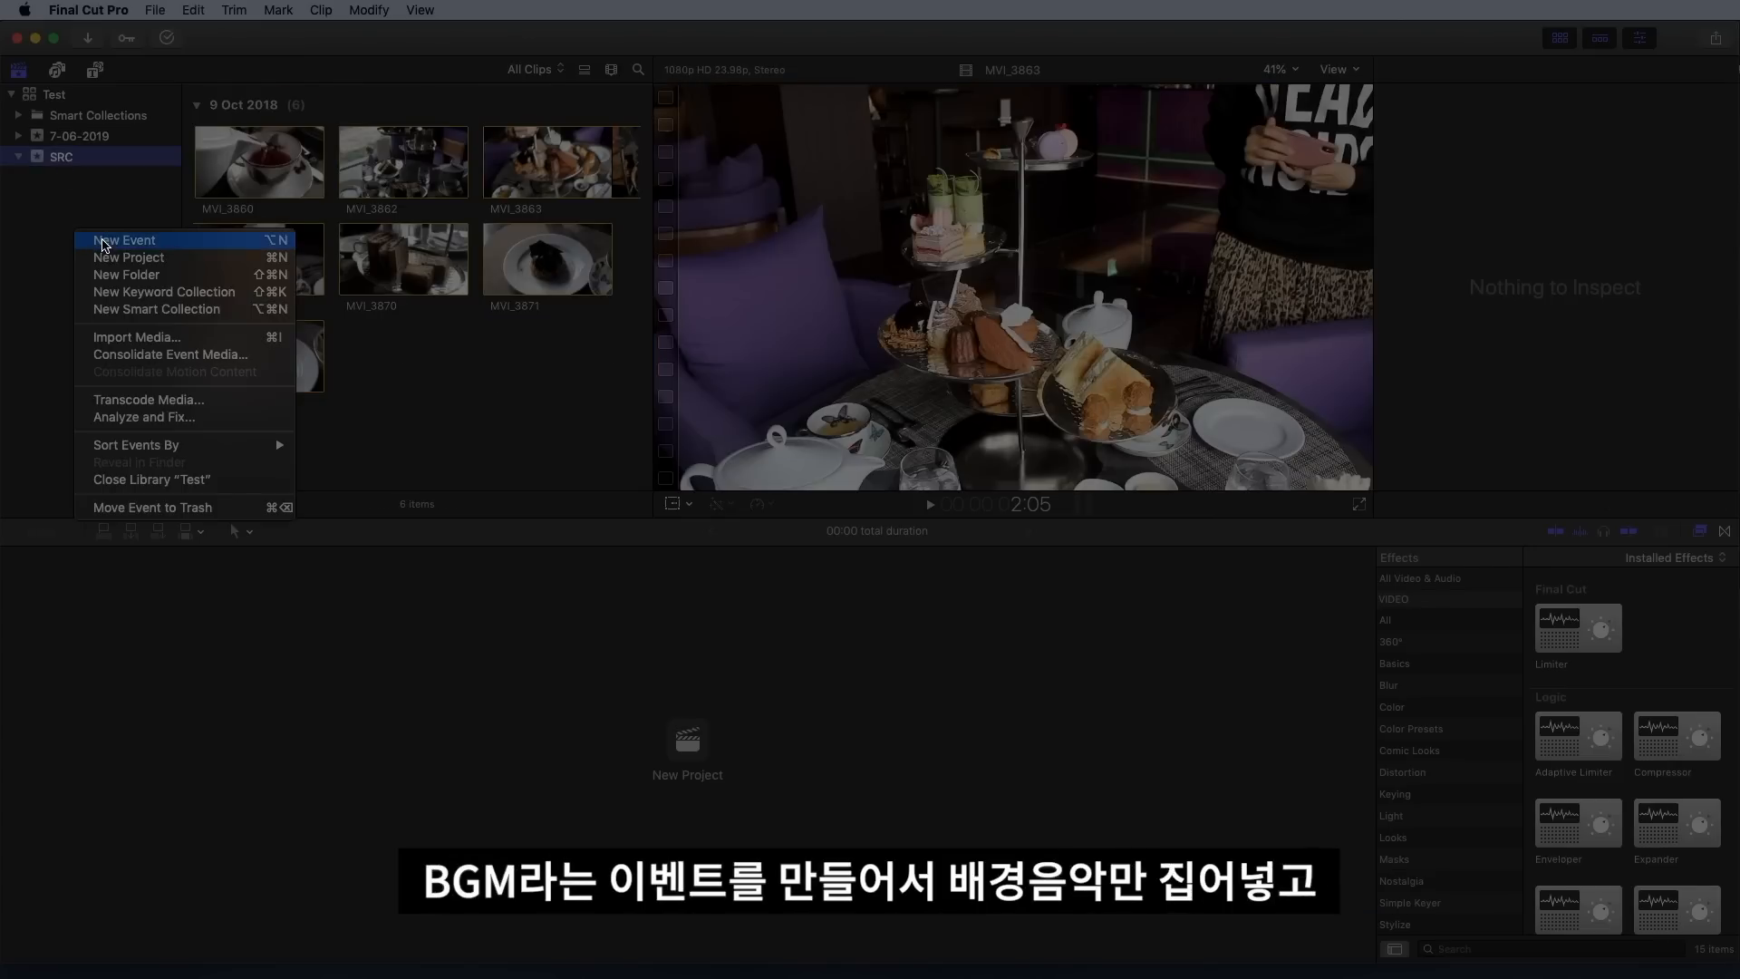
{"action": "left_click", "coordinate": [102, 240]}
{"action": "type", "text": "BGM"}
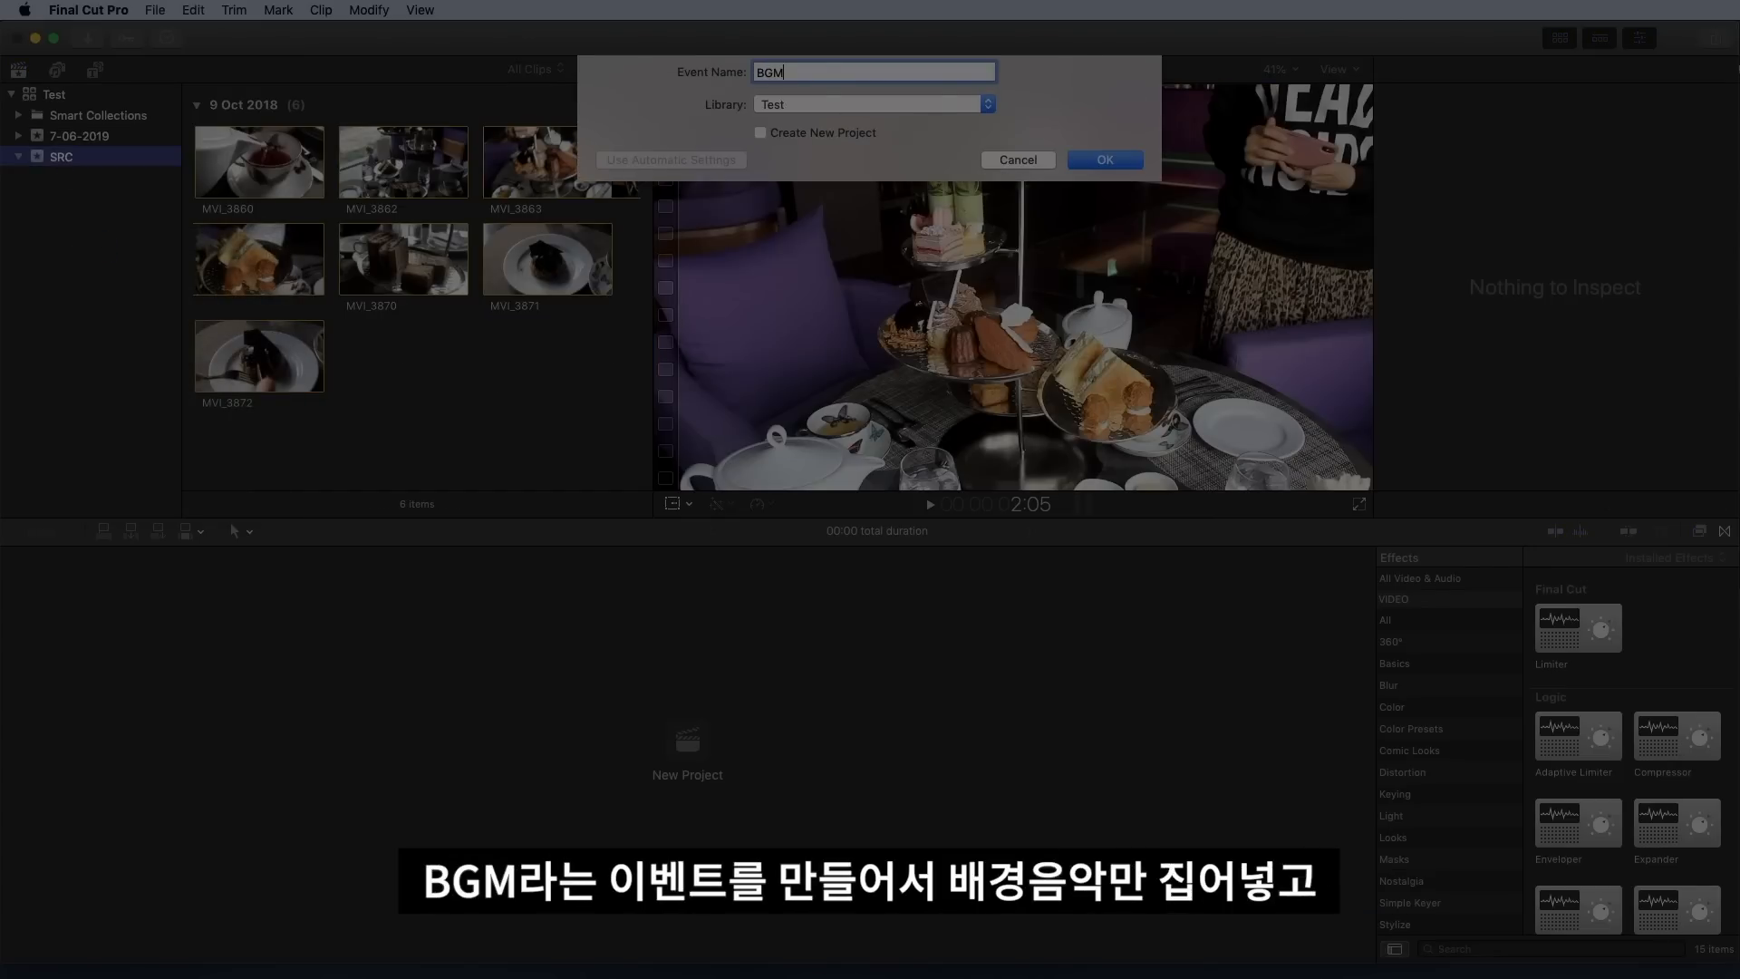
{"action": "key", "text": "Return"}
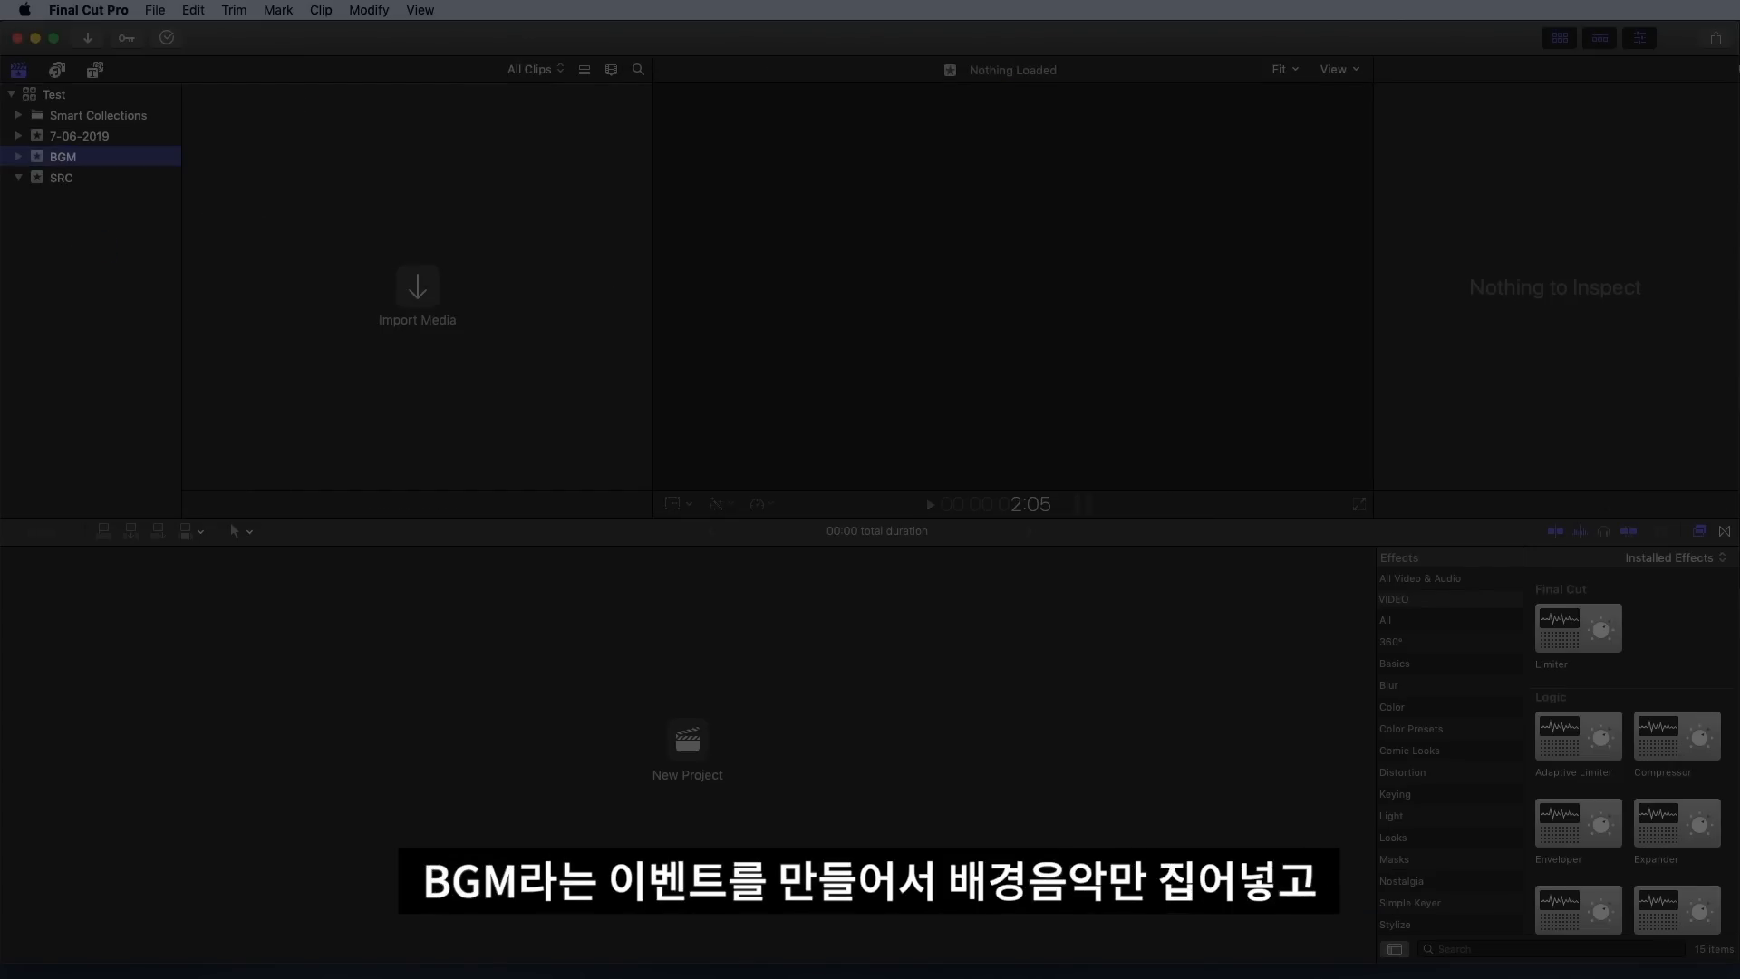
Create a new event named Edit in the Test library for managing projects
{"action": "right_click", "coordinate": [95, 252]}
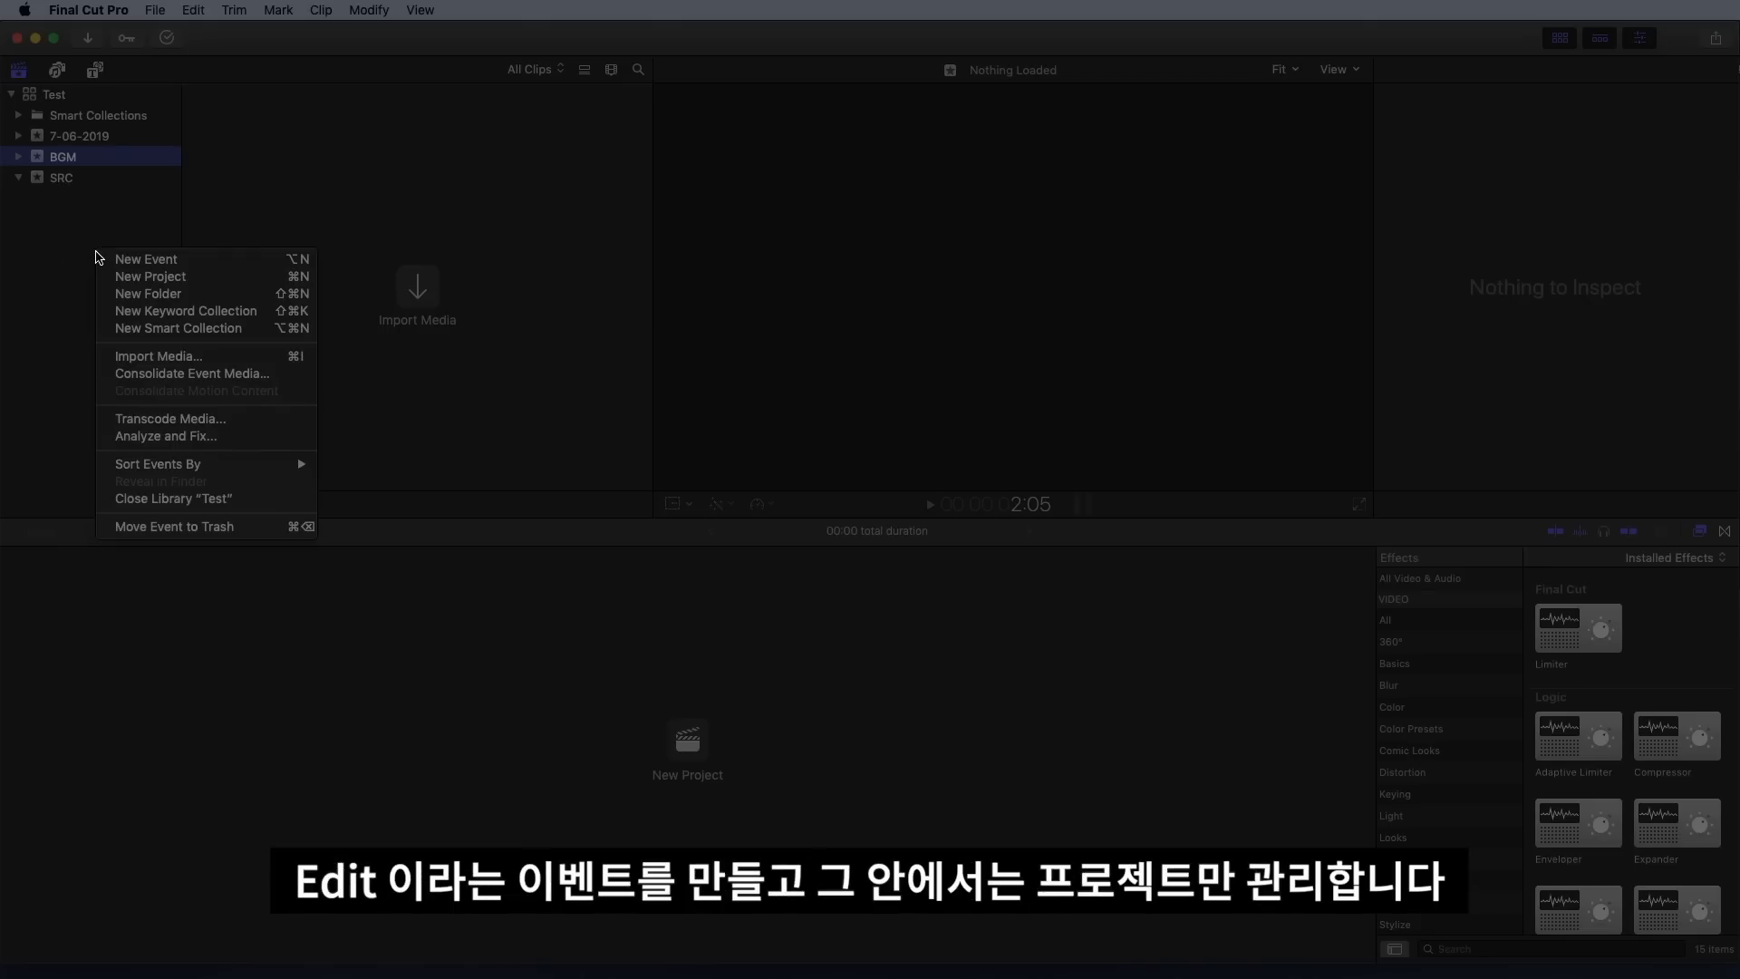
{"action": "left_click", "coordinate": [129, 260]}
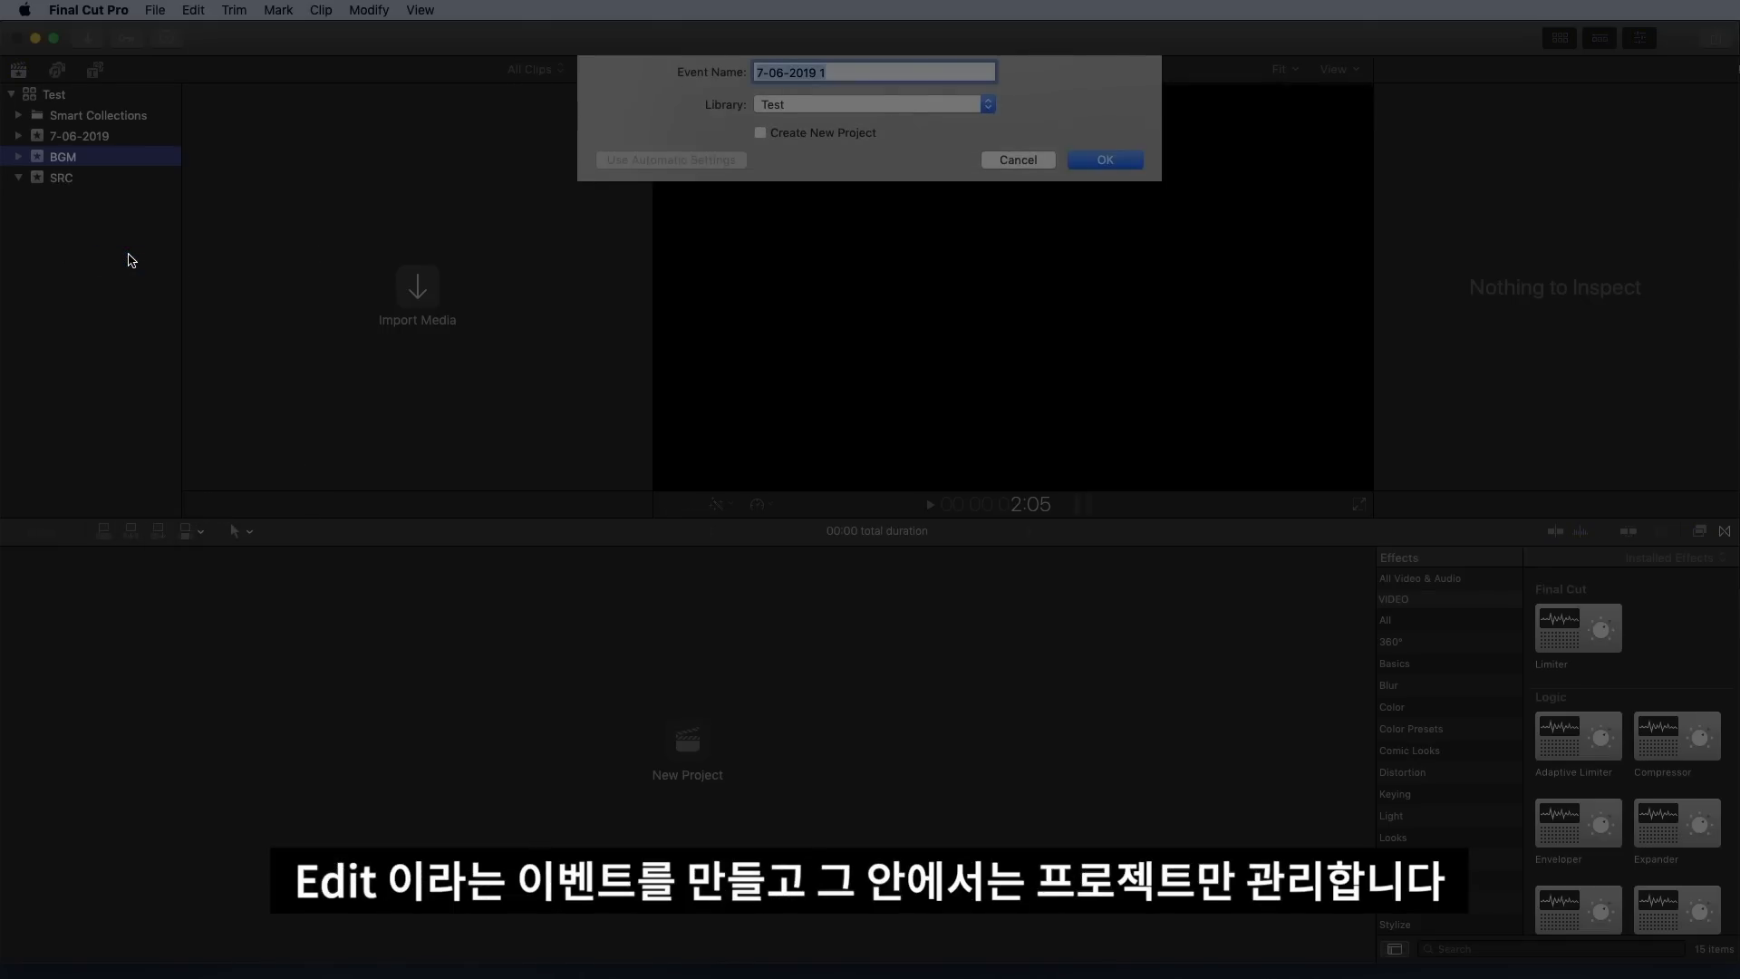
{"action": "type", "text": "Edit"}
{"action": "key", "text": "Return"}
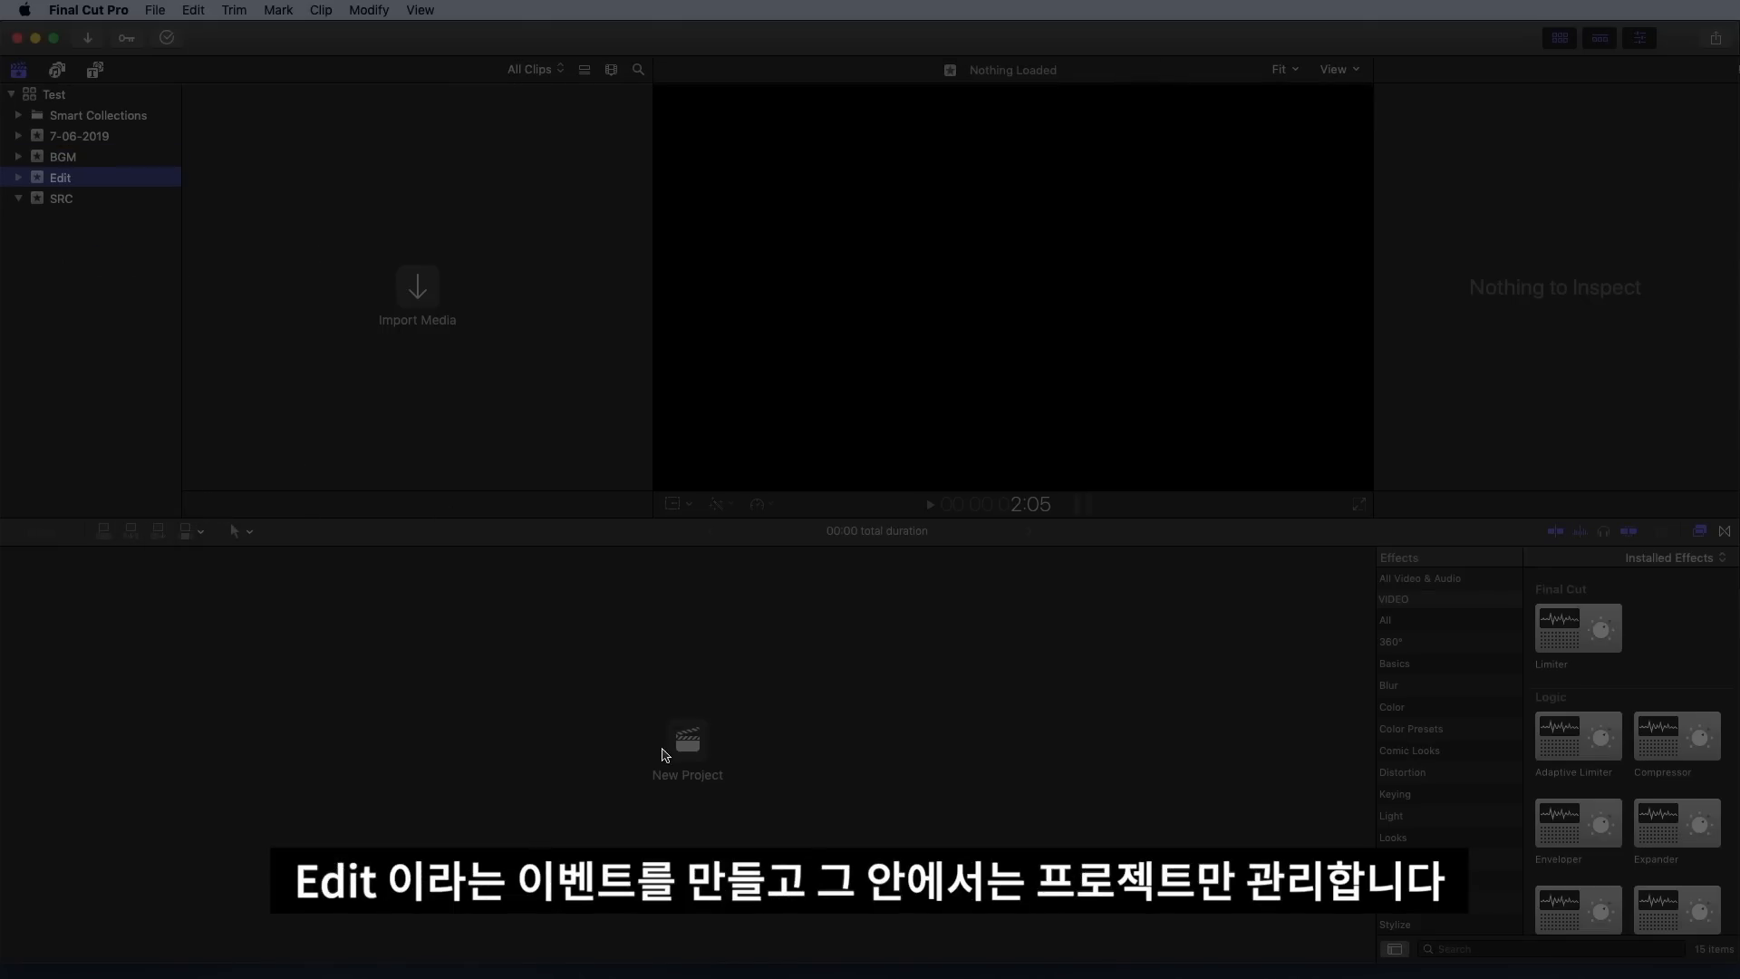
Create a new project with the default name in the Edit event and check the contents of the BGM, Edit and SRC events
{"action": "left_click", "coordinate": [696, 759]}
{"action": "left_click_drag", "start_coordinate": [910, 215], "coordinate": [911, 207]}
{"action": "left_click", "coordinate": [1097, 354]}
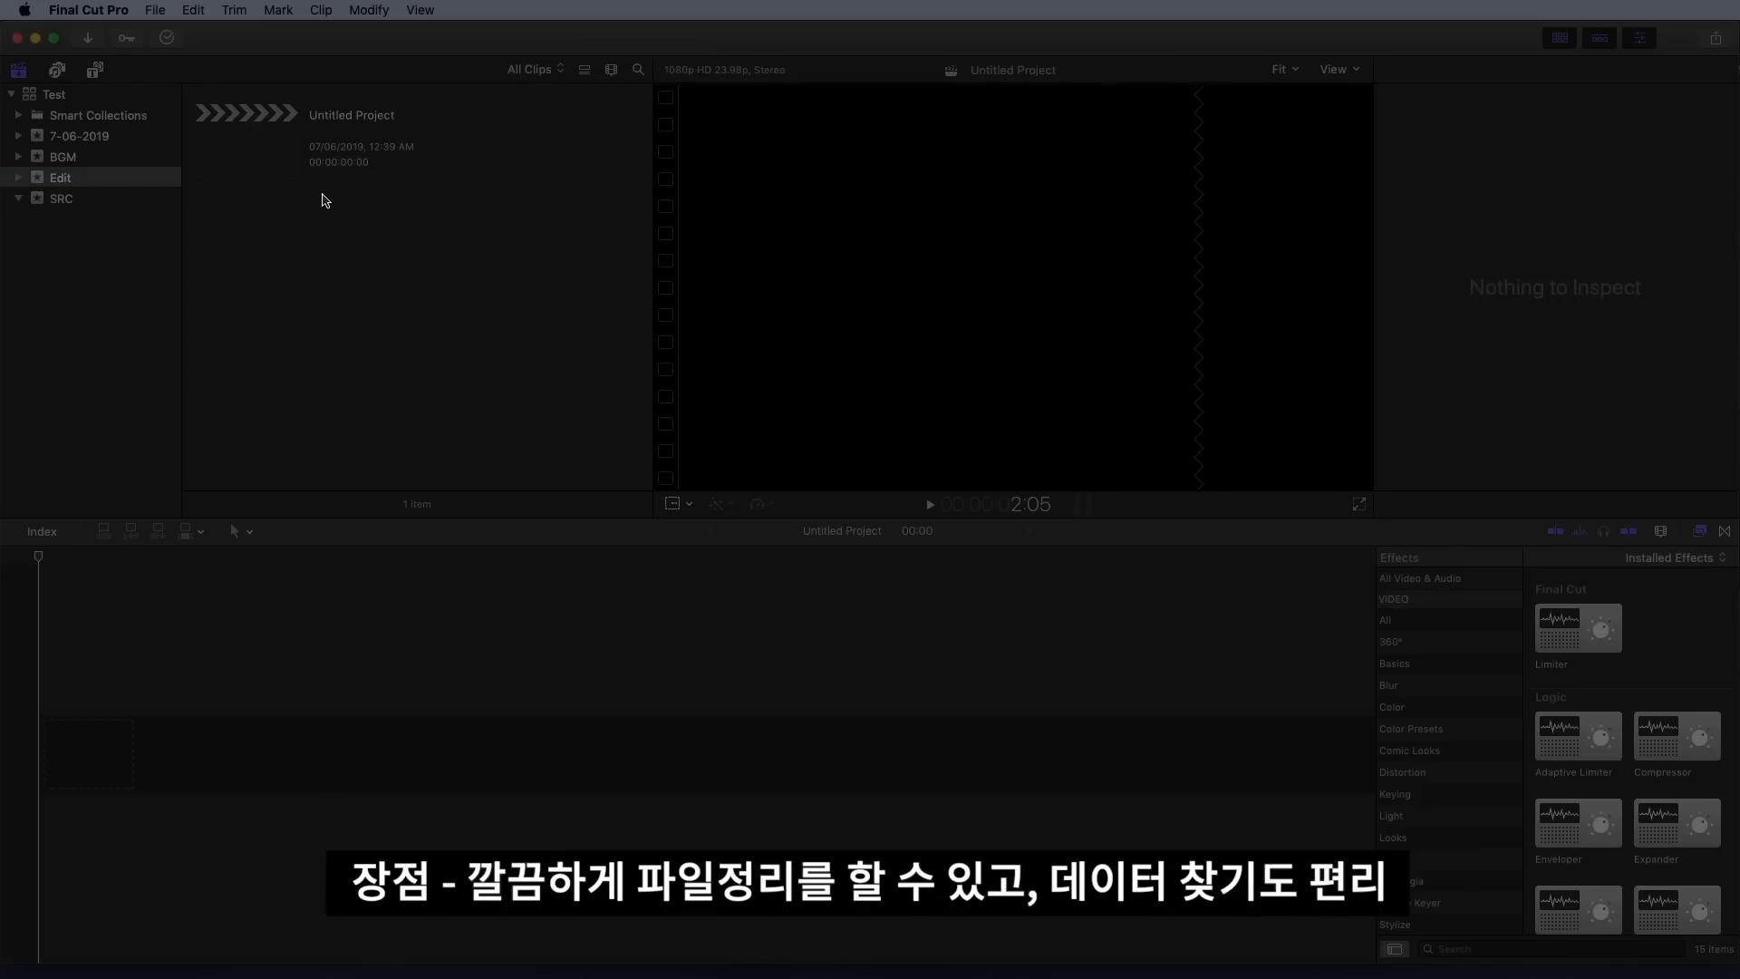
{"action": "left_click", "coordinate": [84, 165]}
{"action": "left_click", "coordinate": [80, 175]}
{"action": "left_click", "coordinate": [72, 208]}
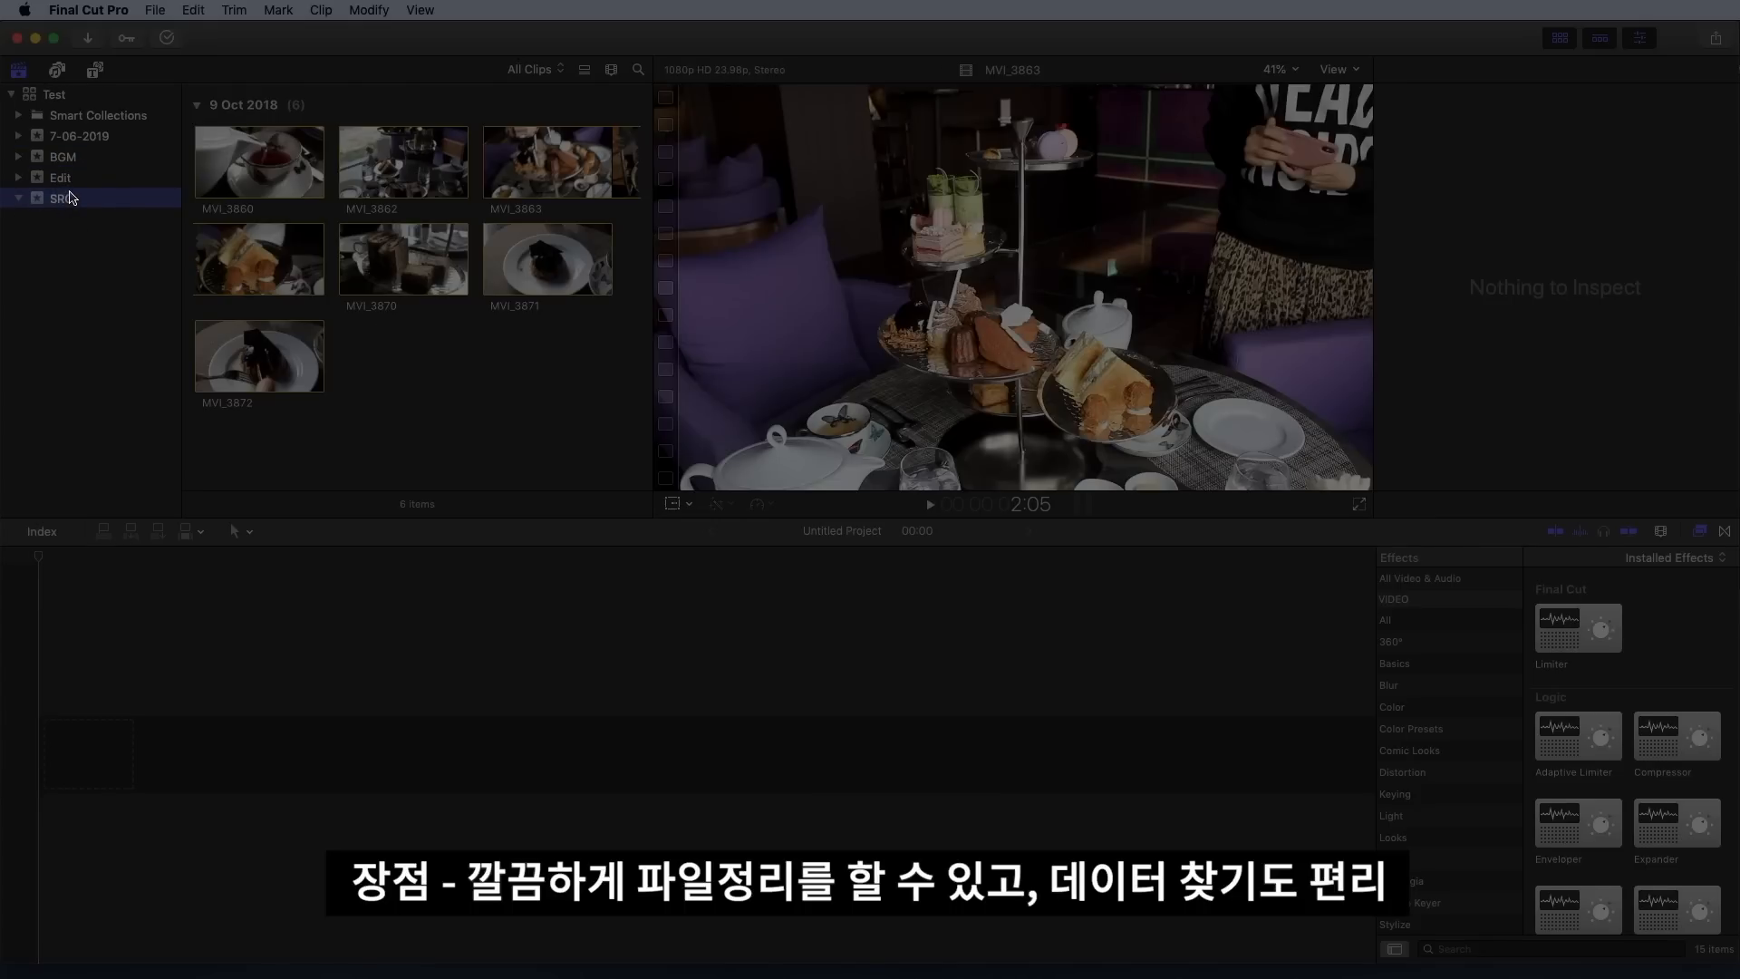
{"action": "left_click", "coordinate": [62, 157]}
Create a new library named Test2 in the Movies folder
{"action": "left_click", "coordinate": [155, 9]}
{"action": "mouse_move", "coordinate": [363, 32]}
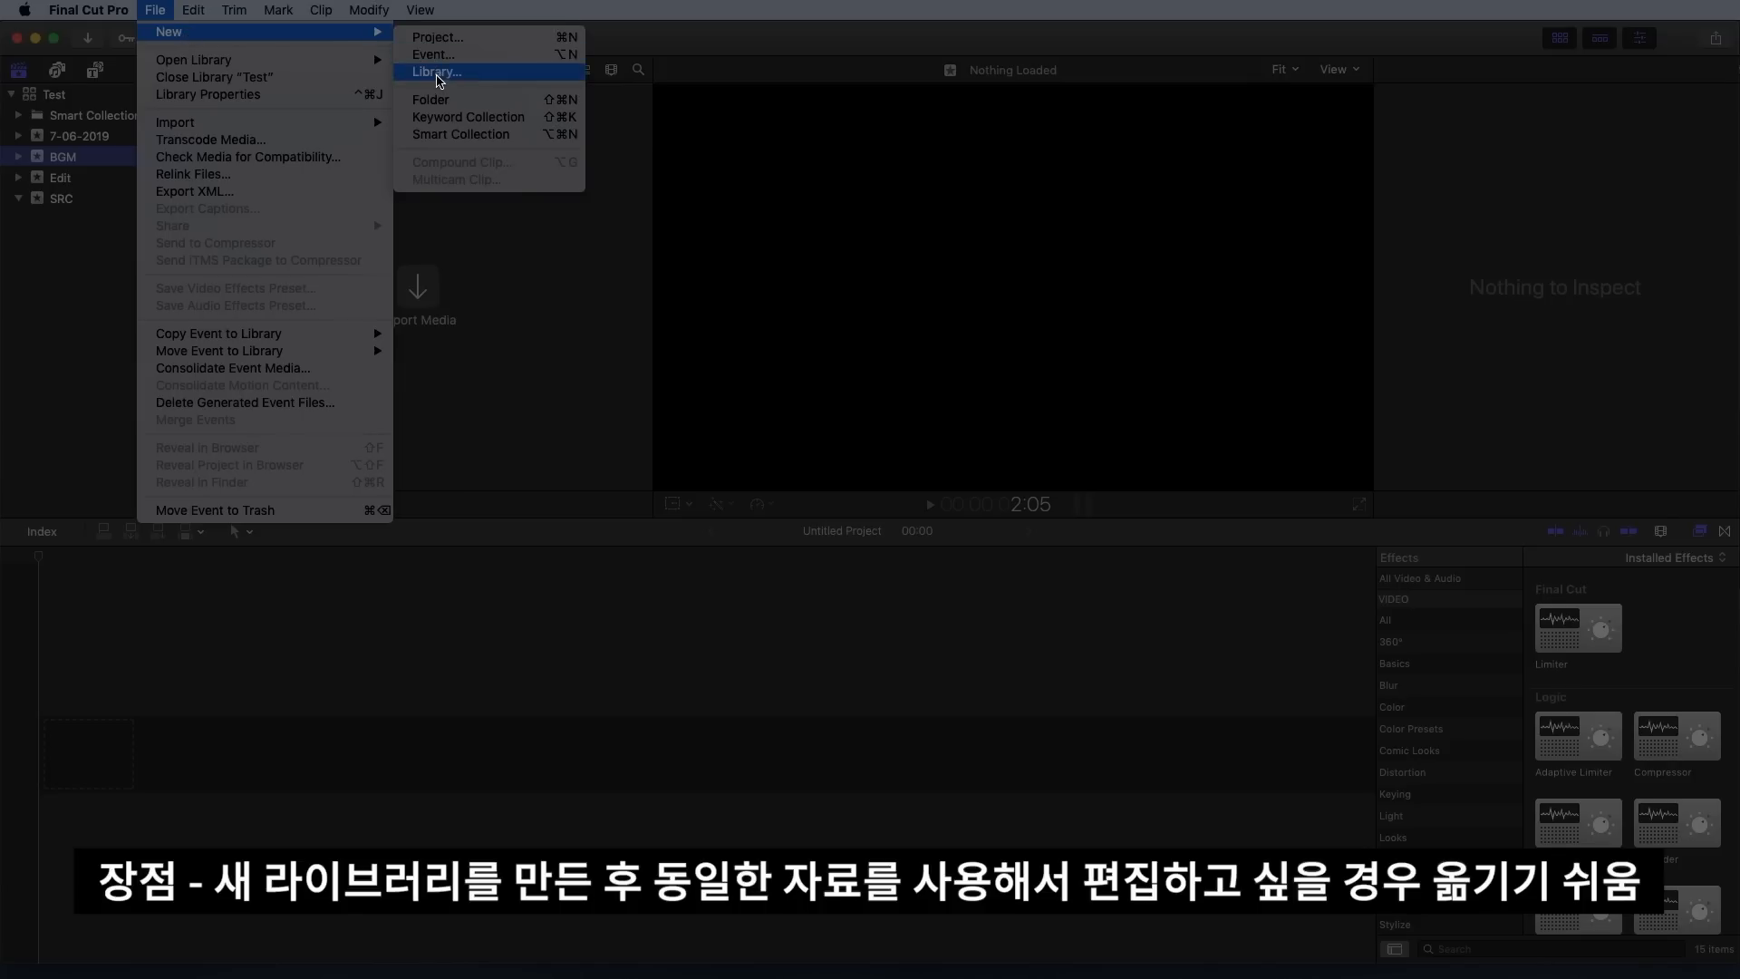
{"action": "left_click", "coordinate": [437, 72]}
{"action": "type", "text": "Te"}
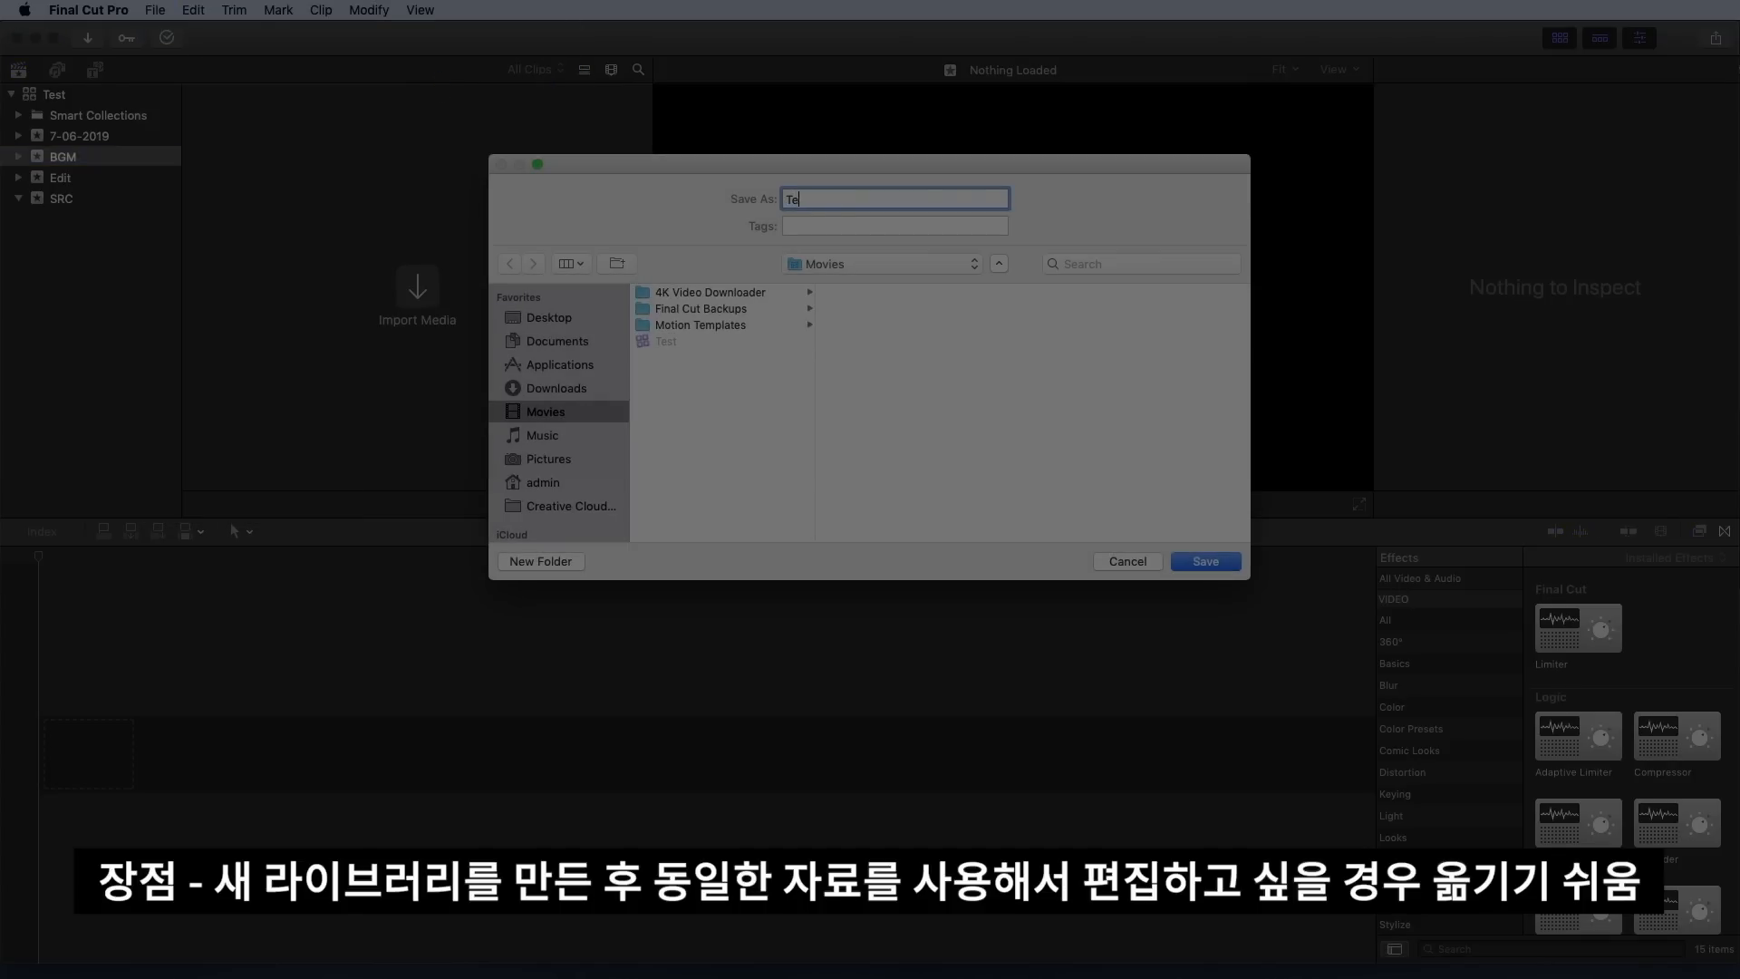
{"action": "type", "text": "st2"}
{"action": "key", "text": "Return"}
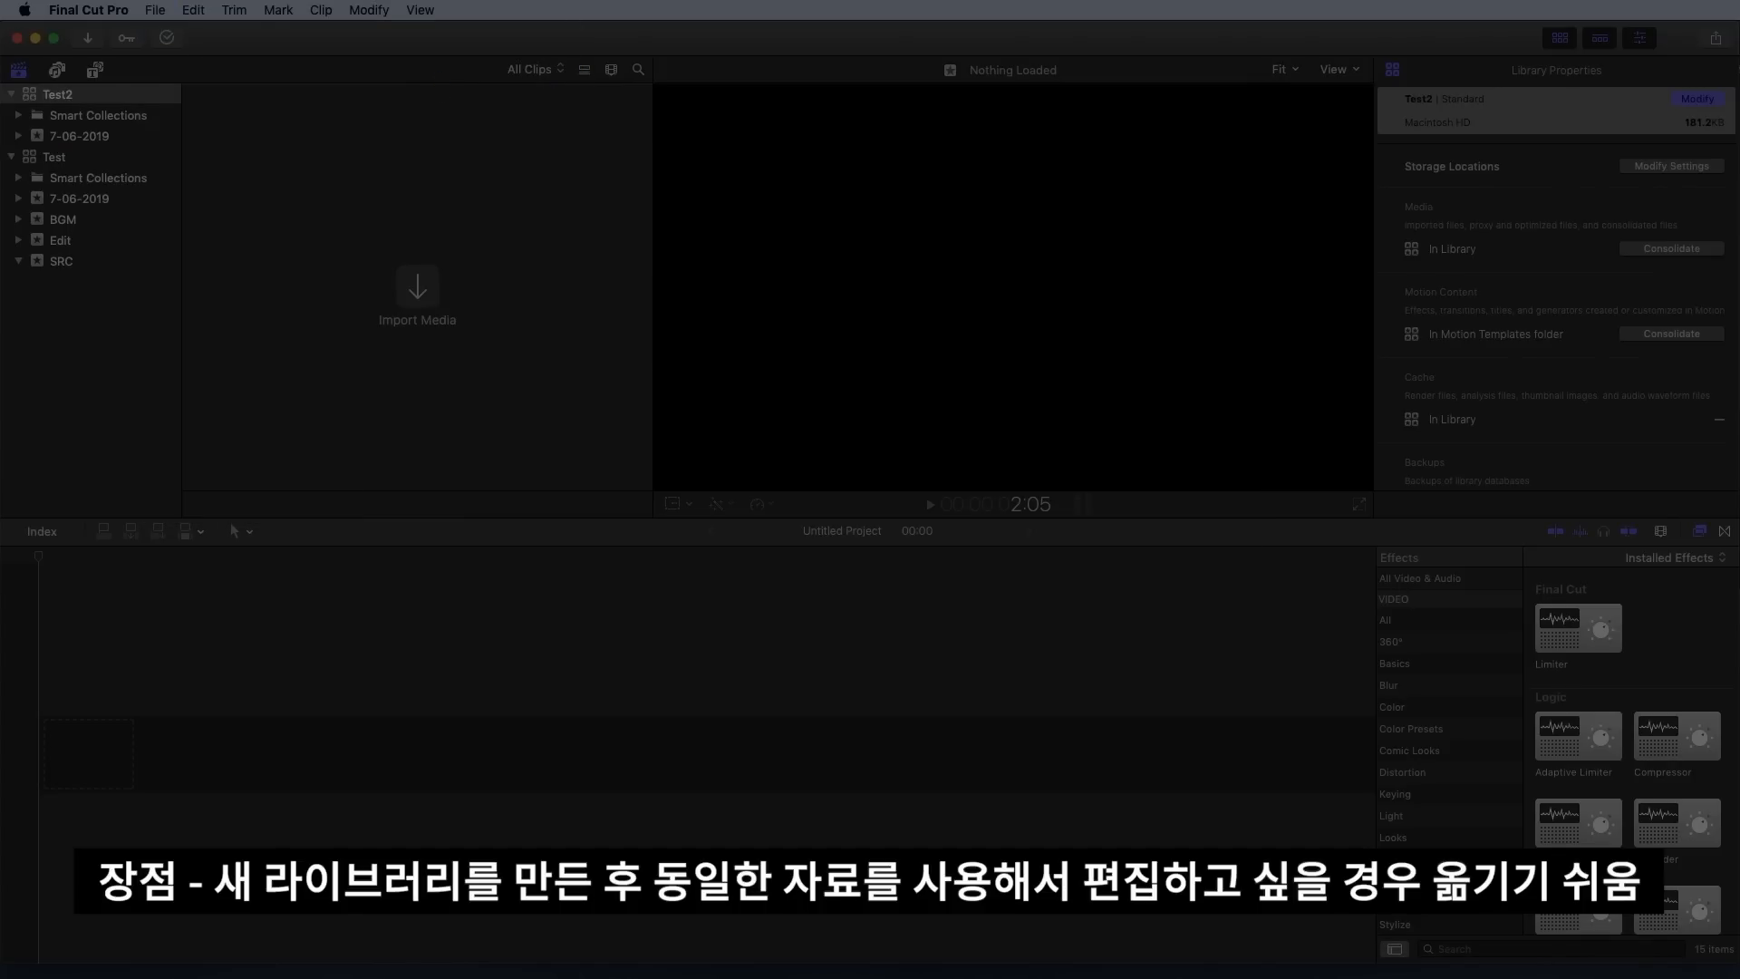
Copy the SRC event from the Test library into Test2 with optimized media included
{"action": "left_click", "coordinate": [63, 262]}
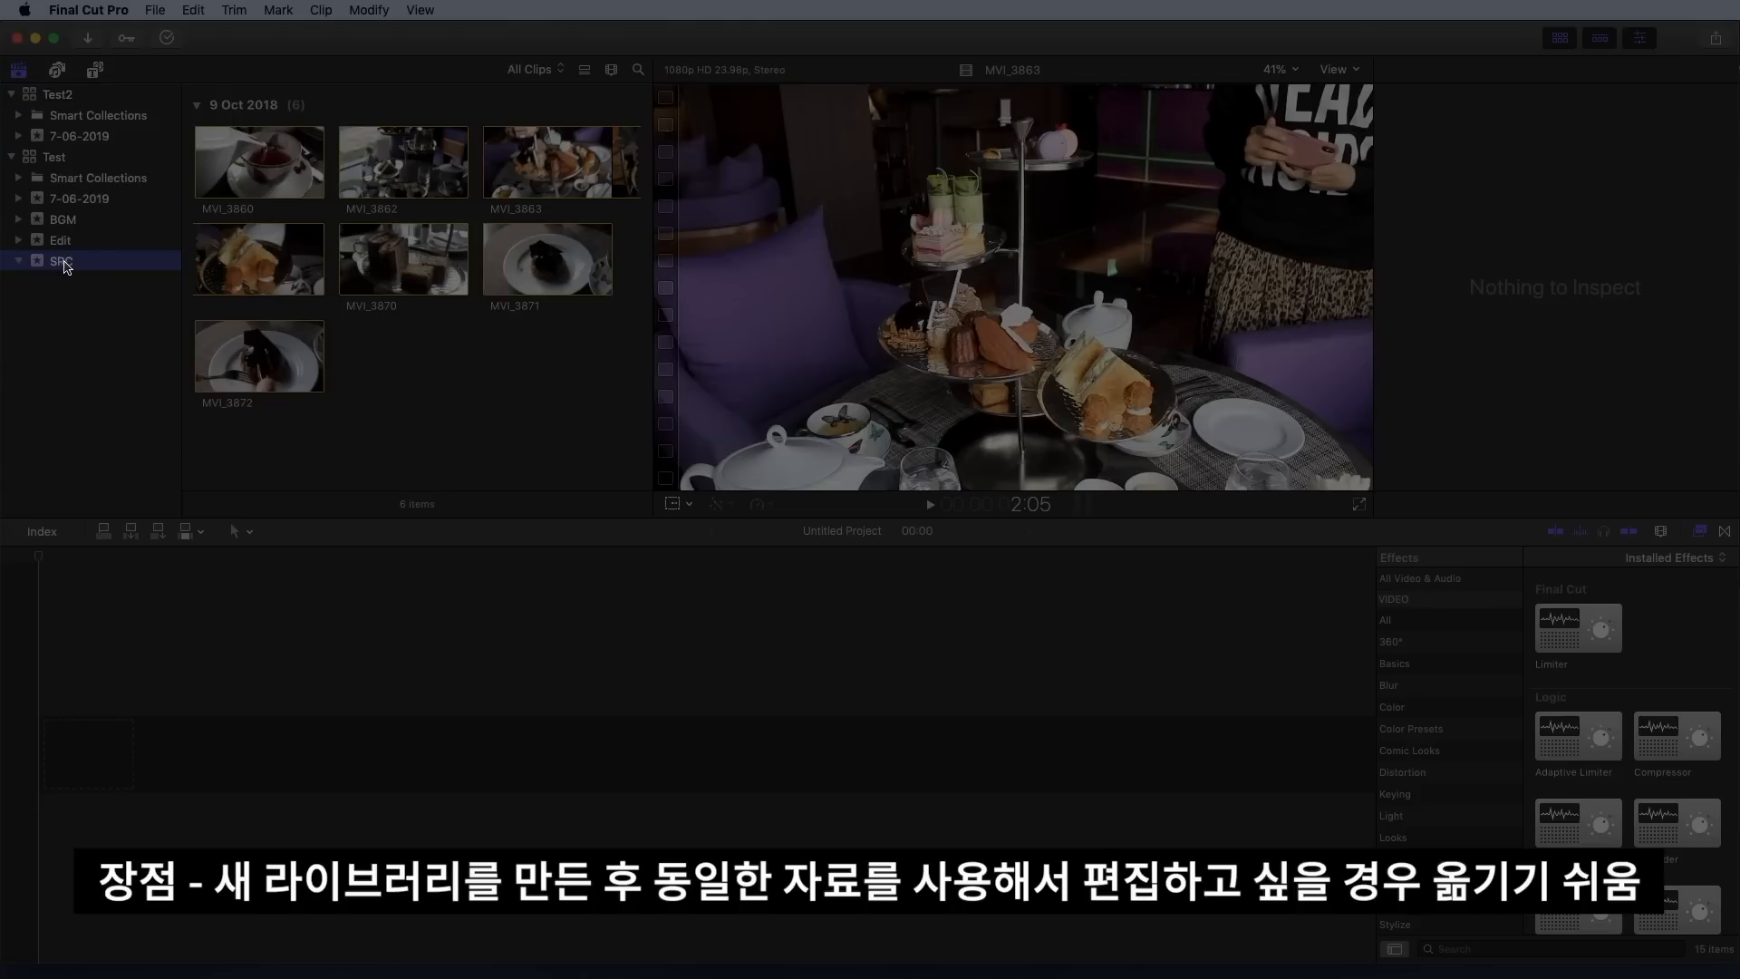
{"action": "left_click", "coordinate": [60, 96]}
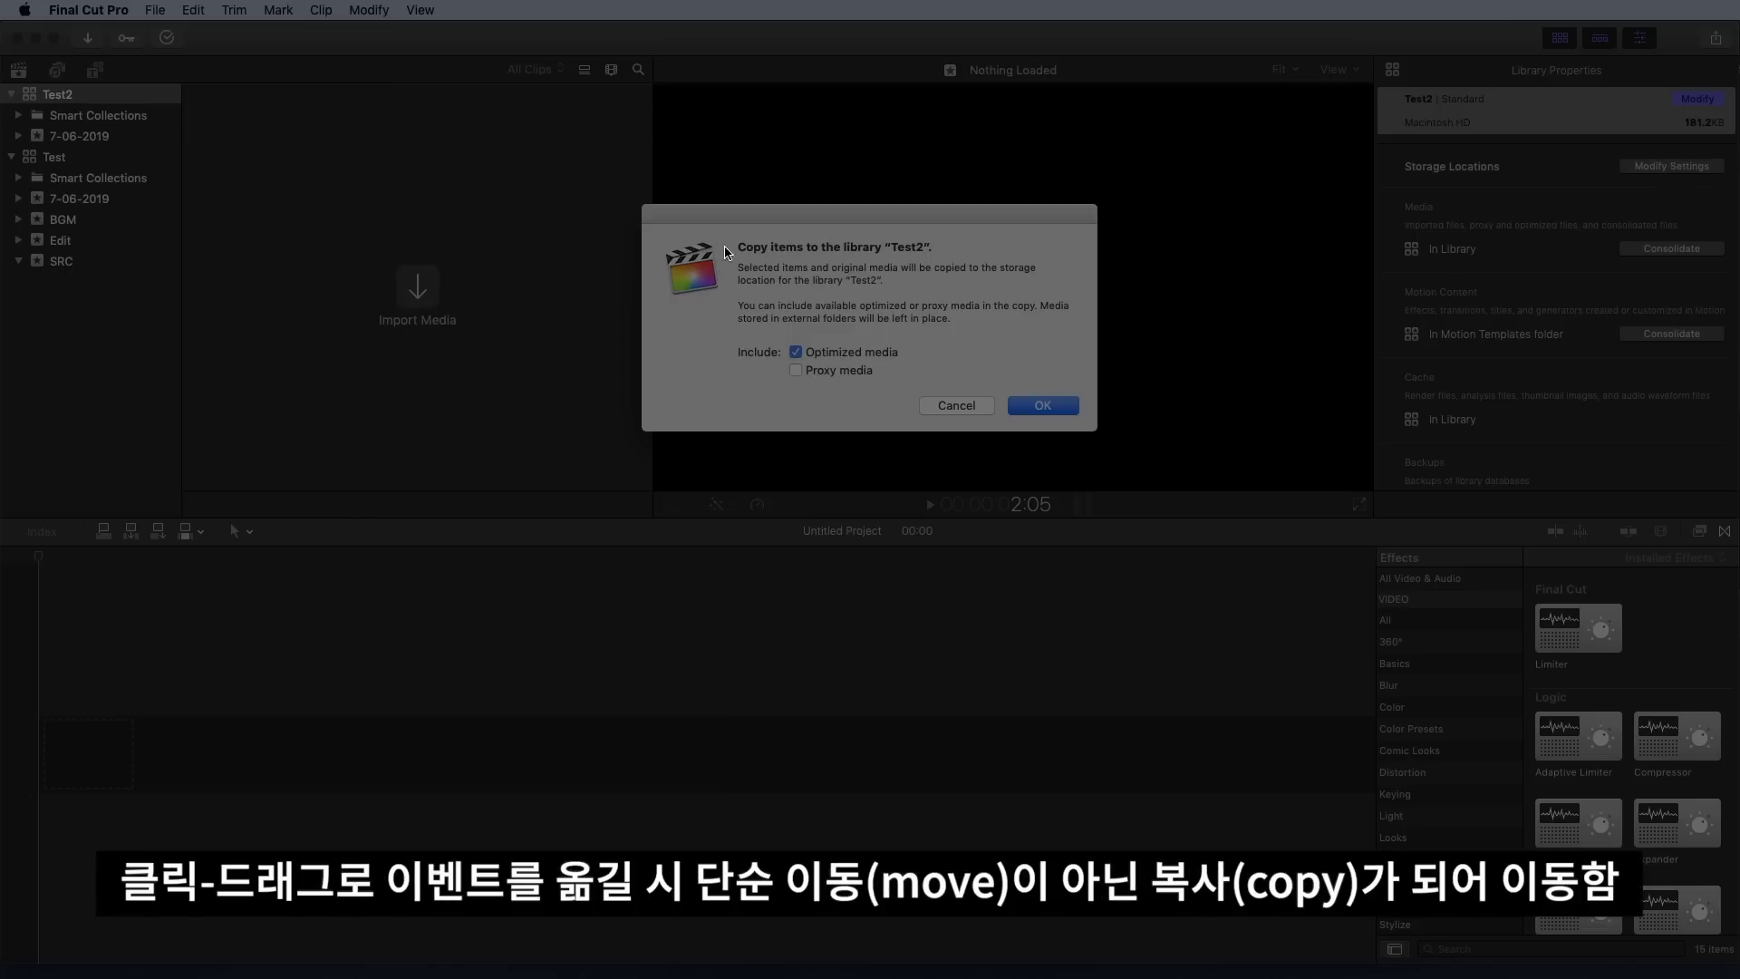
{"action": "left_click", "coordinate": [1038, 409]}
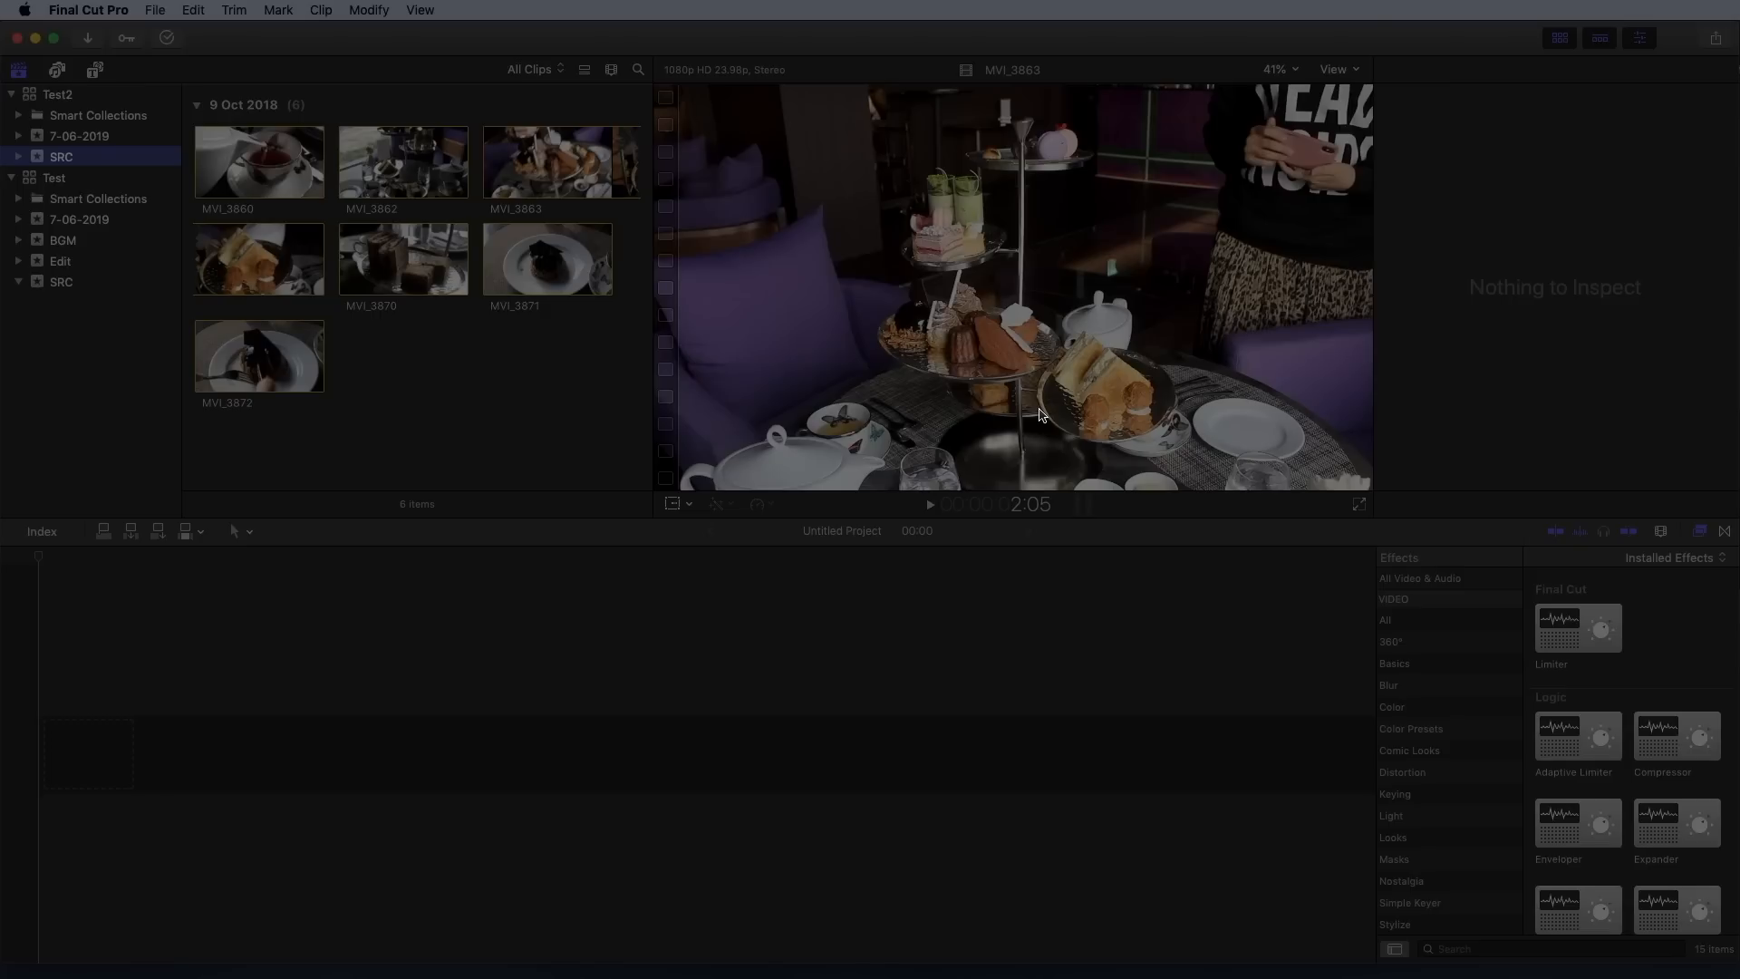
Rename the project in the Test library's Edit event to Edit20190607 and add all the SRC clips to its timeline
{"action": "left_click", "coordinate": [60, 282]}
{"action": "left_click", "coordinate": [60, 261]}
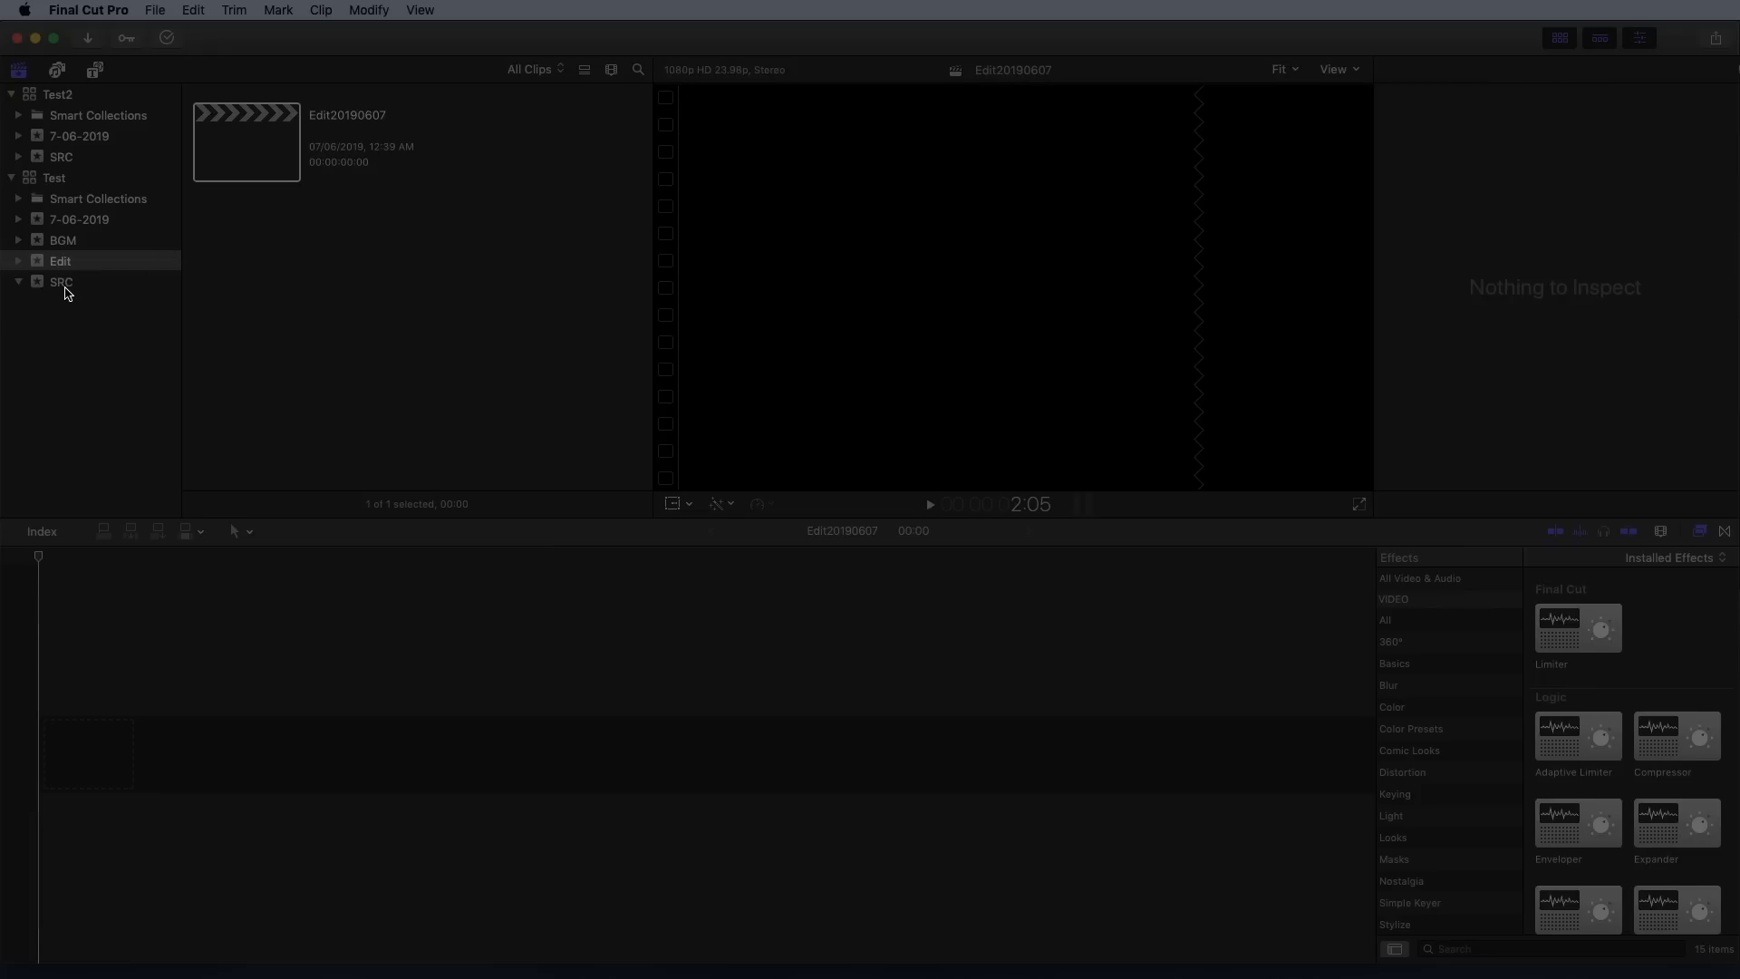
{"action": "left_click", "coordinate": [66, 288]}
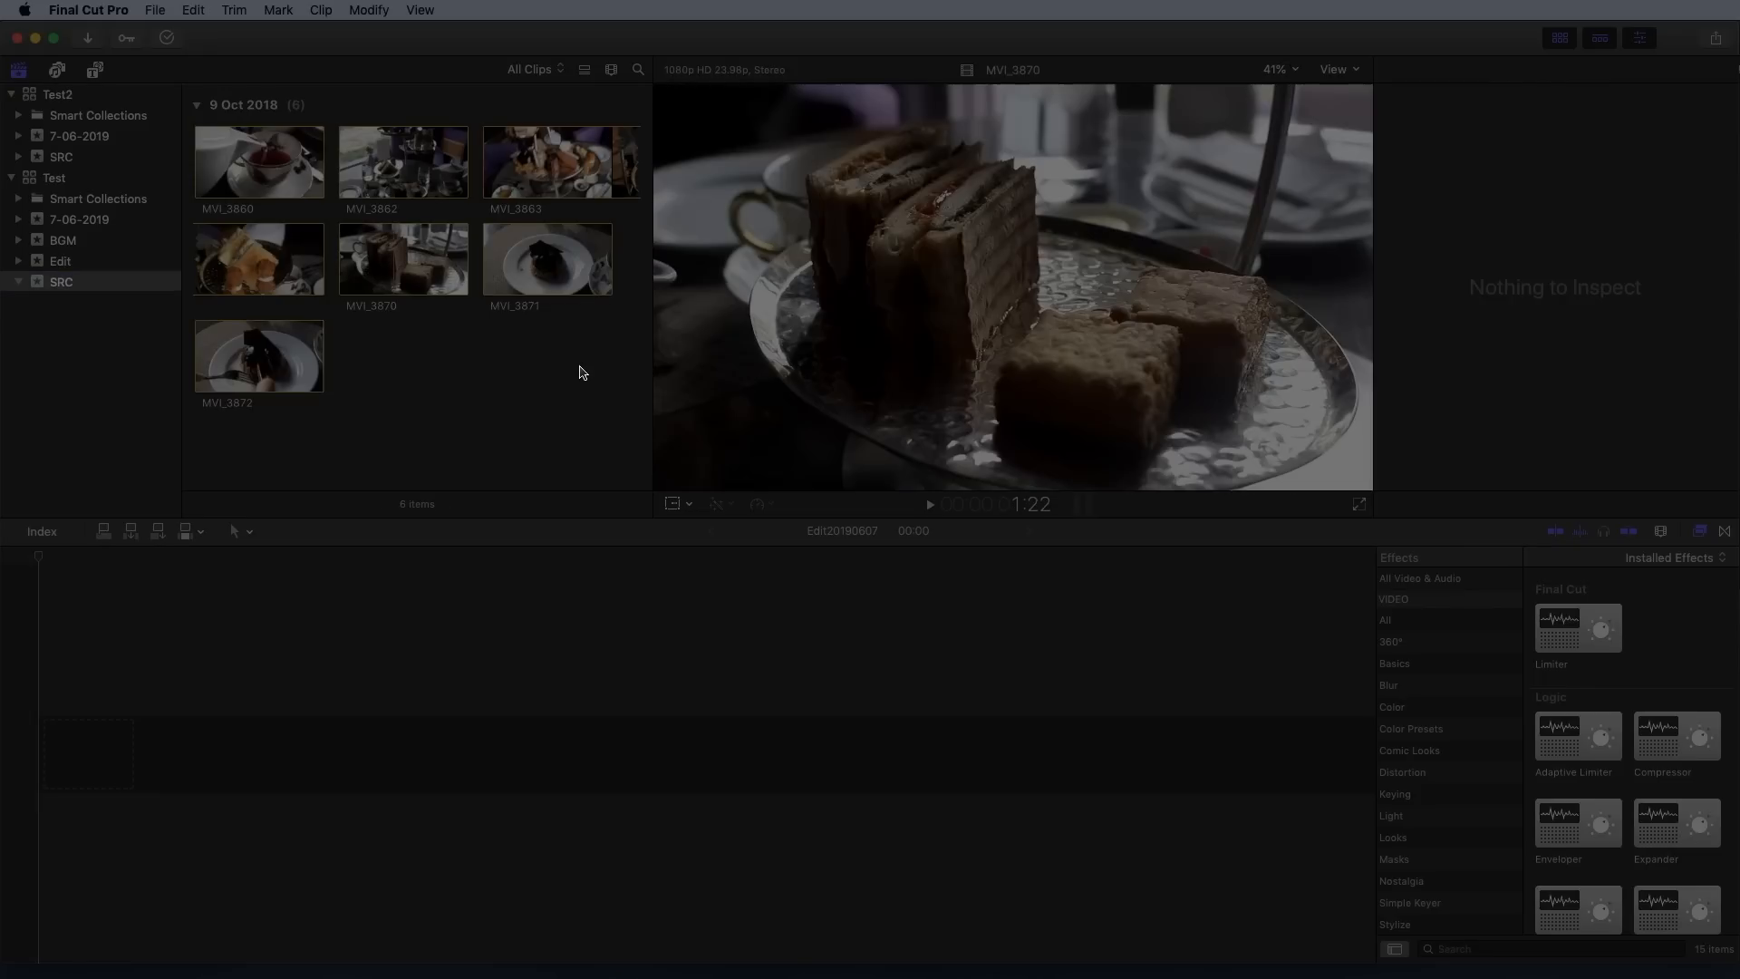
{"action": "left_click_drag", "start_coordinate": [580, 370], "coordinate": [352, 761]}
Trim clips in the timeline, including the end of MVI_3872 and the start of MVI_3863
{"action": "left_click_drag", "start_coordinate": [729, 745], "coordinate": [806, 750]}
{"action": "left_click_drag", "start_coordinate": [982, 753], "coordinate": [937, 755]}
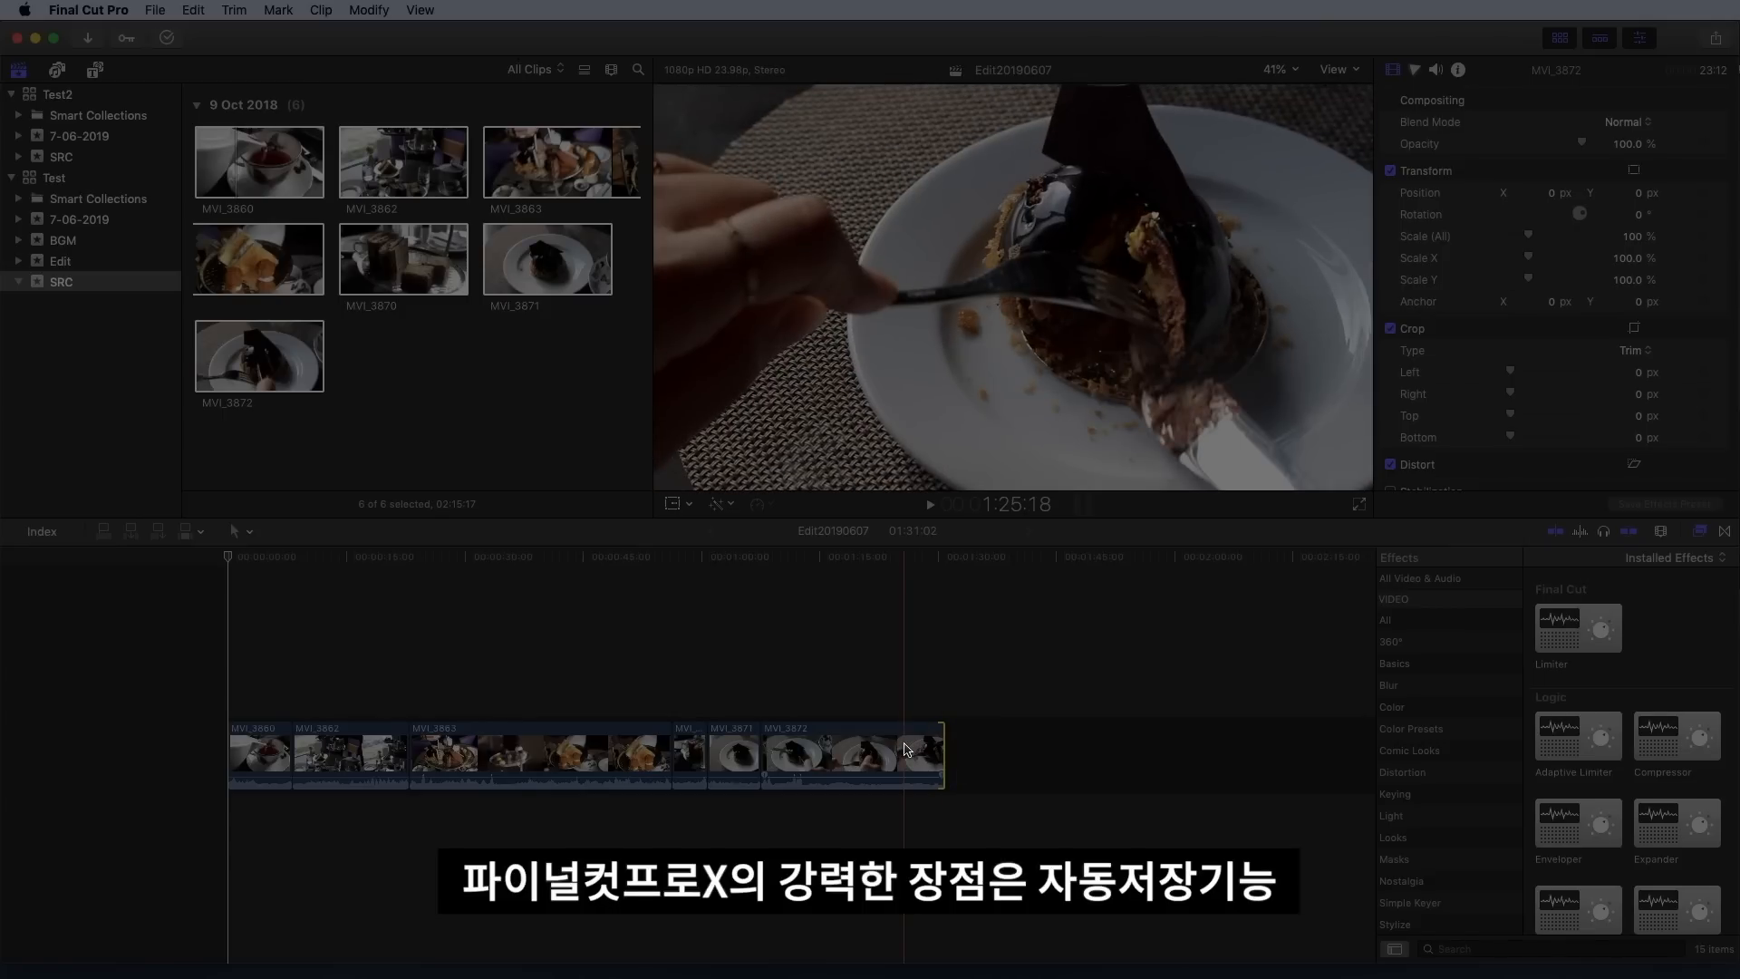
{"action": "mouse_move", "coordinate": [406, 752]}
{"action": "left_mouse_down"}
{"action": "mouse_move", "coordinate": [381, 754]}
{"action": "mouse_move", "coordinate": [406, 752]}
{"action": "left_mouse_up"}
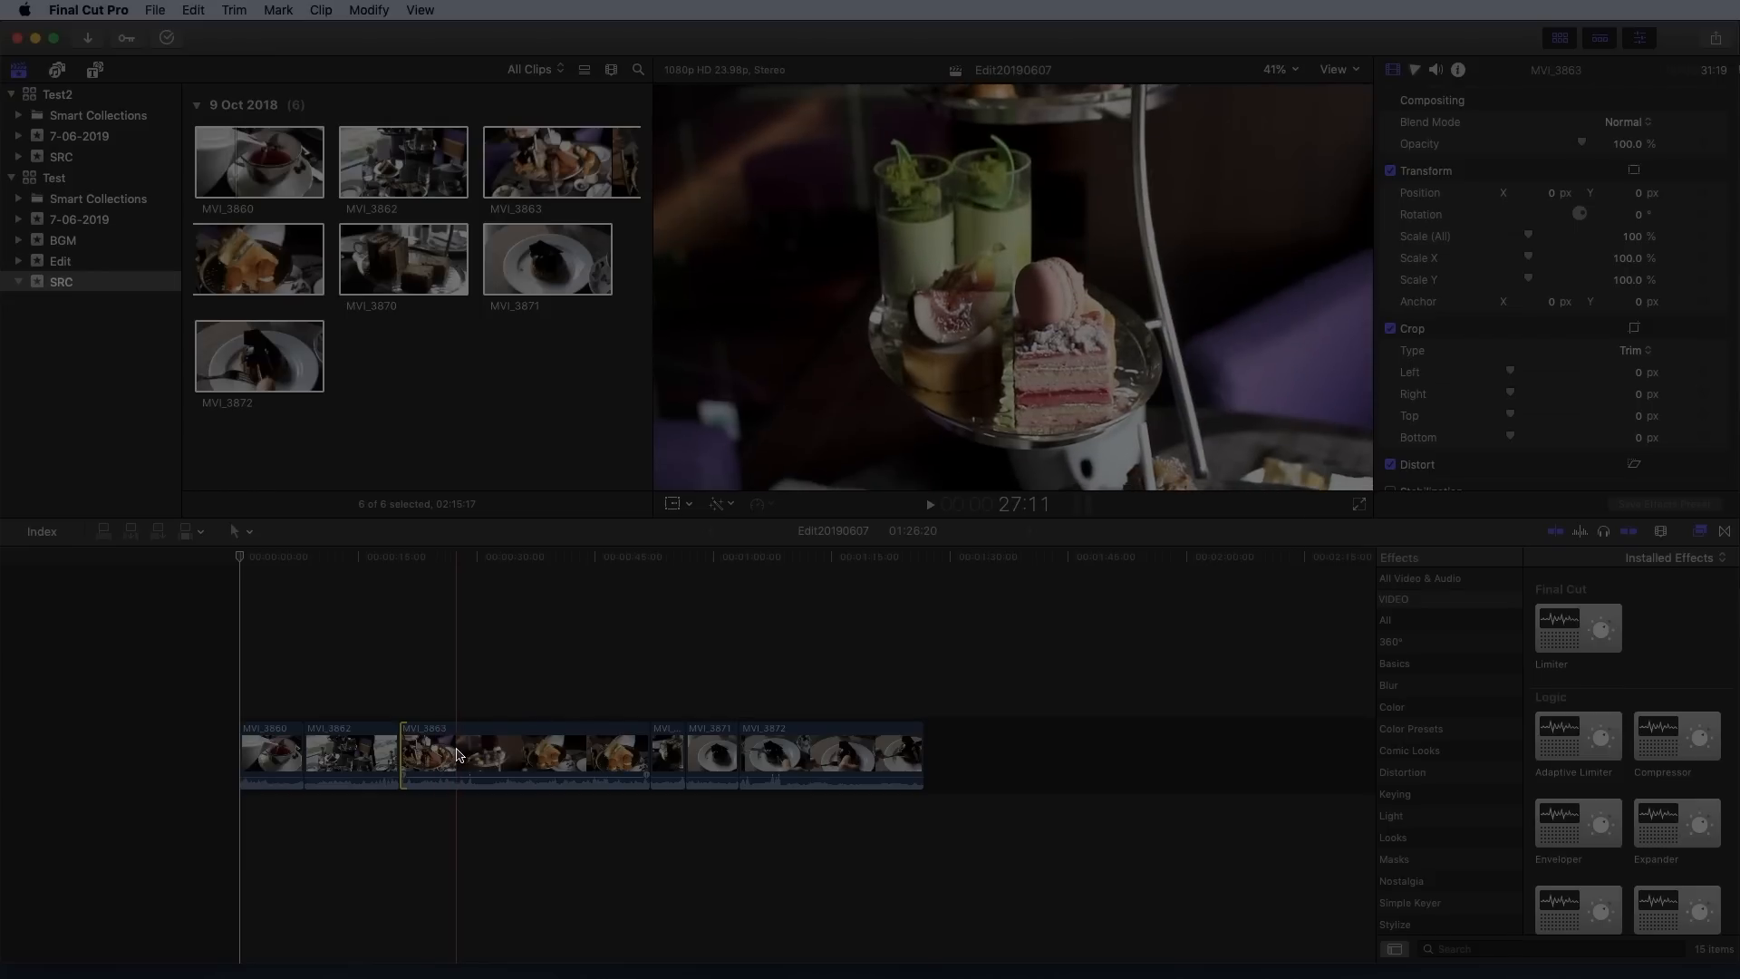
Split MVI_3863 in two and shorten its second part along with MVI_3871 and MVI_3872
{"action": "key", "text": "super+b"}
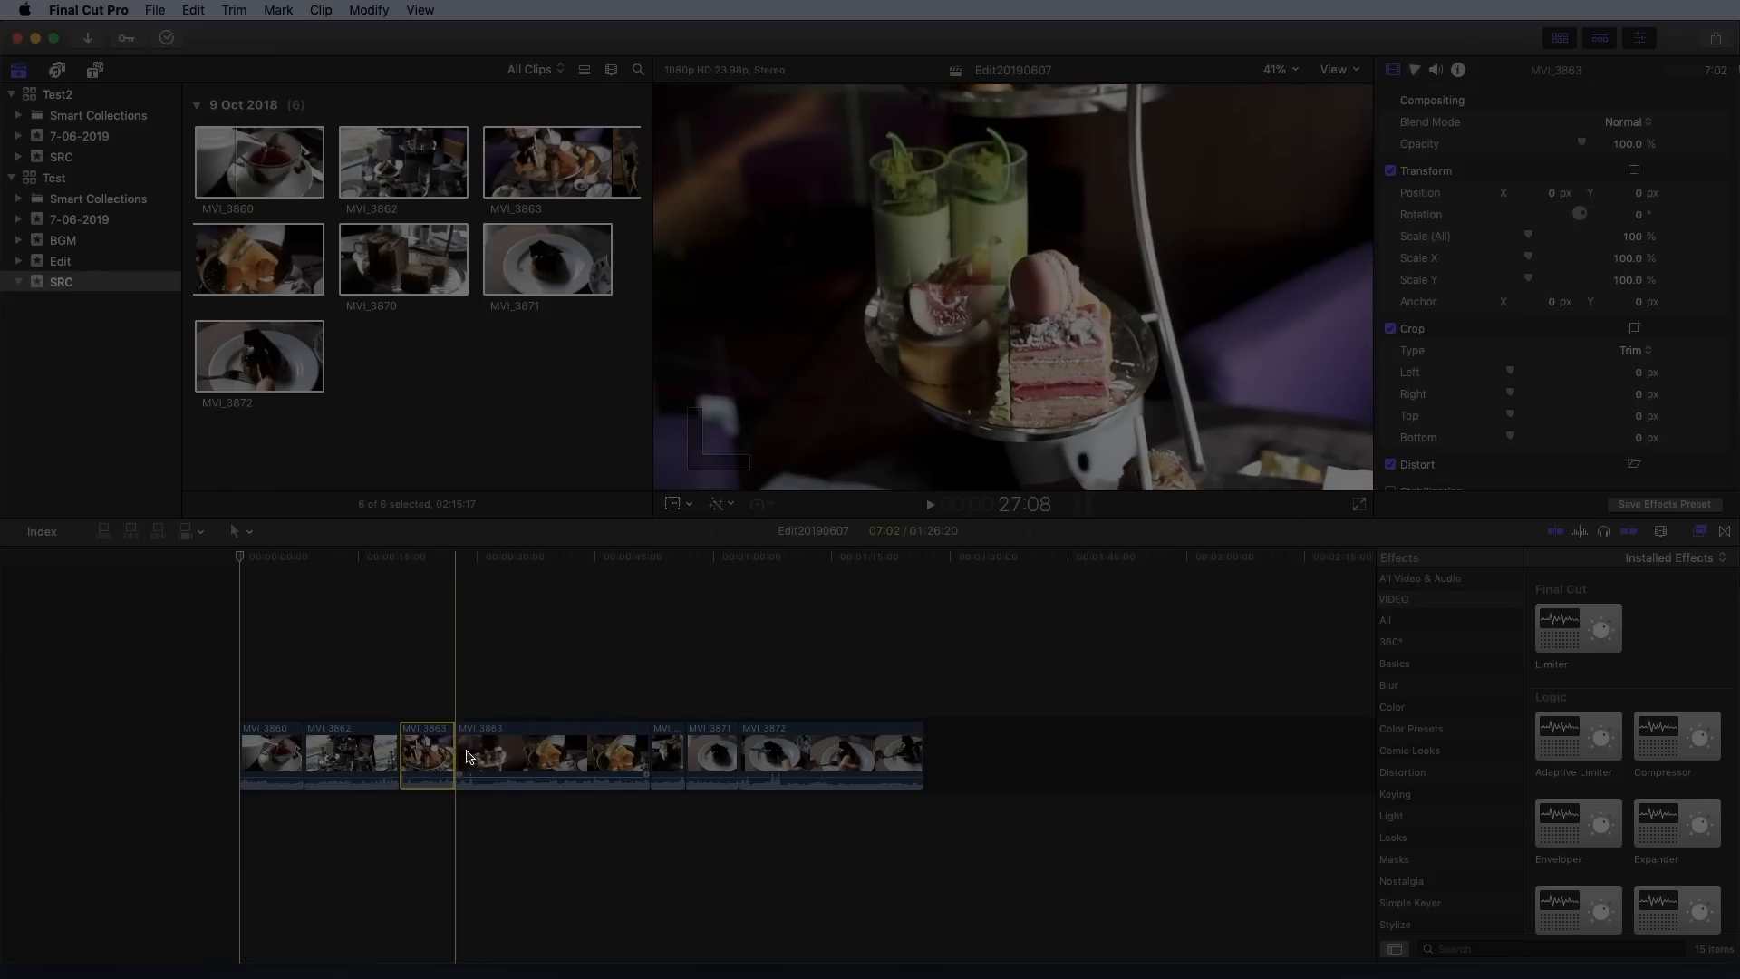
{"action": "left_click_drag", "start_coordinate": [458, 752], "coordinate": [510, 752]}
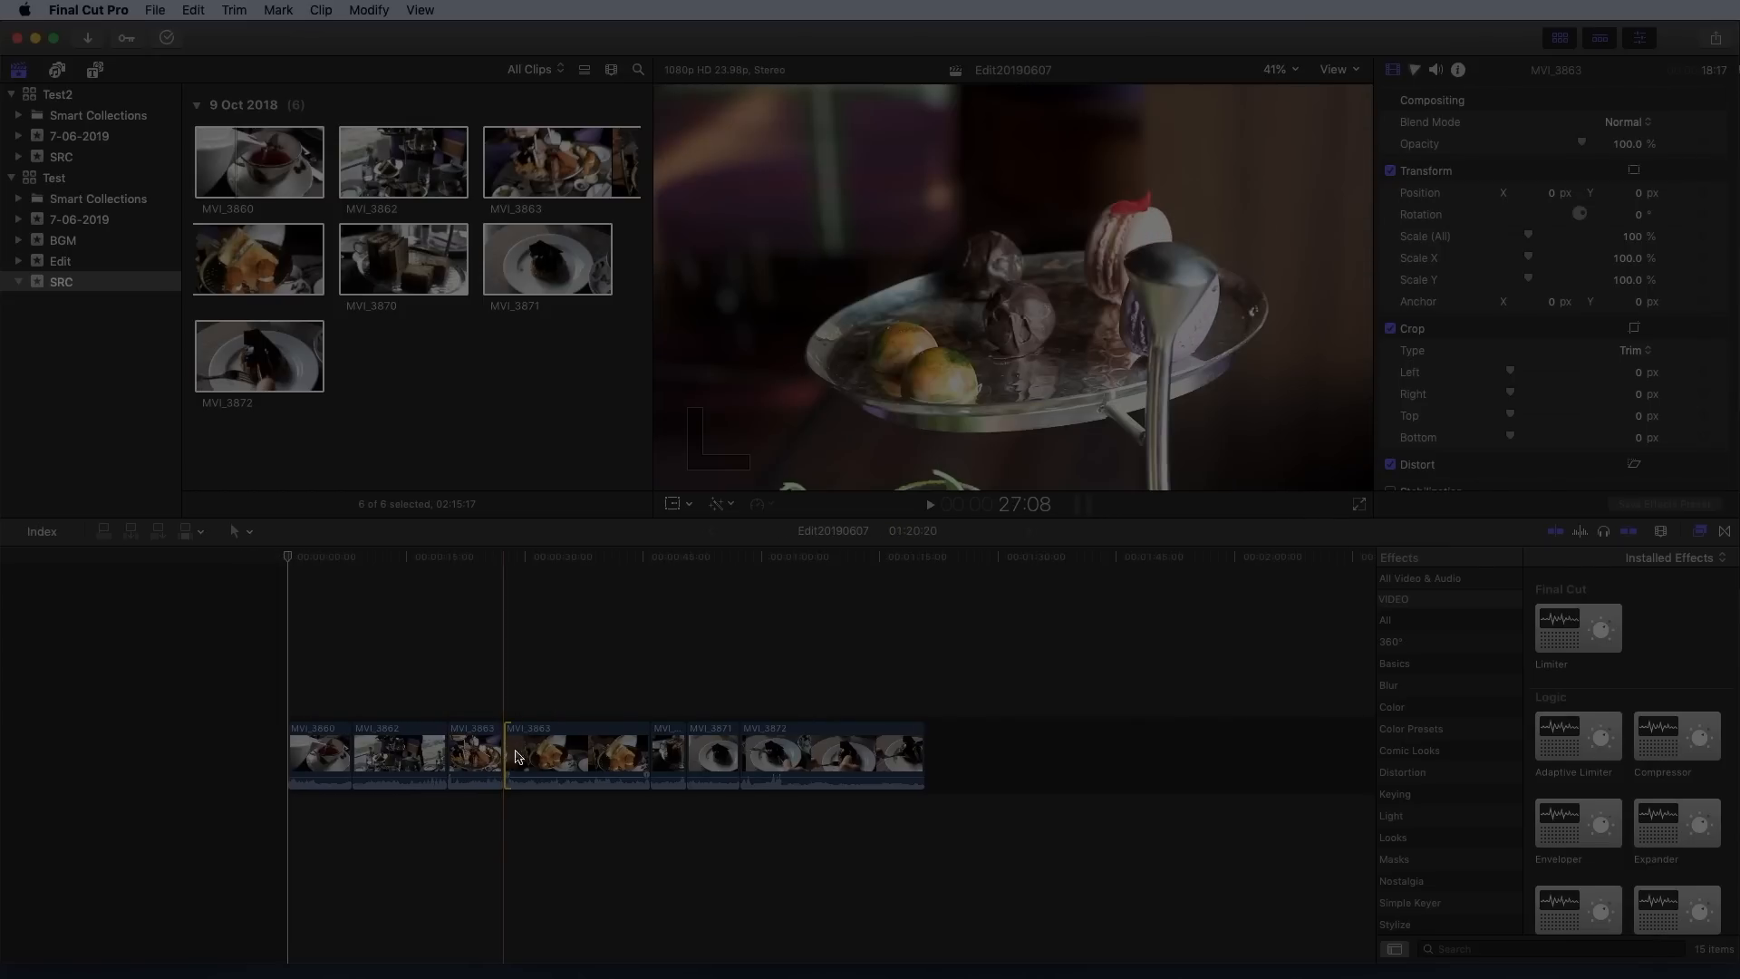
{"action": "left_click", "coordinate": [653, 753]}
{"action": "left_click_drag", "start_coordinate": [653, 753], "coordinate": [732, 757]}
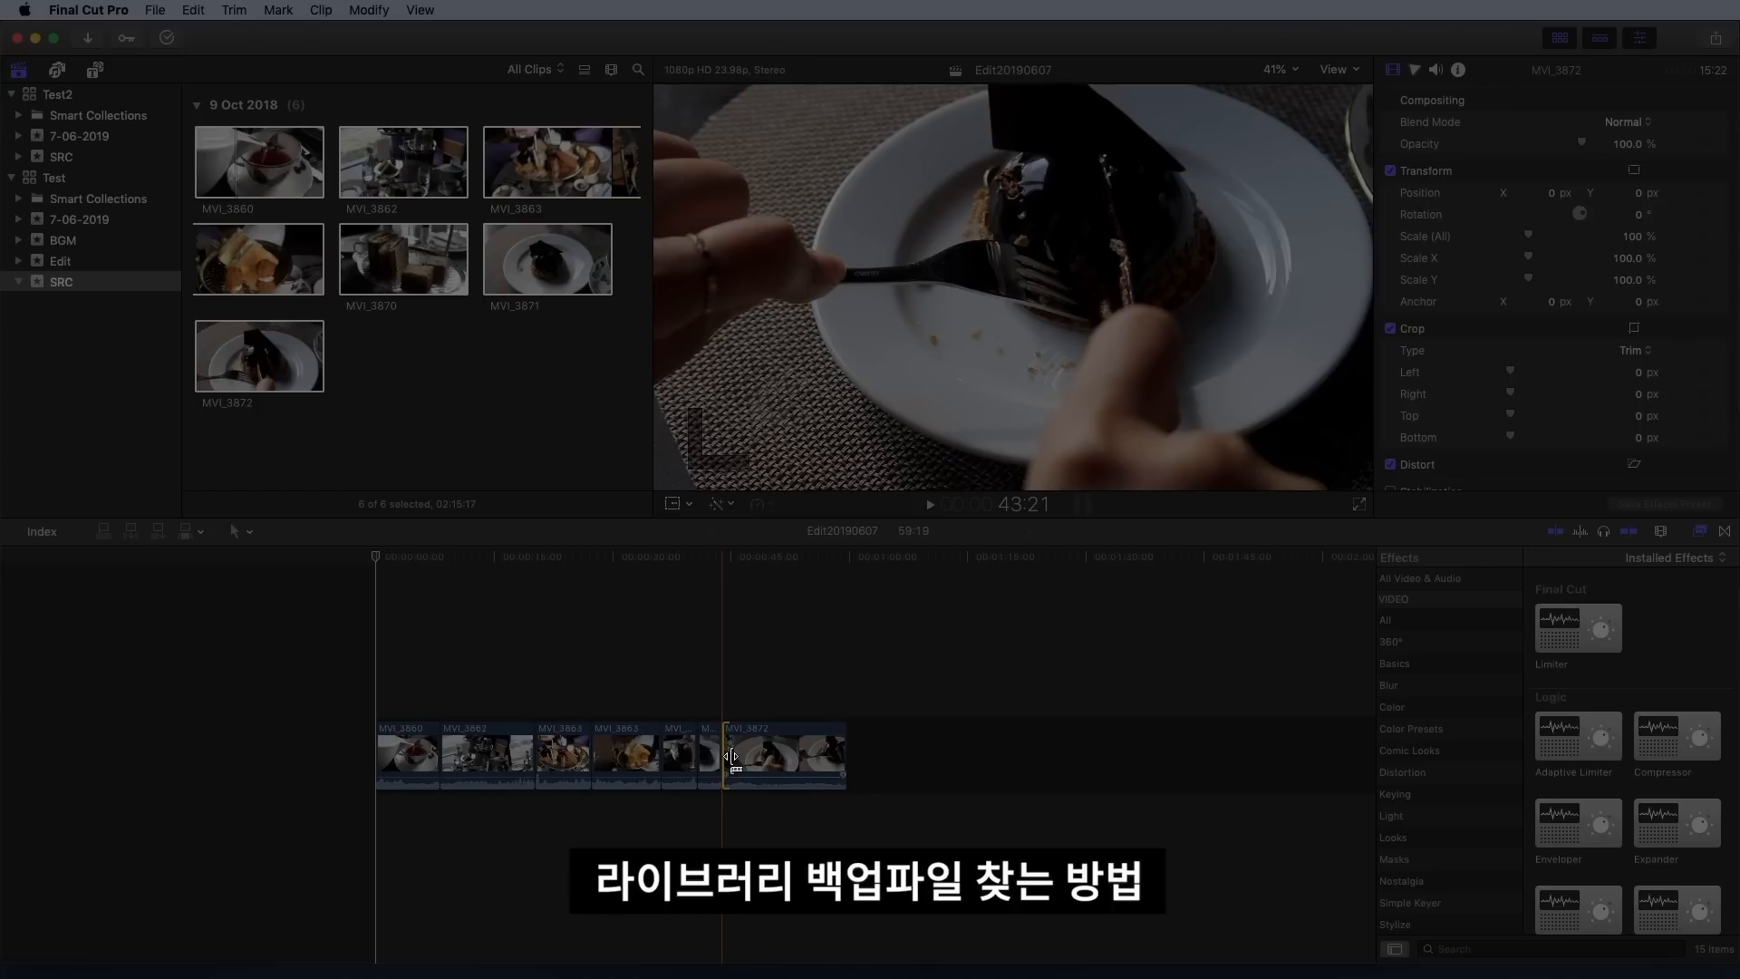
Switch to Finder and check the FinalCut_Tutorial_017 and FinalCut_Tutorial_016 library backups in the Movies folder's Final Cut Backups
{"action": "left_click", "coordinate": [141, 947]}
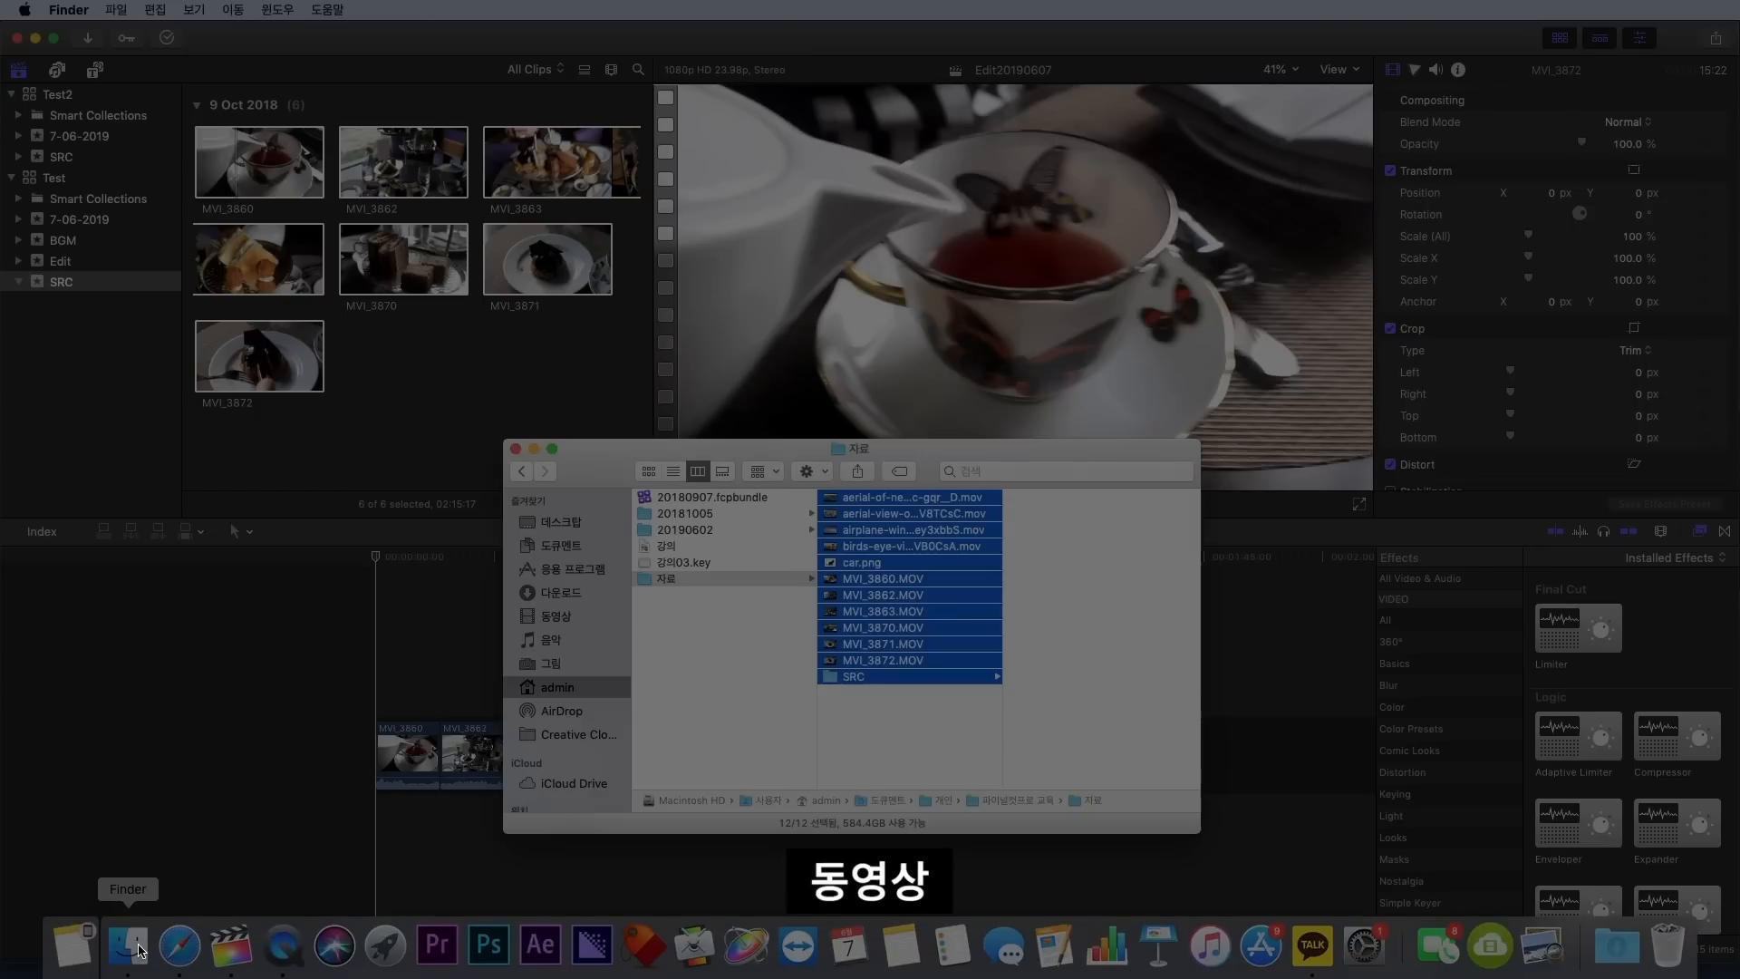
{"action": "left_click", "coordinate": [557, 616]}
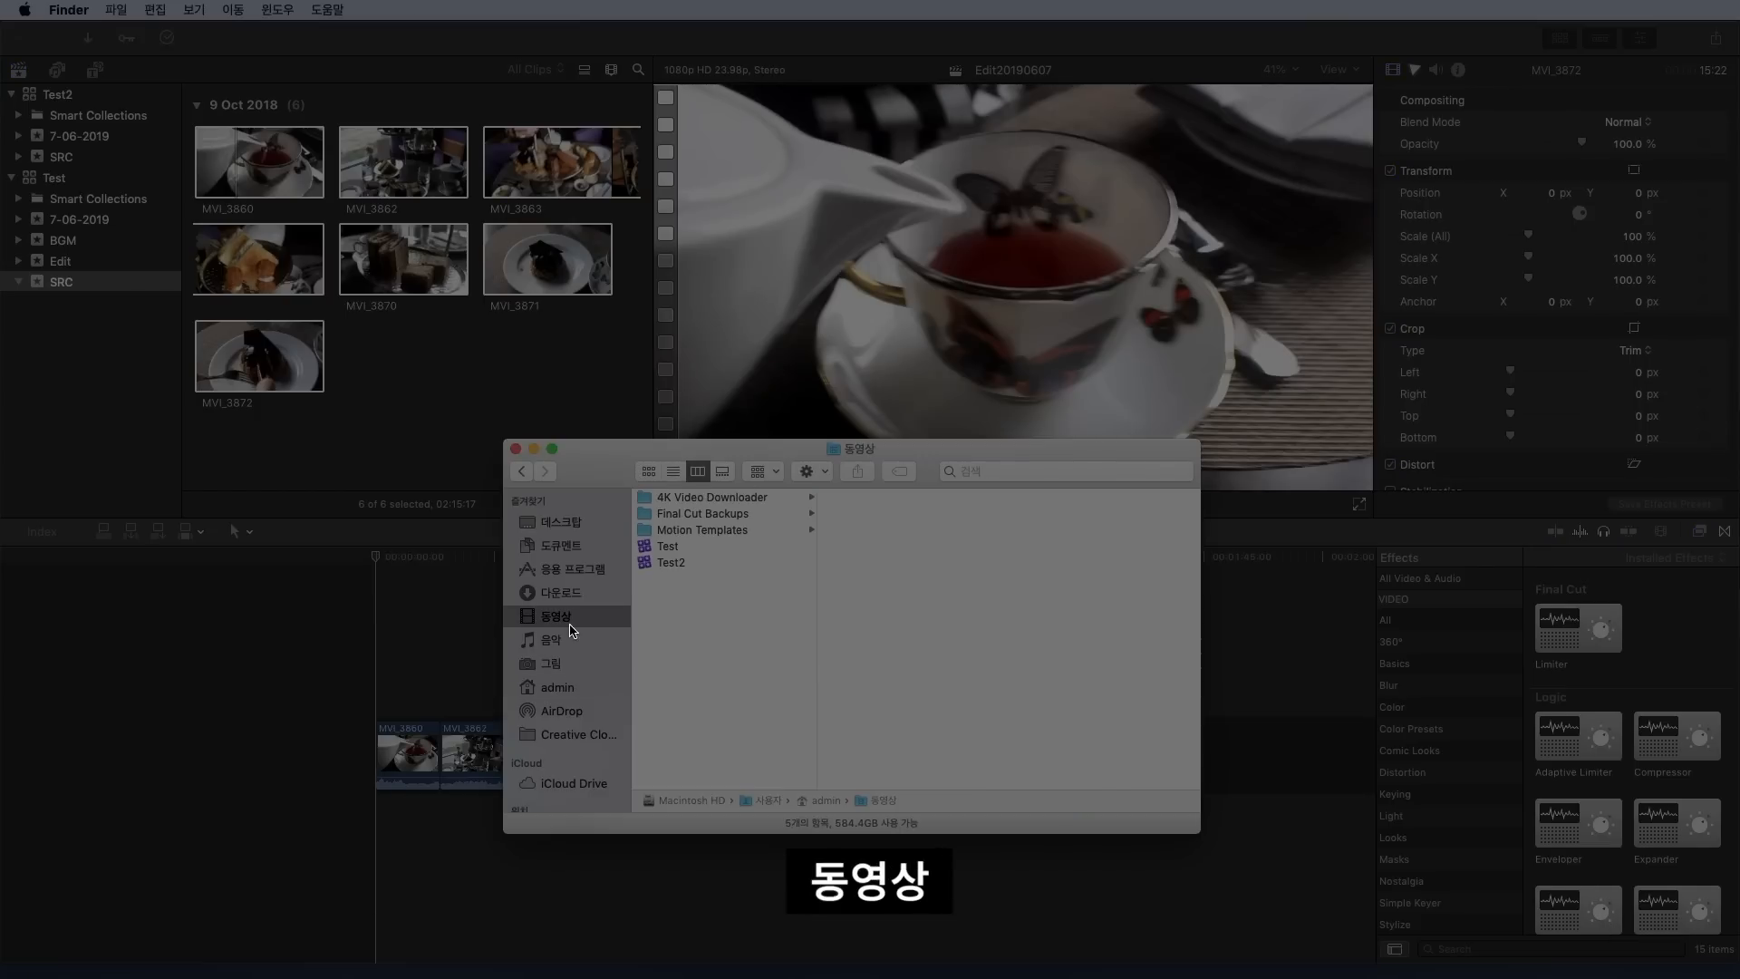
{"action": "left_click", "coordinate": [736, 518]}
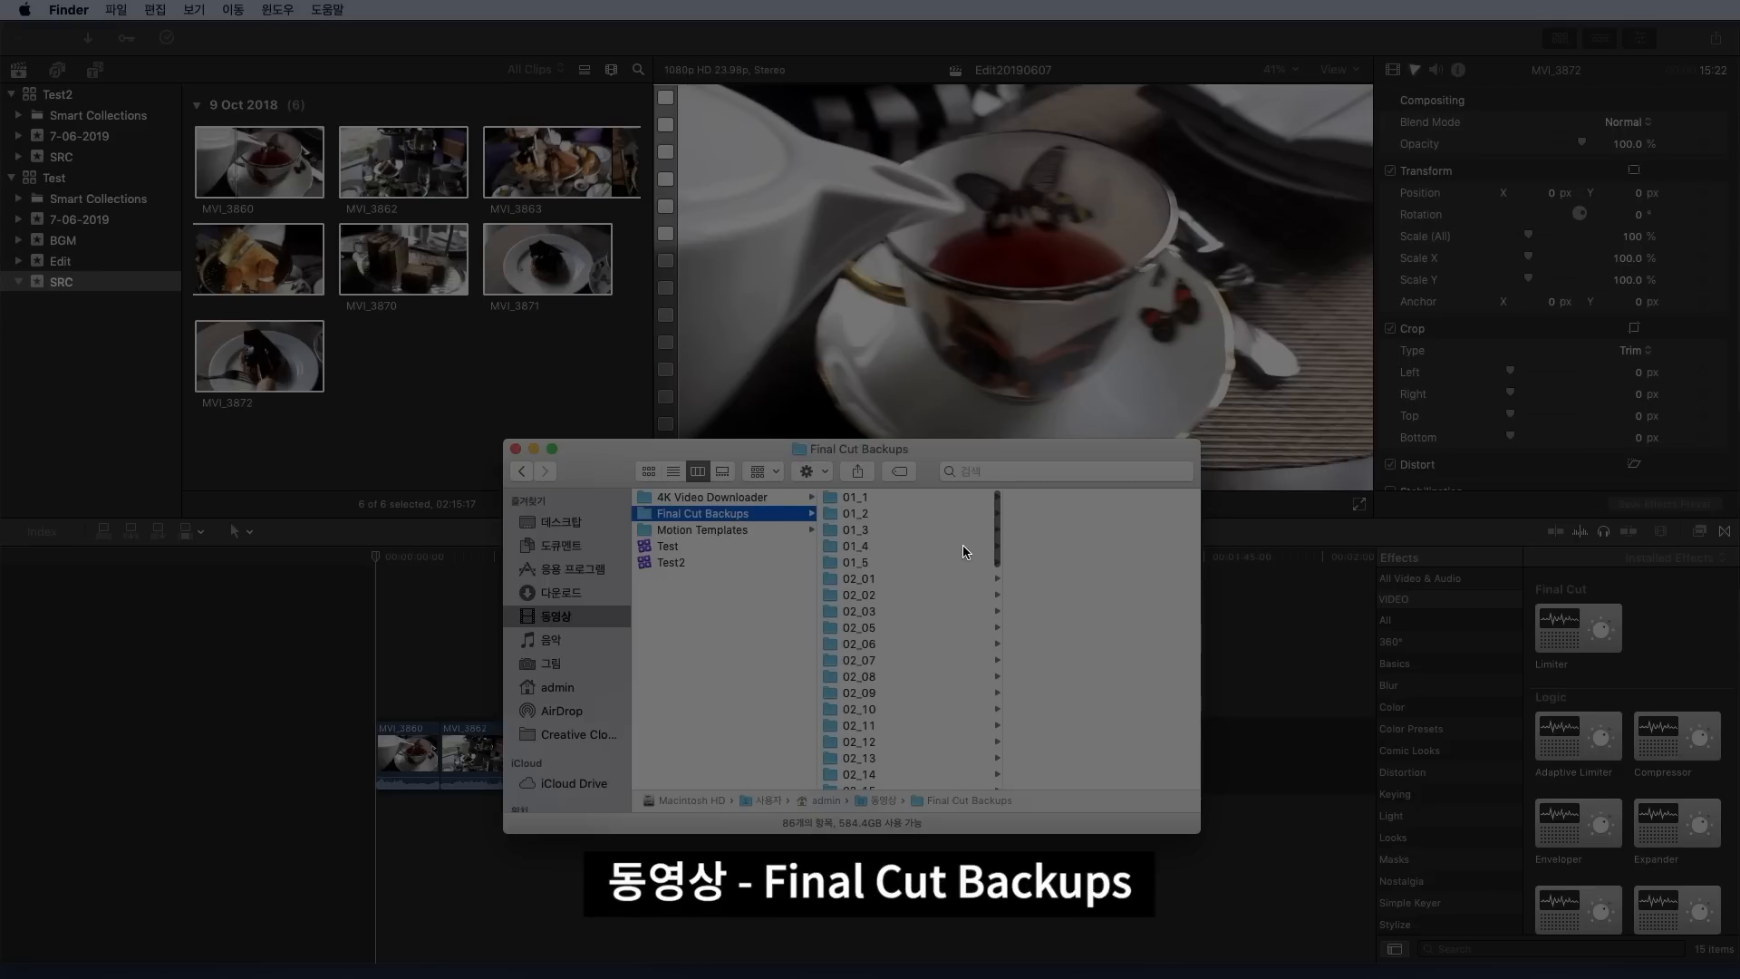
{"action": "scroll", "coordinate": [965, 552], "scroll_direction": "down", "scroll_amount": 15}
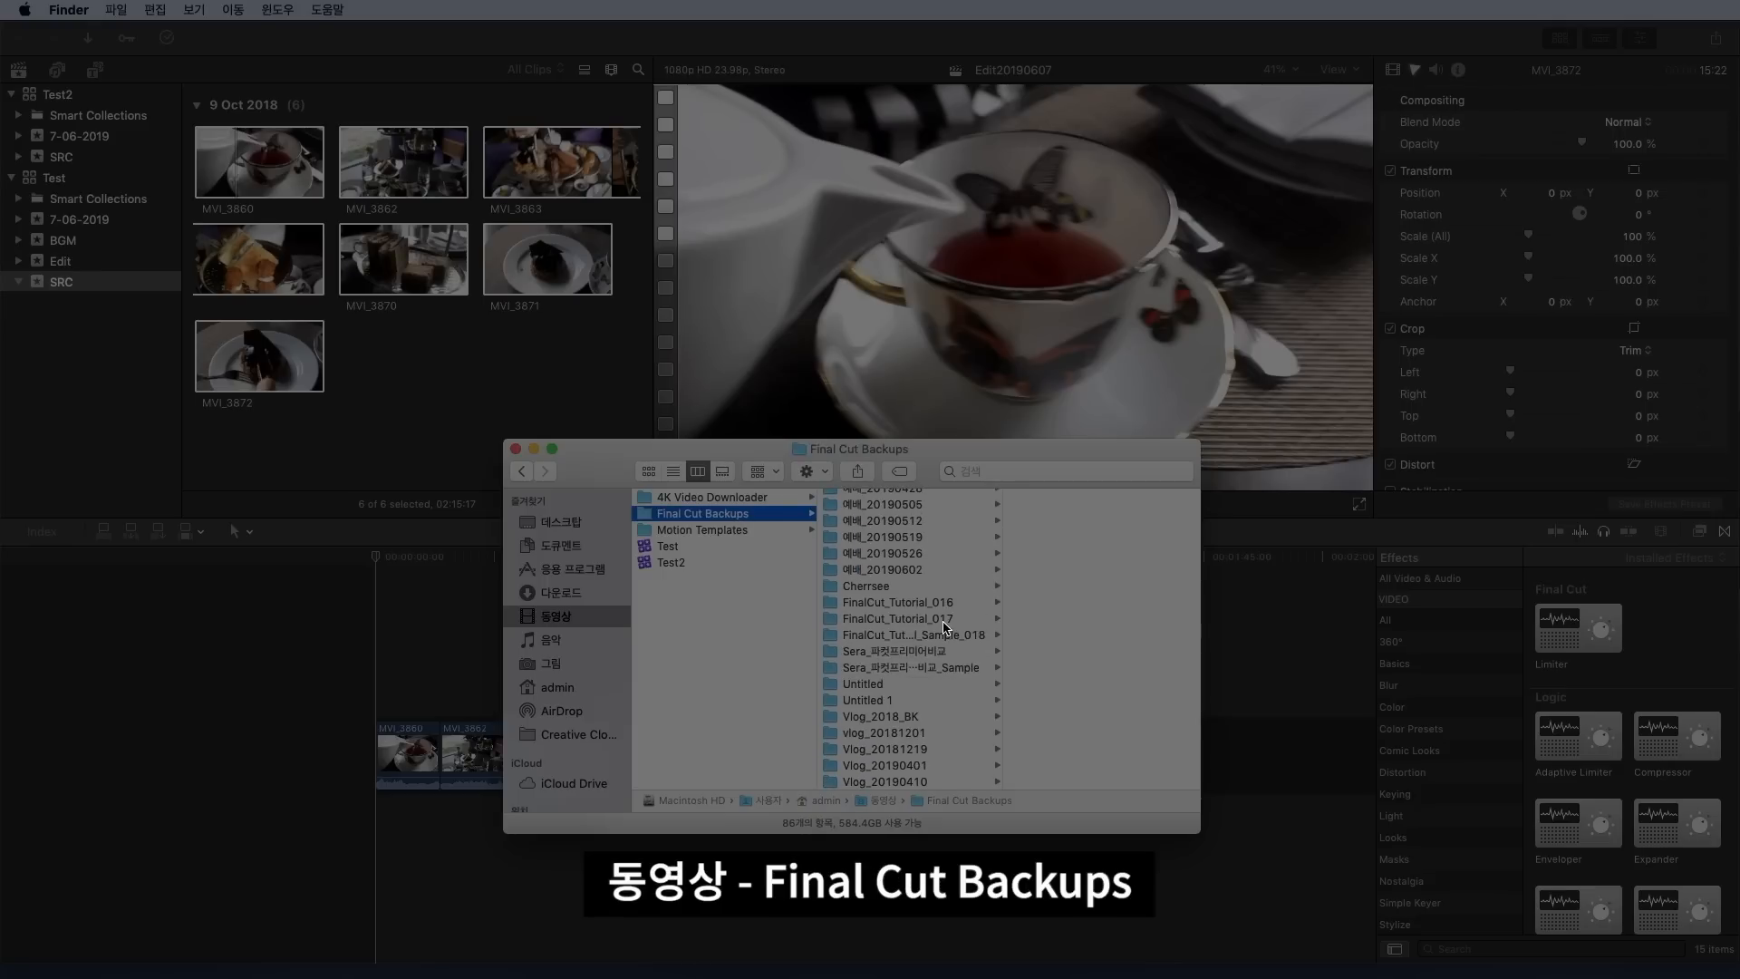
{"action": "left_click", "coordinate": [944, 619]}
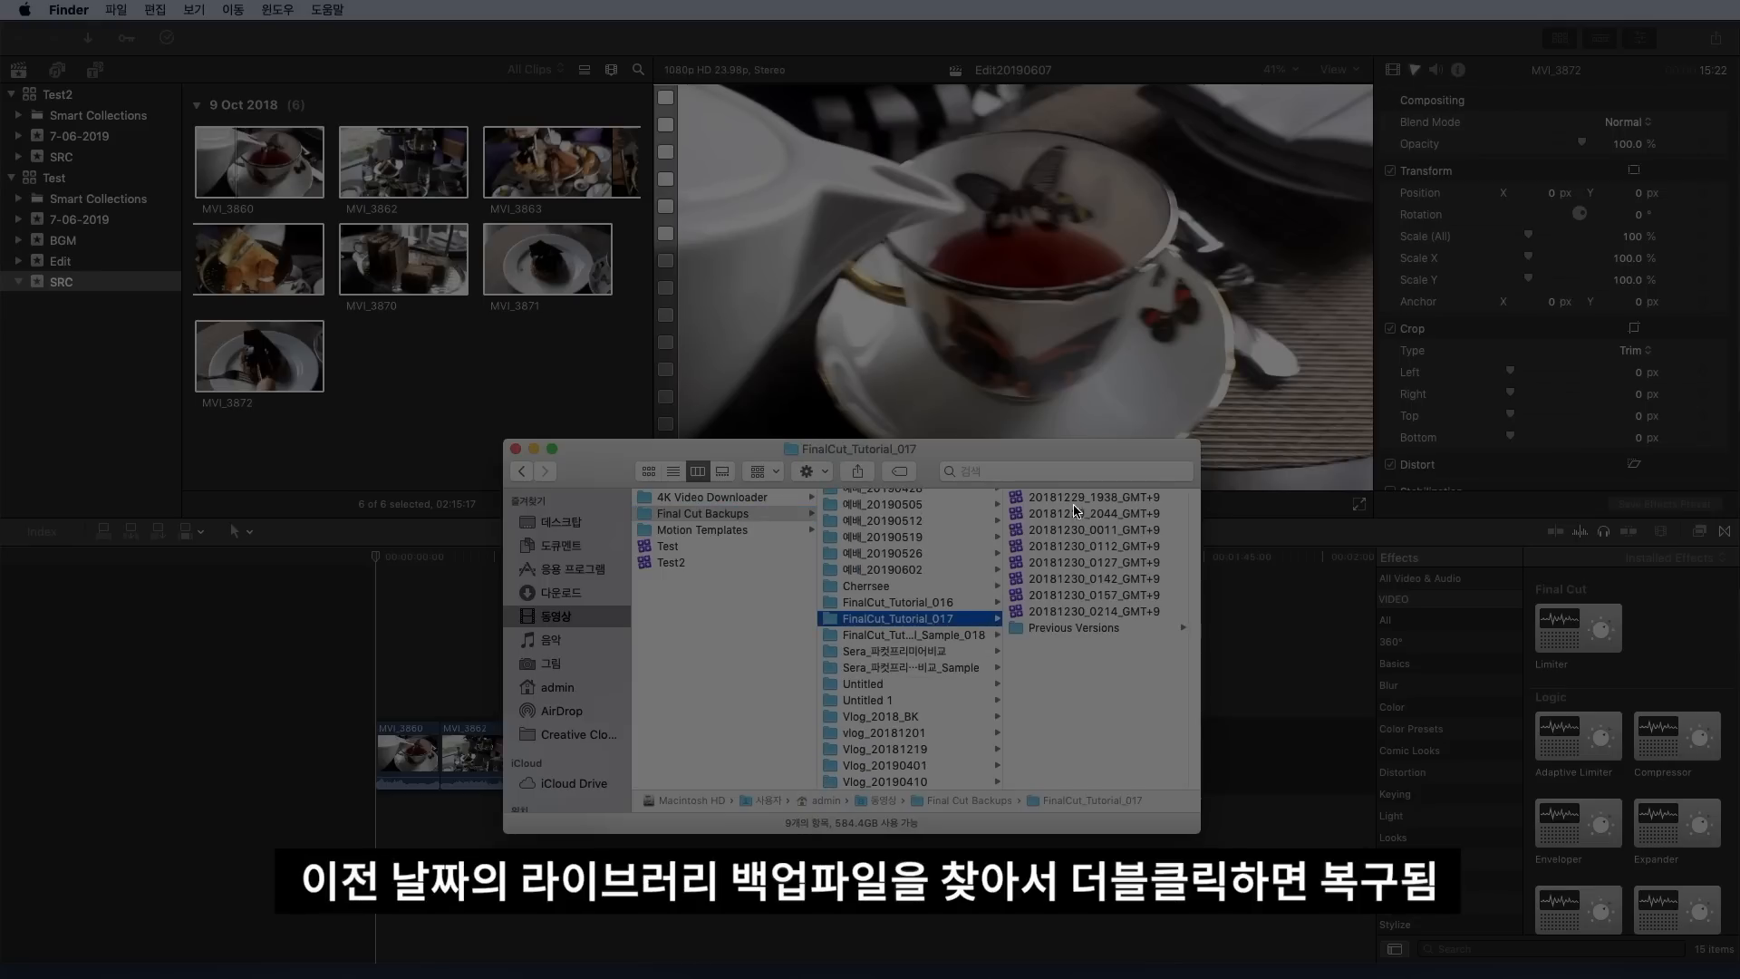
{"action": "left_click", "coordinate": [941, 603]}
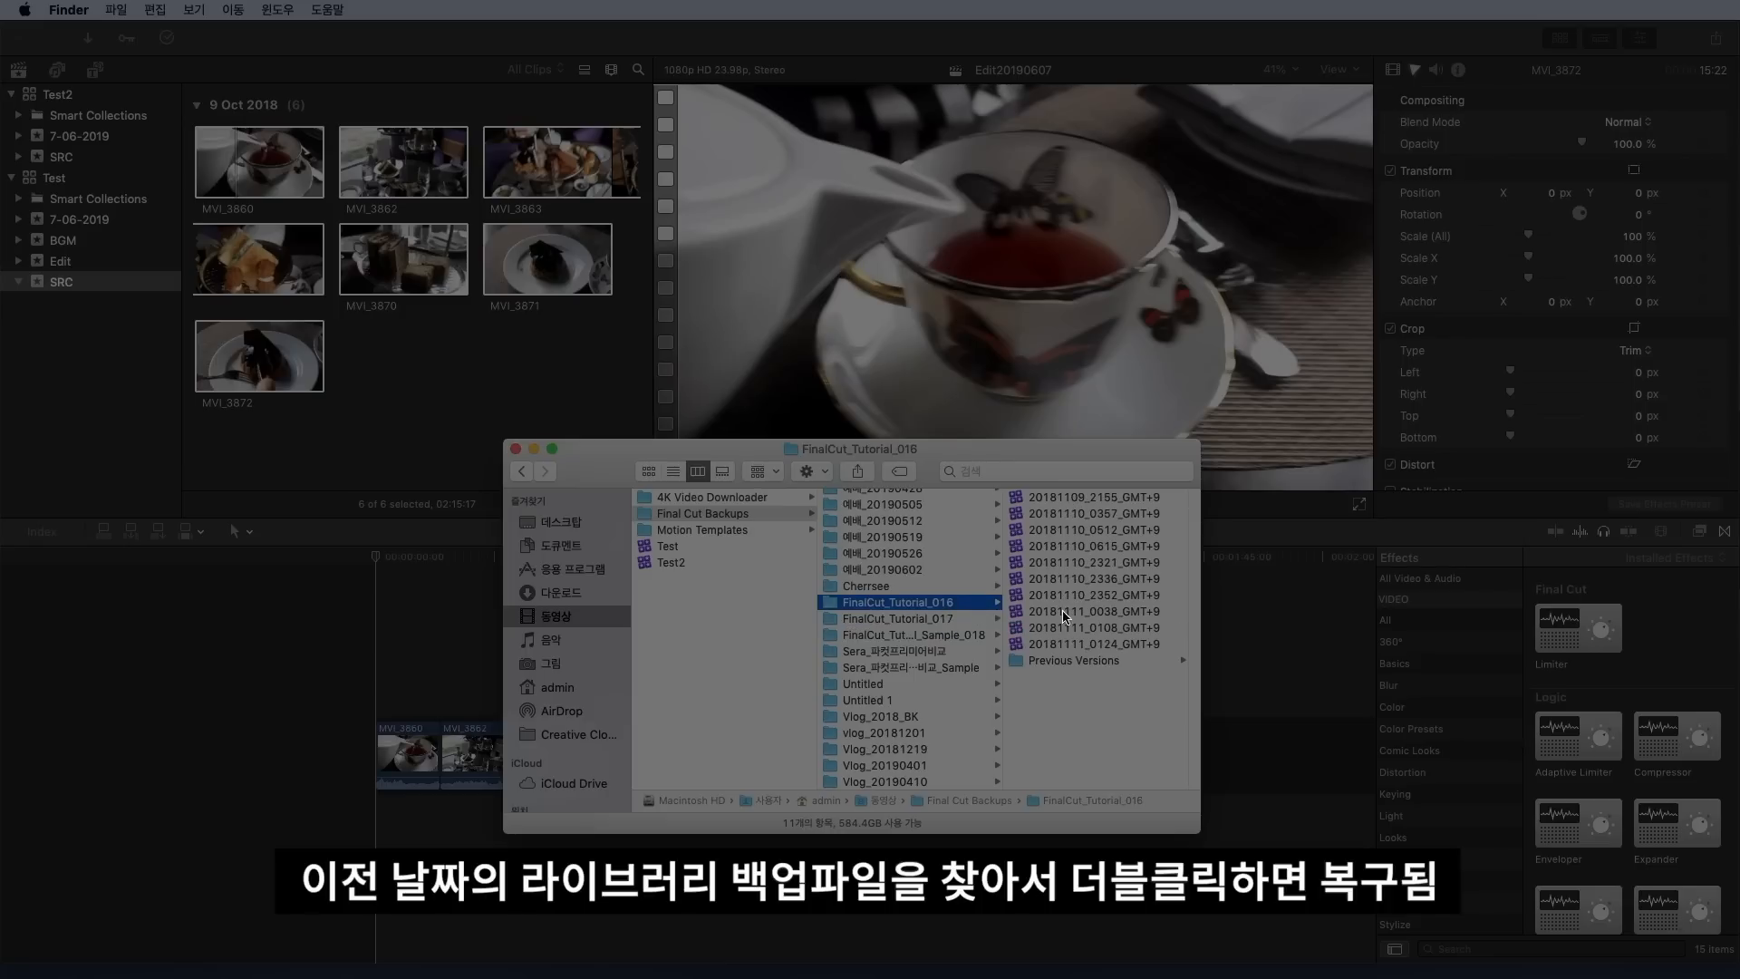
{"action": "left_click", "coordinate": [515, 449]}
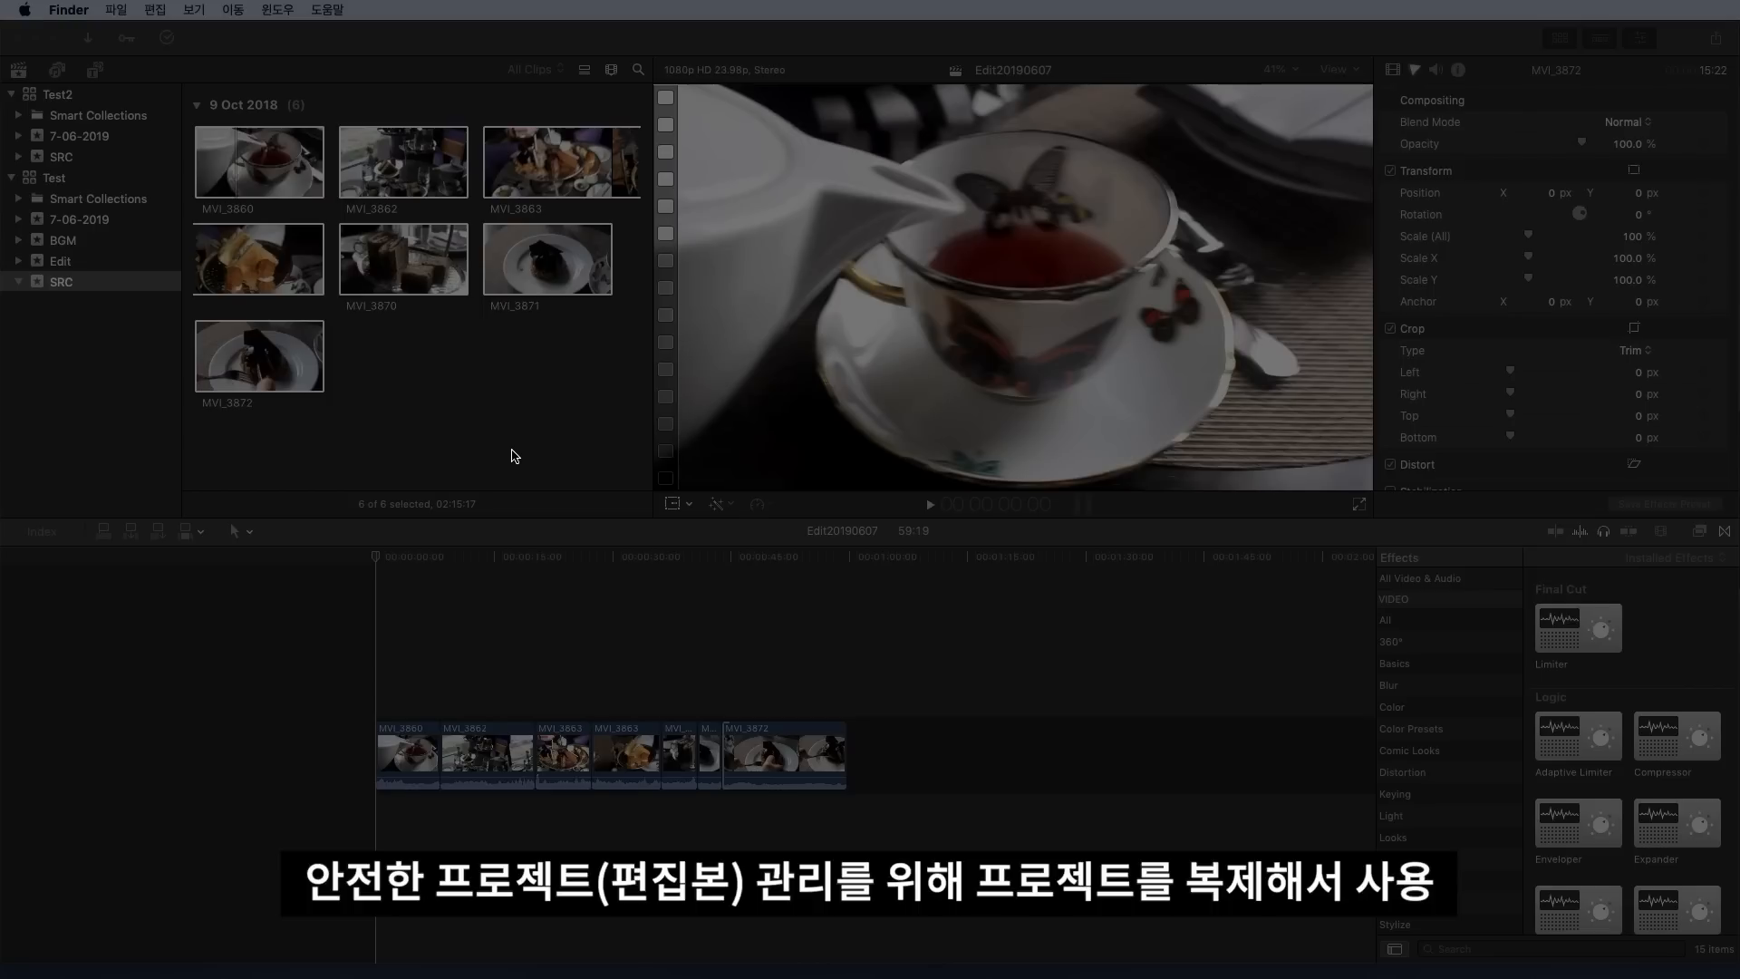
Duplicate the Edit20190607 project in the Test library's Edit event as a snapshot and rename the copy Edit20190608
{"action": "left_click", "coordinate": [66, 262]}
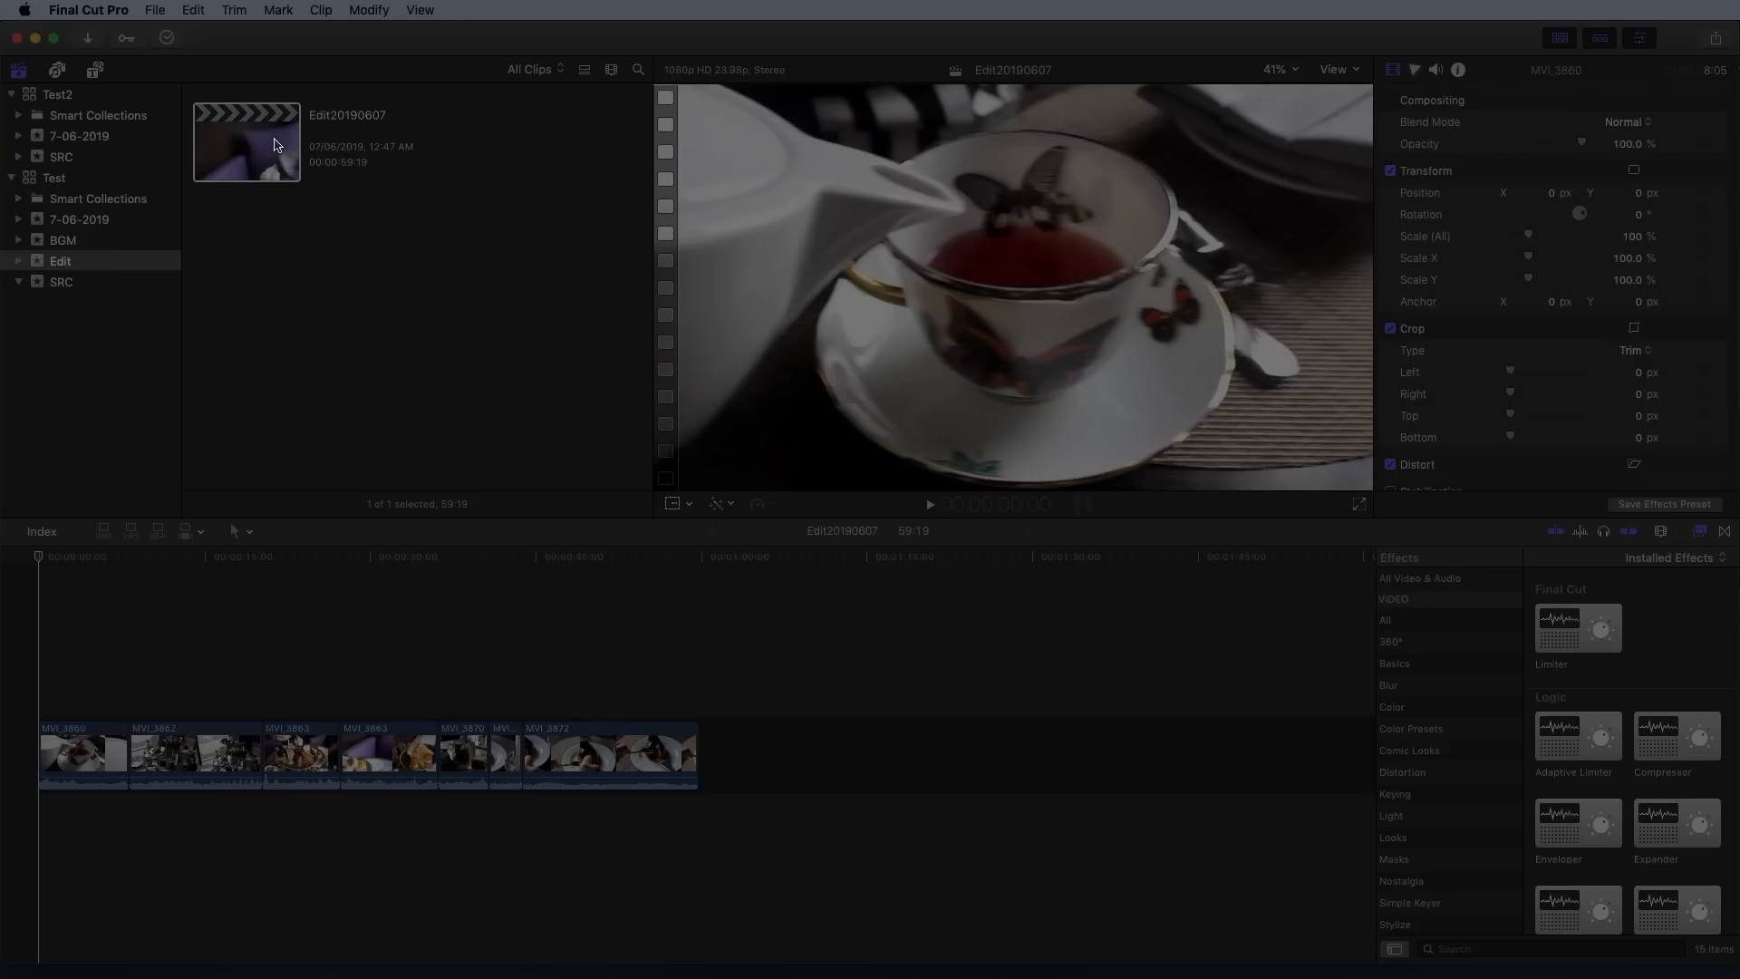
{"action": "right_click", "coordinate": [276, 145]}
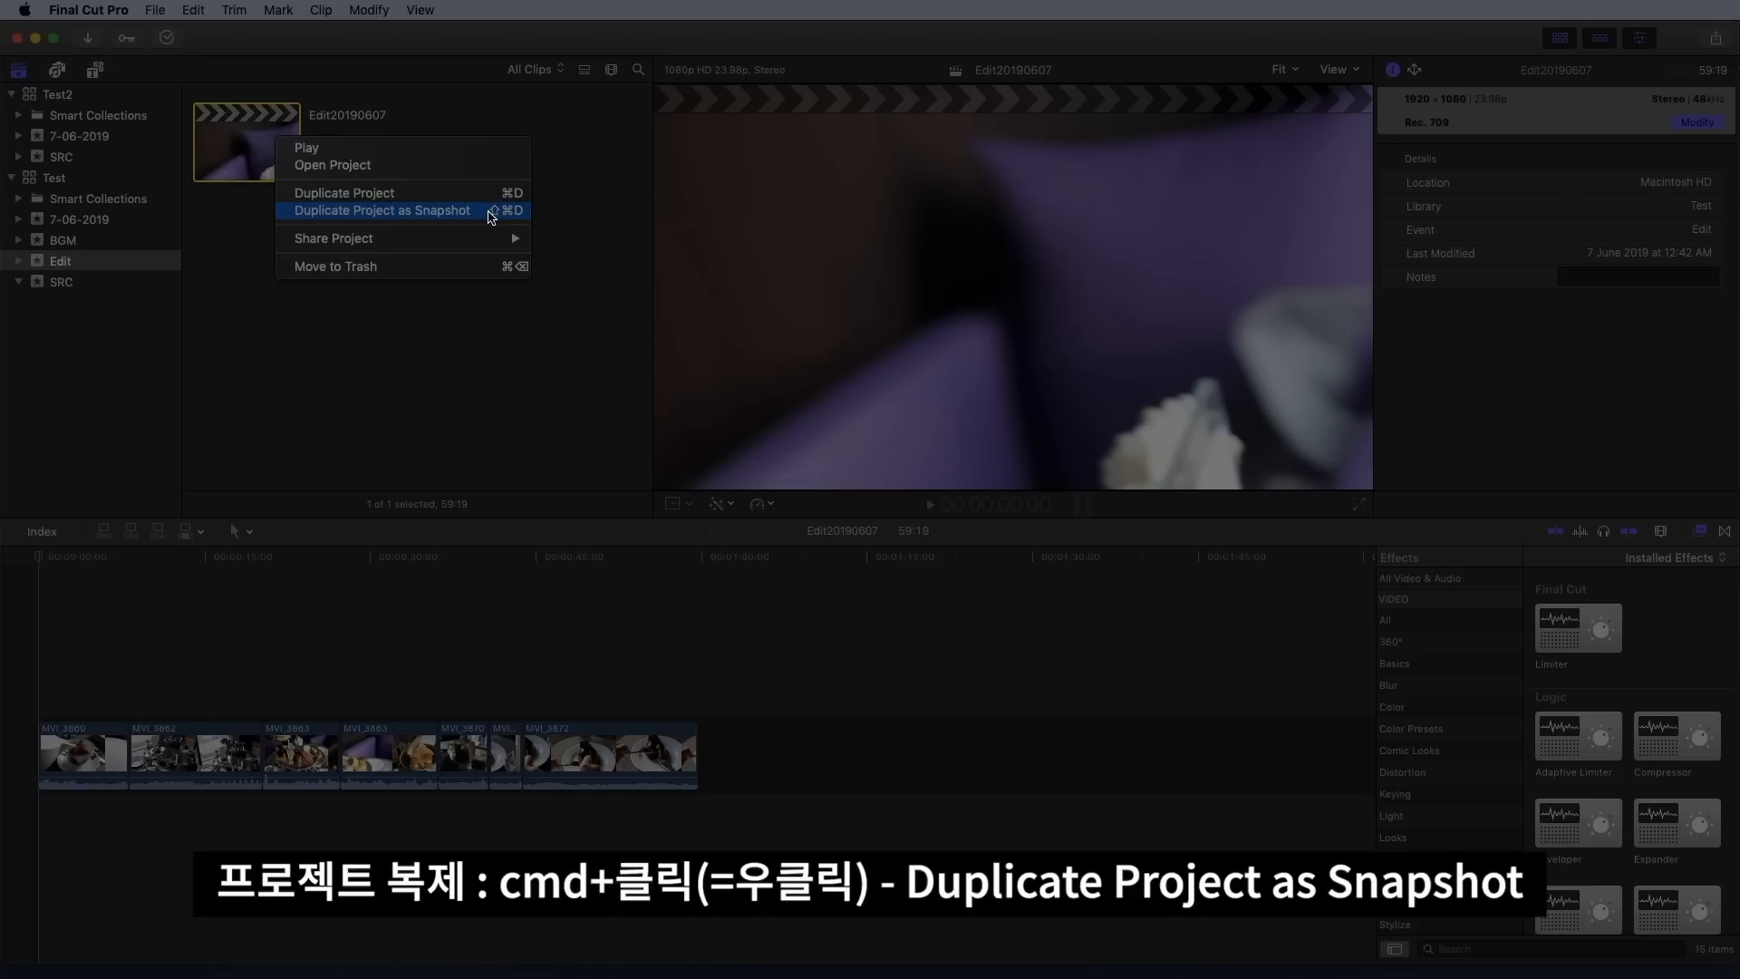
{"action": "left_click", "coordinate": [490, 216]}
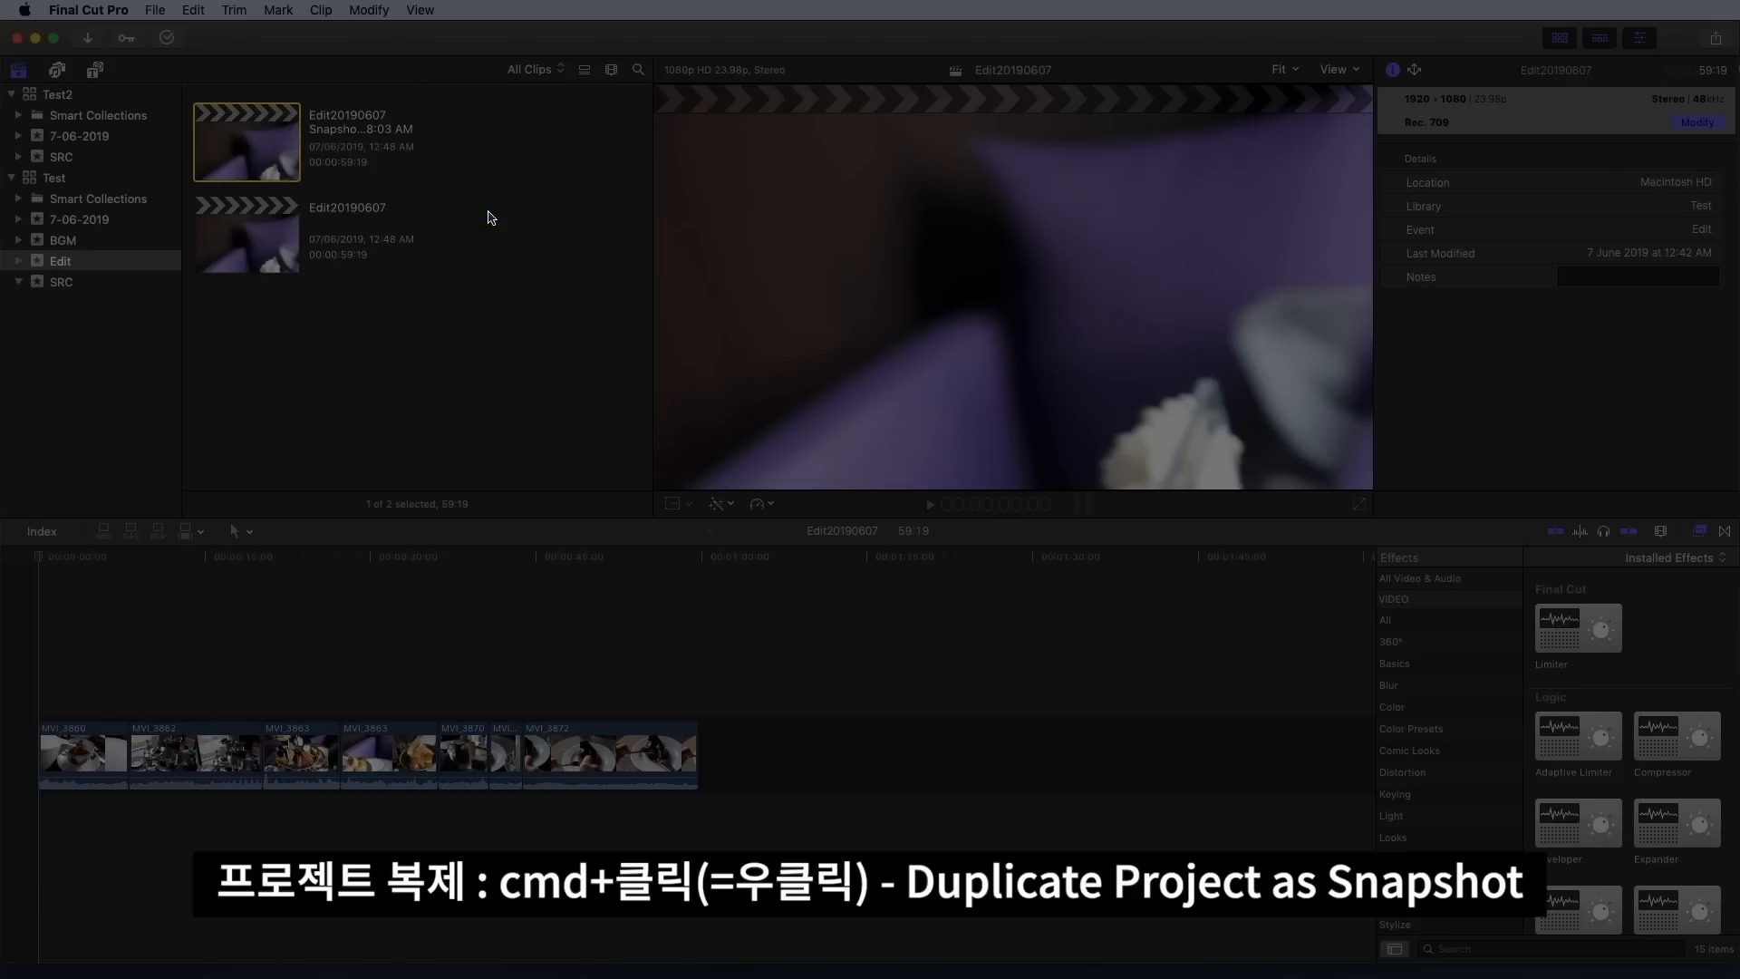
{"action": "left_click", "coordinate": [381, 116]}
{"action": "left_click", "coordinate": [378, 117]}
{"action": "left_click_drag", "start_coordinate": [378, 116], "coordinate": [440, 220]}
{"action": "type", "text": "8"}
{"action": "key", "text": "Return"}
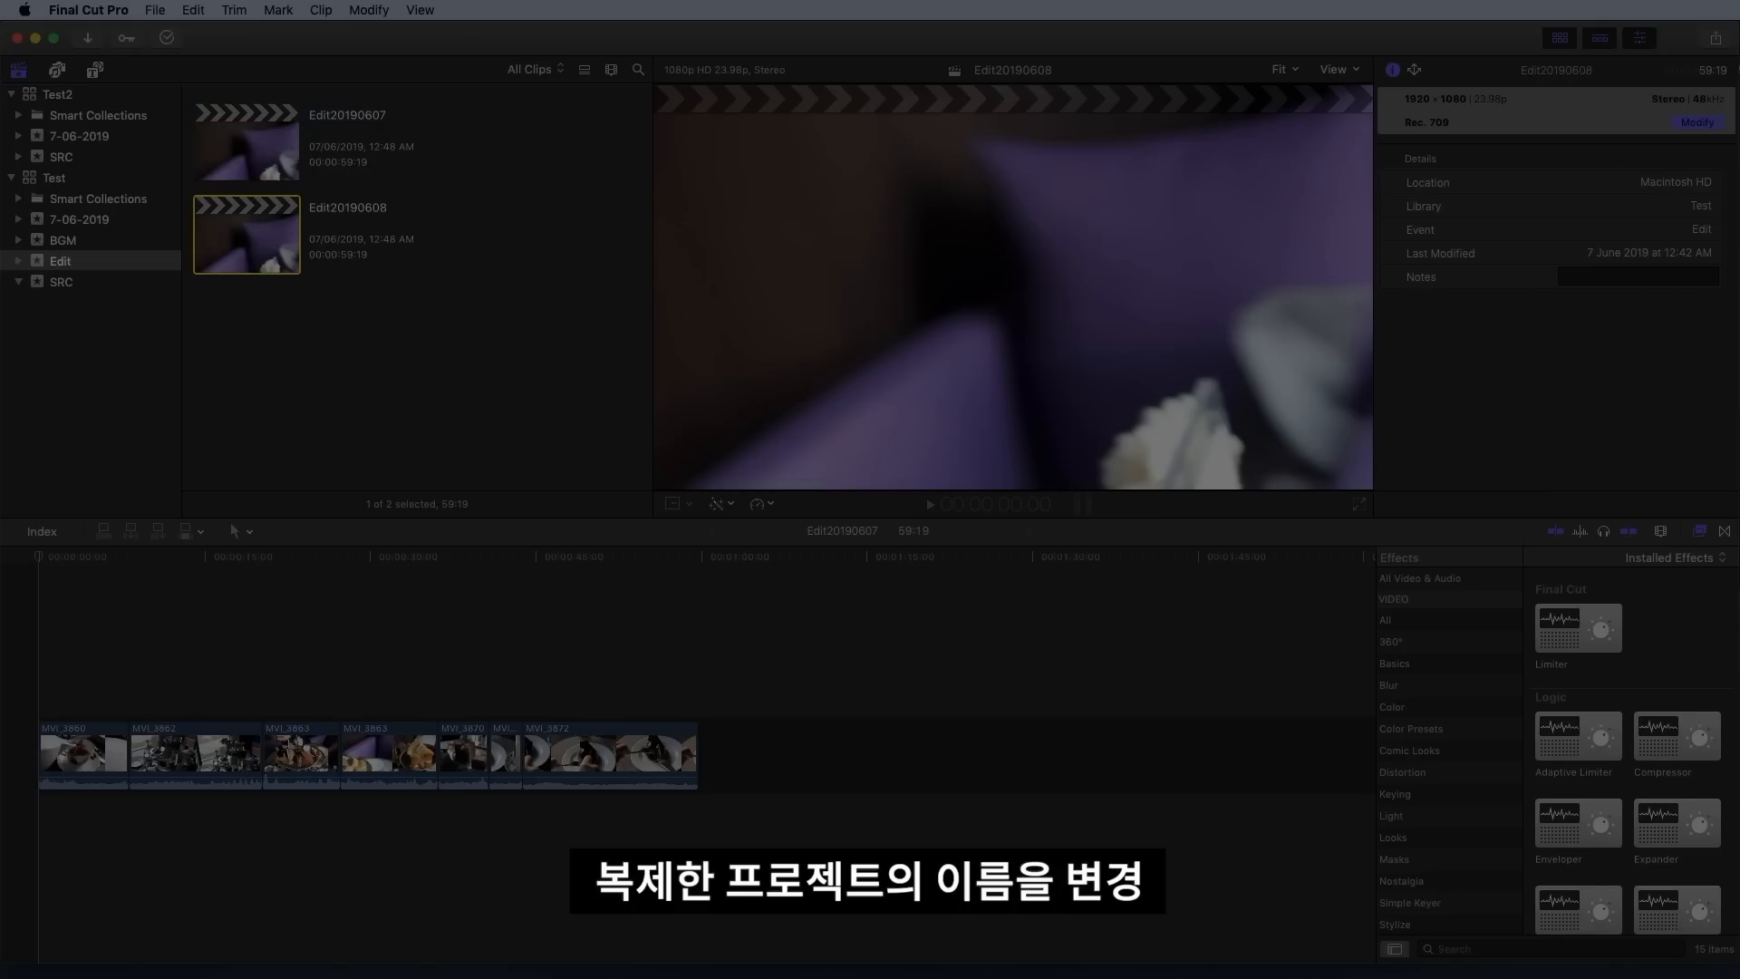
Open the Edit20190608 project and shorten several of its timeline clips by trimming their edges
{"action": "double_click", "coordinate": [245, 265]}
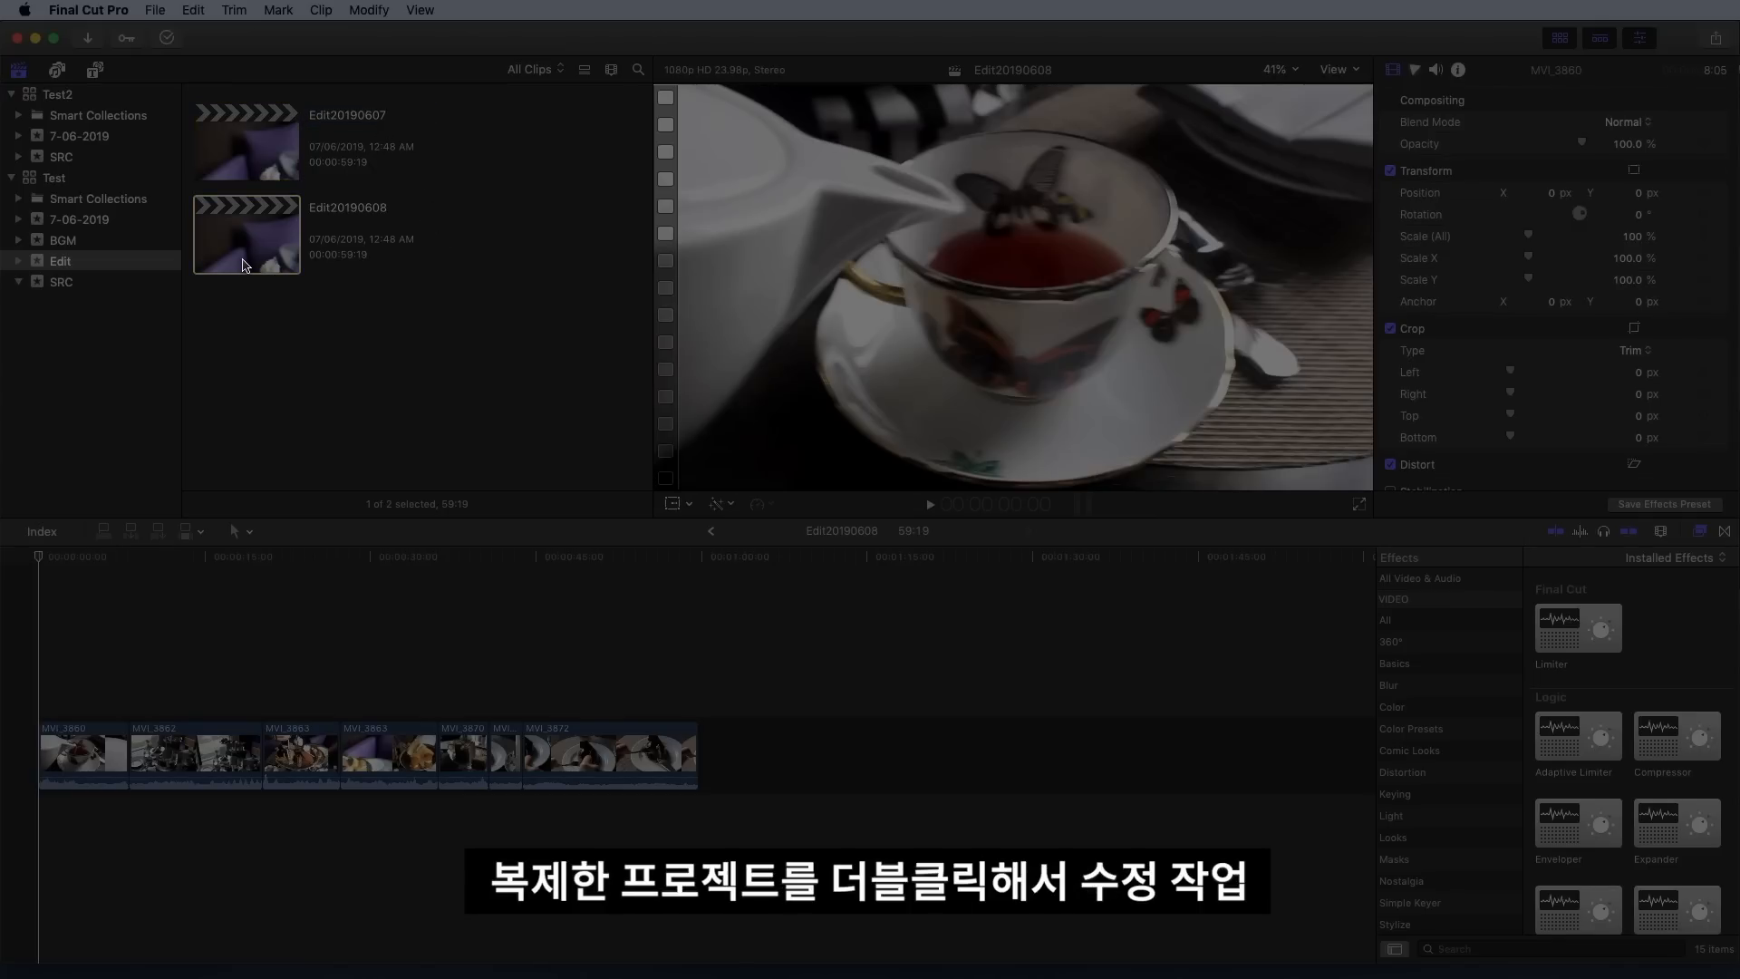
{"action": "left_click_drag", "start_coordinate": [527, 756], "coordinate": [575, 763]}
{"action": "left_click_drag", "start_coordinate": [481, 737], "coordinate": [447, 737]}
{"action": "left_click_drag", "start_coordinate": [311, 738], "coordinate": [154, 746]}
Duplicate the Edit20190608 project as a snapshot and name the copy Edit20190609
{"action": "right_click", "coordinate": [233, 230]}
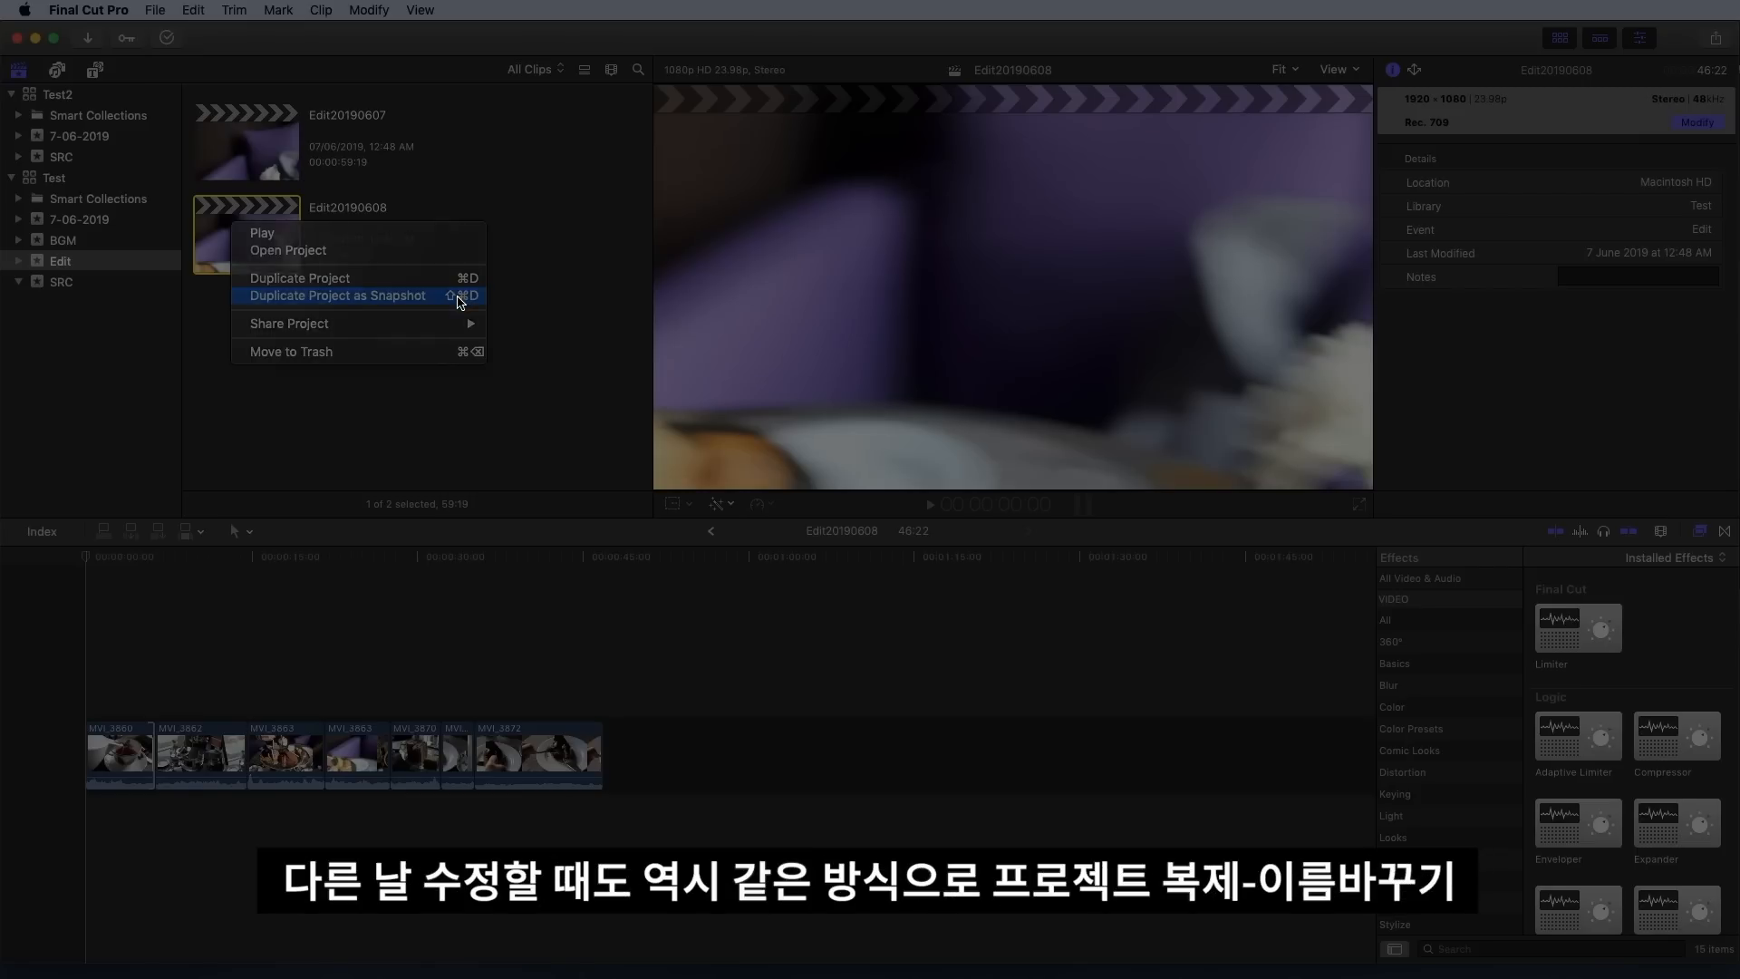
{"action": "left_click", "coordinate": [458, 302]}
{"action": "left_click", "coordinate": [302, 302]}
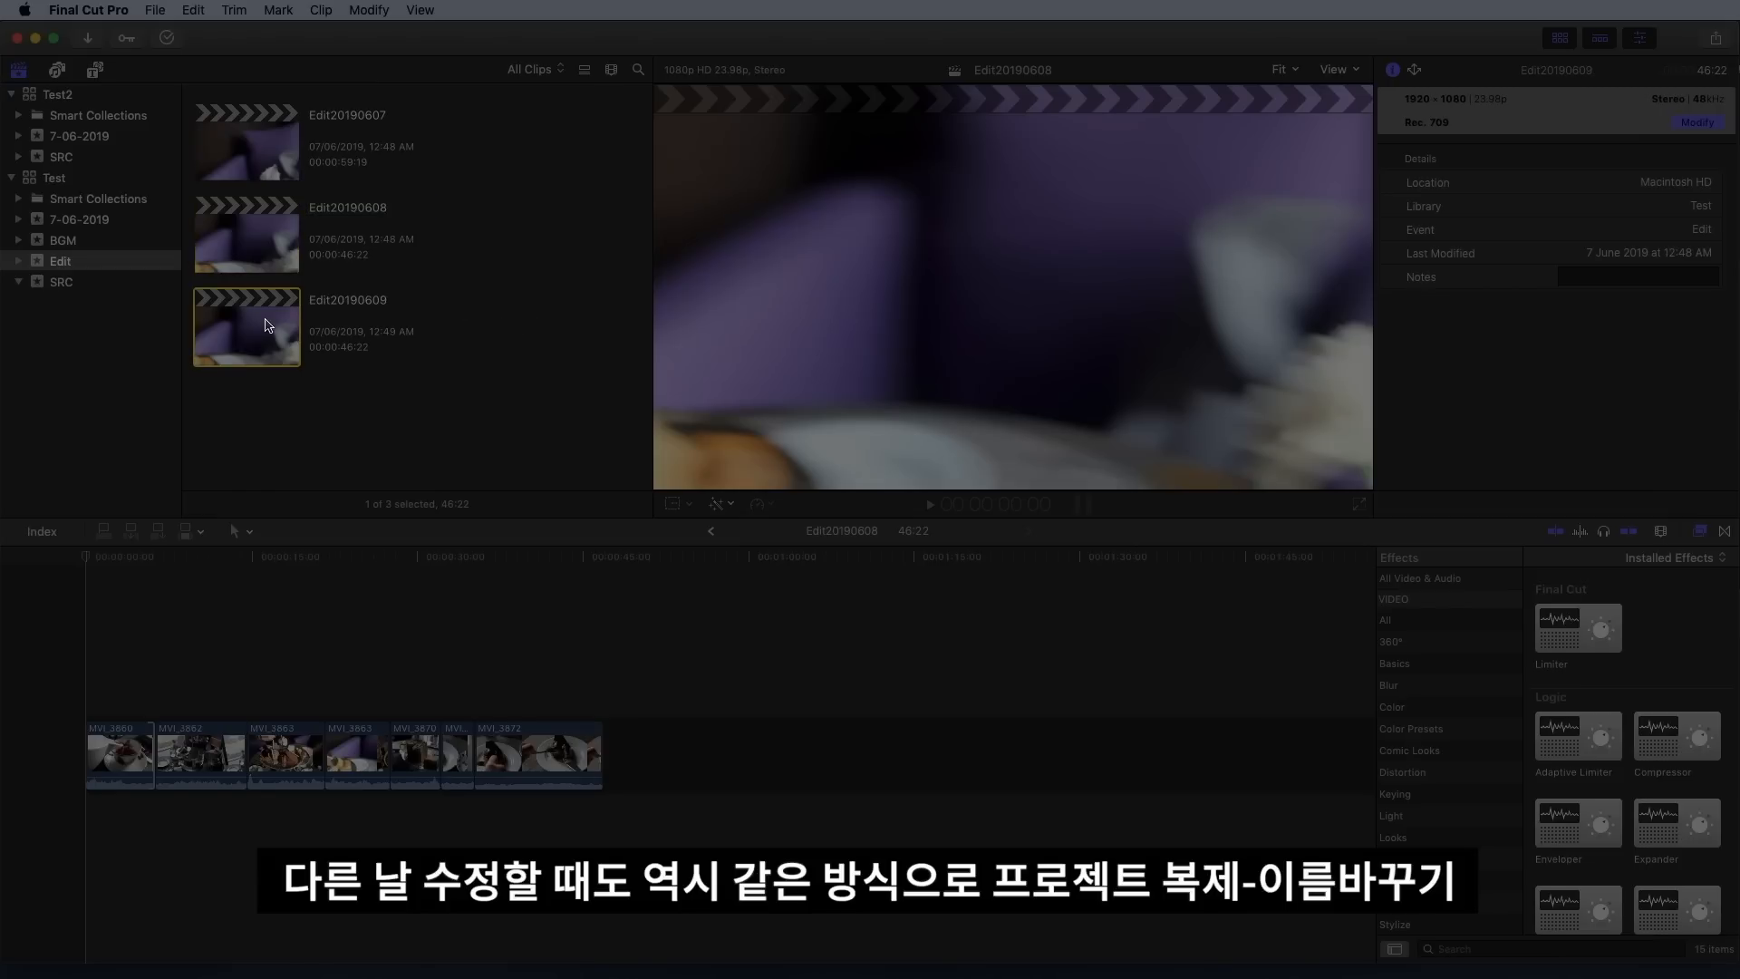
Open the Edit20190609 project, move MVI_3862 behind MVI_3870 in the timeline and delete it
{"action": "double_click", "coordinate": [269, 326]}
{"action": "left_click_drag", "start_coordinate": [145, 754], "coordinate": [270, 770]}
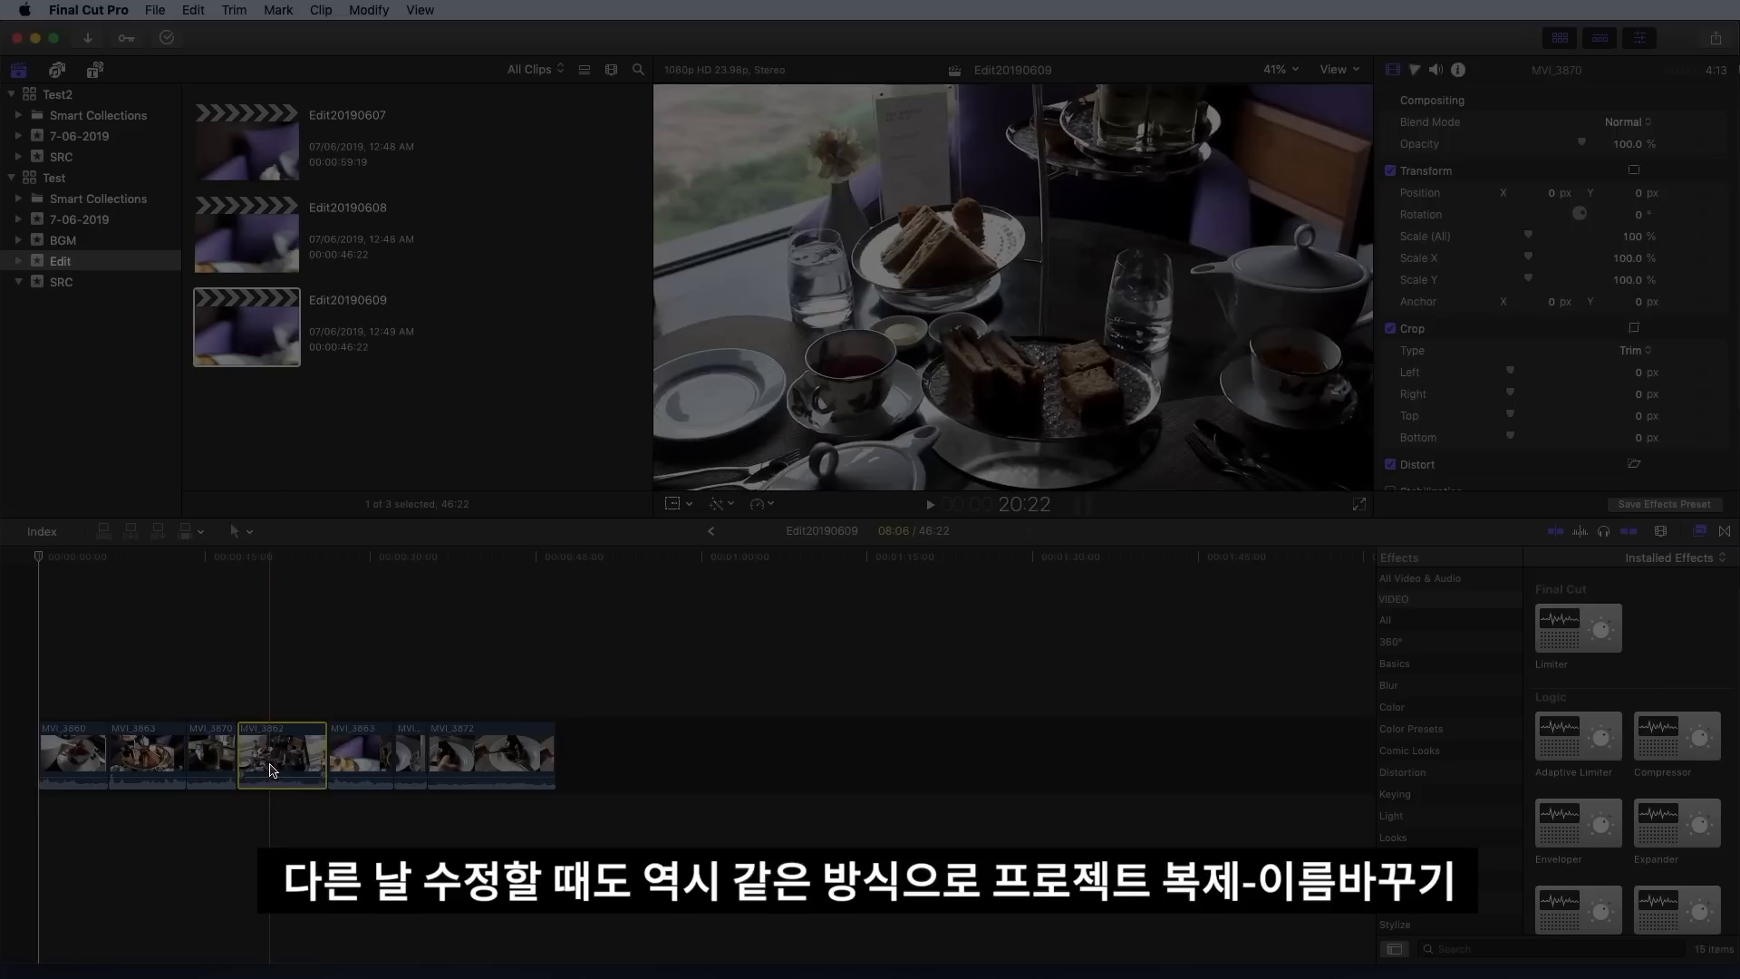
{"action": "key", "text": "Delete"}
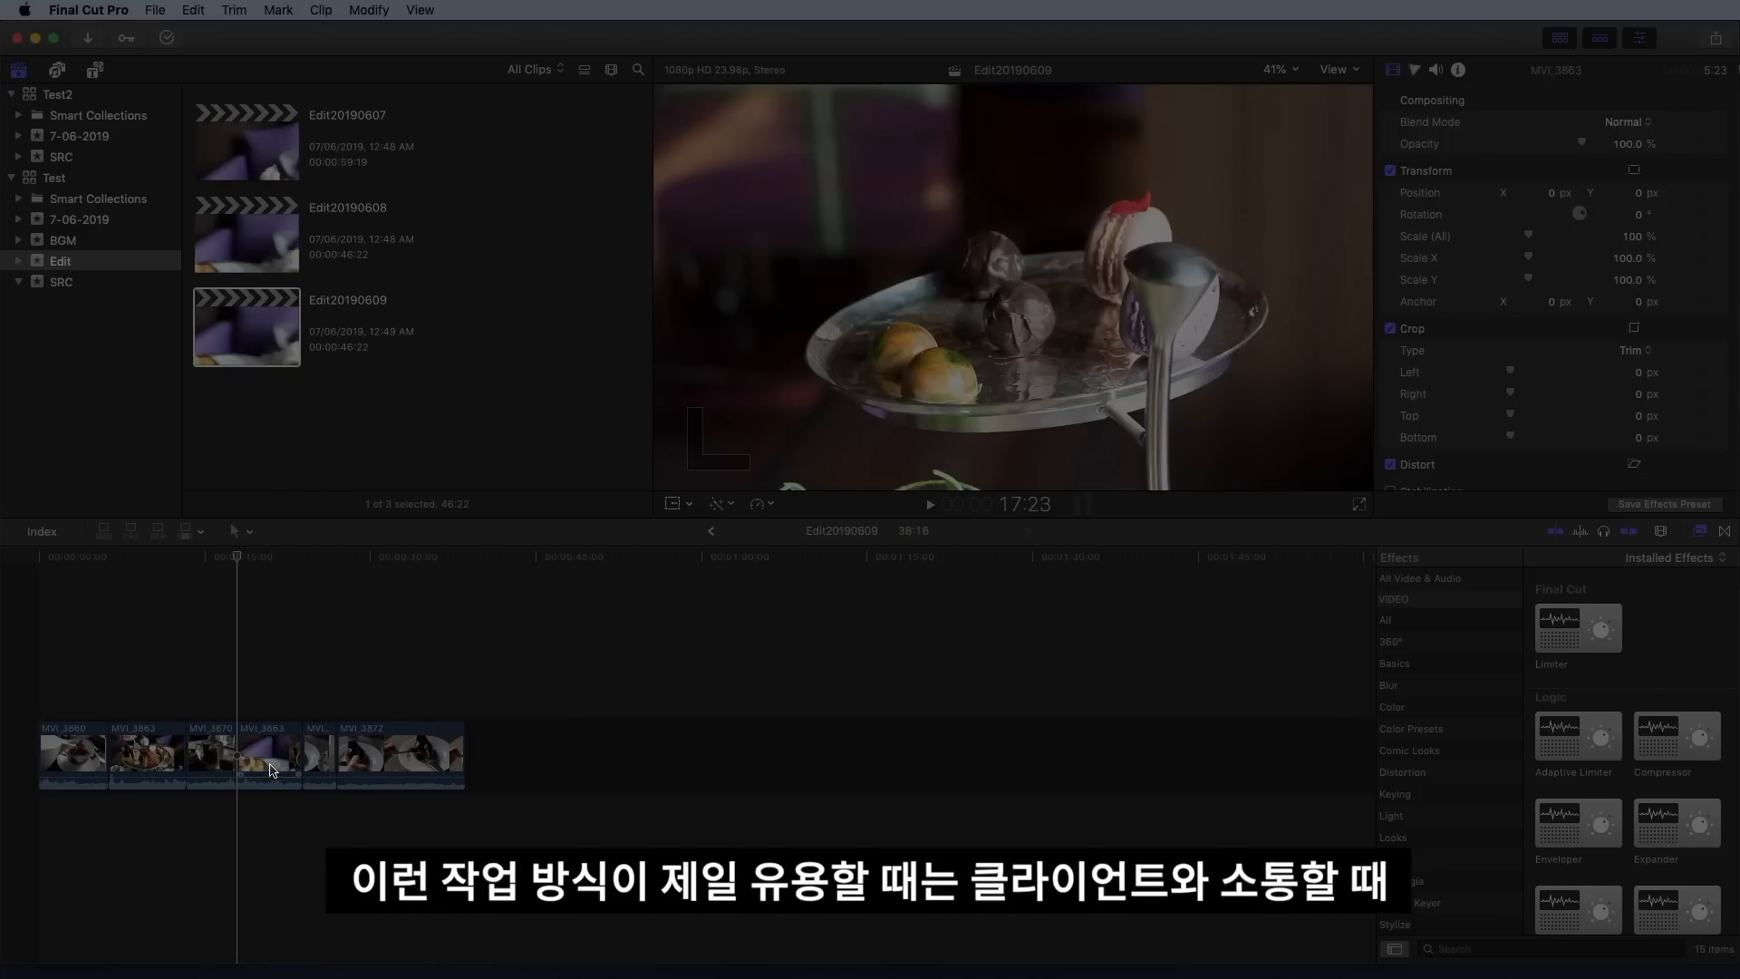
Look through the dated Nobless_Jewelry project versions in the 04_Nobless_Jewelry library's Edit event
{"action": "scroll", "coordinate": [432, 164], "scroll_direction": "down", "scroll_amount": 3}
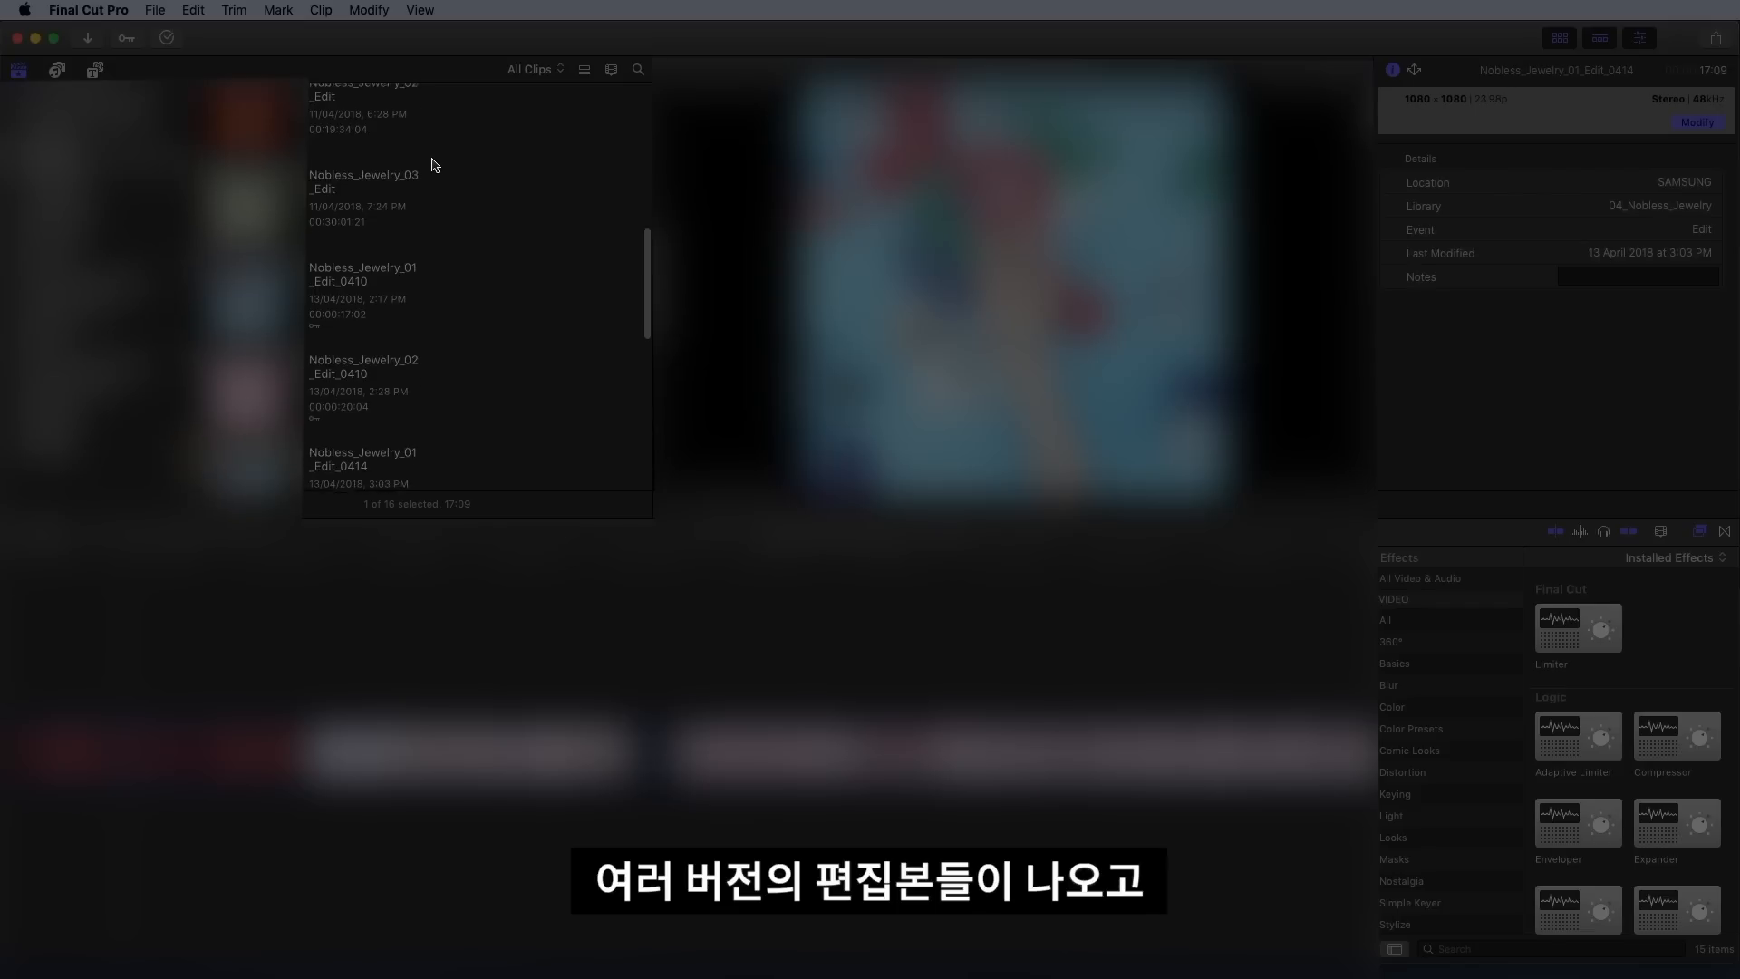
{"action": "scroll", "coordinate": [431, 164], "scroll_direction": "down", "scroll_amount": 4}
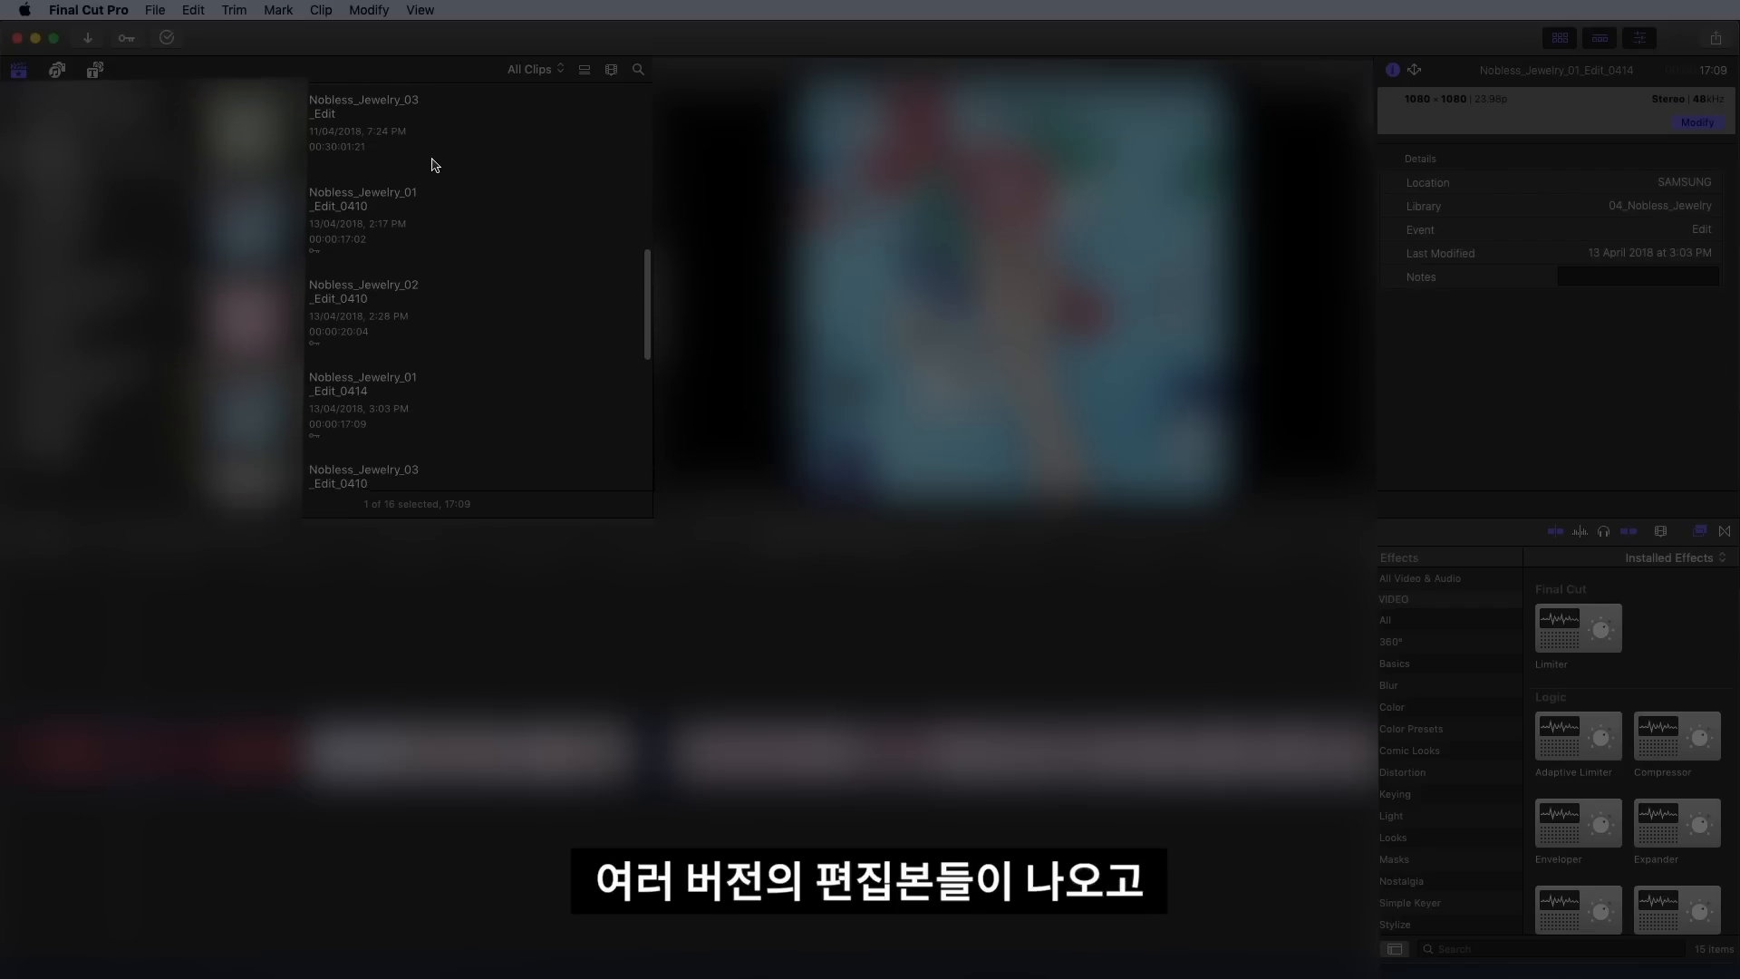
{"action": "scroll", "coordinate": [431, 164], "scroll_direction": "down", "scroll_amount": 3}
{"action": "scroll", "coordinate": [431, 164], "scroll_direction": "down", "scroll_amount": 3}
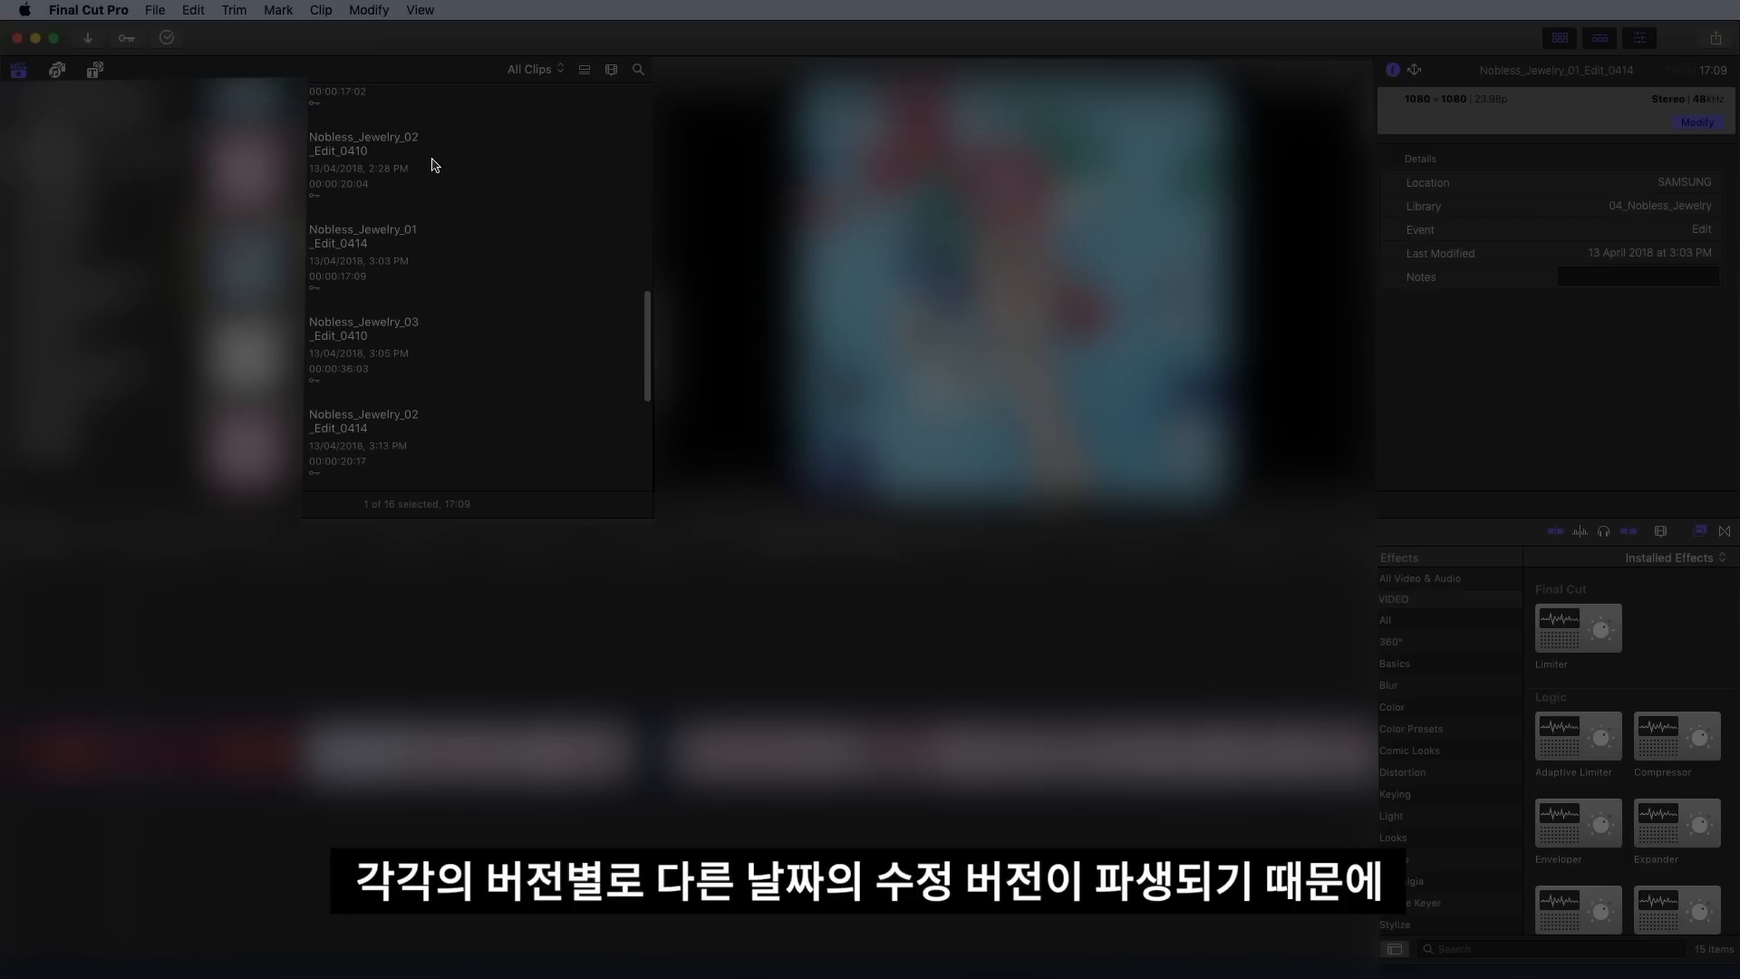
{"action": "scroll", "coordinate": [431, 164], "scroll_direction": "down", "scroll_amount": 3}
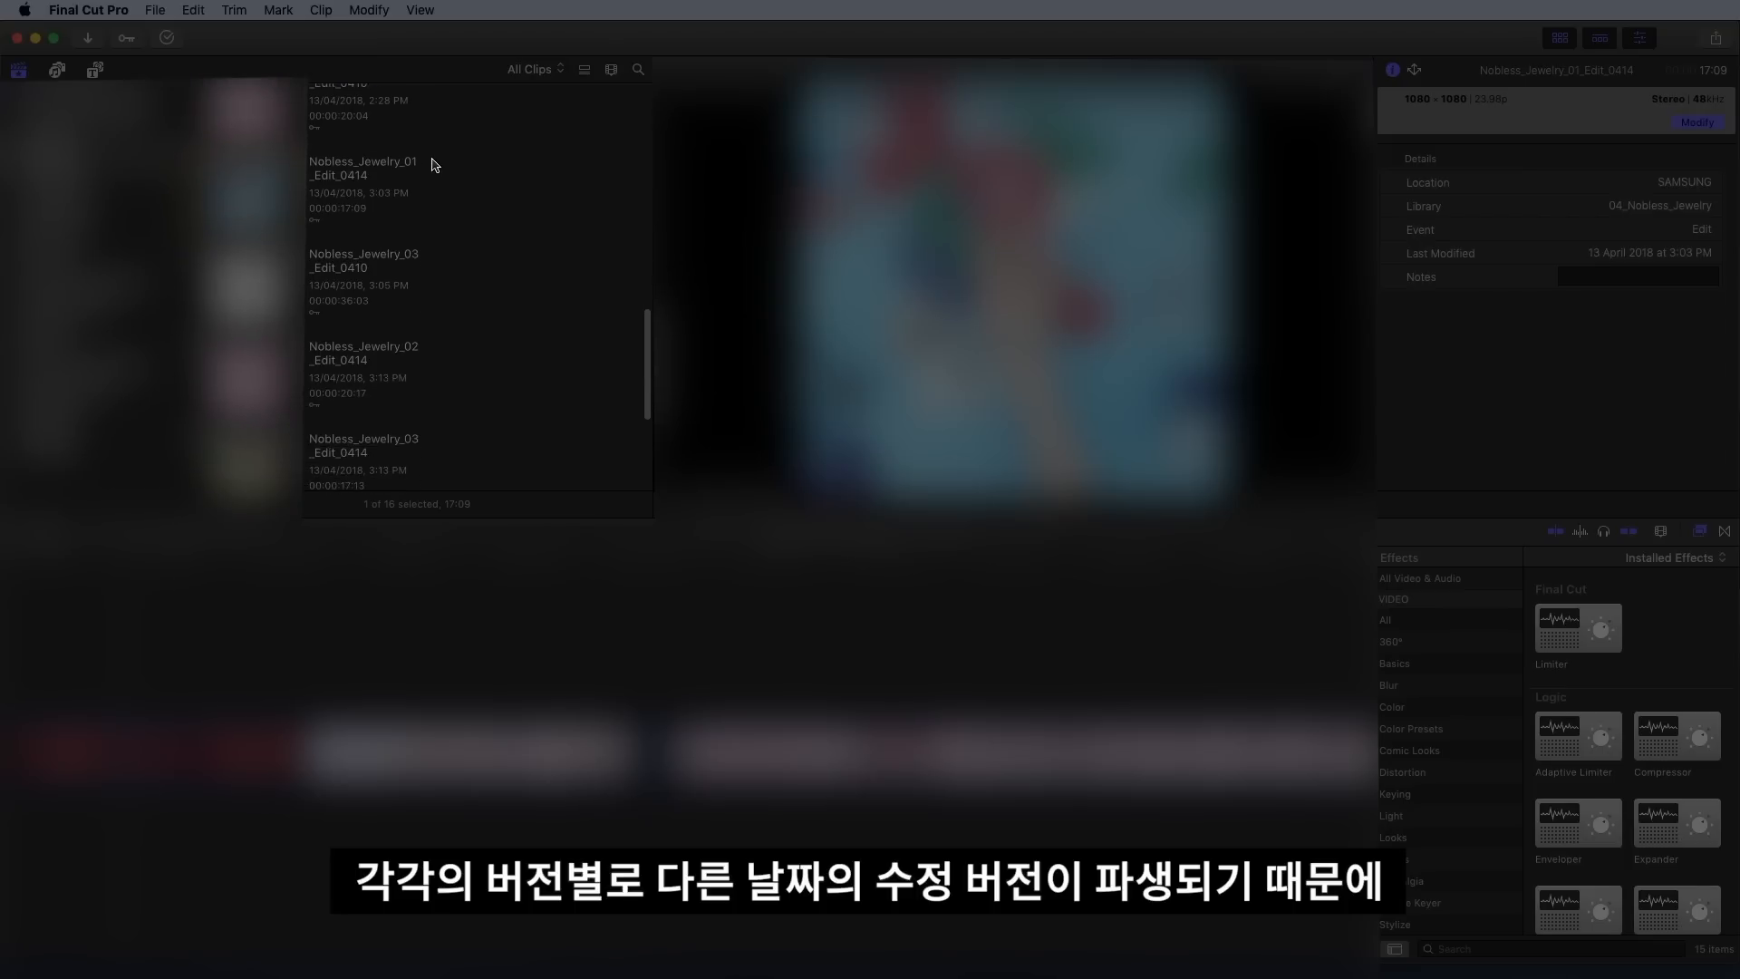
{"action": "scroll", "coordinate": [431, 164], "scroll_direction": "down", "scroll_amount": 1}
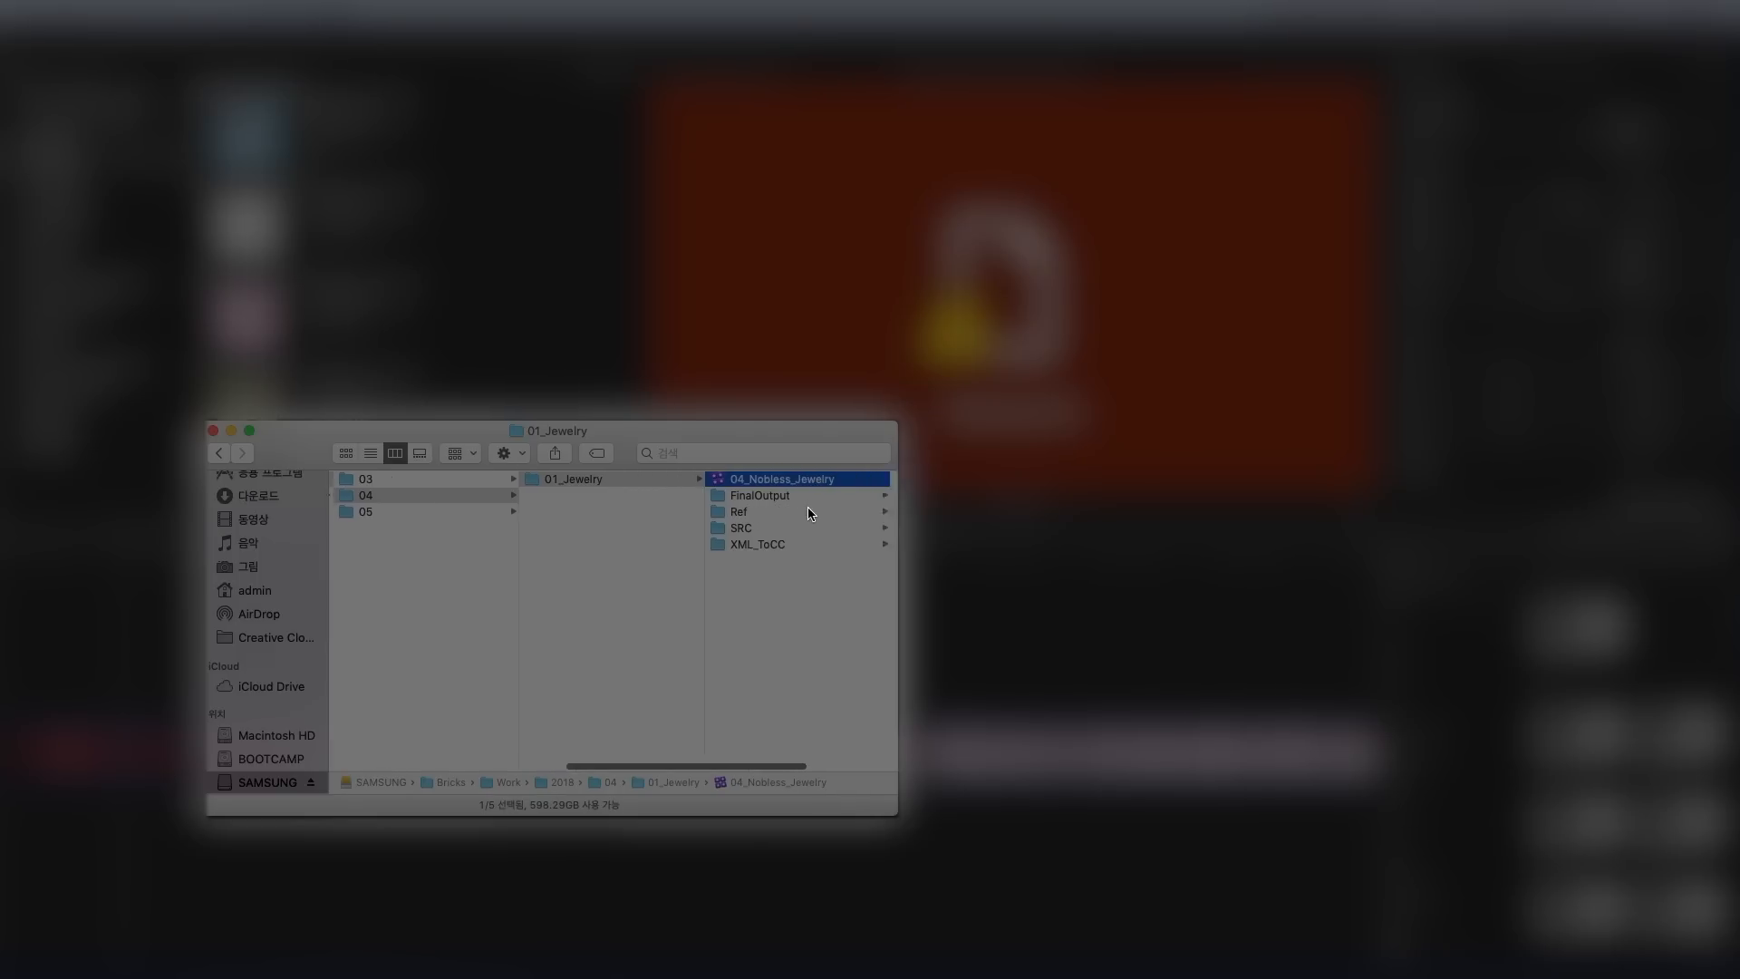
In Finder, inspect the BGM and Logo source subfolders inside the 01_Jewelry master folder's SRC folder
{"action": "left_click", "coordinate": [787, 527]}
{"action": "left_click", "coordinate": [773, 495]}
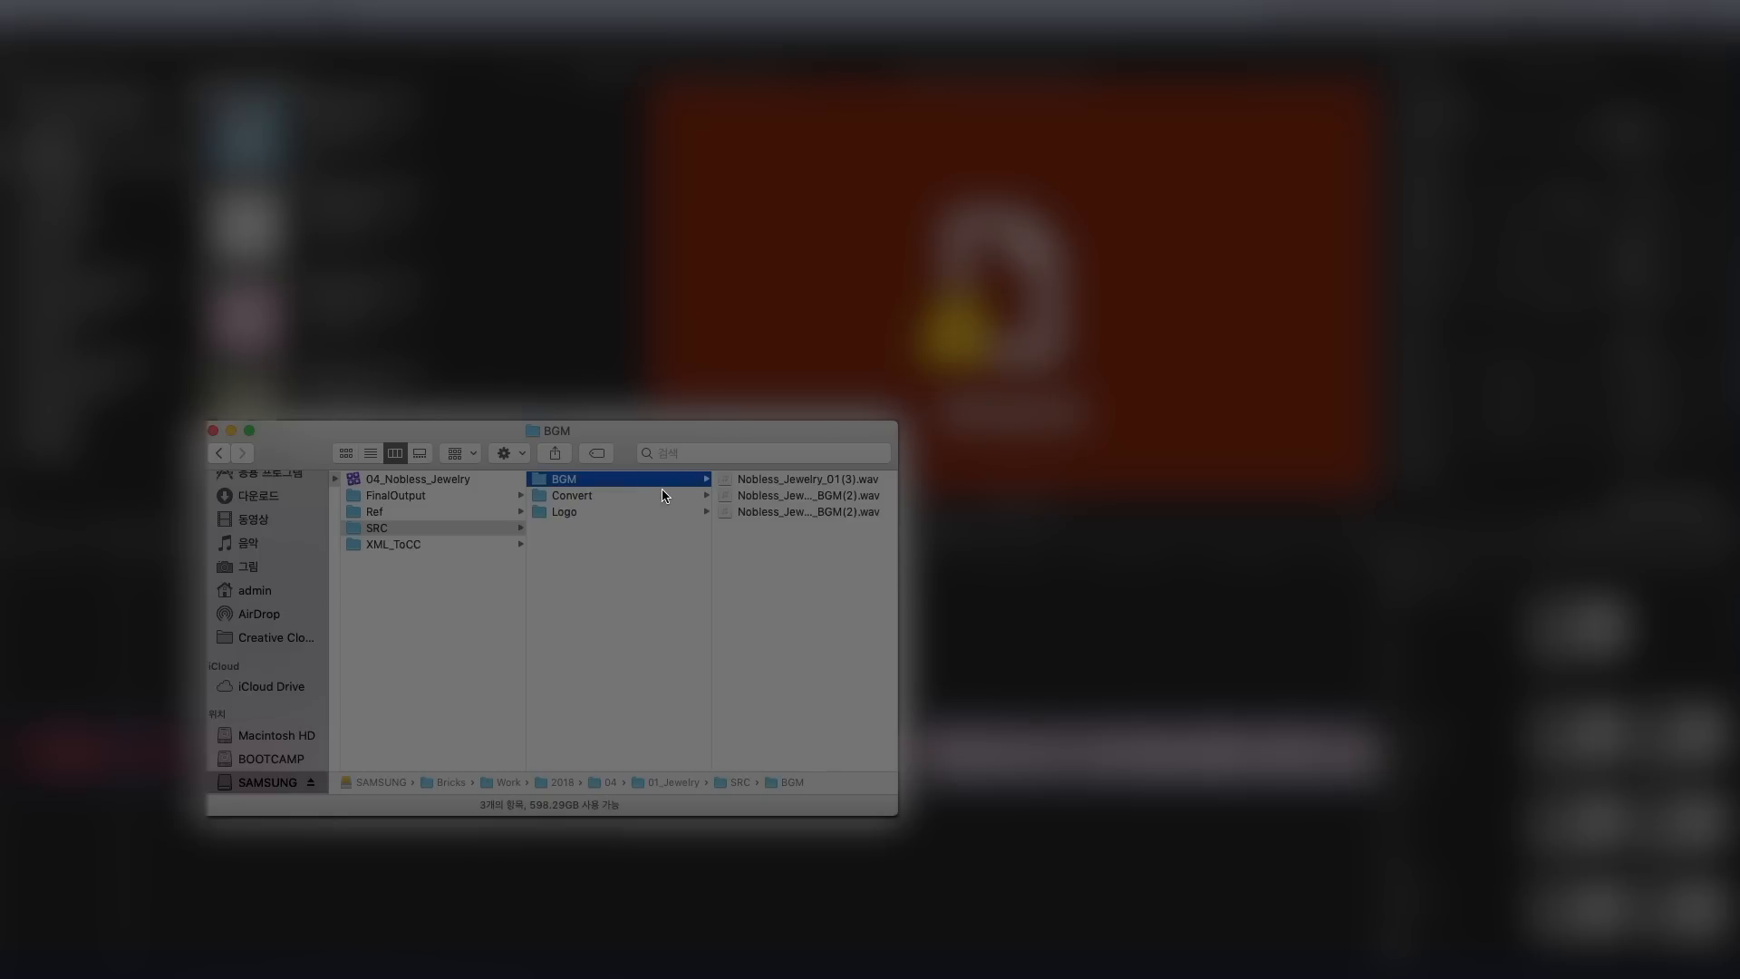
{"action": "left_click", "coordinate": [658, 521]}
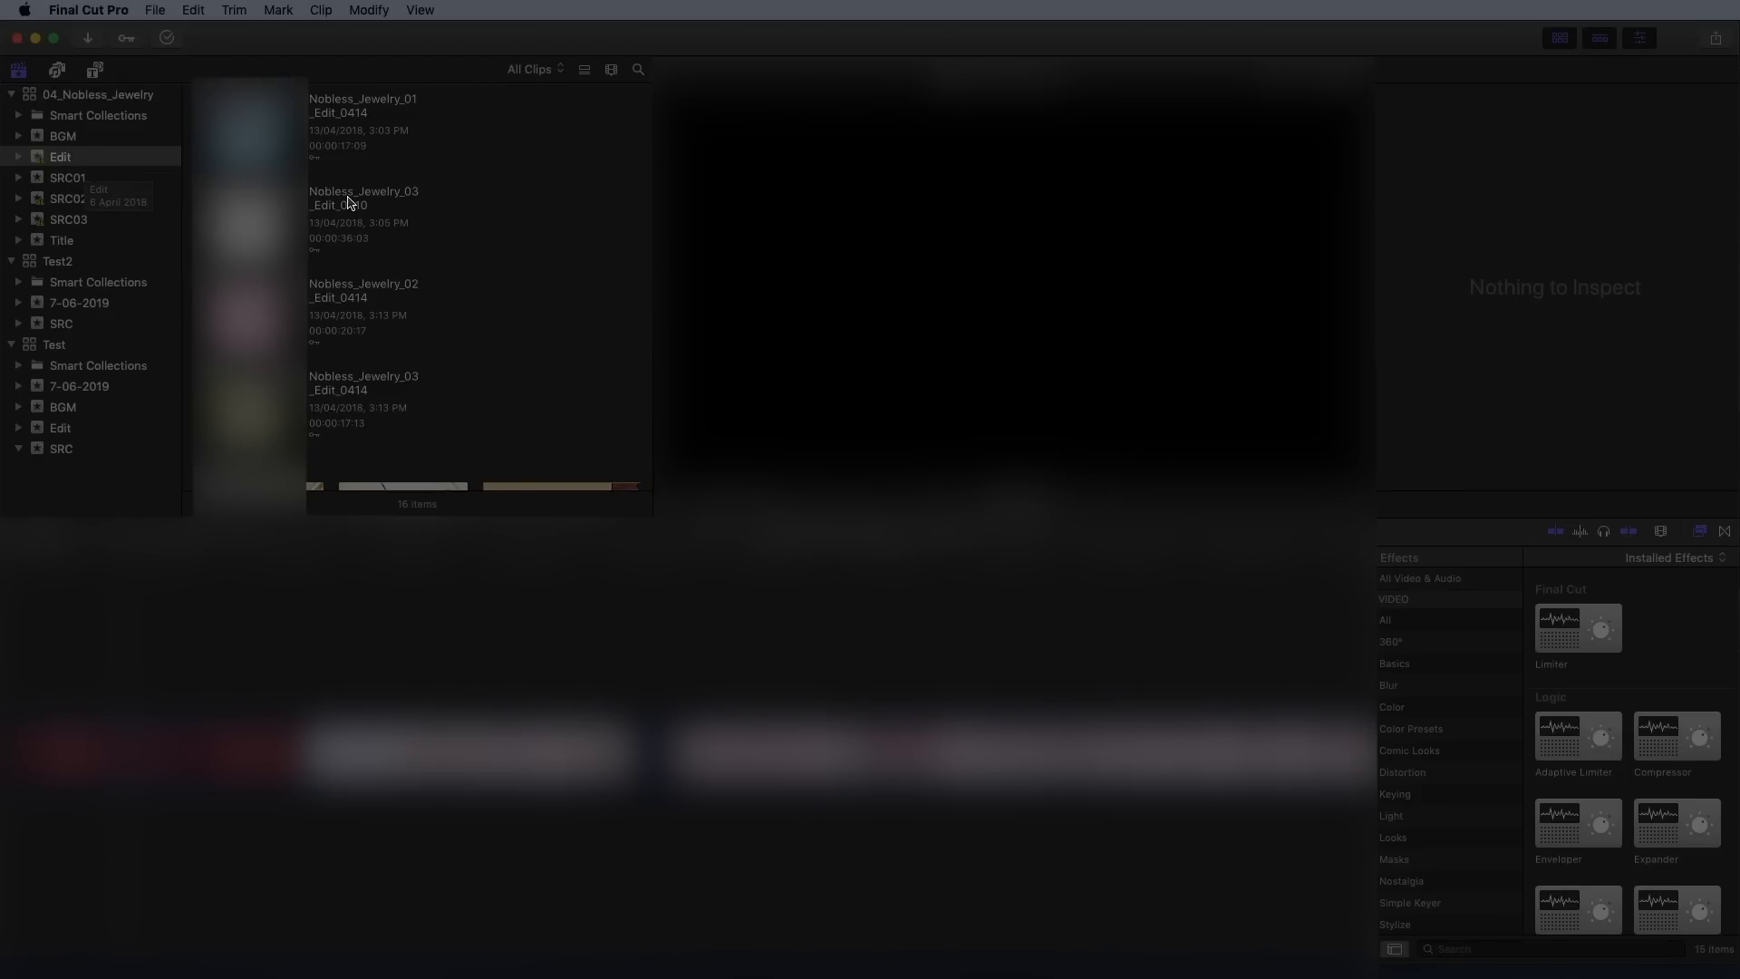
Review the earlier project versions in the Edit event and browse the 04 and 05 work folders under 2018
{"action": "scroll", "coordinate": [459, 205], "scroll_direction": "up", "scroll_amount": 5}
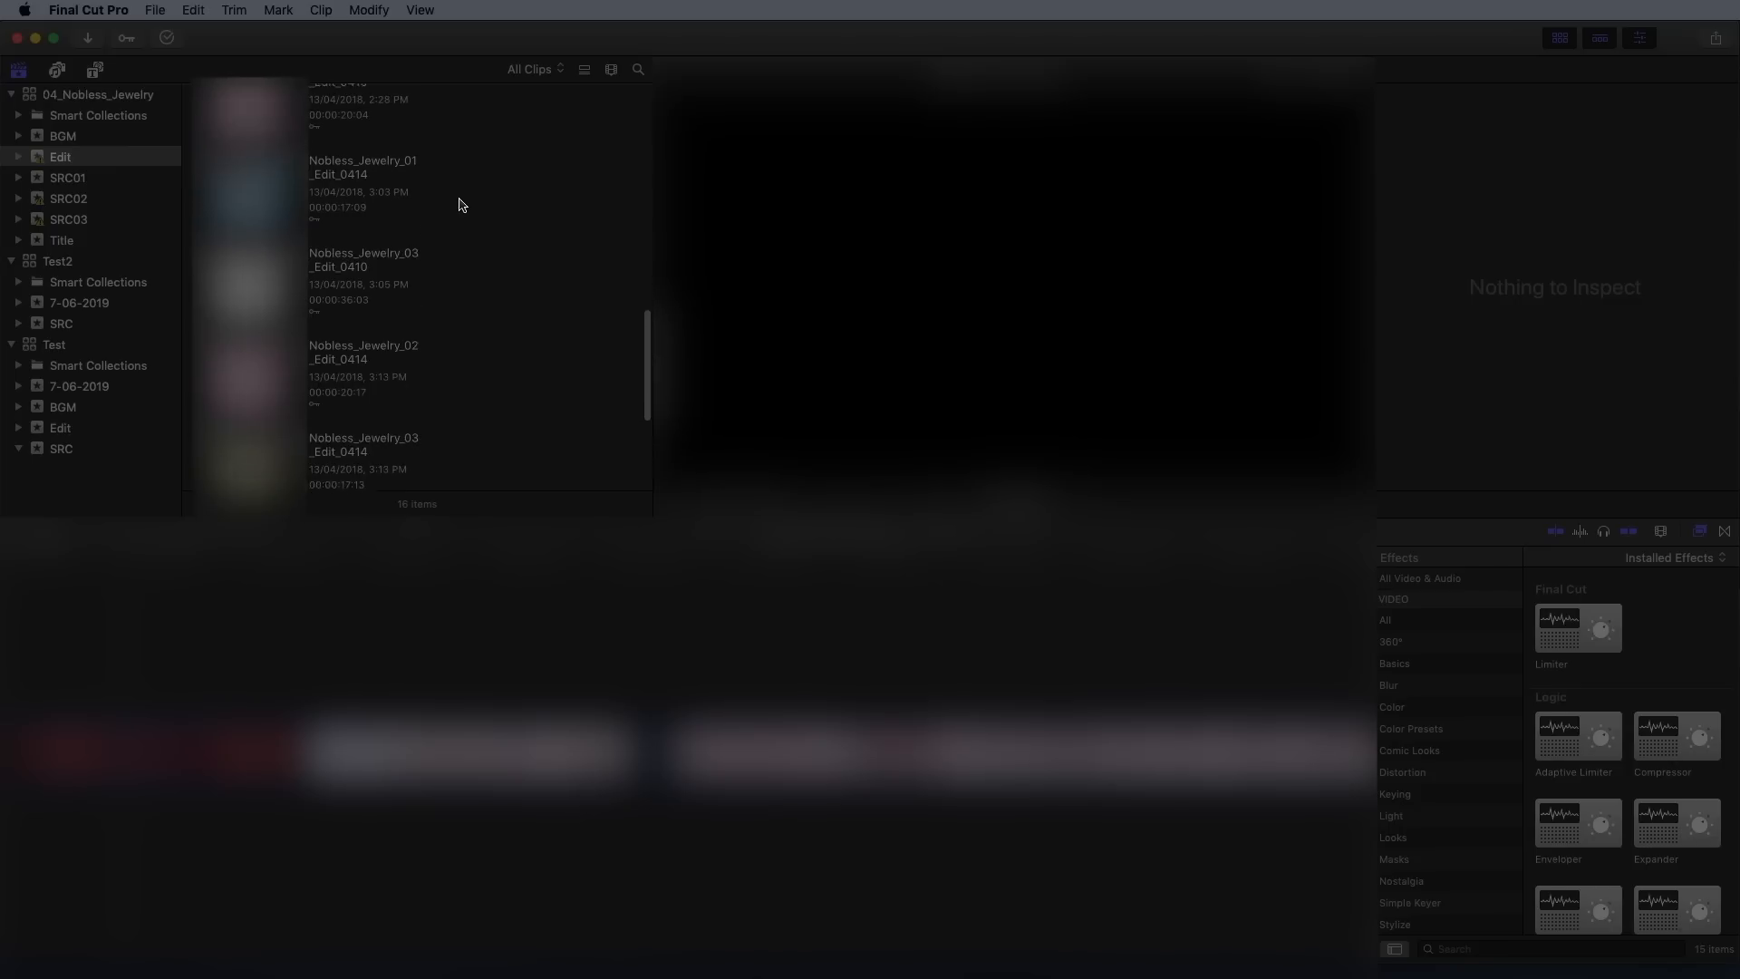
{"action": "scroll", "coordinate": [459, 205], "scroll_direction": "up", "scroll_amount": 5}
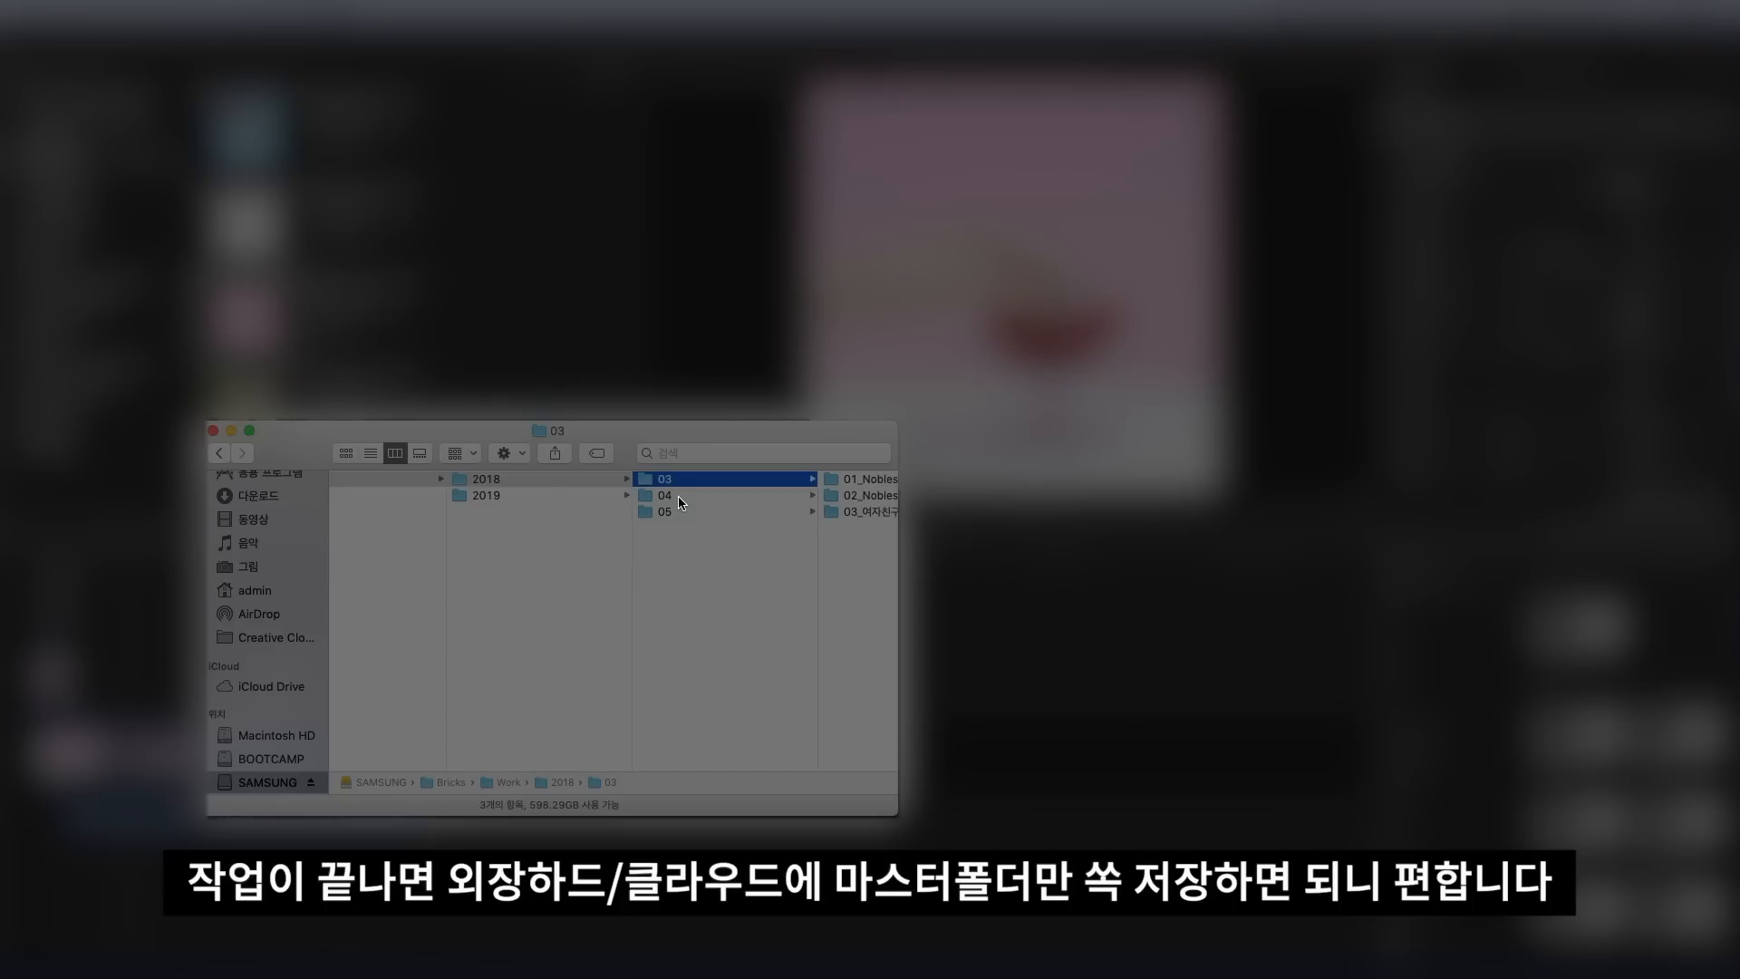
{"action": "left_click", "coordinate": [681, 503]}
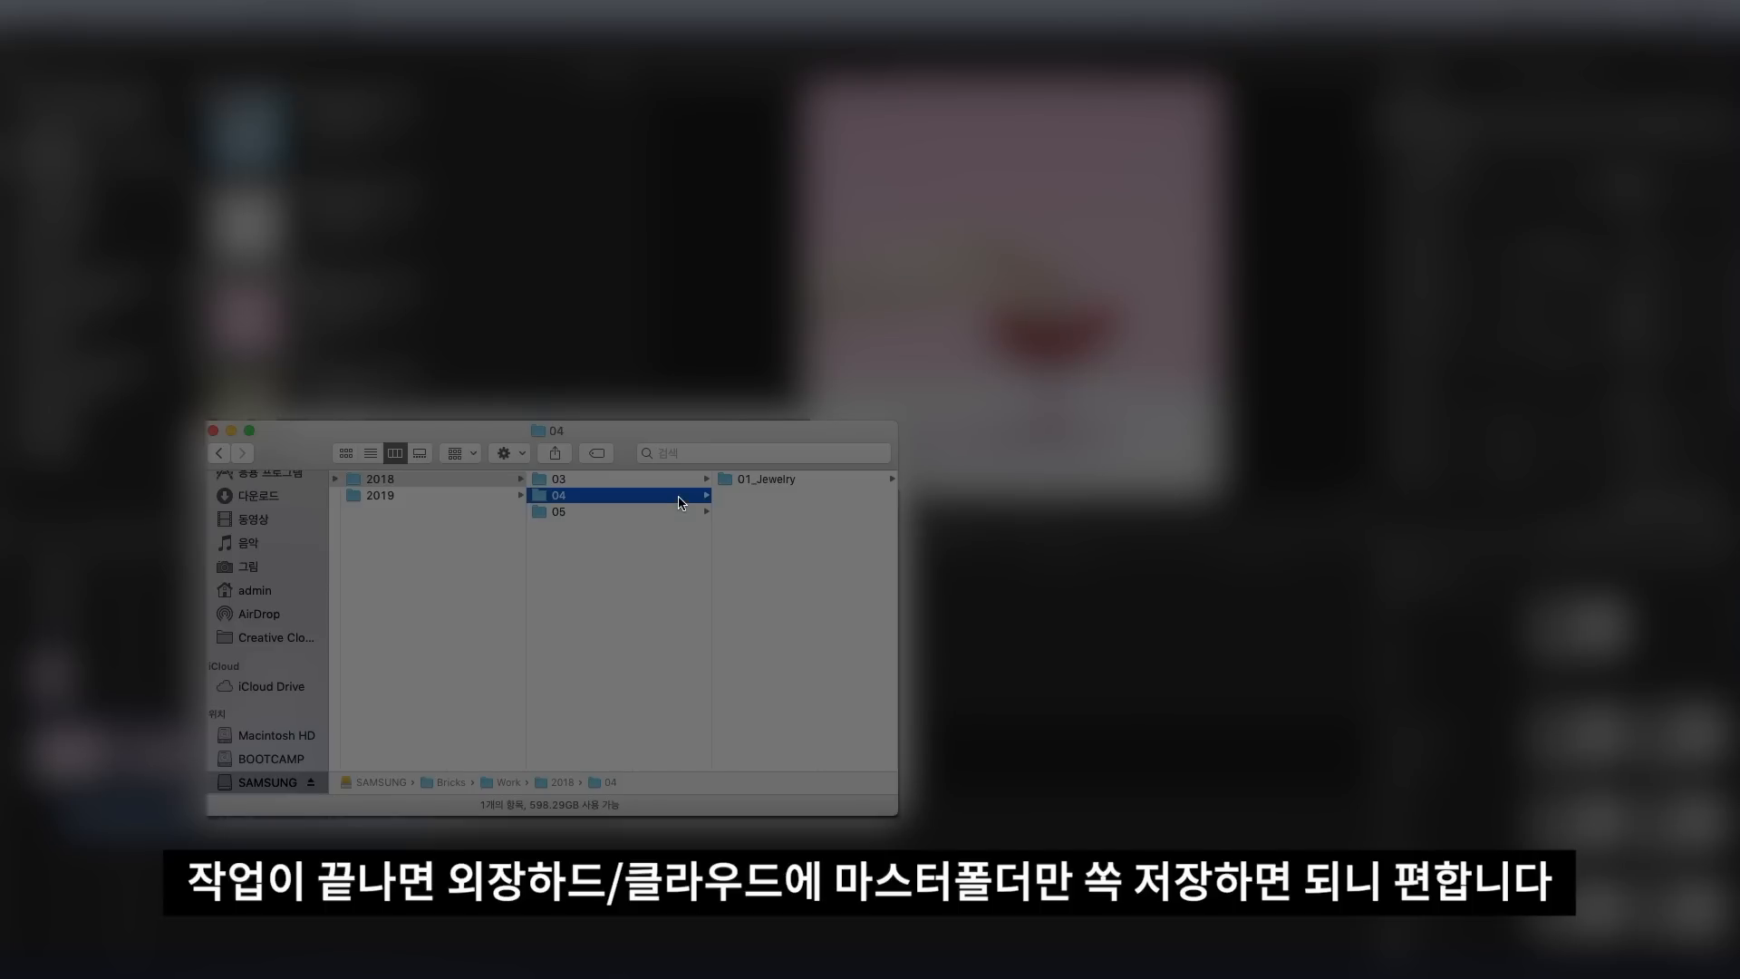
{"action": "left_click", "coordinate": [675, 513]}
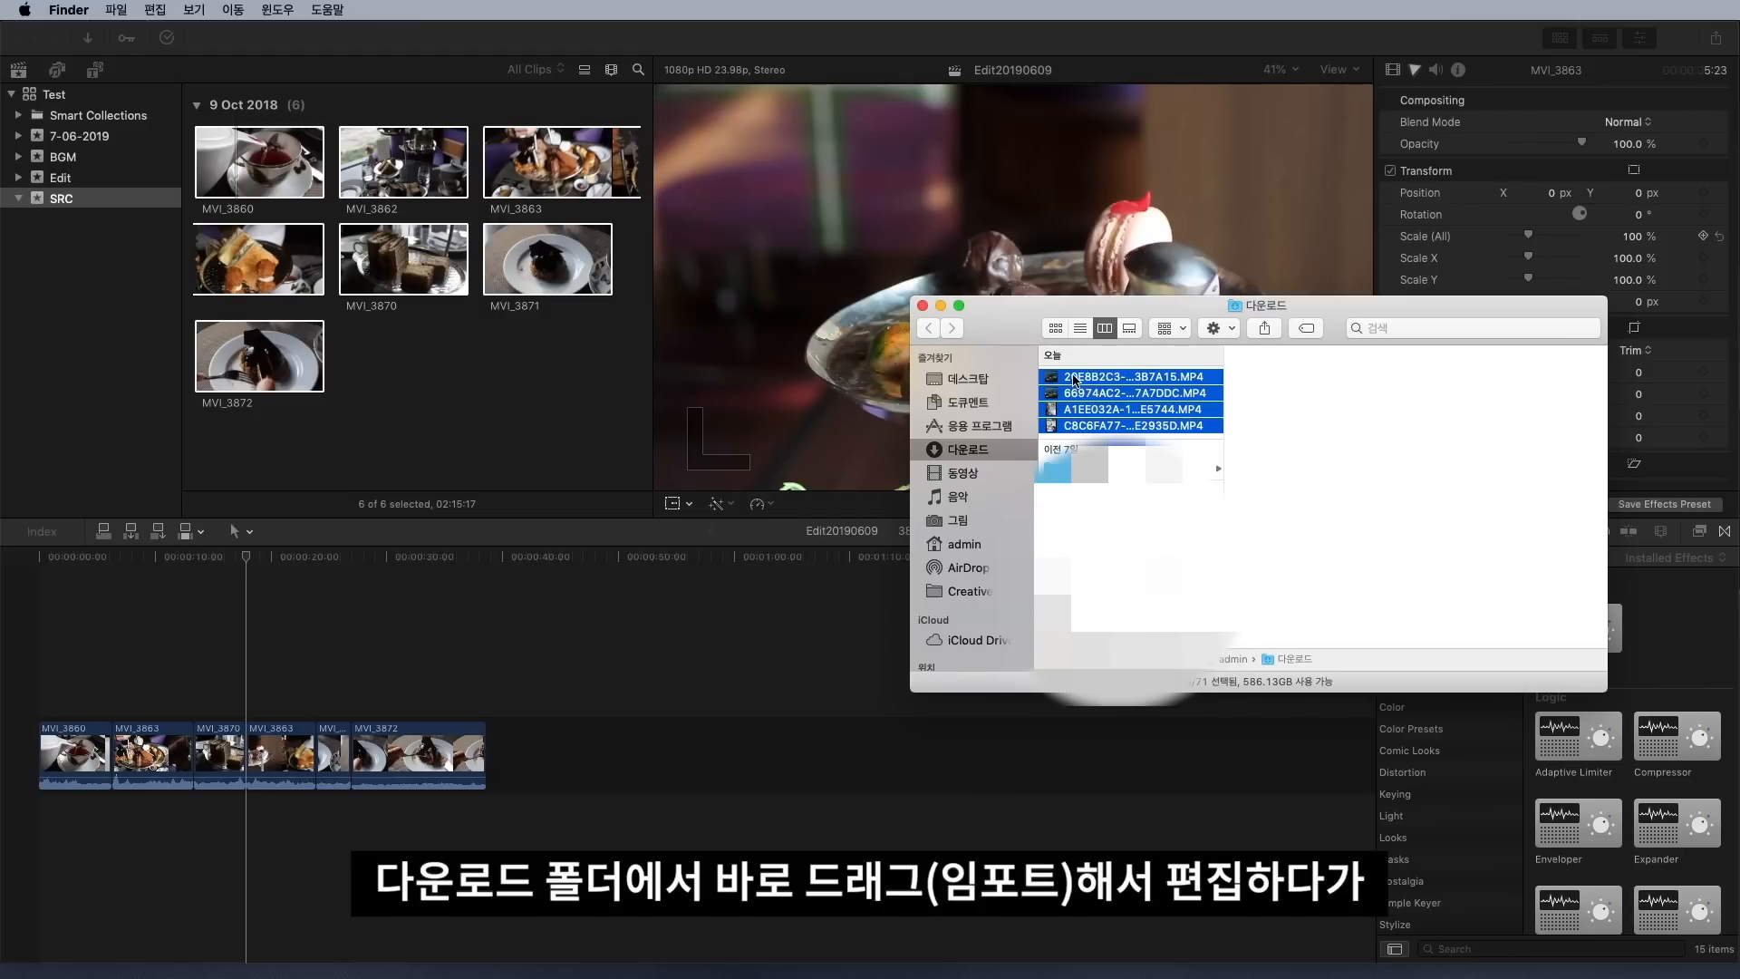
Import the four MP4 videos from the Downloads folder into the SRC event and append them to the Edit20190609 timeline
{"action": "left_click_drag", "start_coordinate": [1075, 380], "coordinate": [444, 362]}
{"action": "scroll", "coordinate": [435, 252], "scroll_direction": "up", "scroll_amount": 3}
{"action": "left_click_drag", "start_coordinate": [221, 173], "coordinate": [641, 745]}
{"action": "left_click_drag", "start_coordinate": [839, 740], "coordinate": [867, 738]}
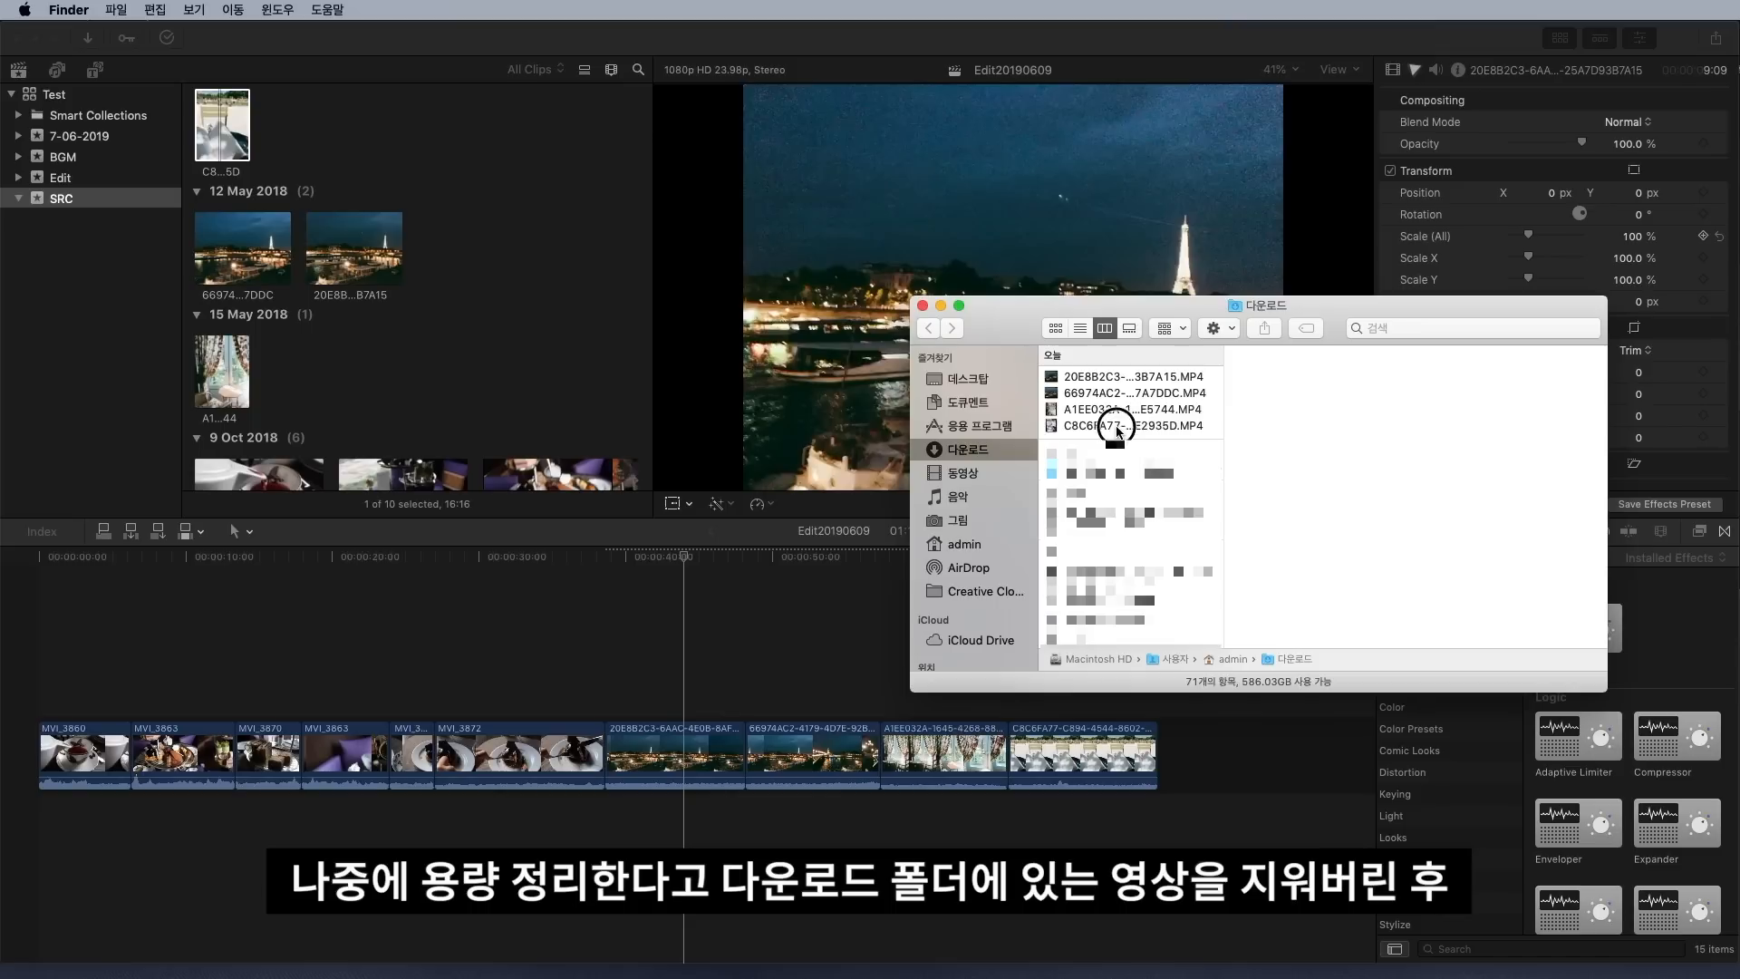
Delete the four imported MP4 files from the Downloads folder and close the Finder window
{"action": "left_click", "coordinate": [1115, 425]}
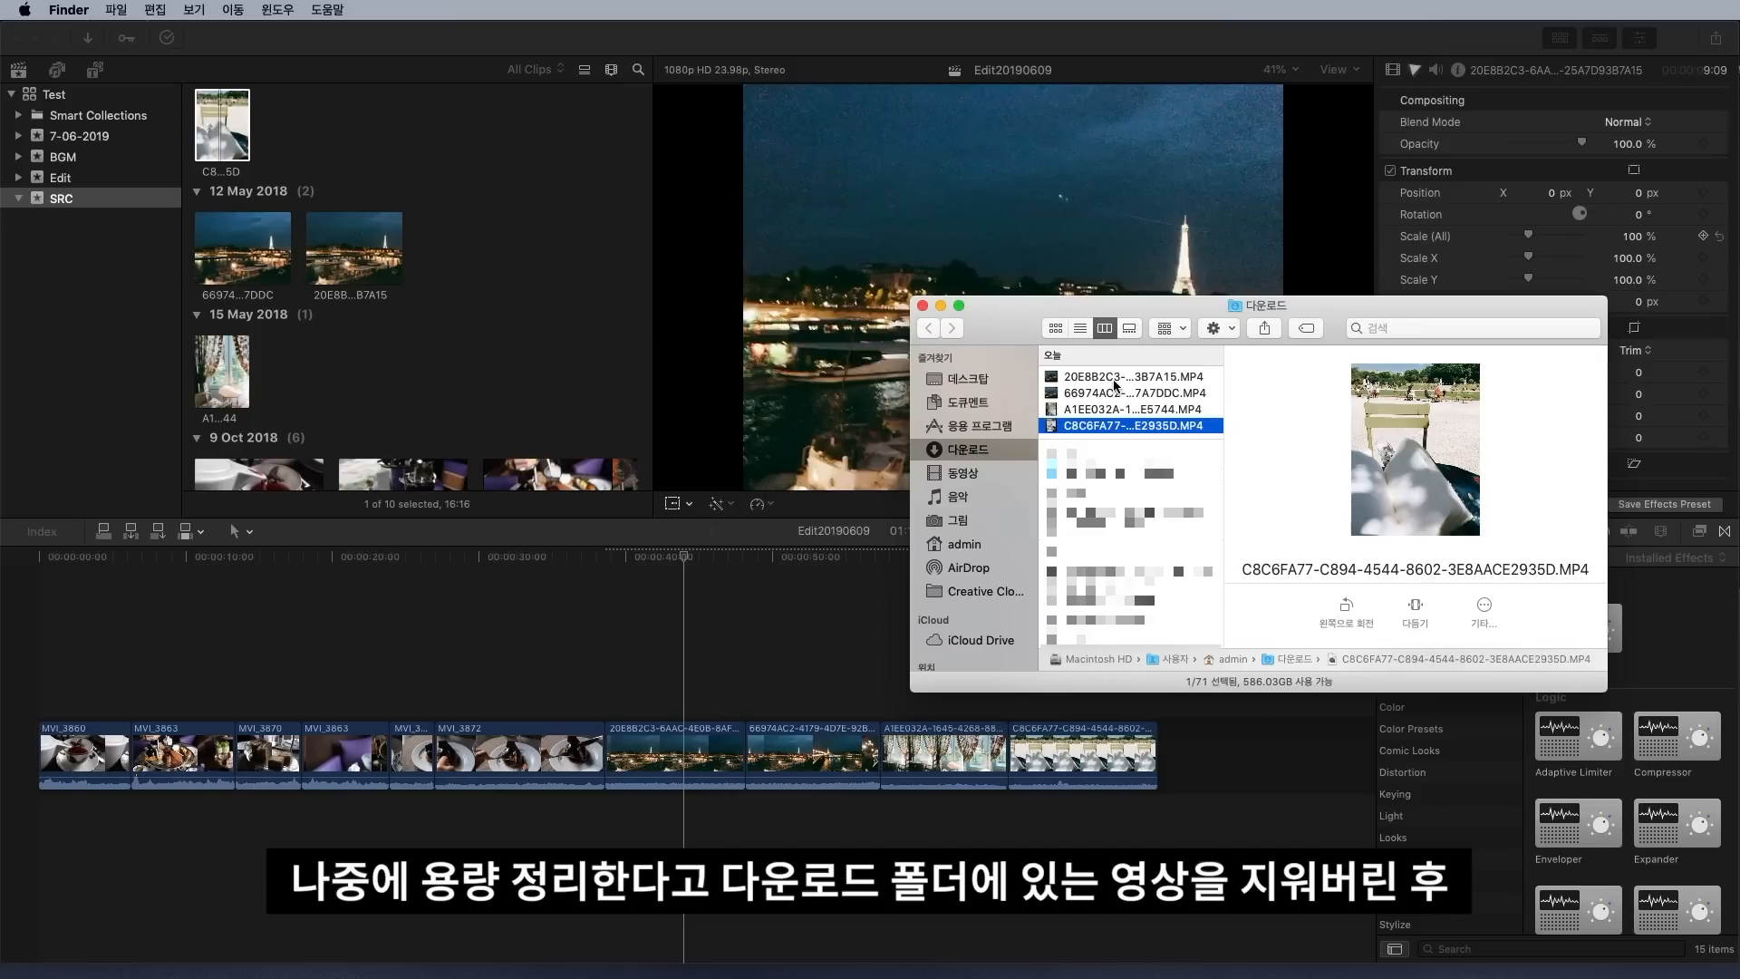
{"action": "left_click", "coordinate": [1115, 376], "text": "shift"}
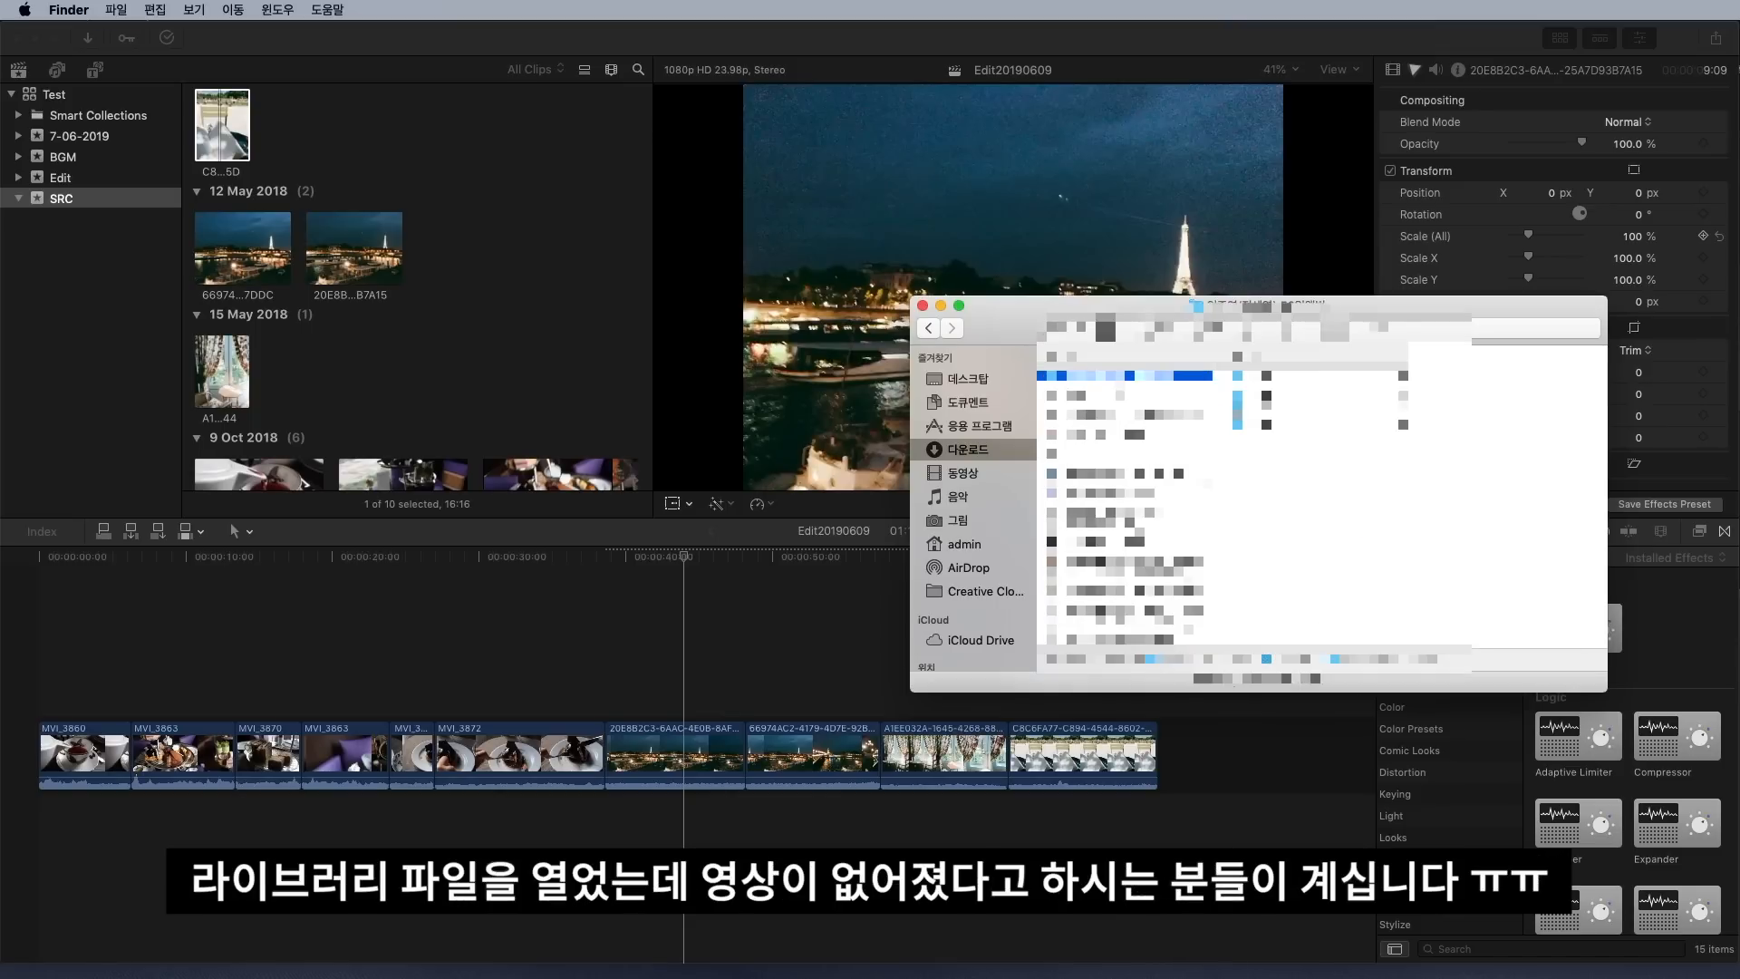
{"action": "left_click", "coordinate": [922, 308]}
{"action": "left_click", "coordinate": [741, 661]}
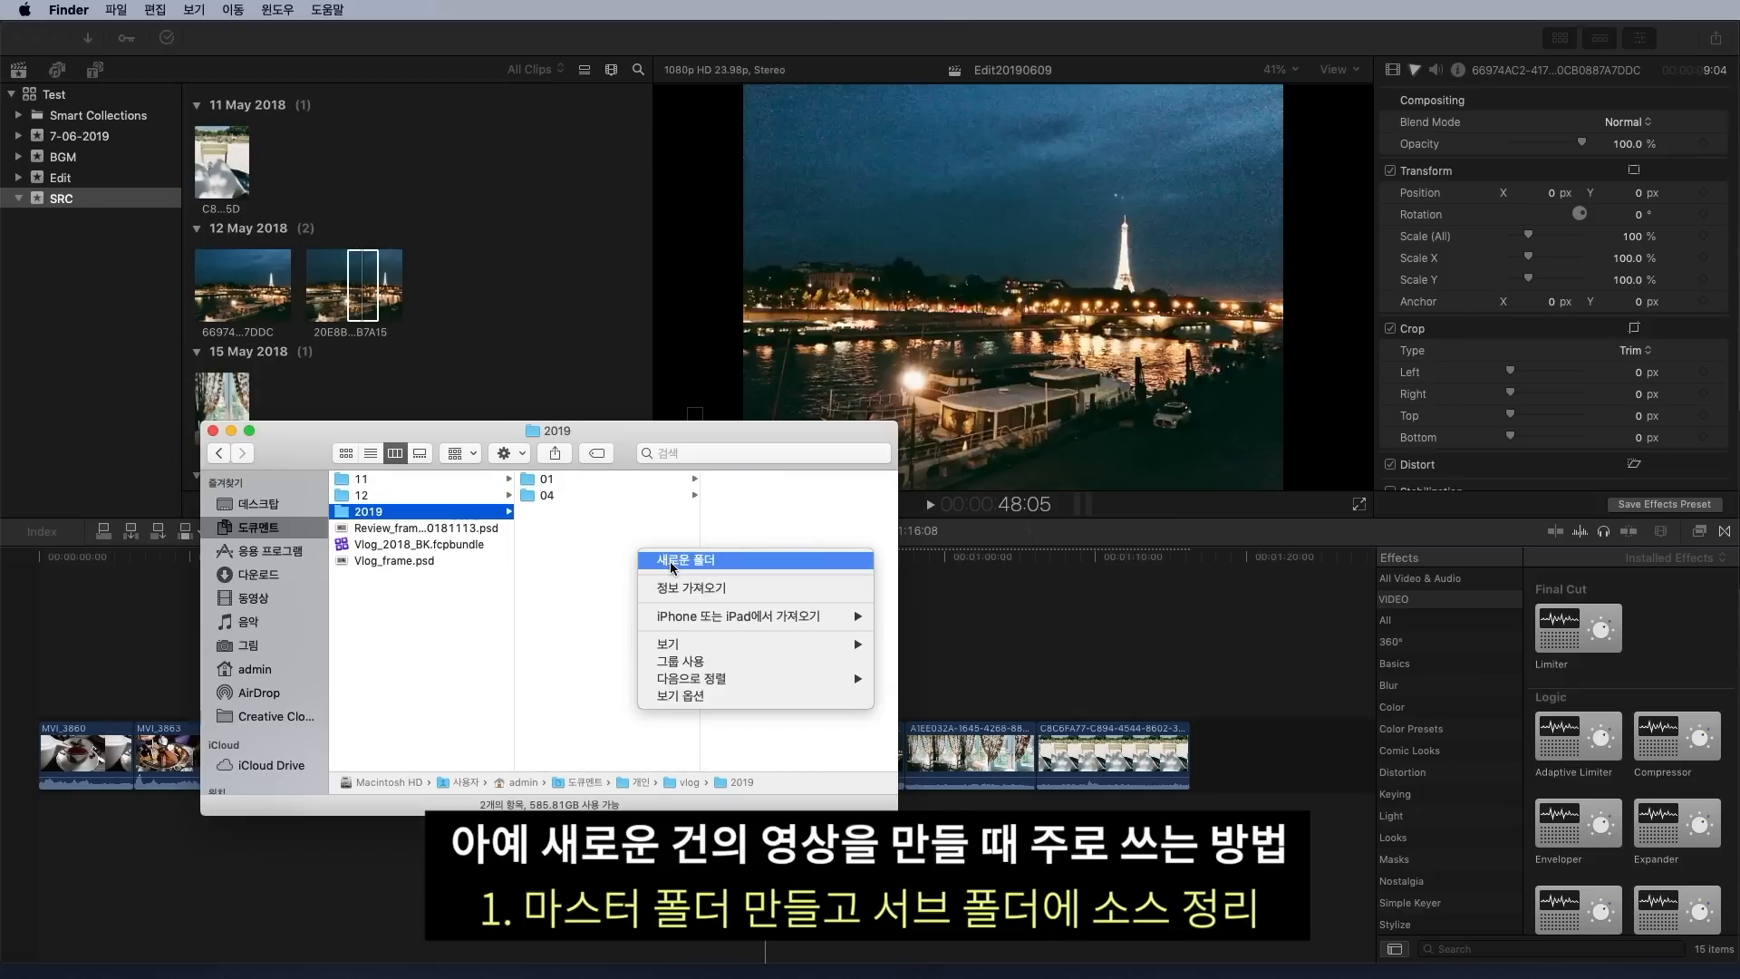
Create a folder named 06 inside the vlog 2019 folder and a master folder named 20190609 inside it
{"action": "left_click", "coordinate": [670, 568]}
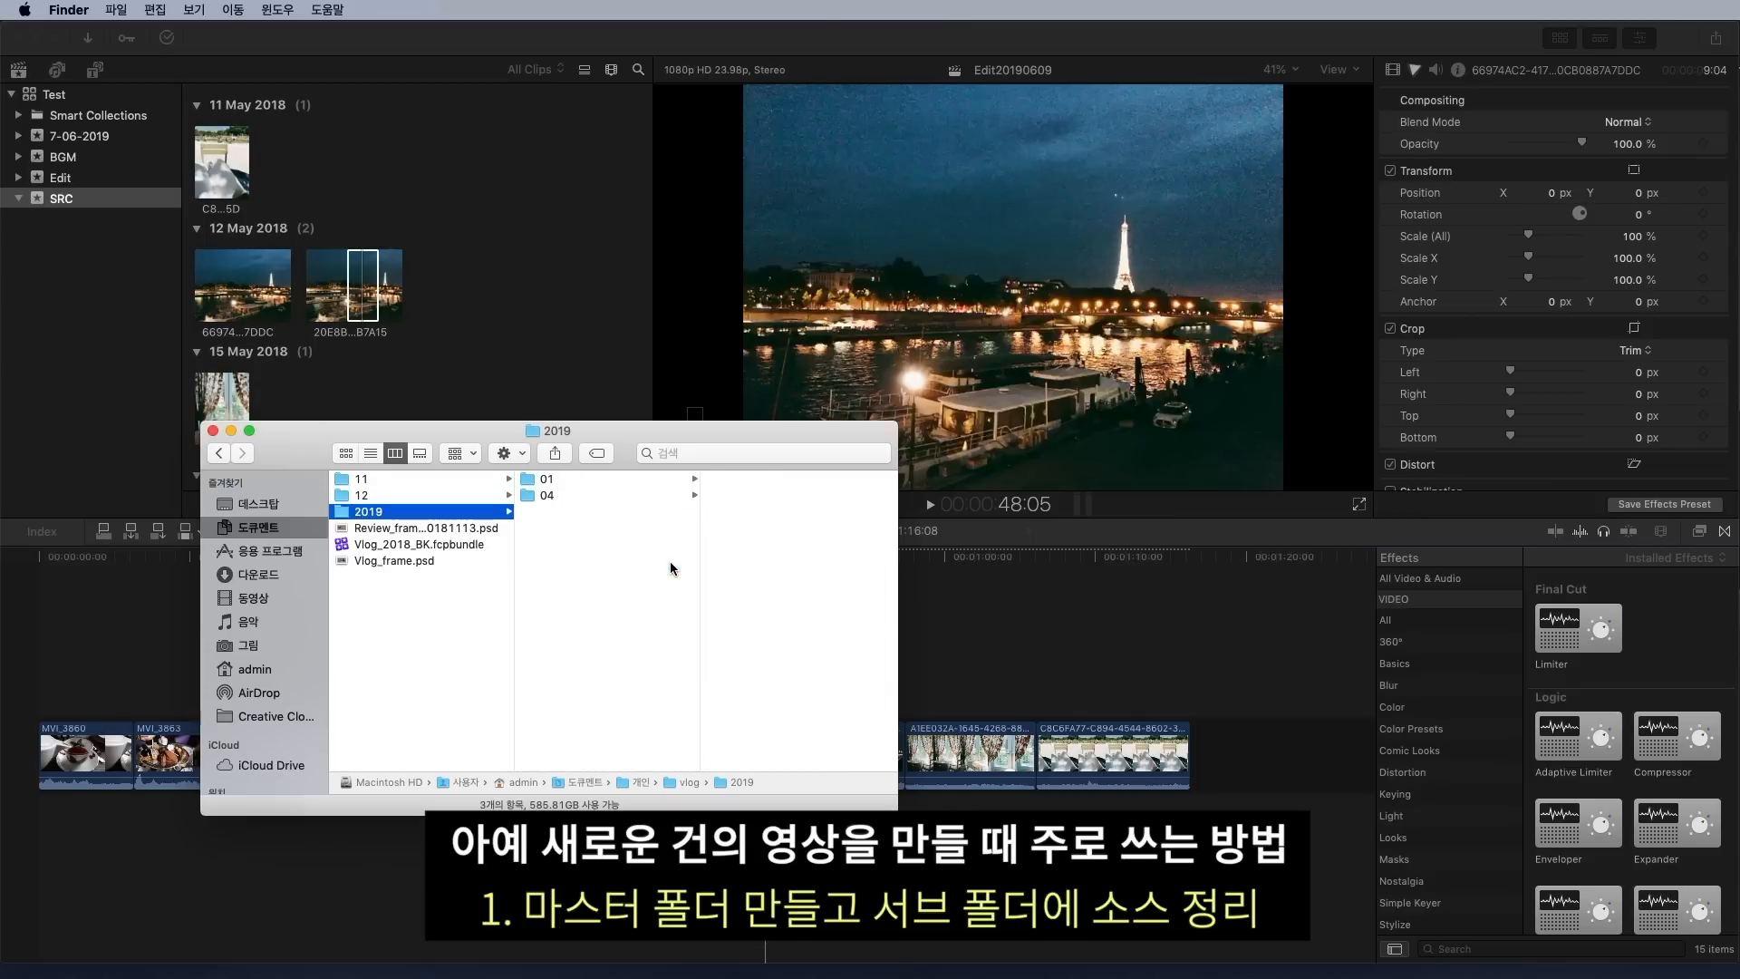
{"action": "type", "text": "06"}
{"action": "key", "text": "Return"}
{"action": "right_click", "coordinate": [798, 507]}
{"action": "left_click", "coordinate": [820, 516]}
{"action": "type", "text": "2019"}
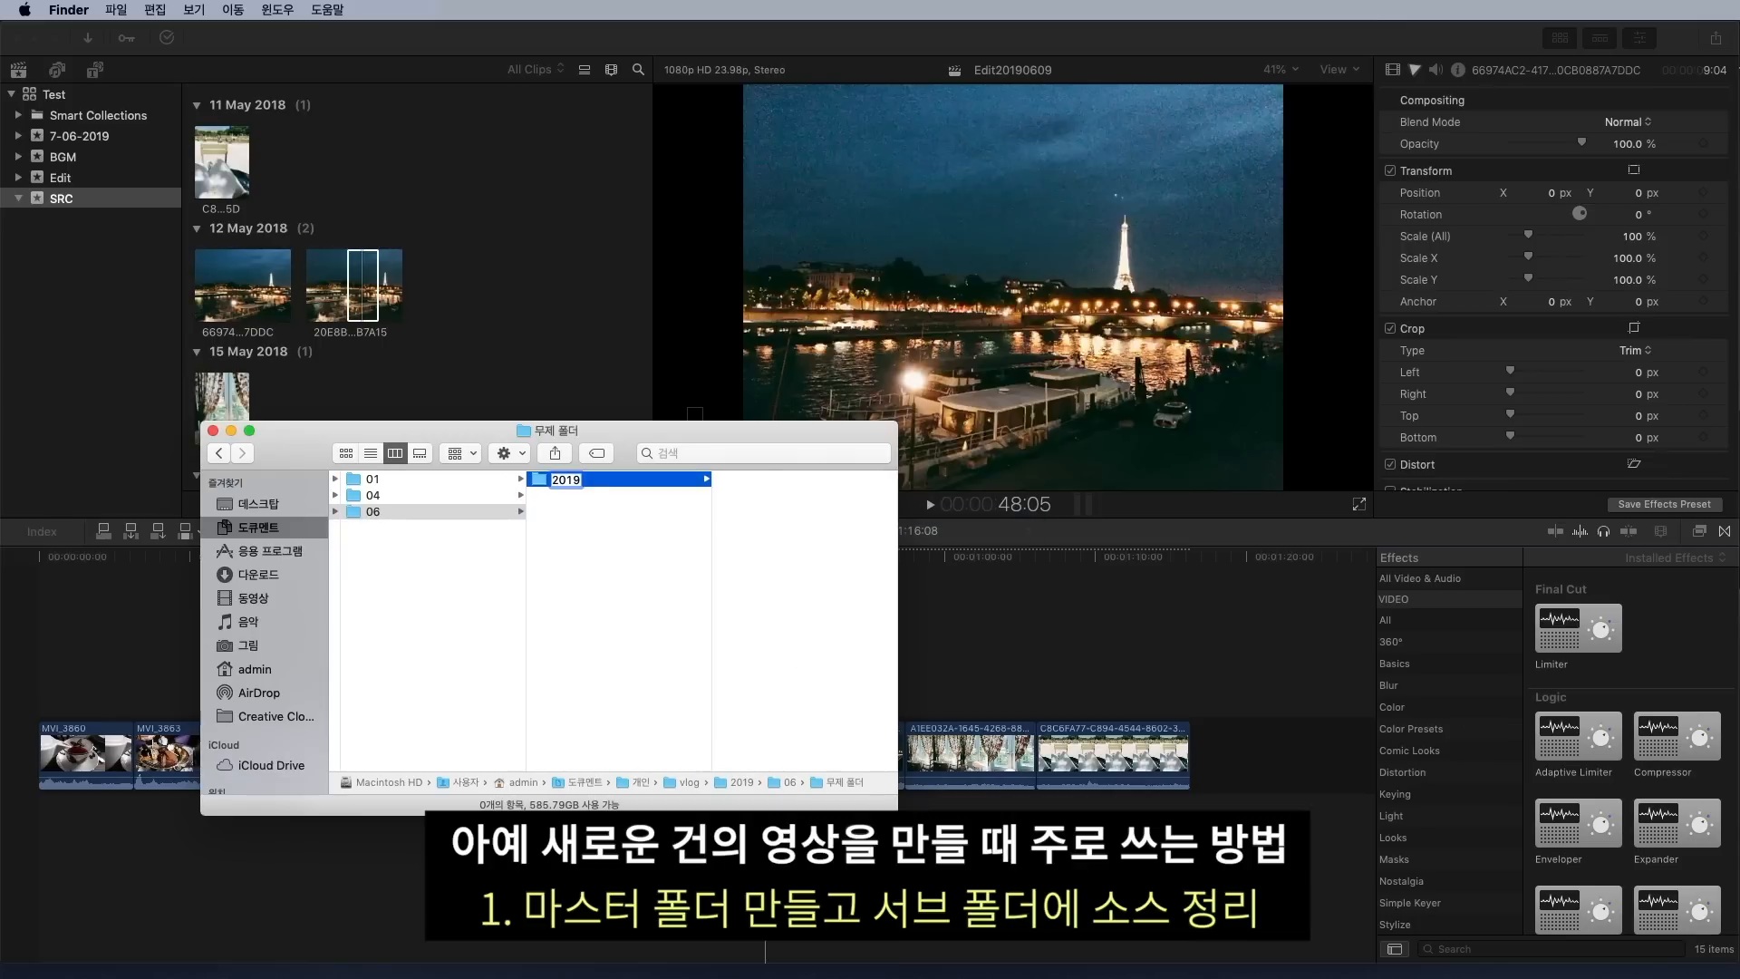
{"action": "type", "text": "0609"}
{"action": "key", "text": "Return"}
Create SRC and BGM subfolders inside the 20190609 master folder
{"action": "right_click", "coordinate": [832, 525]}
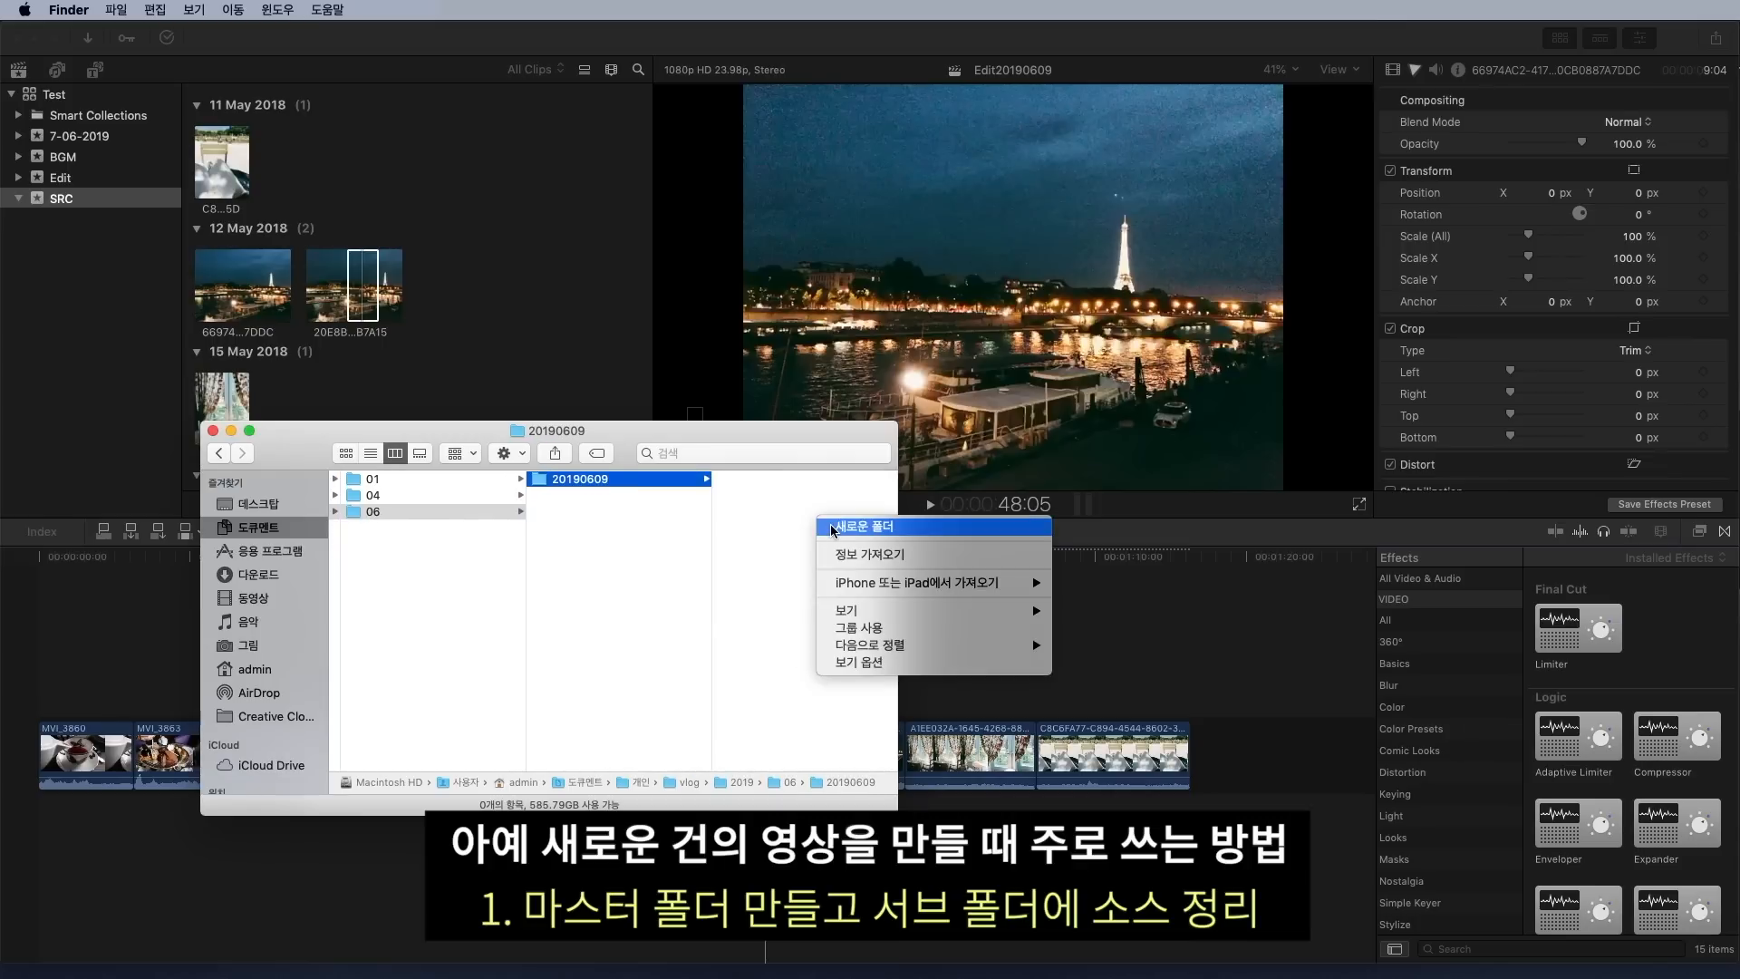
{"action": "left_click", "coordinate": [832, 526]}
{"action": "type", "text": "SRC"}
{"action": "key", "text": "Return"}
{"action": "right_click", "coordinate": [616, 529]}
{"action": "left_click", "coordinate": [649, 536]}
{"action": "type", "text": "BGM"}
{"action": "key", "text": "Return"}
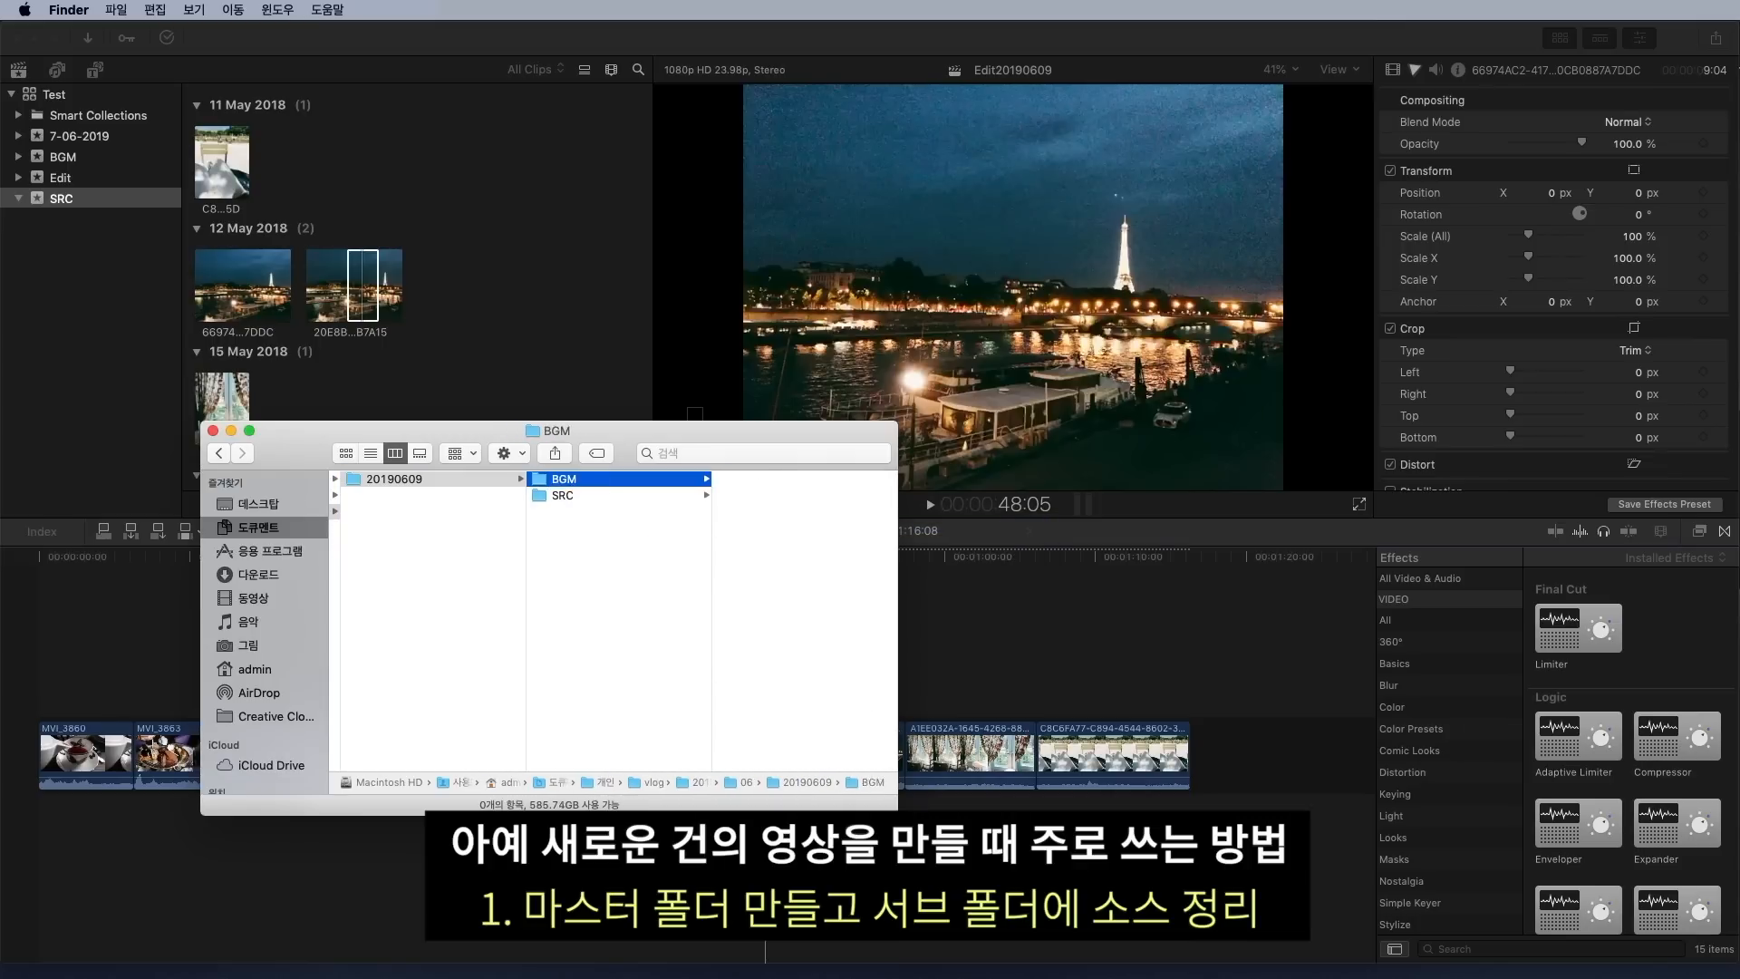
Create a library named Vlog_20190609, saved in the new master folder under the vlog 2019 folder in Documents
{"action": "key", "text": "Left"}
{"action": "left_click", "coordinate": [114, 294]}
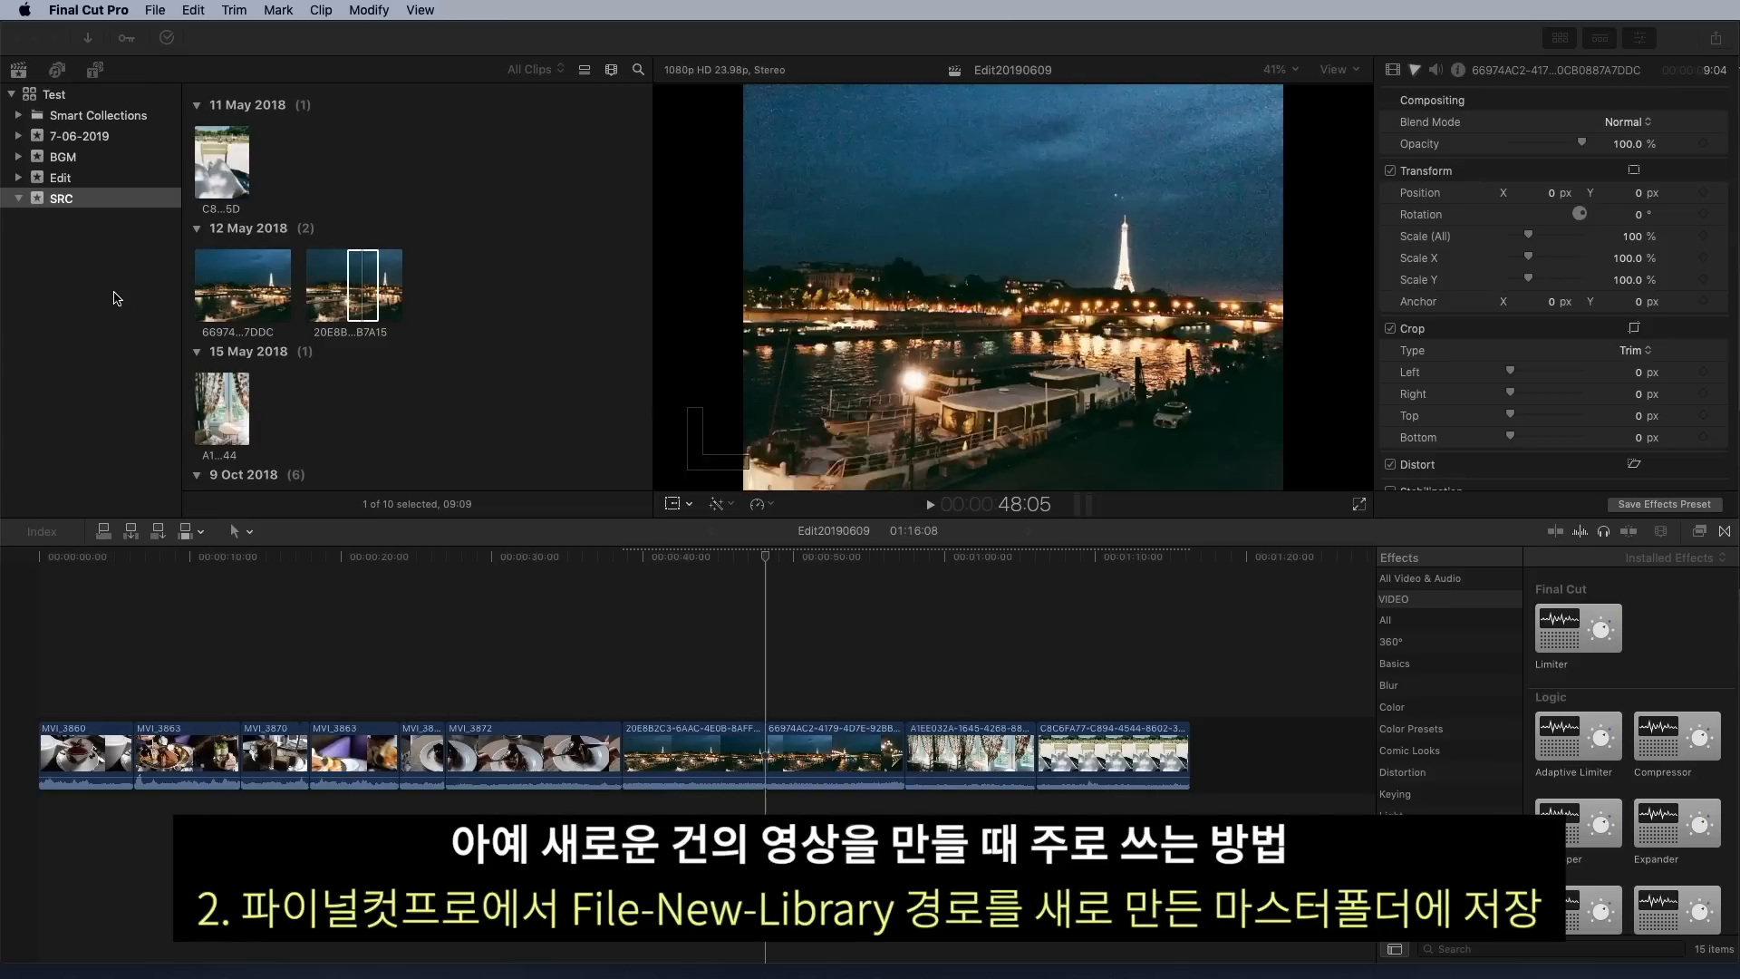
{"action": "left_click", "coordinate": [155, 9]}
{"action": "mouse_move", "coordinate": [170, 34]}
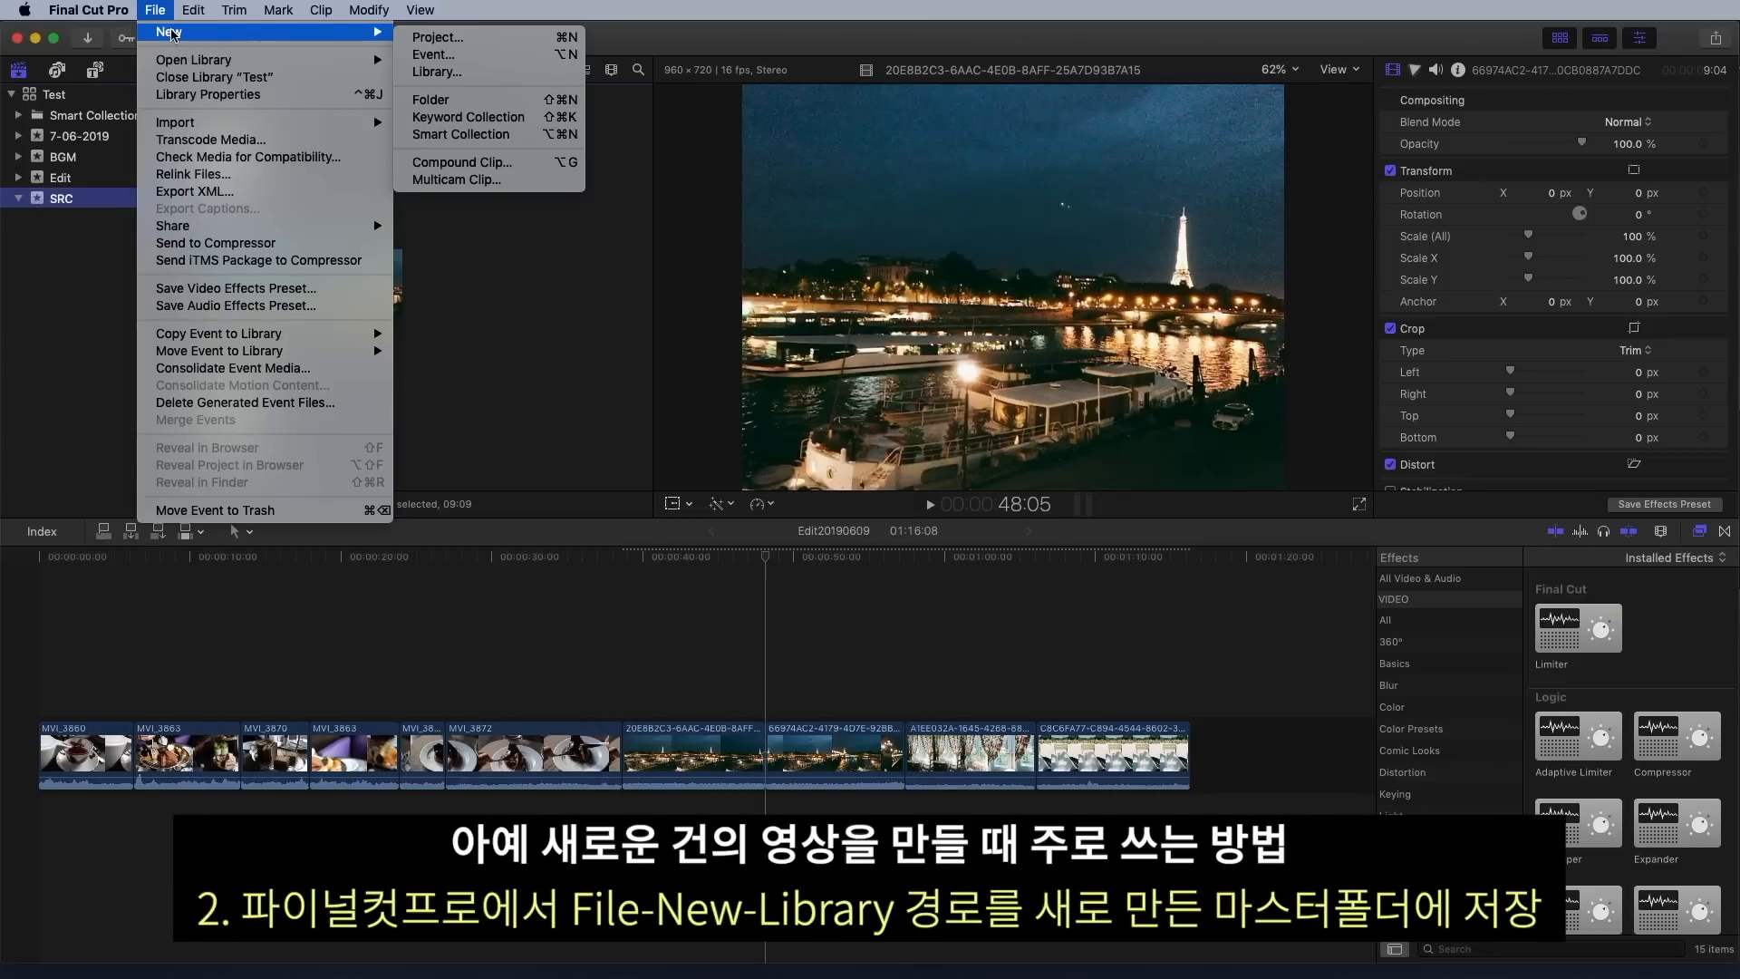
{"action": "left_click", "coordinate": [484, 78]}
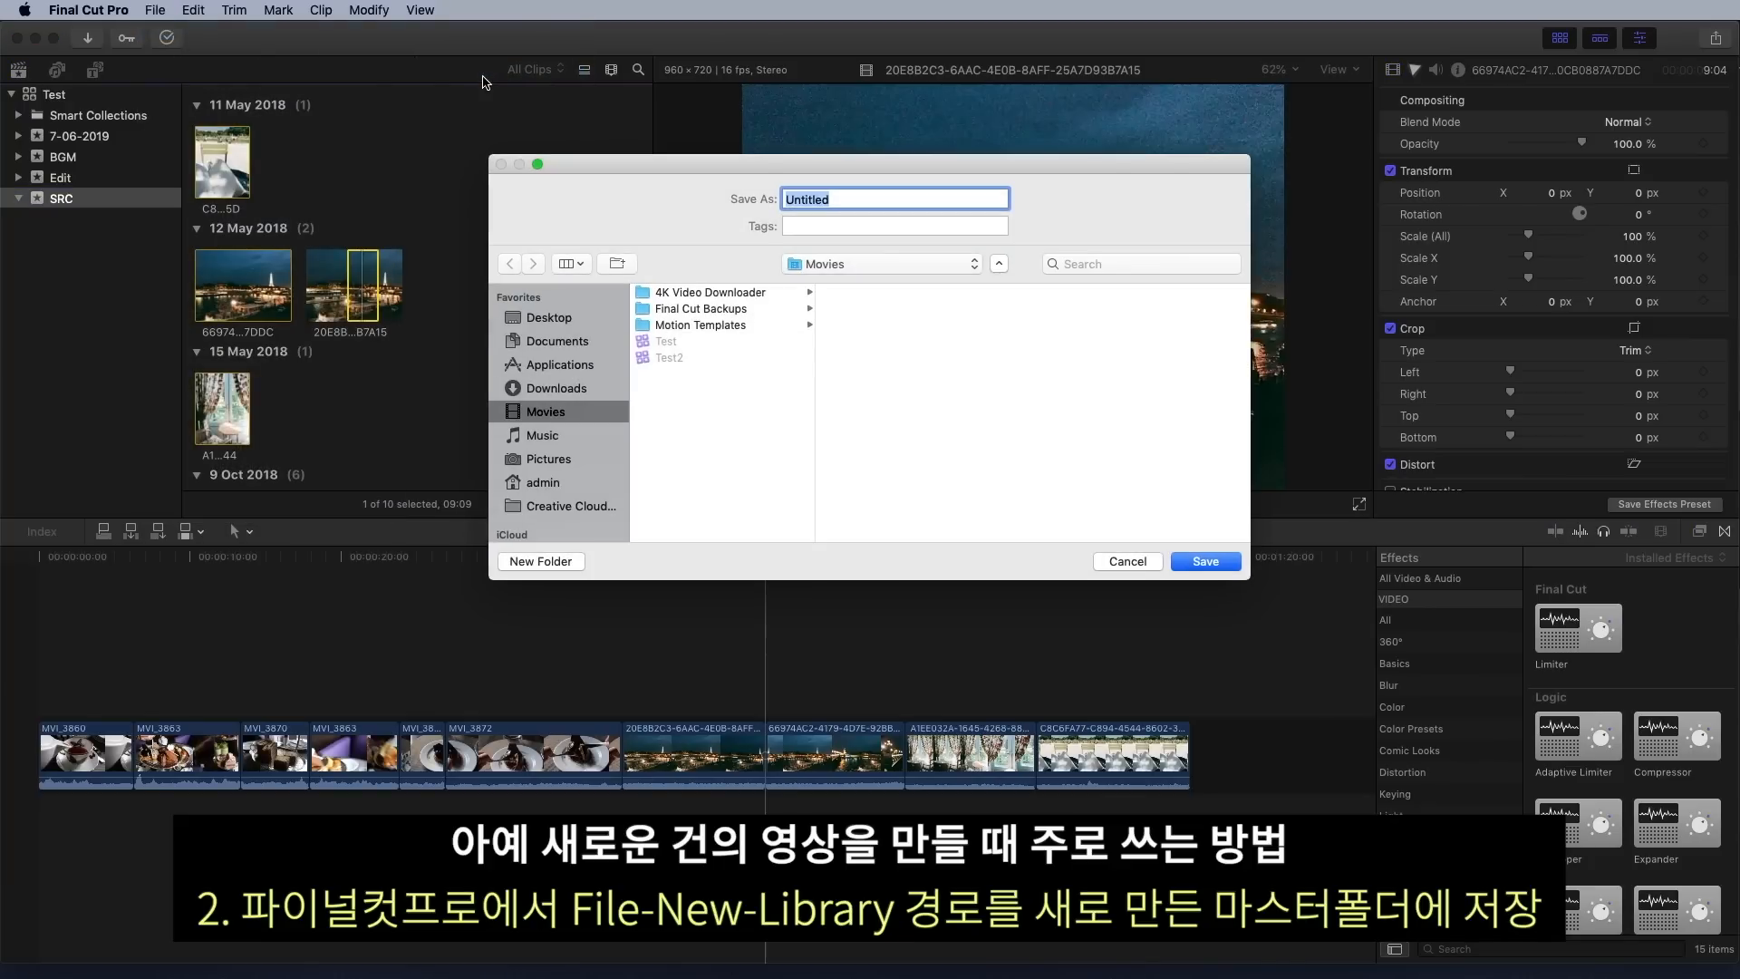
{"action": "left_click", "coordinate": [558, 342]}
{"action": "left_click", "coordinate": [730, 313]}
{"action": "left_click", "coordinate": [886, 474]}
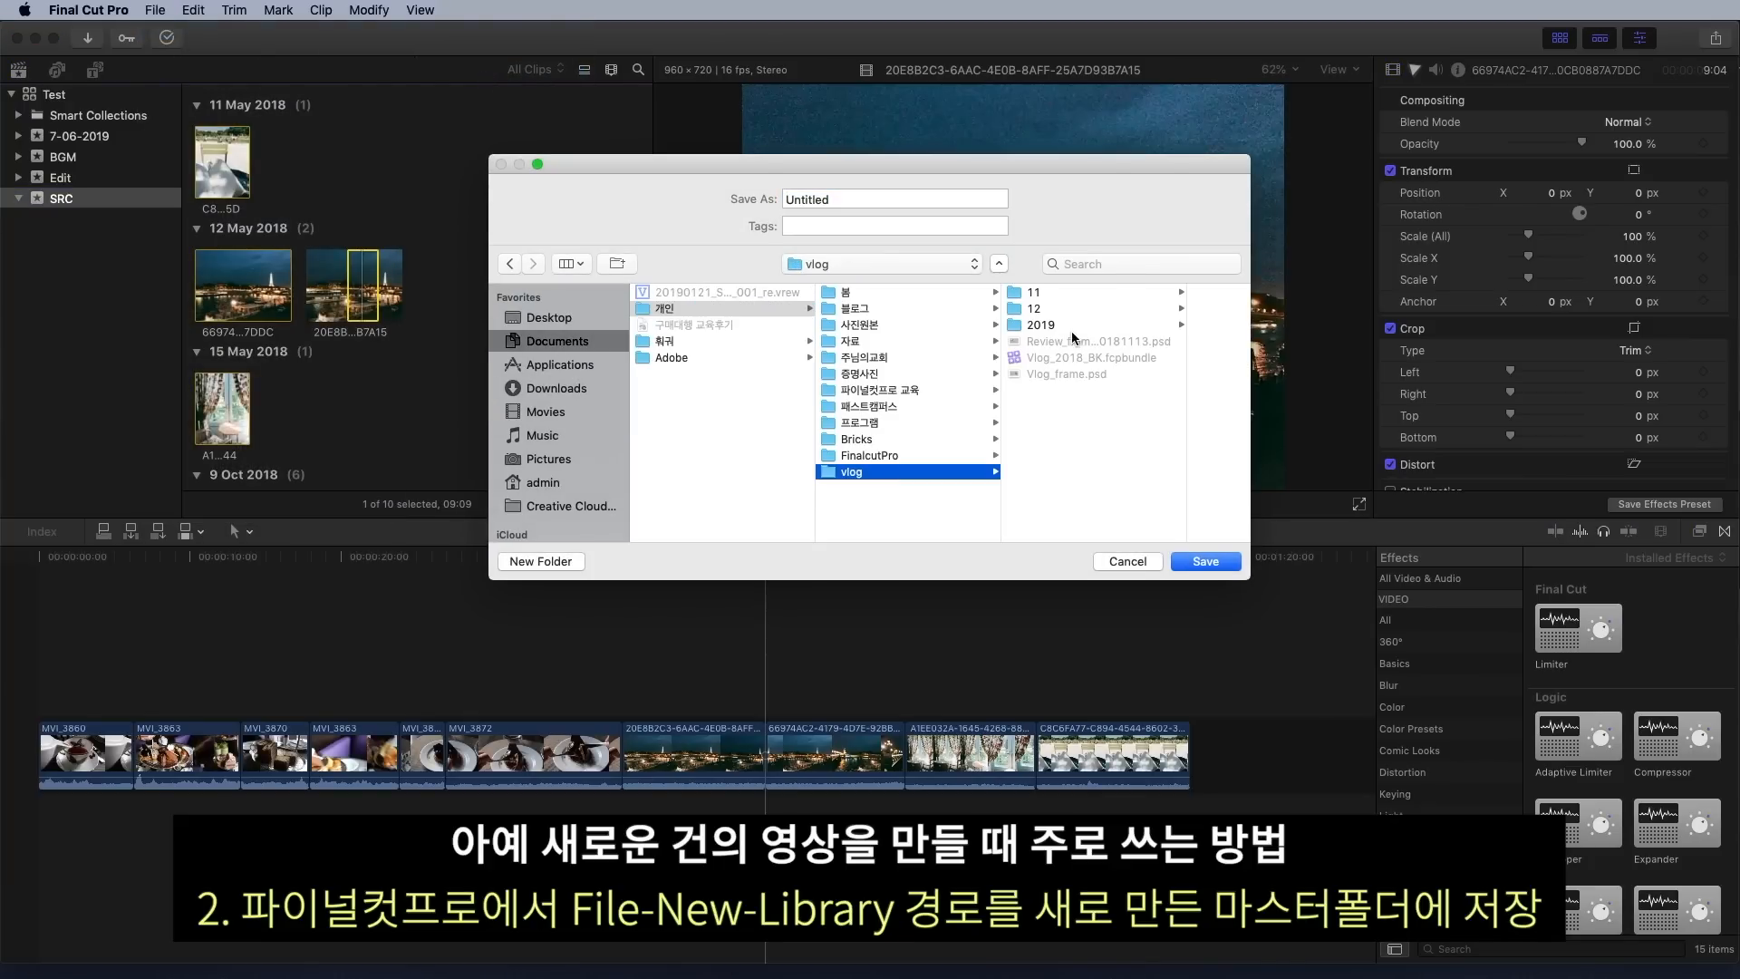
{"action": "left_click", "coordinate": [1120, 326]}
{"action": "left_click", "coordinate": [1119, 292]}
{"action": "double_click", "coordinate": [870, 199]}
{"action": "type", "text": "Vlog_20190609"}
{"action": "key", "text": "Return"}
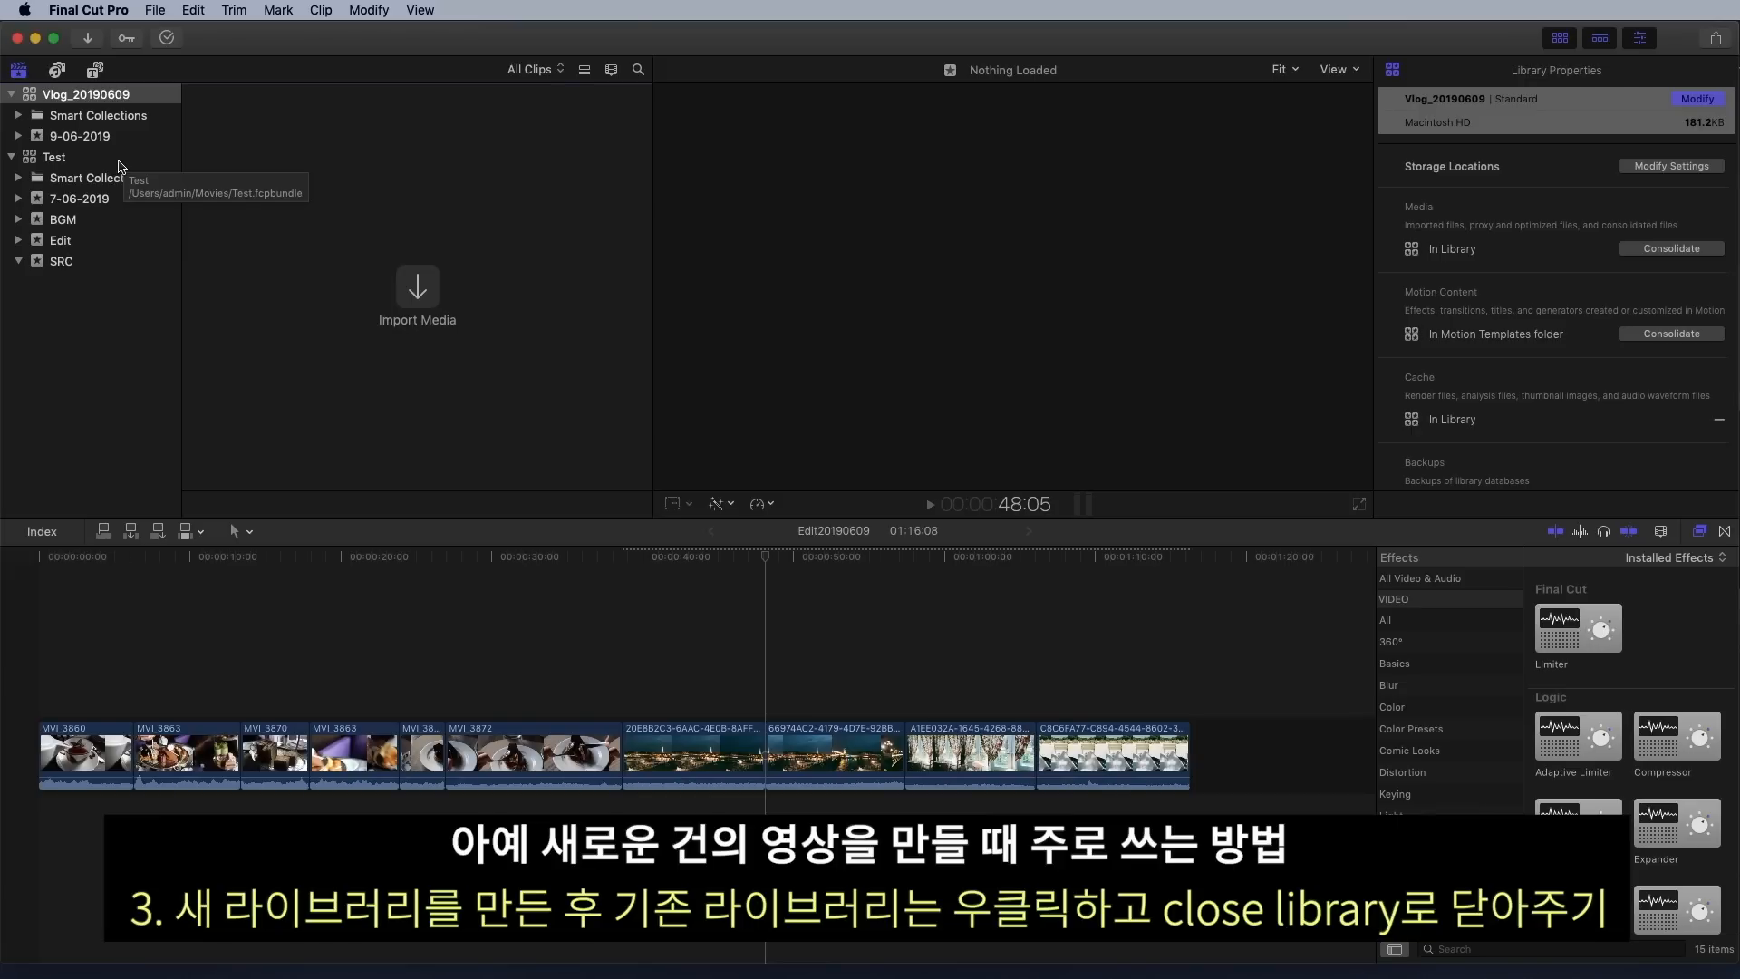
Close the existing Test library
{"action": "left_click", "coordinate": [54, 161]}
{"action": "right_click", "coordinate": [55, 165]}
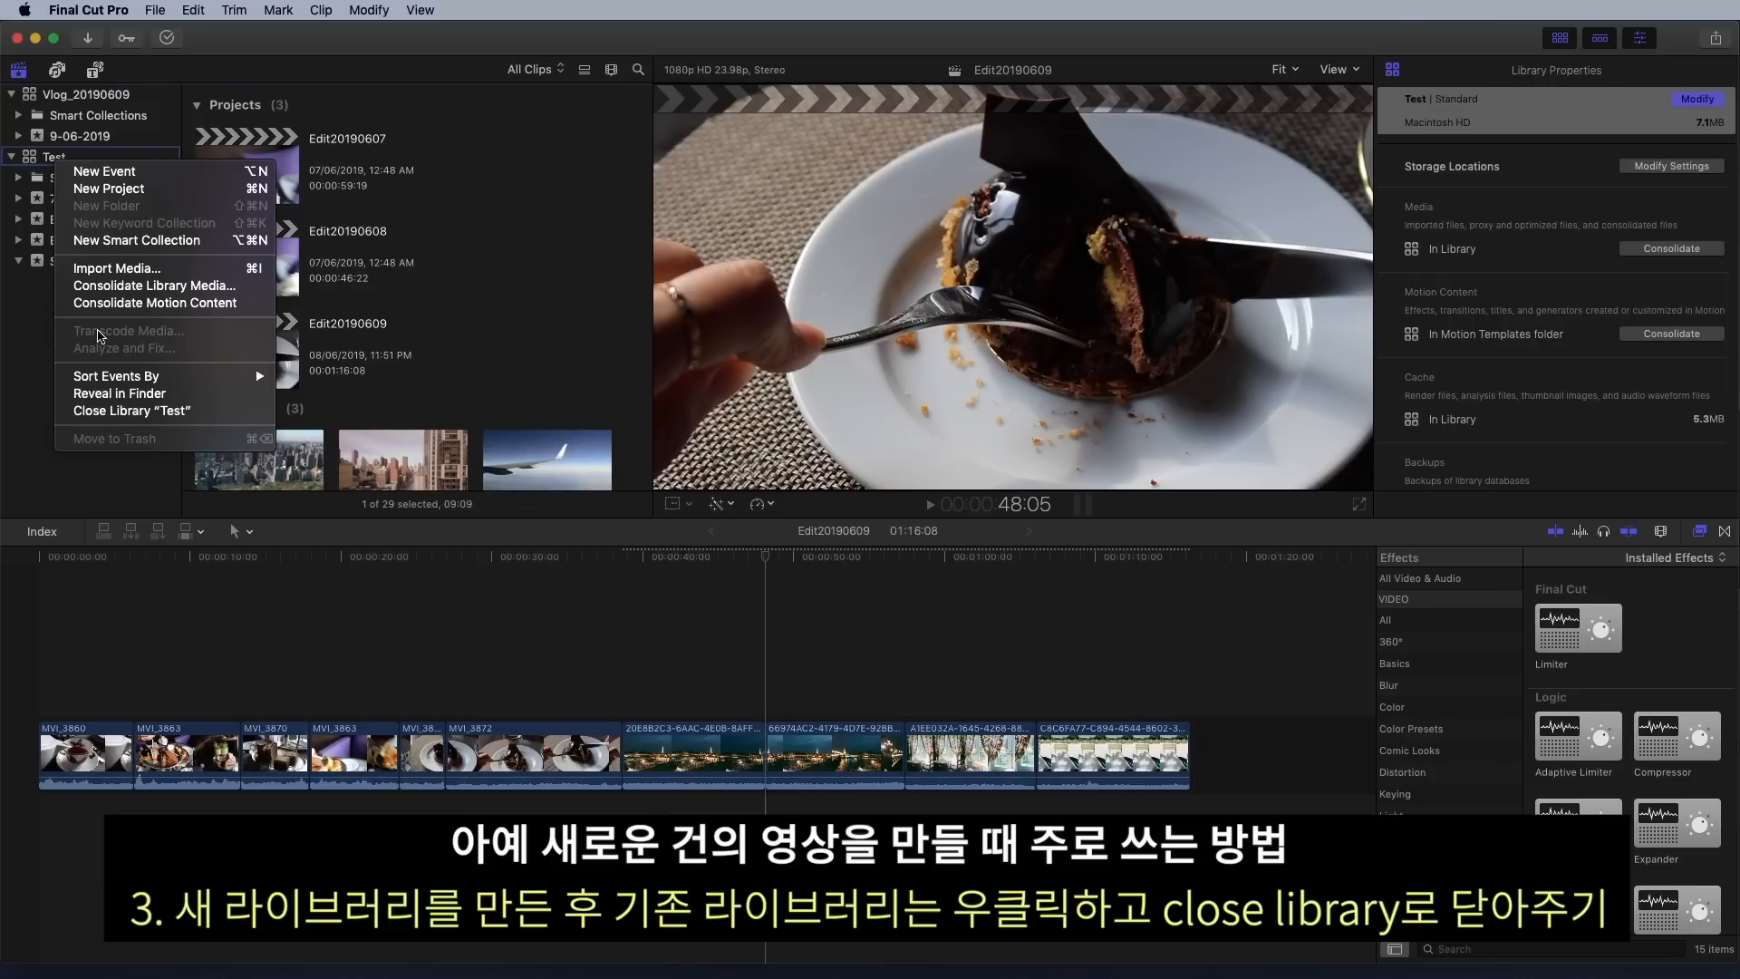
{"action": "left_click", "coordinate": [159, 413]}
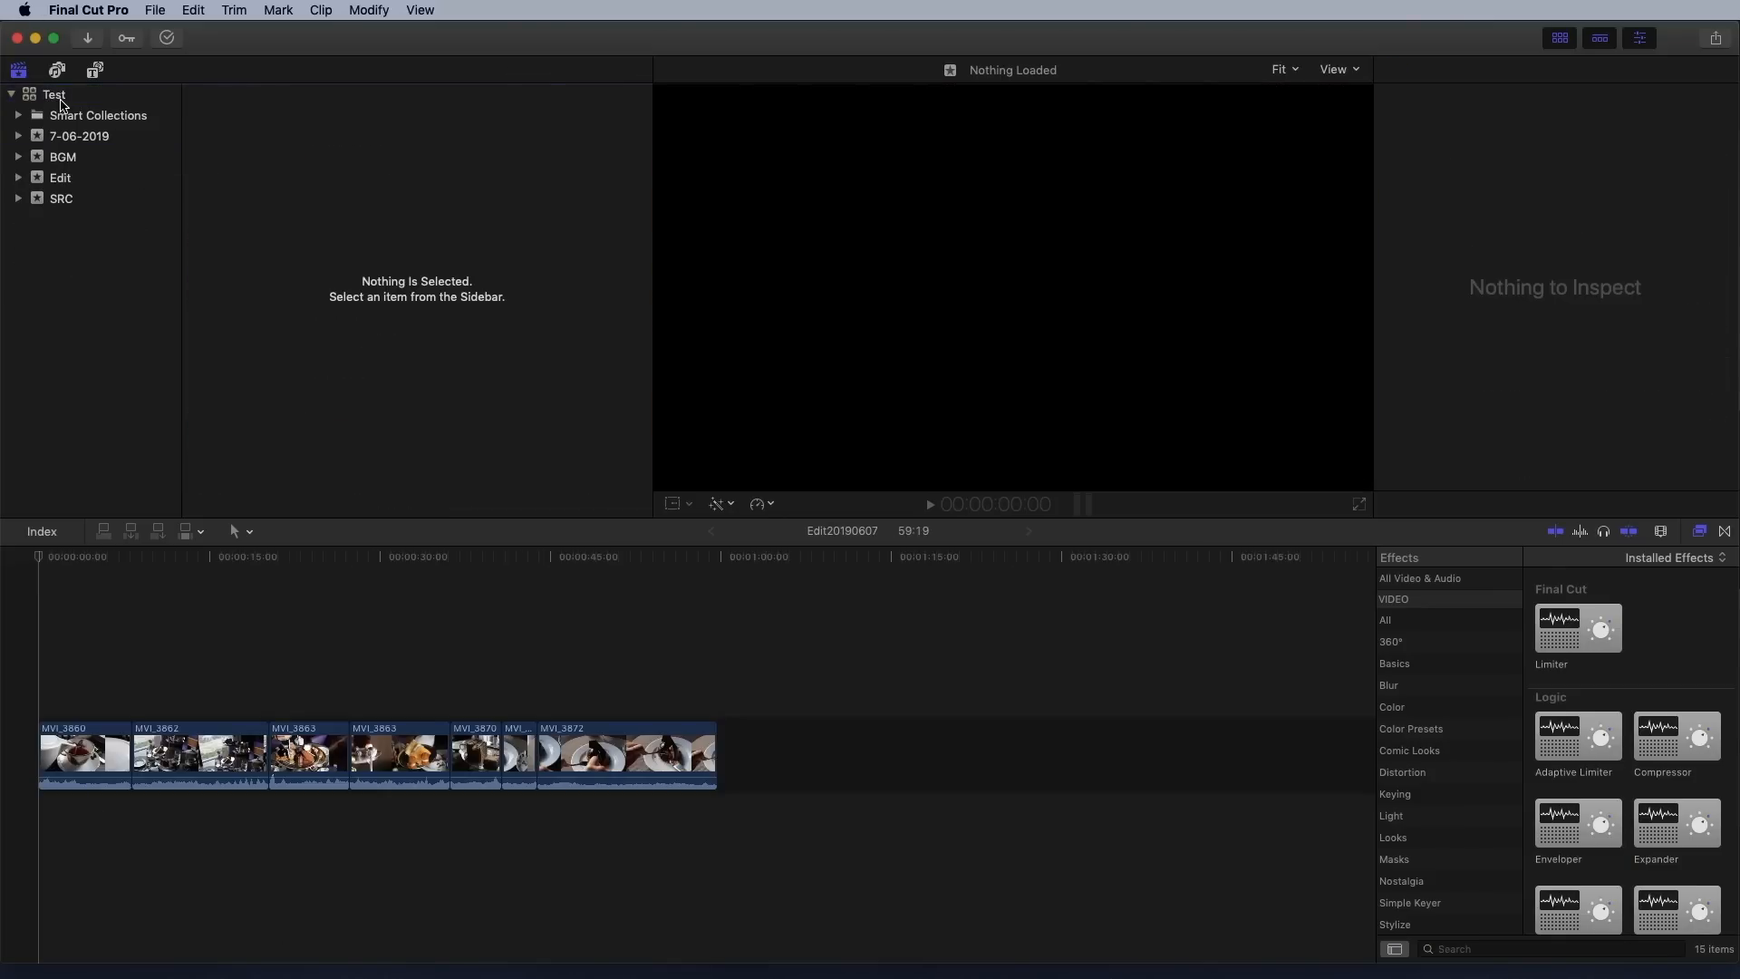
Create a project named Edit_20190610 in the 7-06-2019 event of the Test library
{"action": "left_click", "coordinate": [90, 95]}
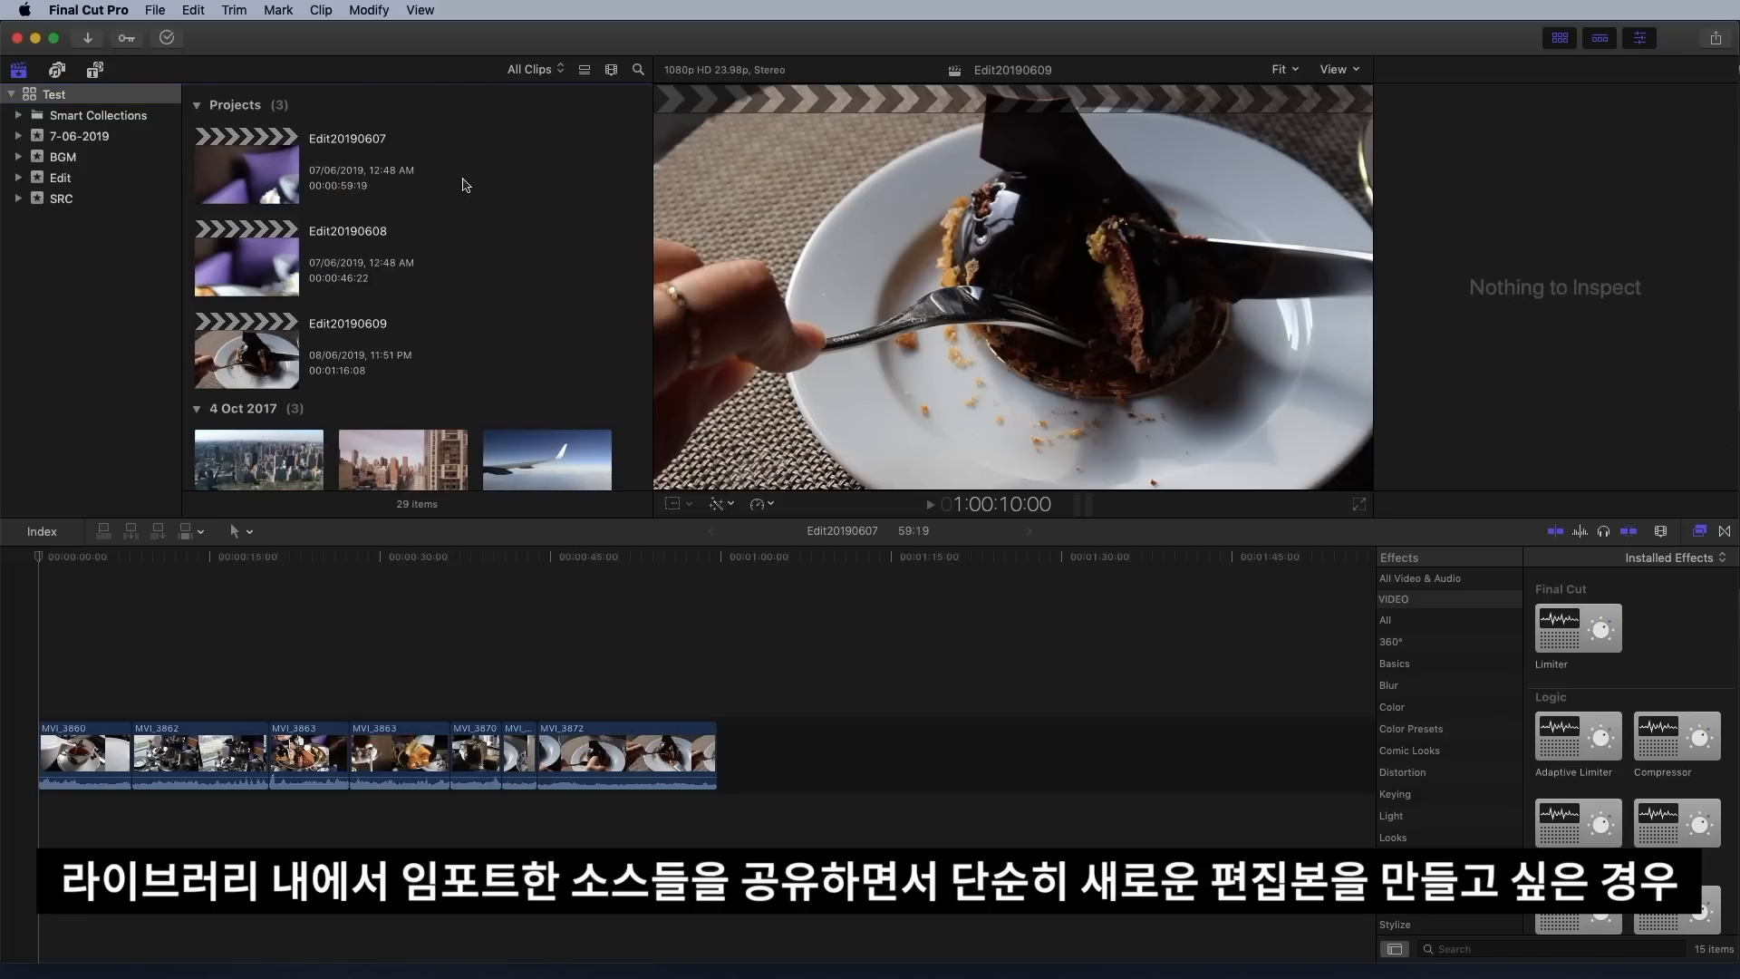
{"action": "scroll", "coordinate": [464, 185], "scroll_direction": "down", "scroll_amount": 15}
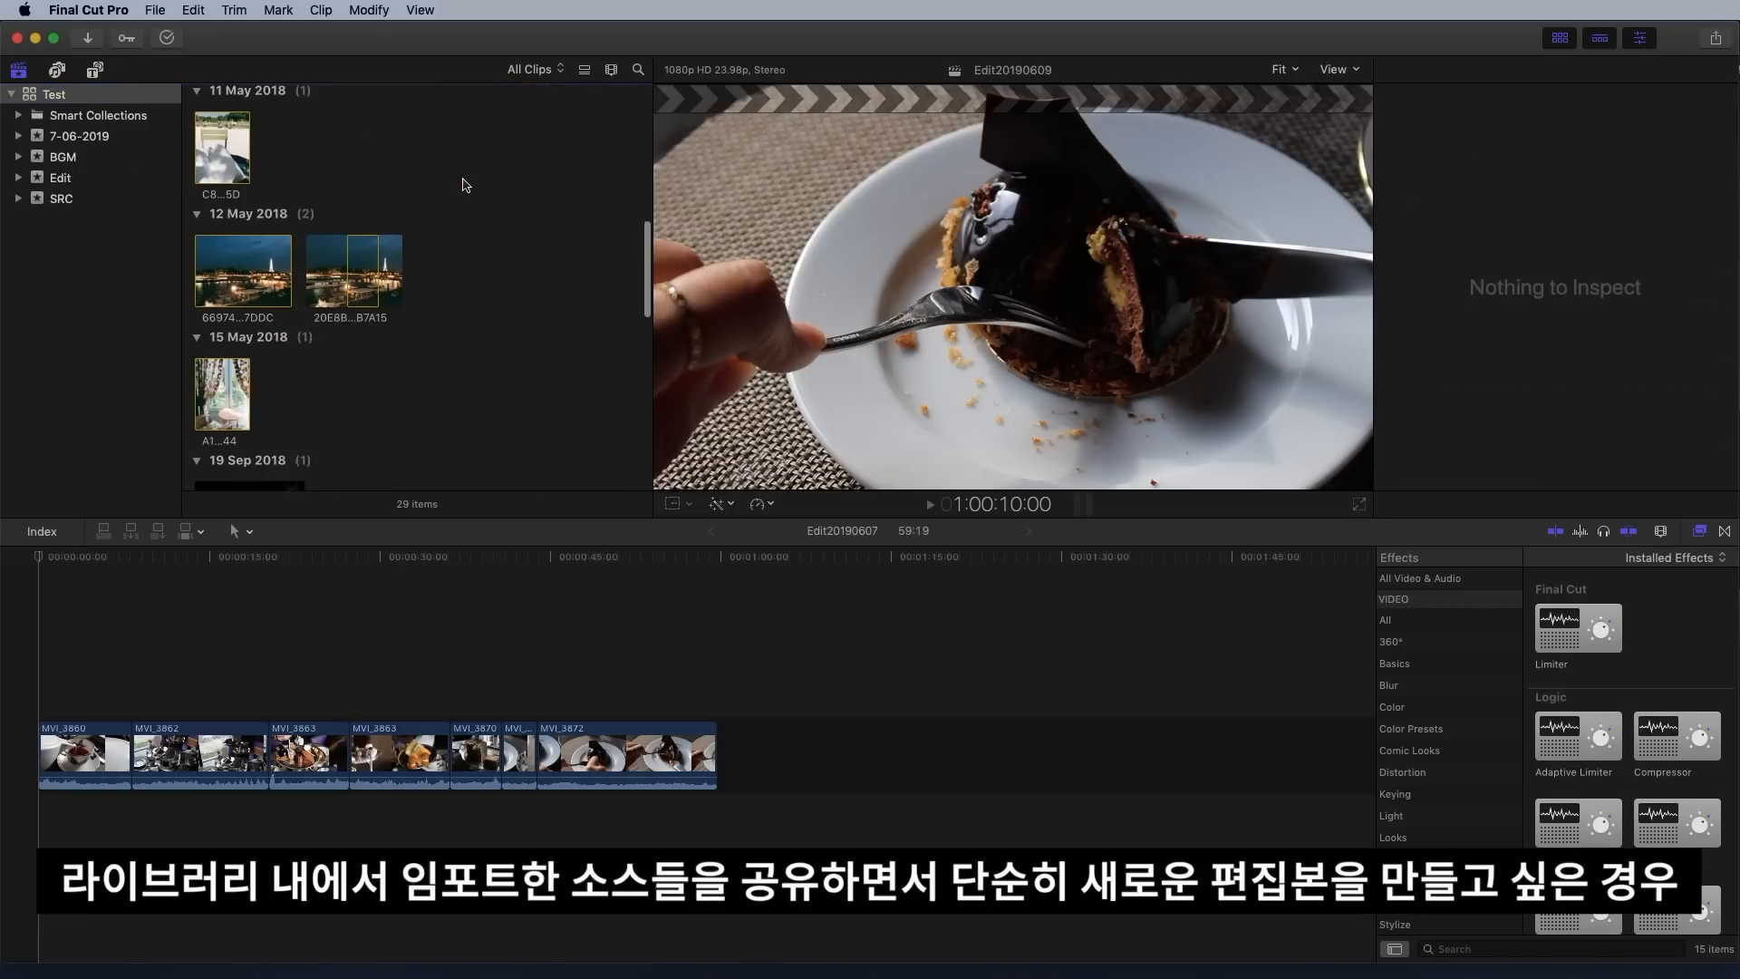
{"action": "scroll", "coordinate": [465, 185], "scroll_direction": "down", "scroll_amount": 10}
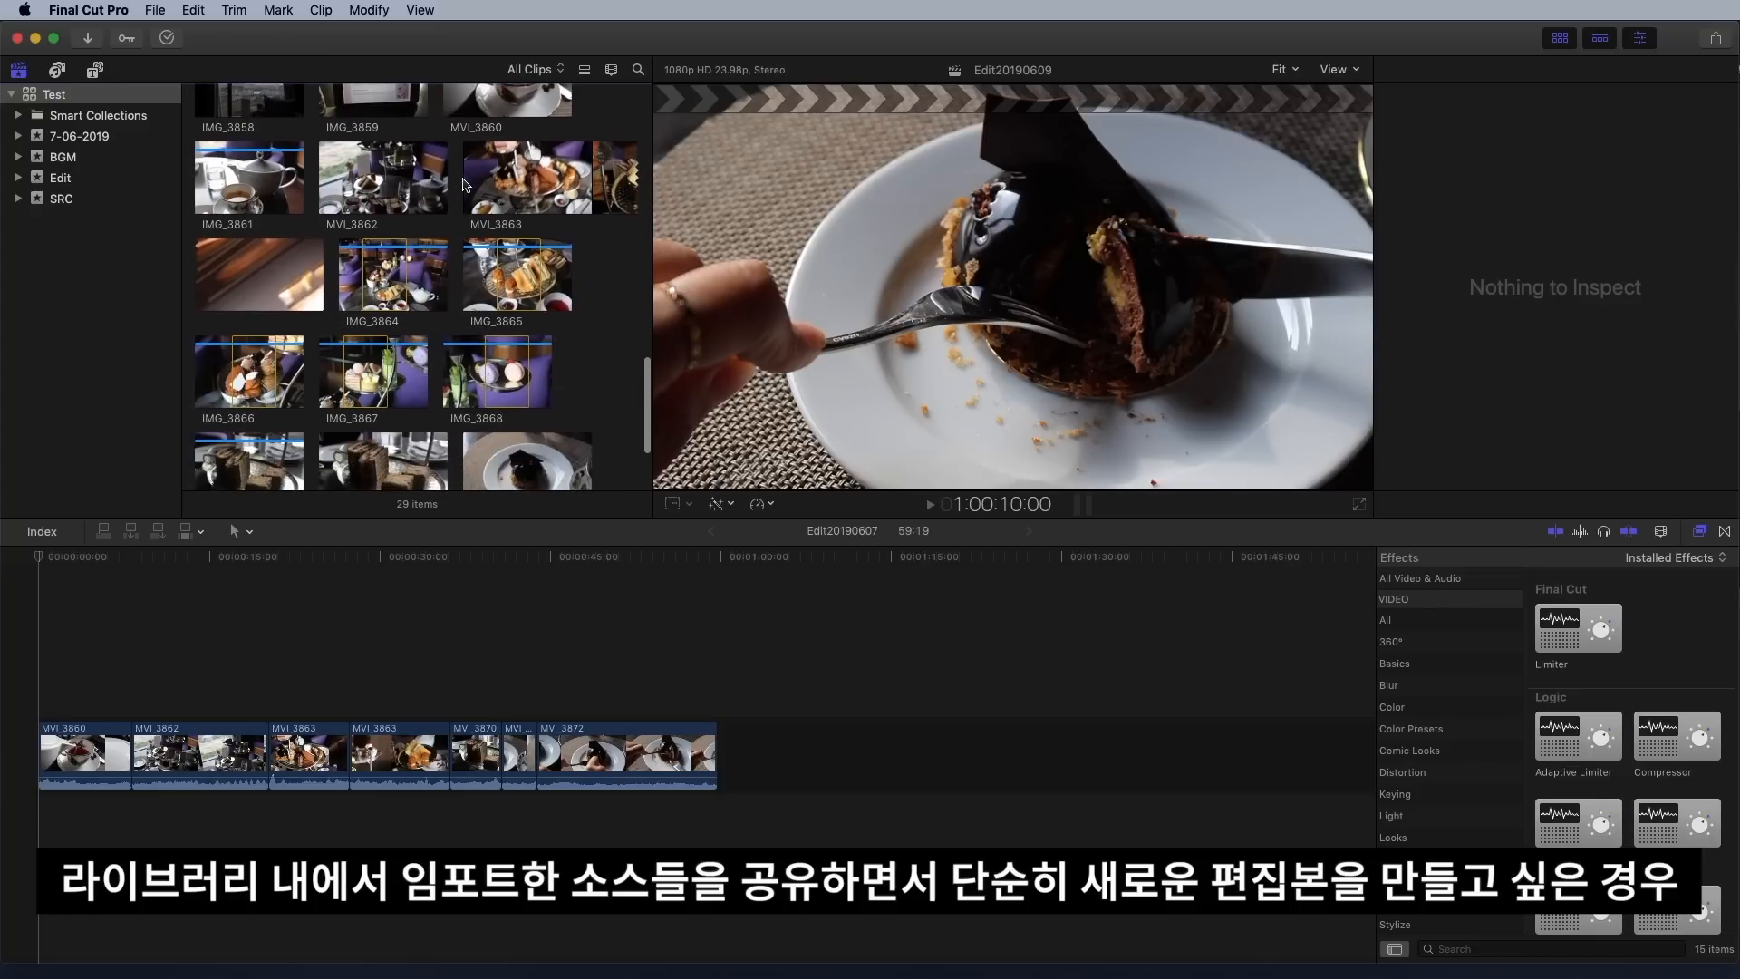
{"action": "scroll", "coordinate": [464, 185], "scroll_direction": "down", "scroll_amount": 6}
{"action": "left_click", "coordinate": [155, 10]}
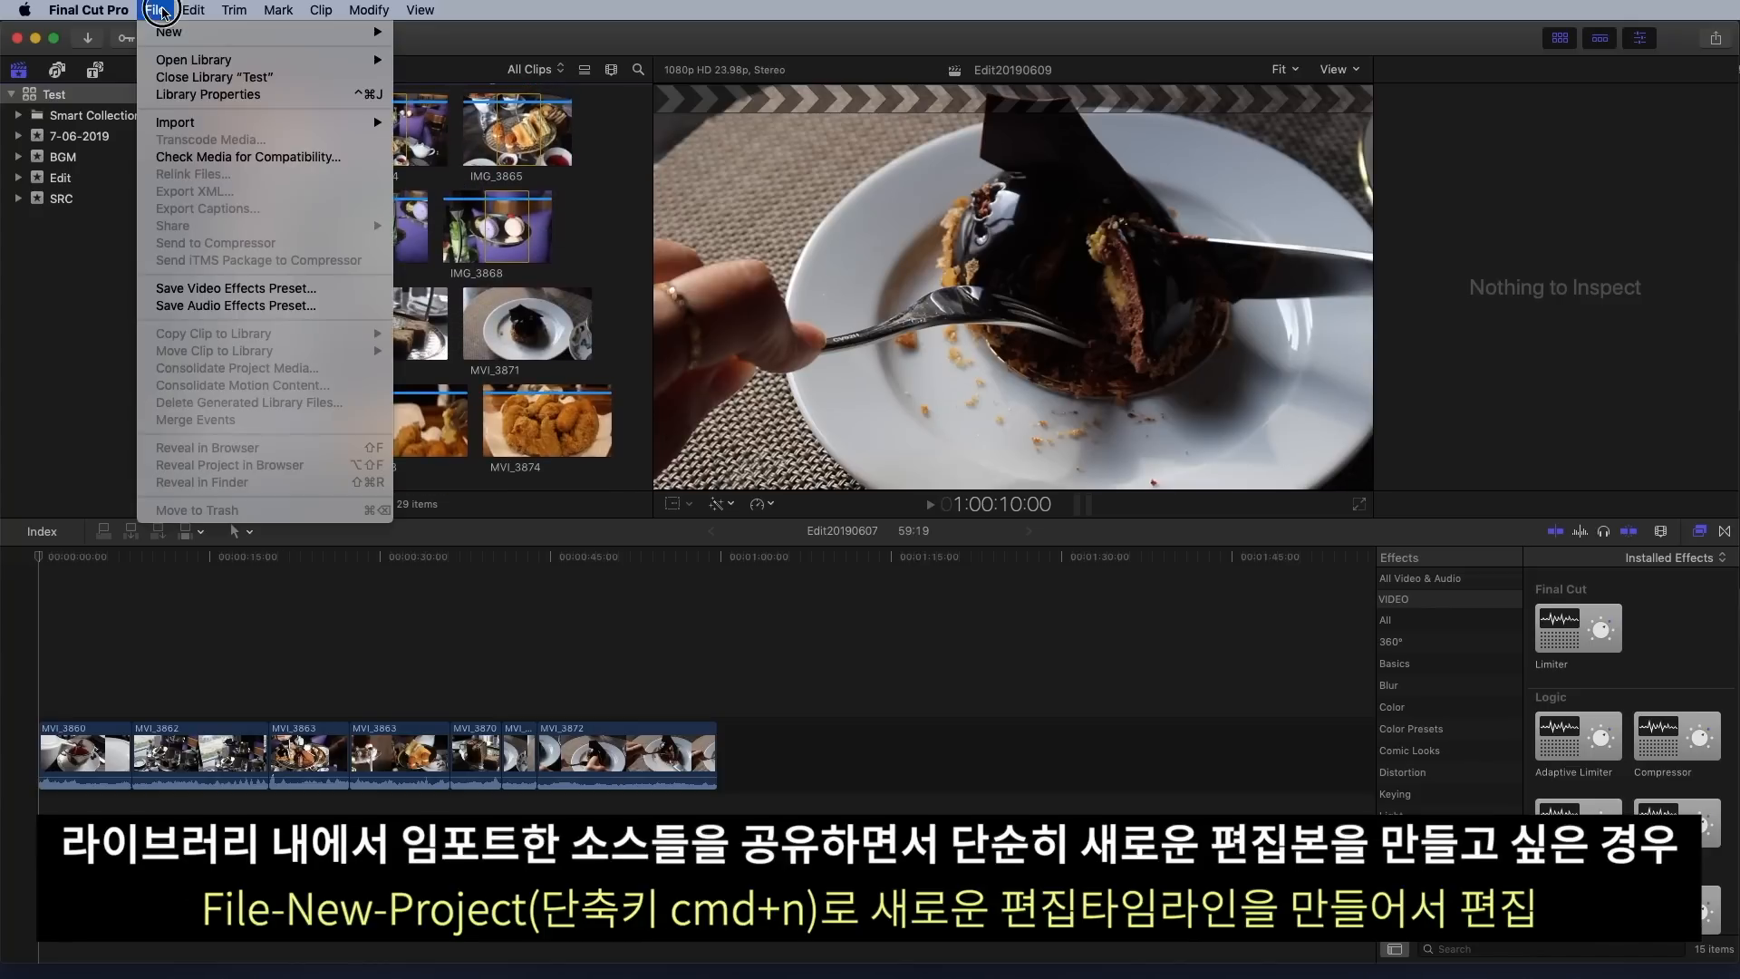
{"action": "mouse_move", "coordinate": [169, 32]}
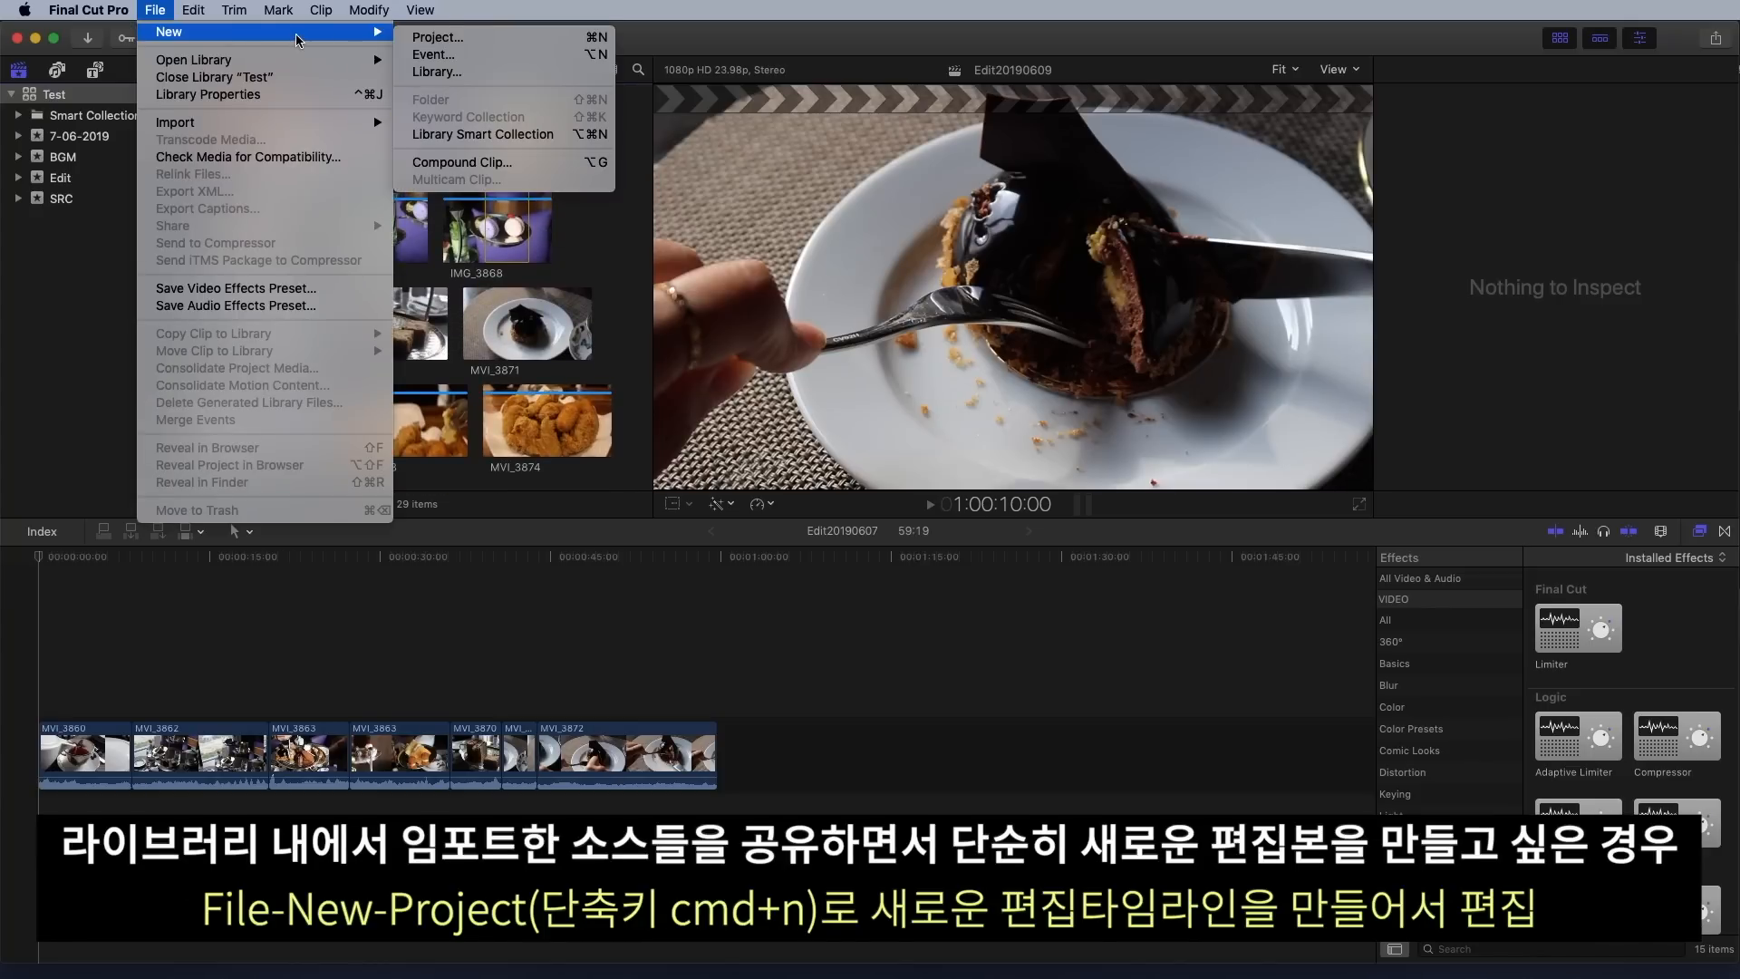
{"action": "left_click", "coordinate": [497, 38]}
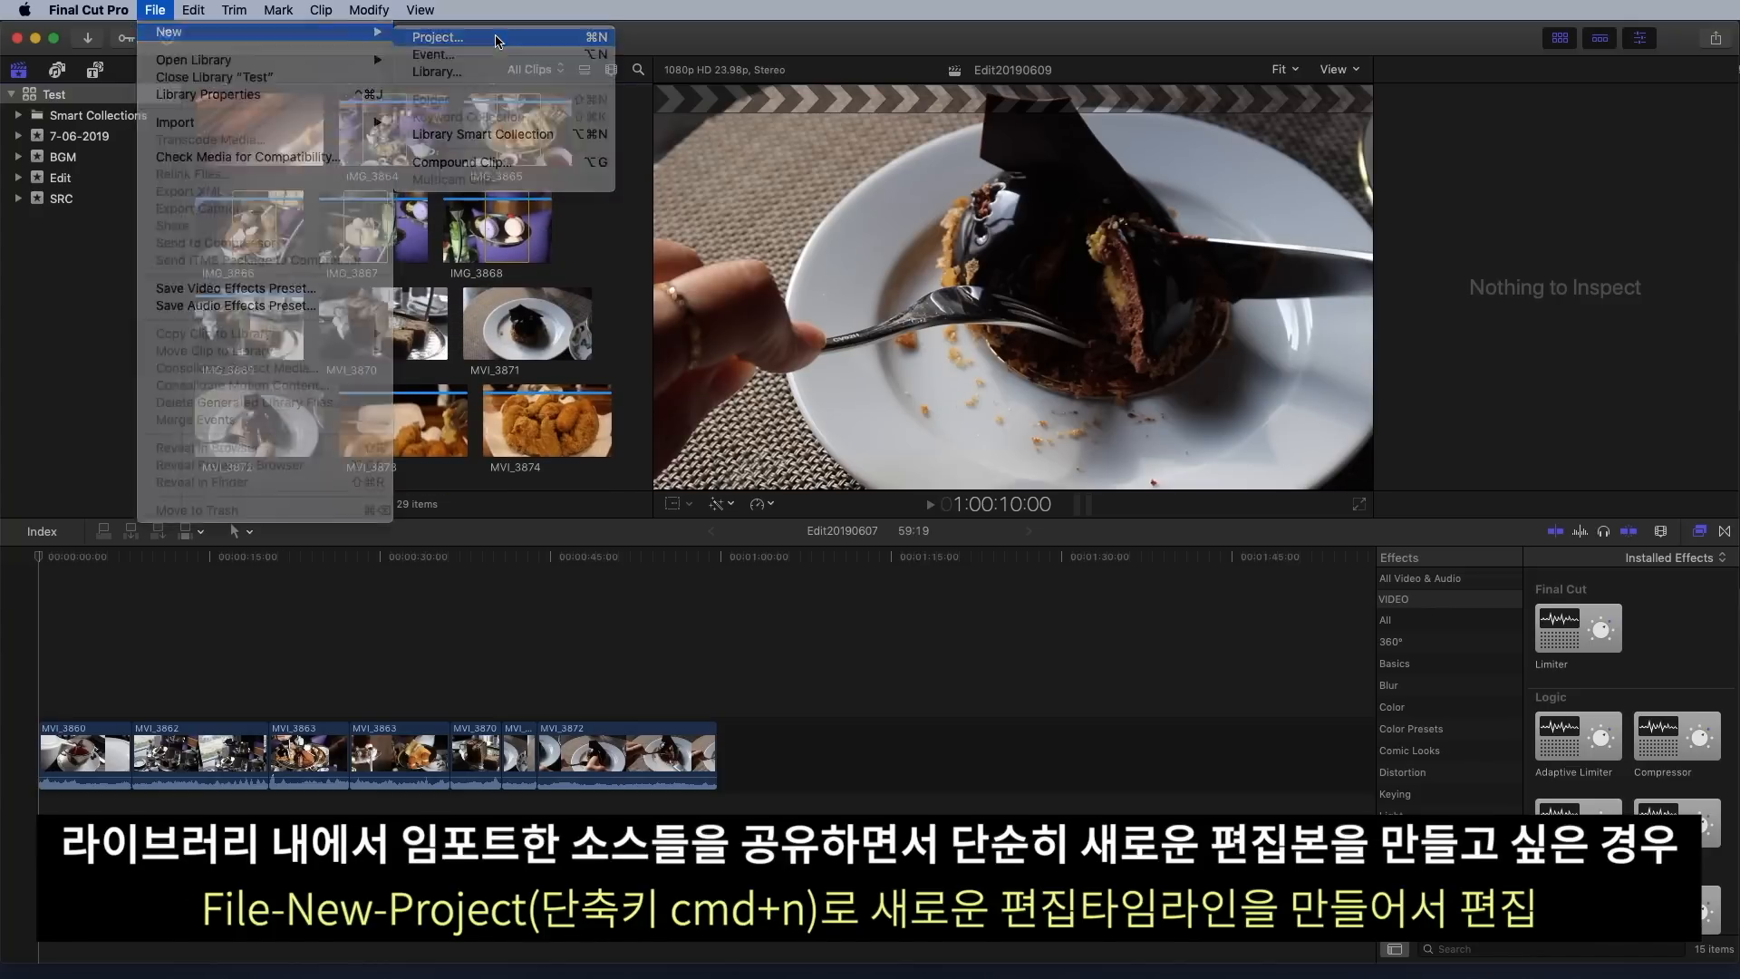
{"action": "type", "text": "Edit"}
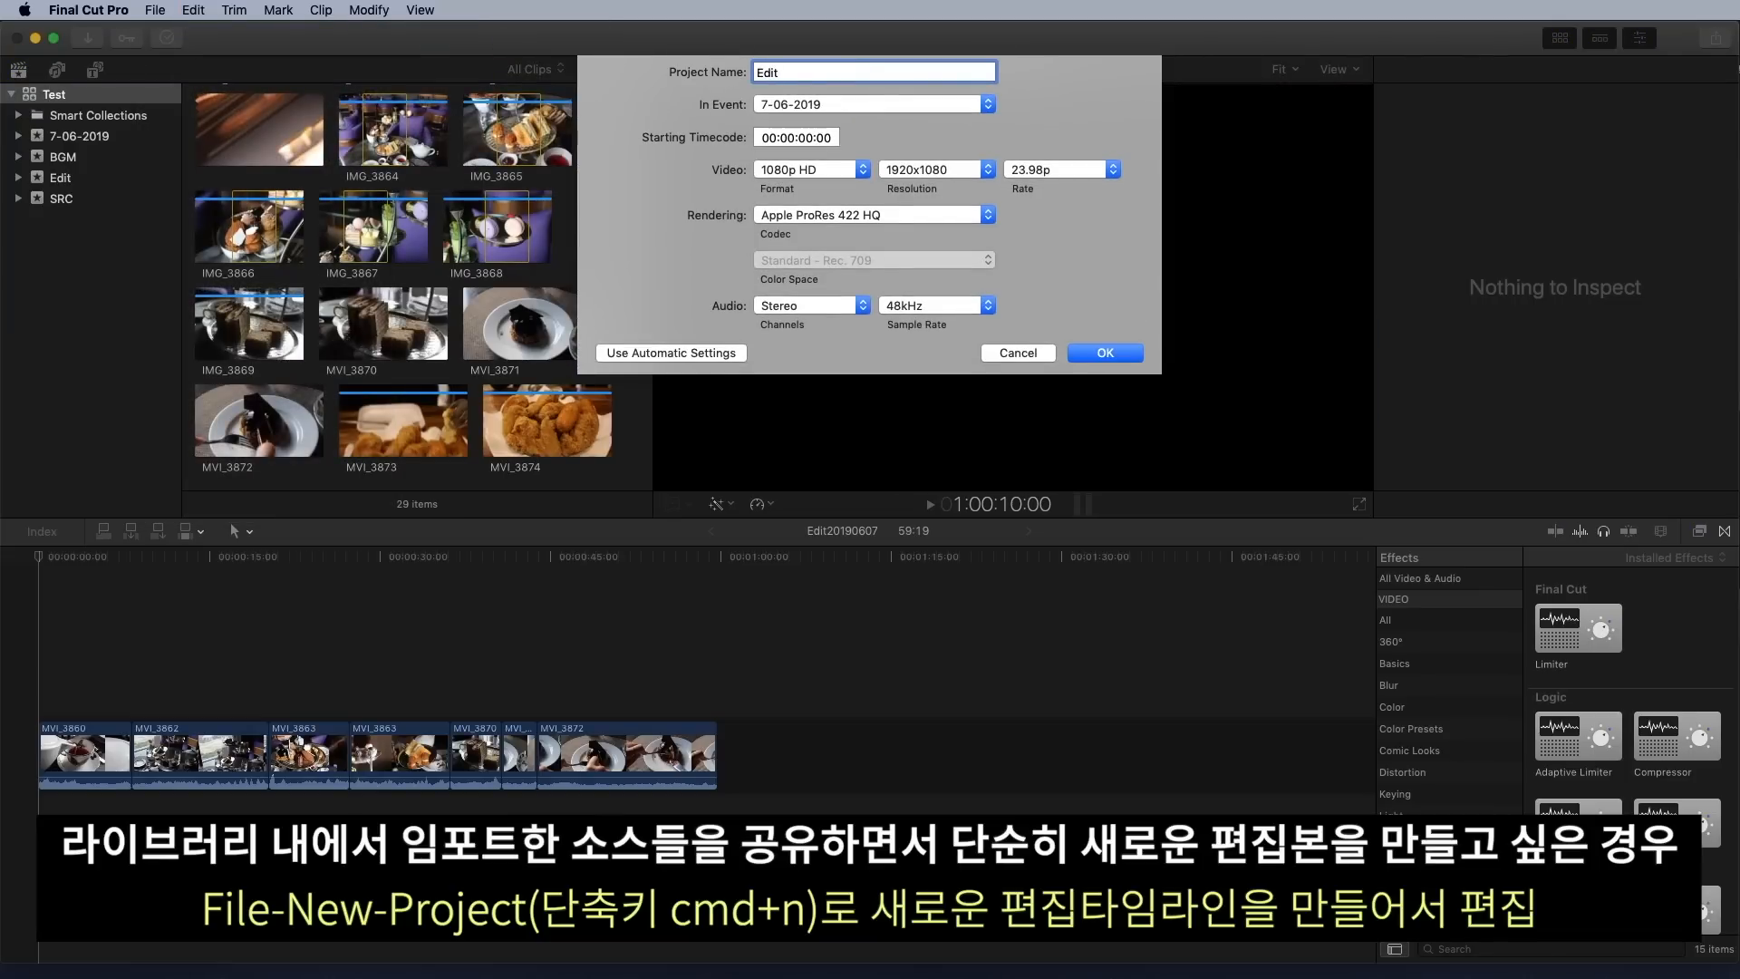
{"action": "type", "text": "_20190610"}
{"action": "key", "text": "Return"}
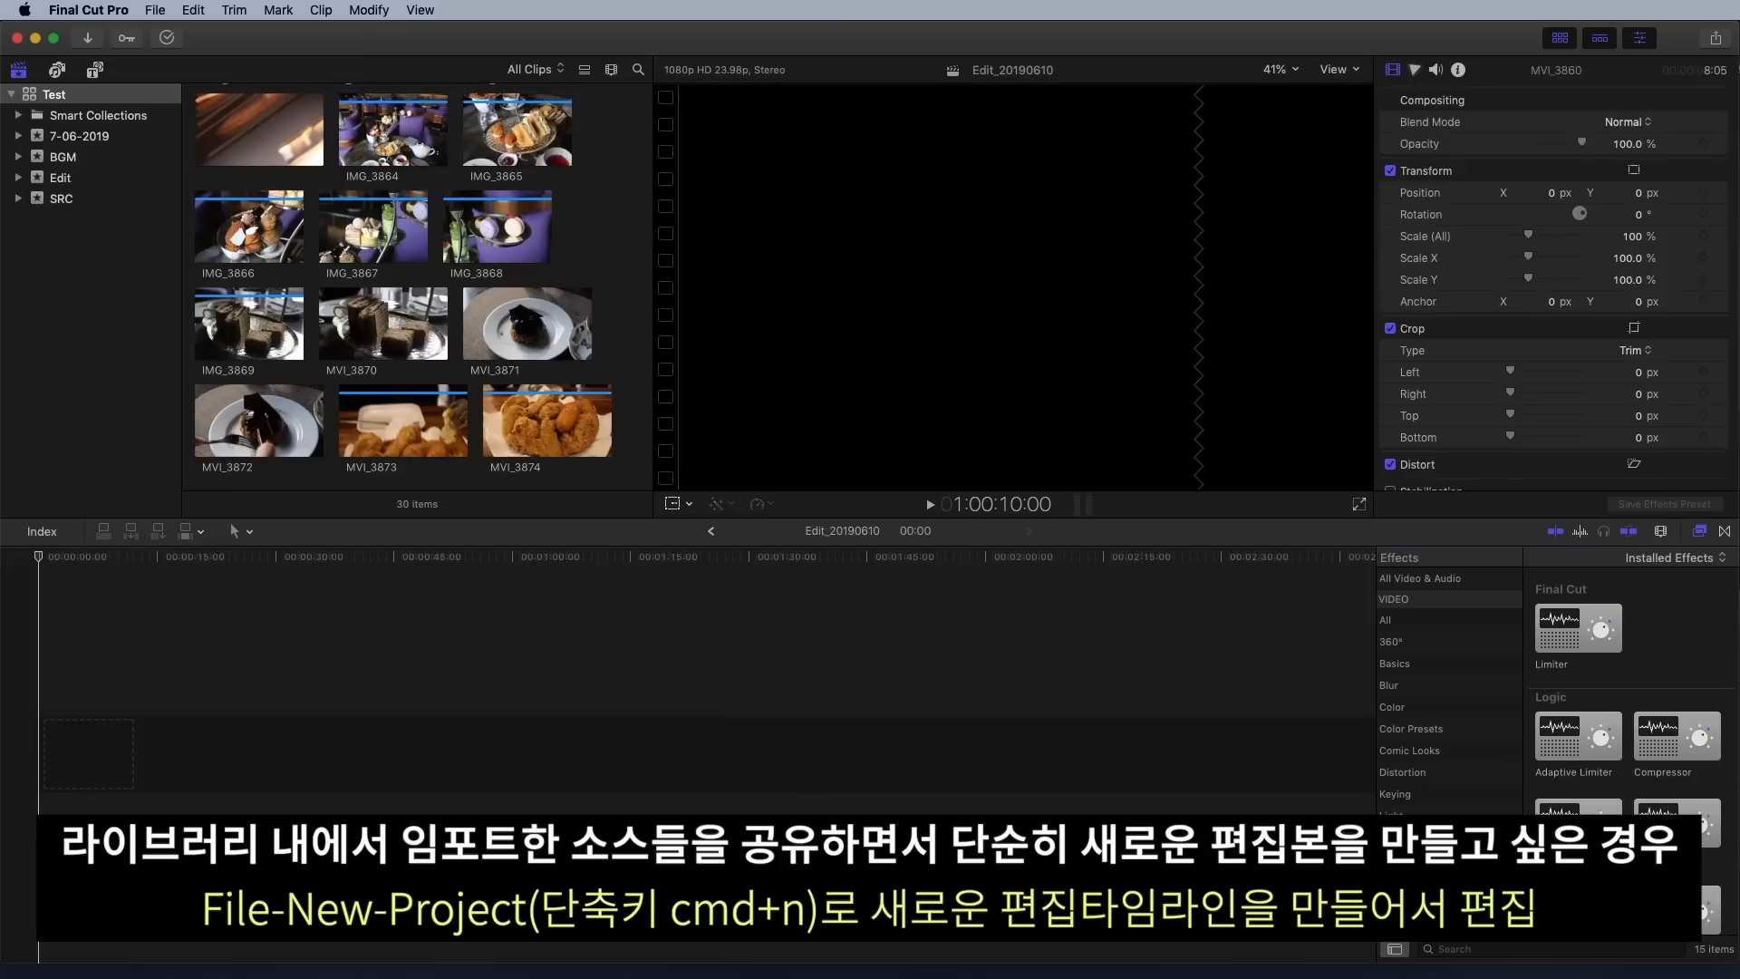
Add the four May 2018 clips from the SRC event to the Edit_20190610 timeline
{"action": "left_click", "coordinate": [61, 197]}
{"action": "left_click", "coordinate": [235, 408]}
{"action": "left_click_drag", "start_coordinate": [228, 146], "coordinate": [217, 756]}
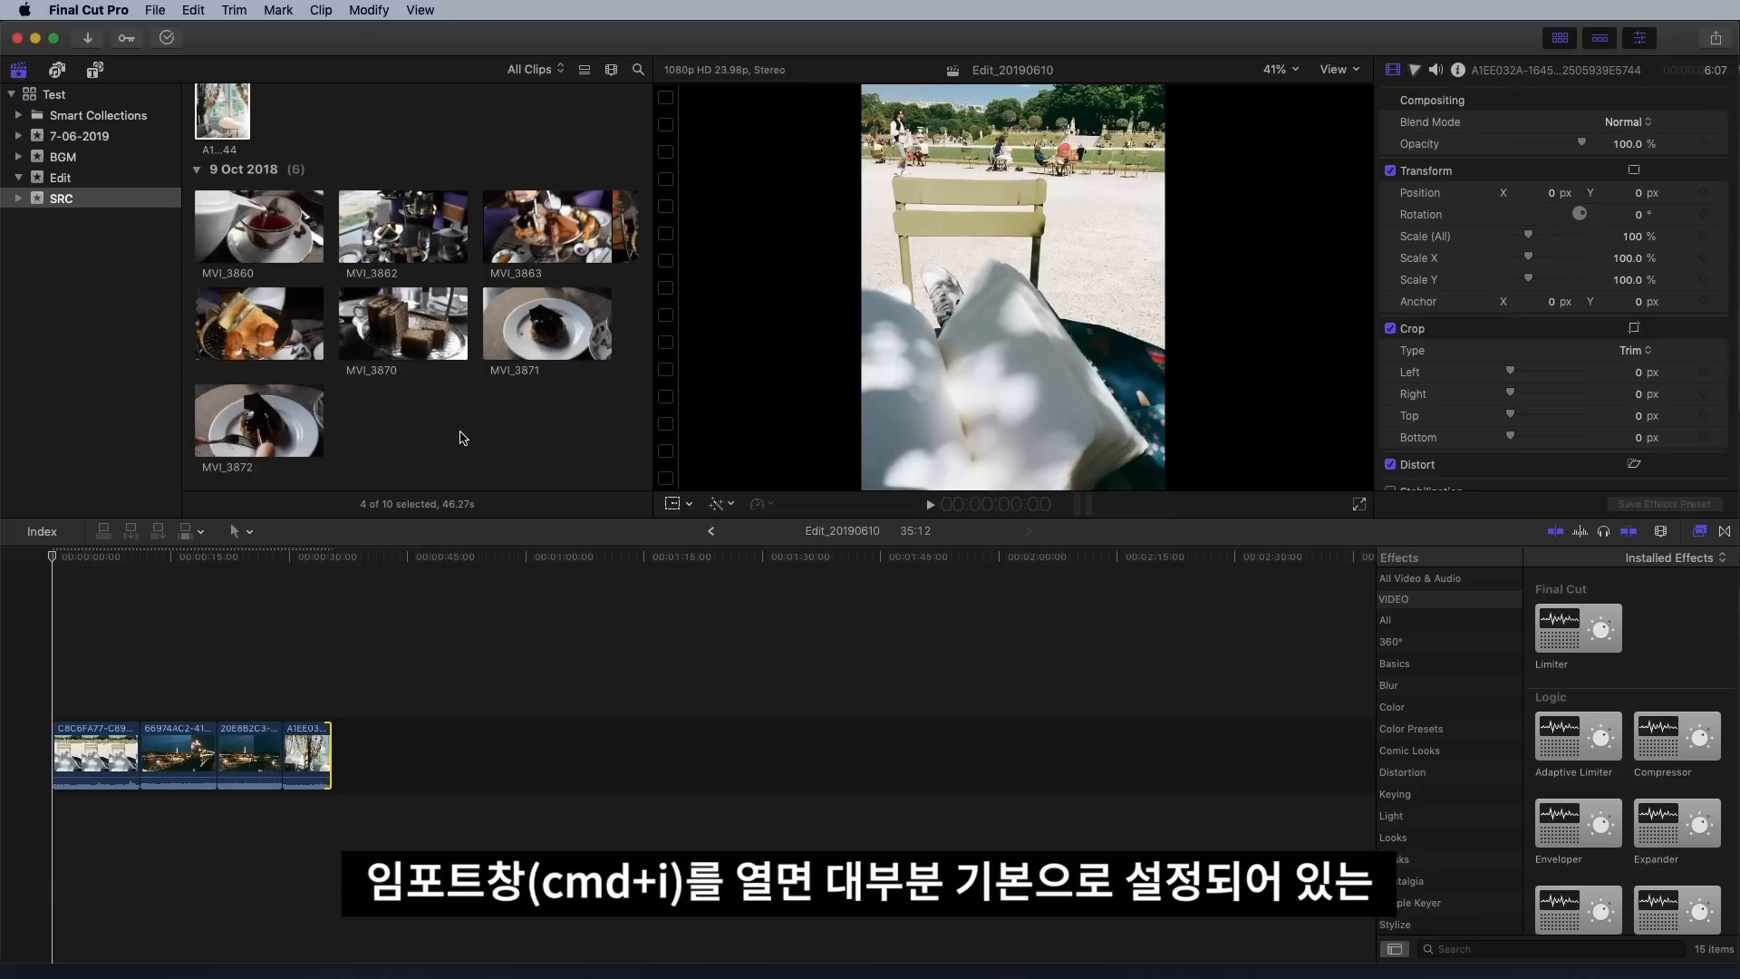
Open the Media Import window and show the package contents of the Test library from the Movies folder in Finder
{"action": "key", "text": "super+i"}
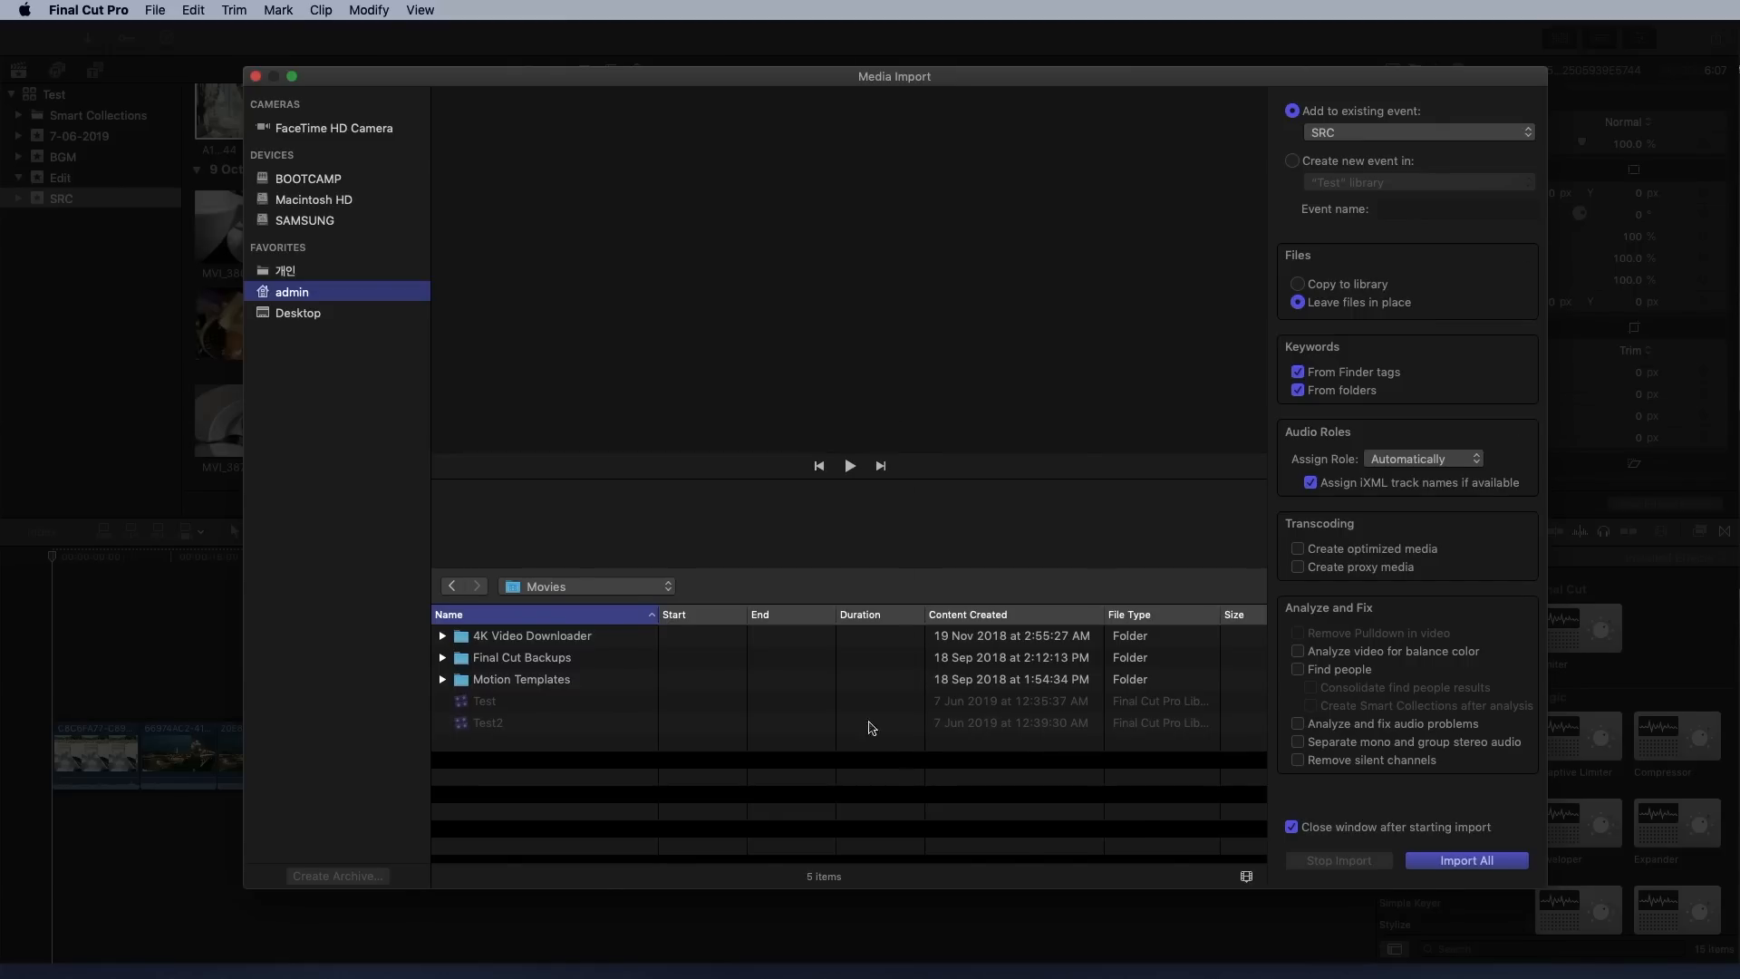
{"action": "left_click", "coordinate": [267, 600]}
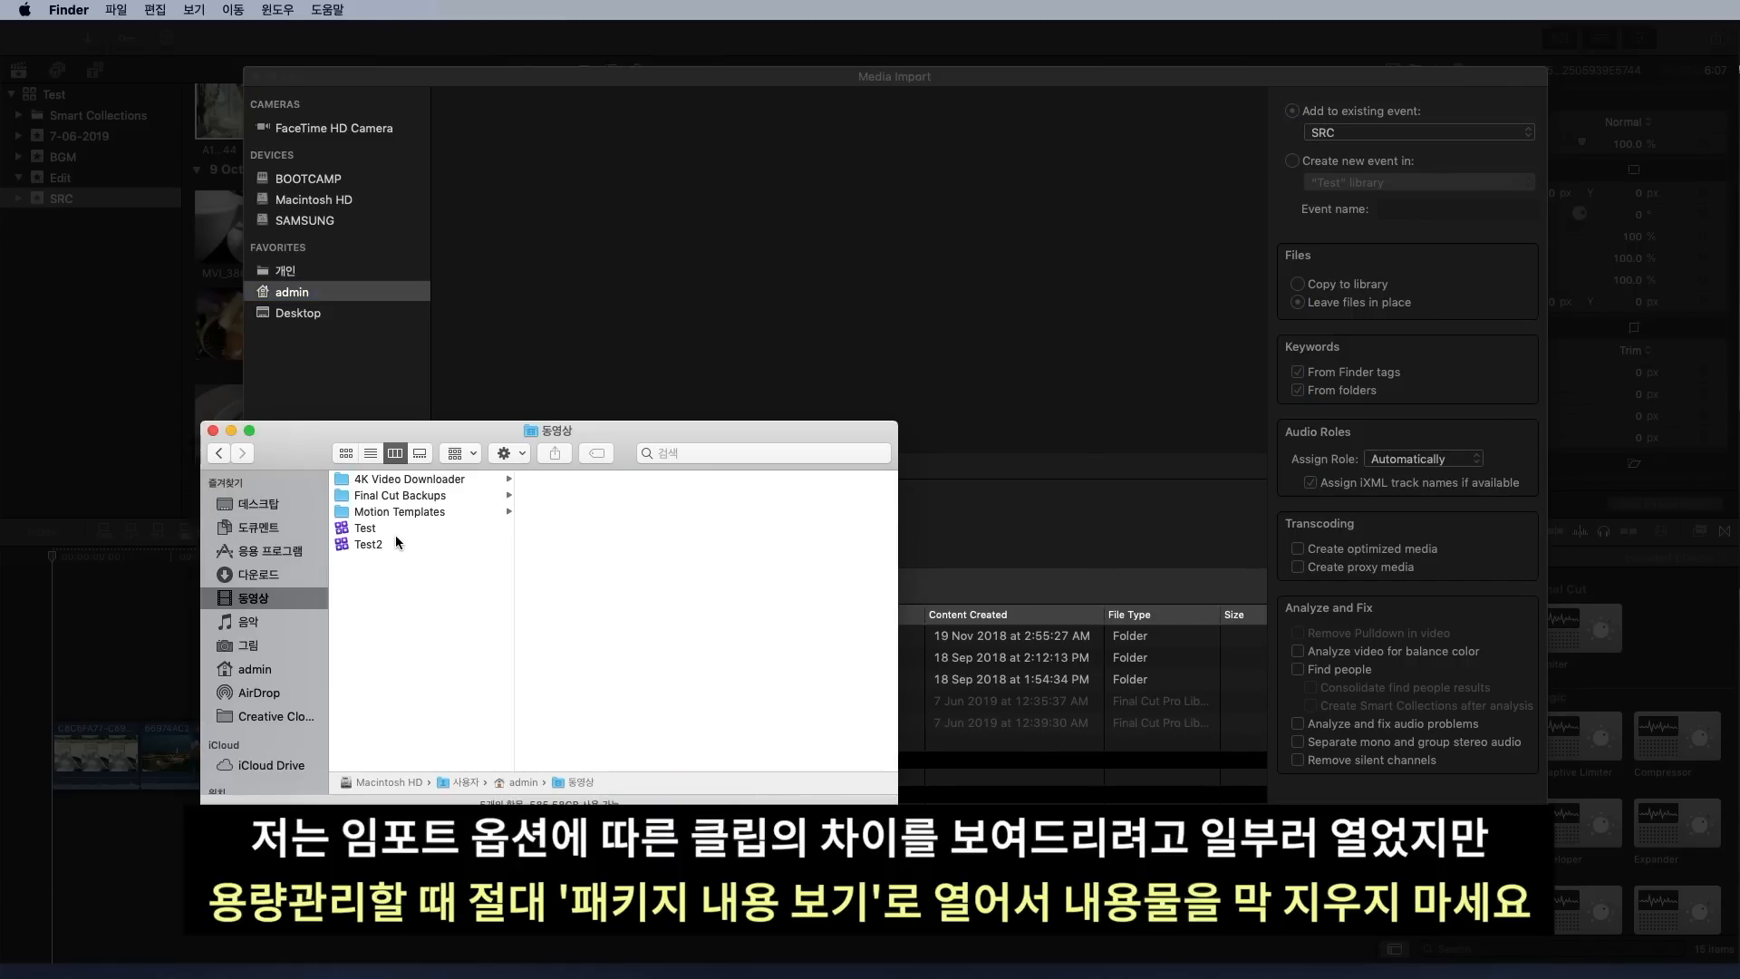
{"action": "left_click", "coordinate": [398, 533]}
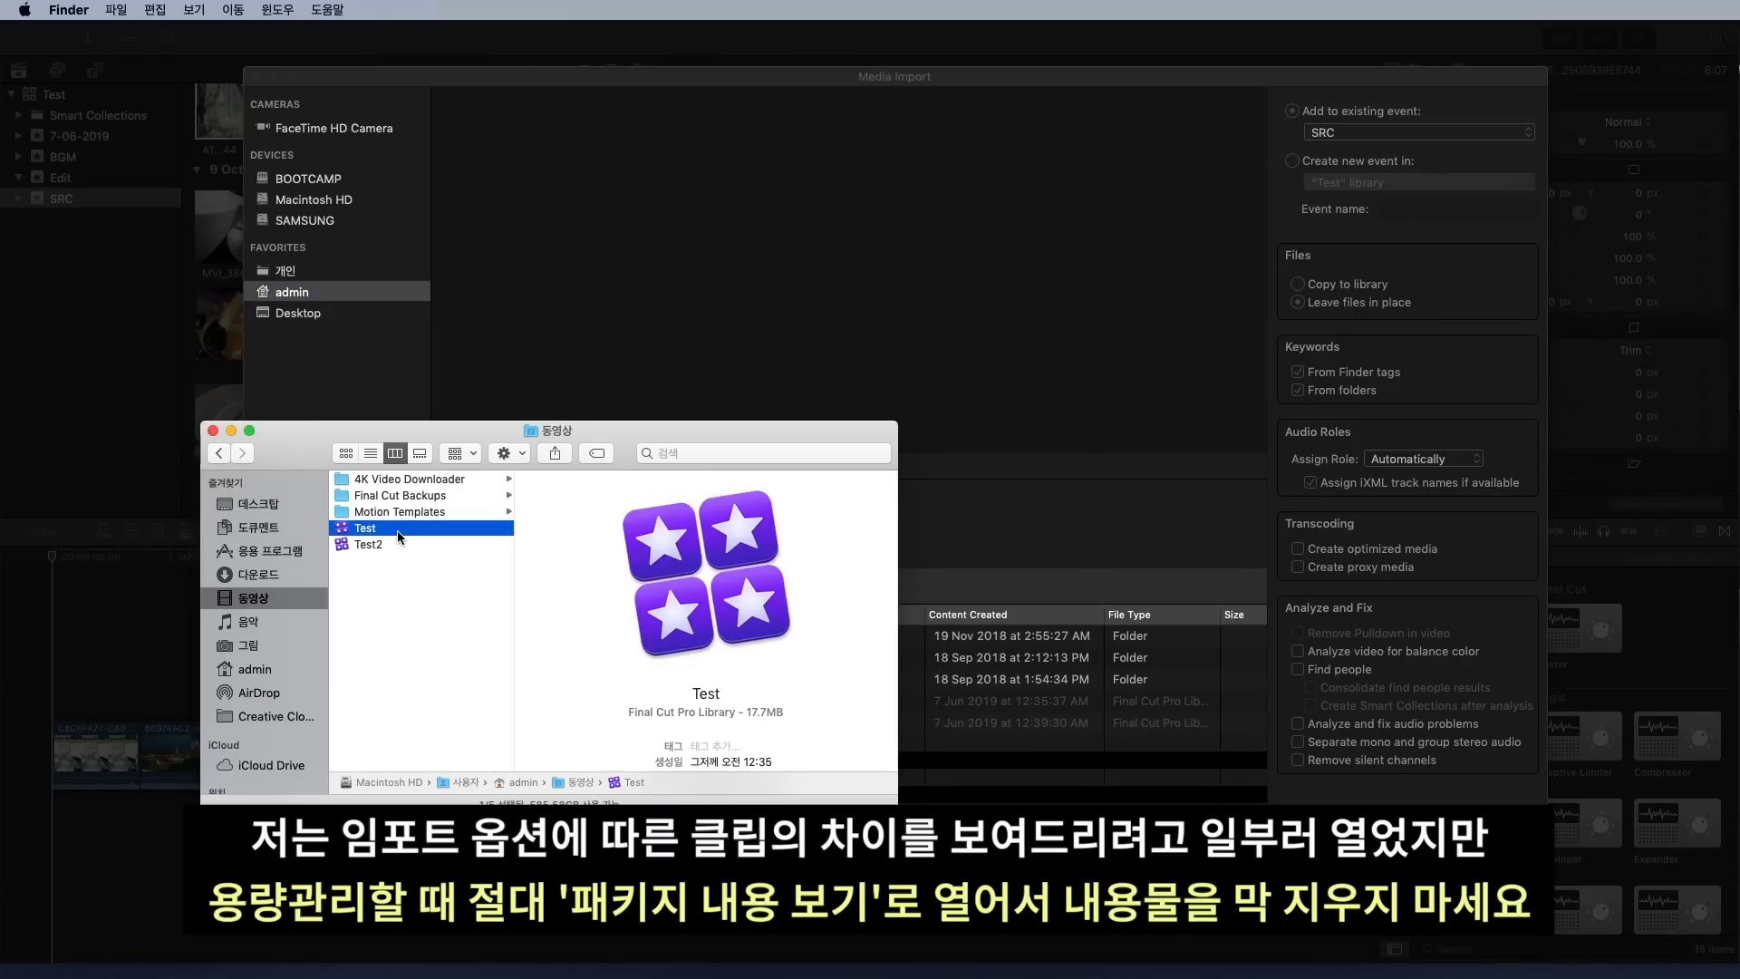
{"action": "right_click", "coordinate": [398, 533]}
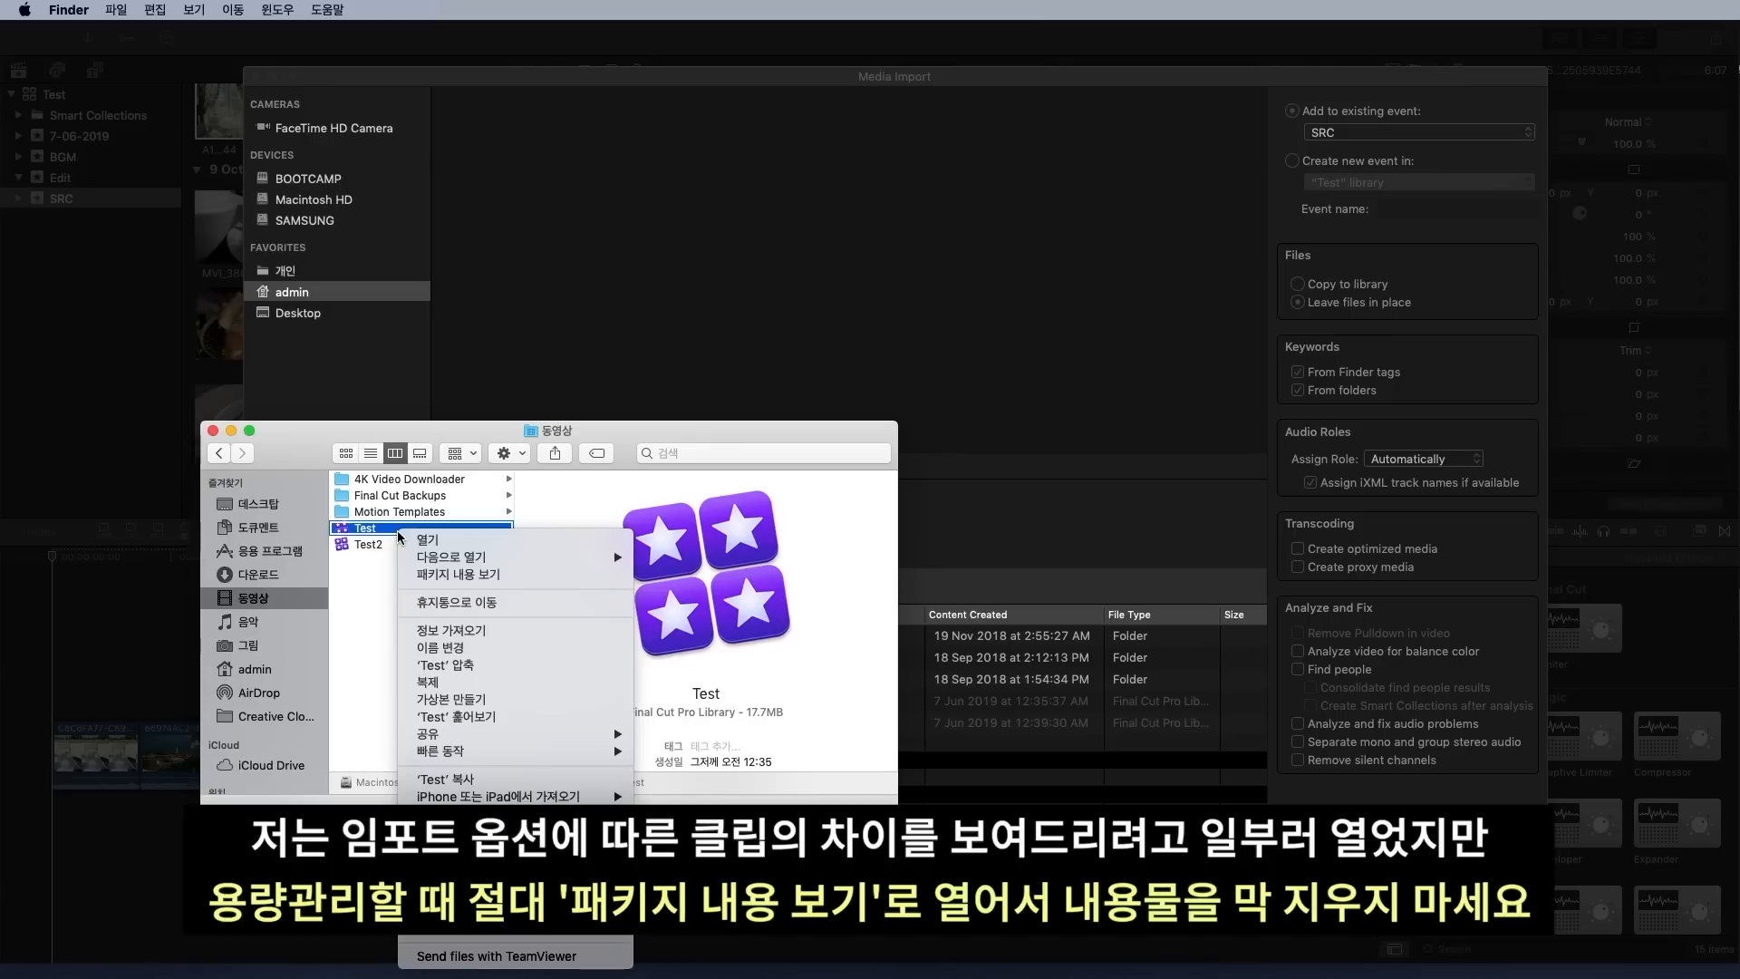
{"action": "left_click", "coordinate": [459, 580]}
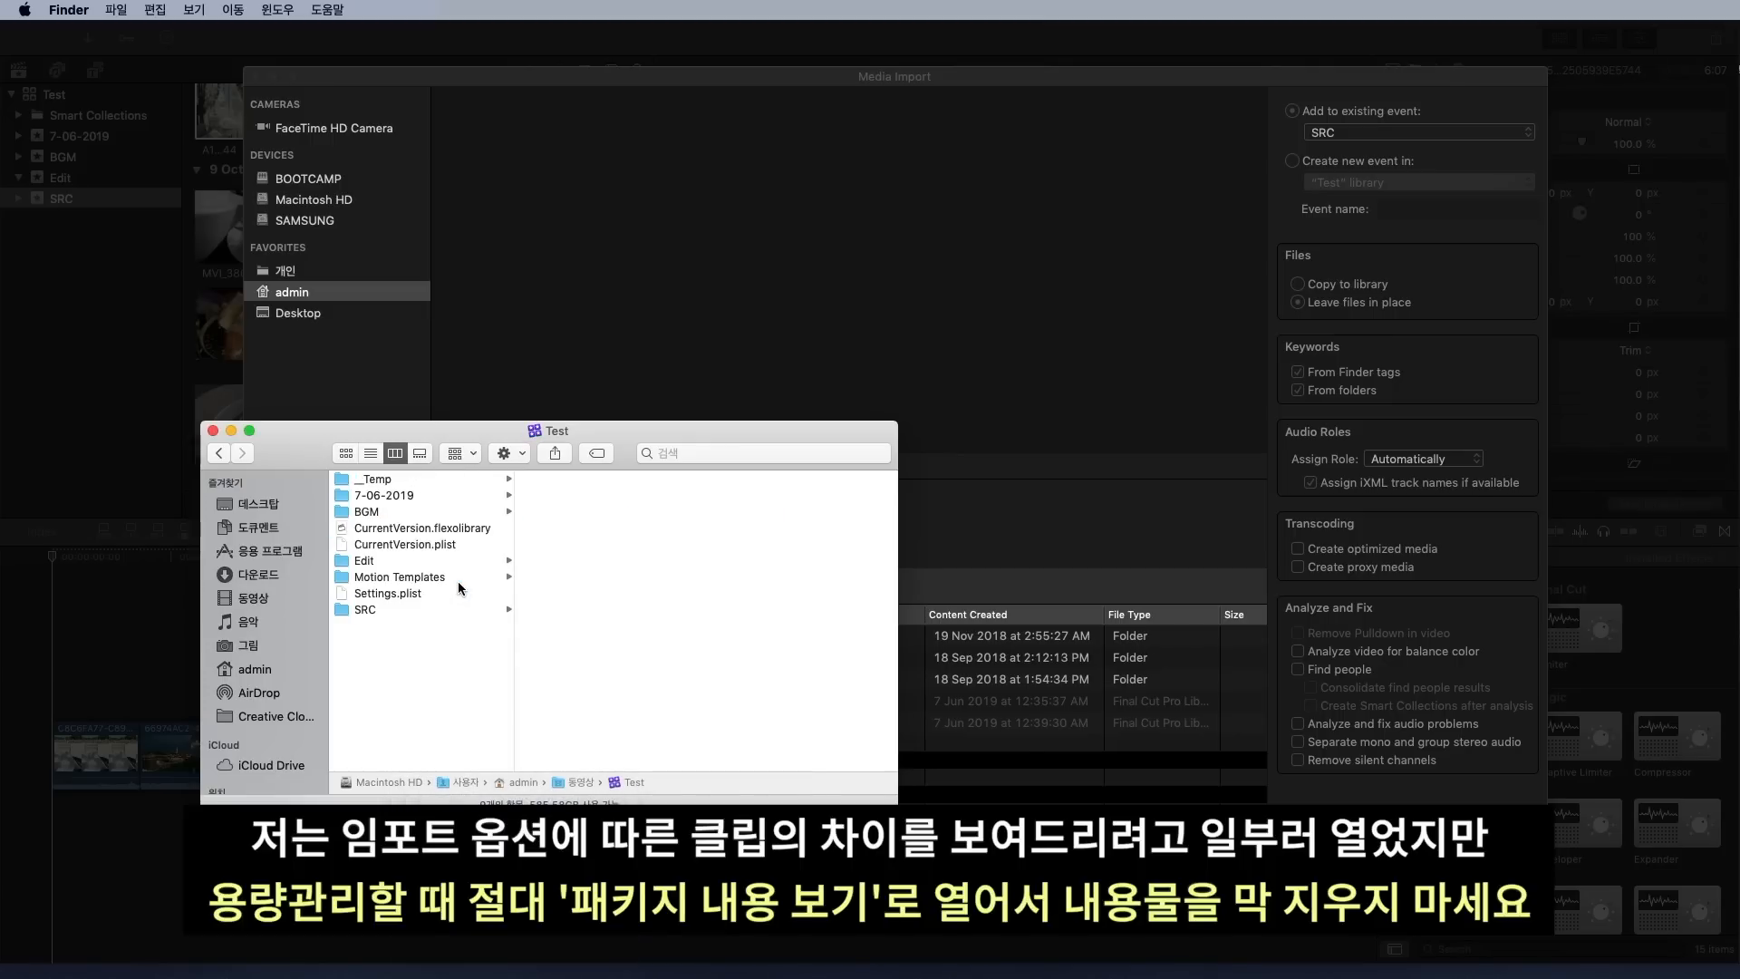
Examine the linked video files in the Original Media folder of the SRC event inside the Test library package
{"action": "left_click", "coordinate": [384, 609]}
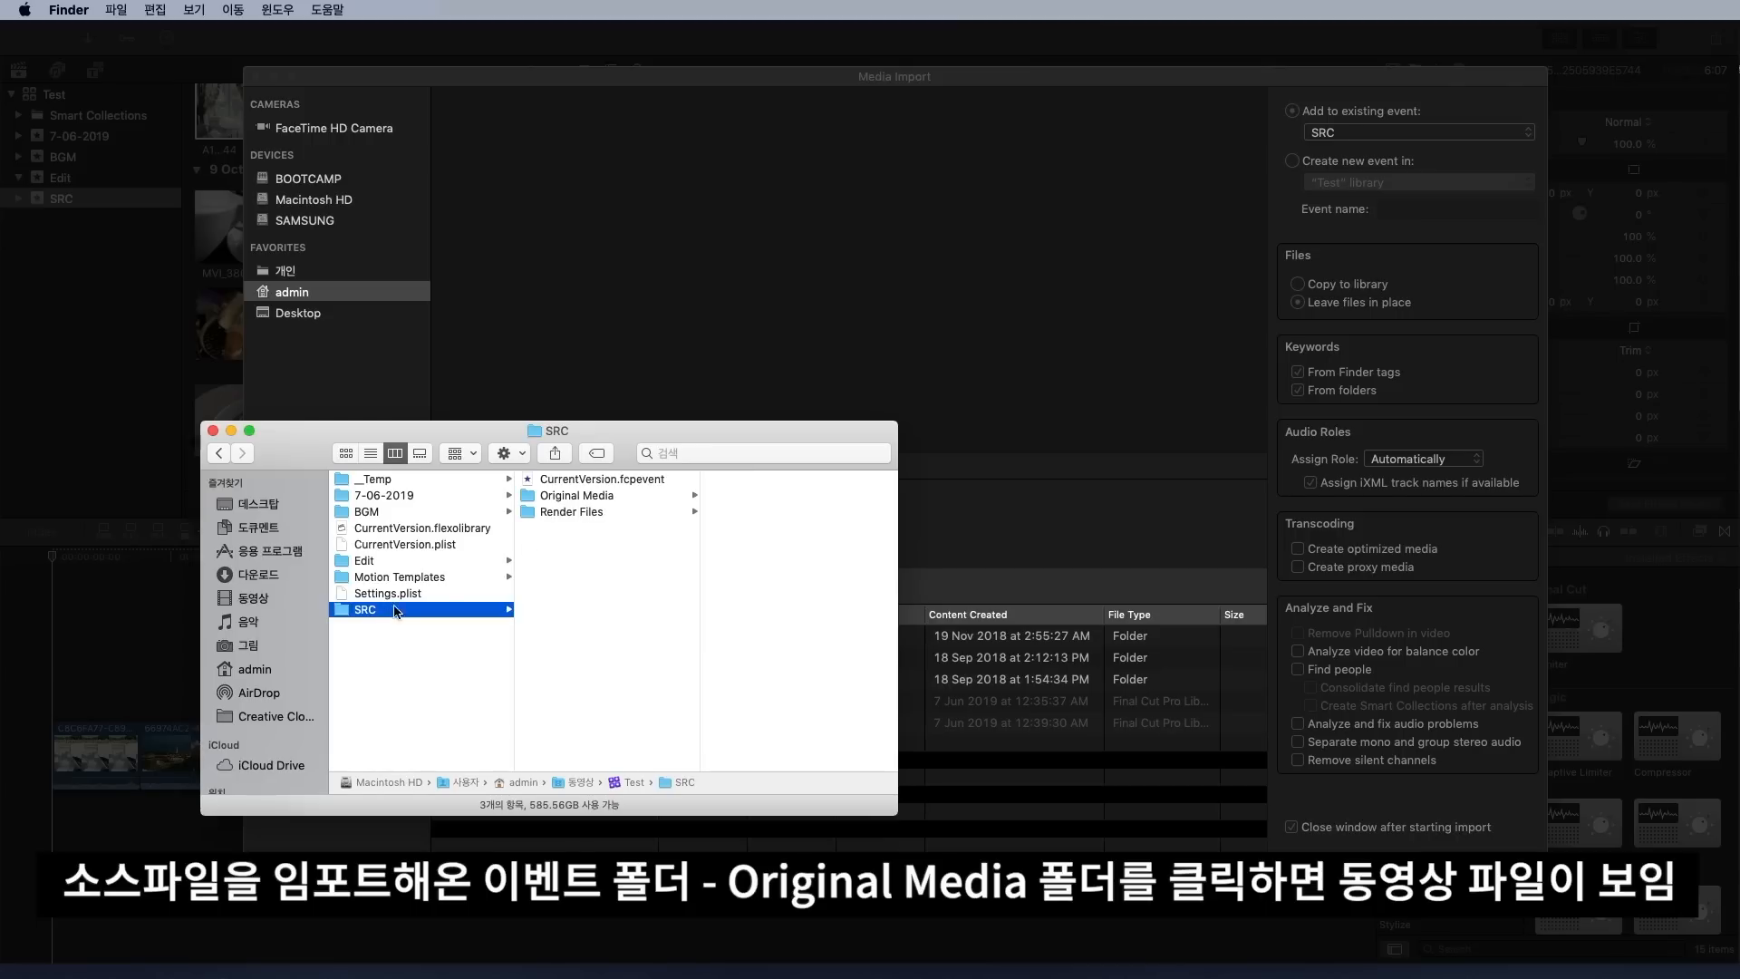
{"action": "left_click", "coordinate": [604, 500]}
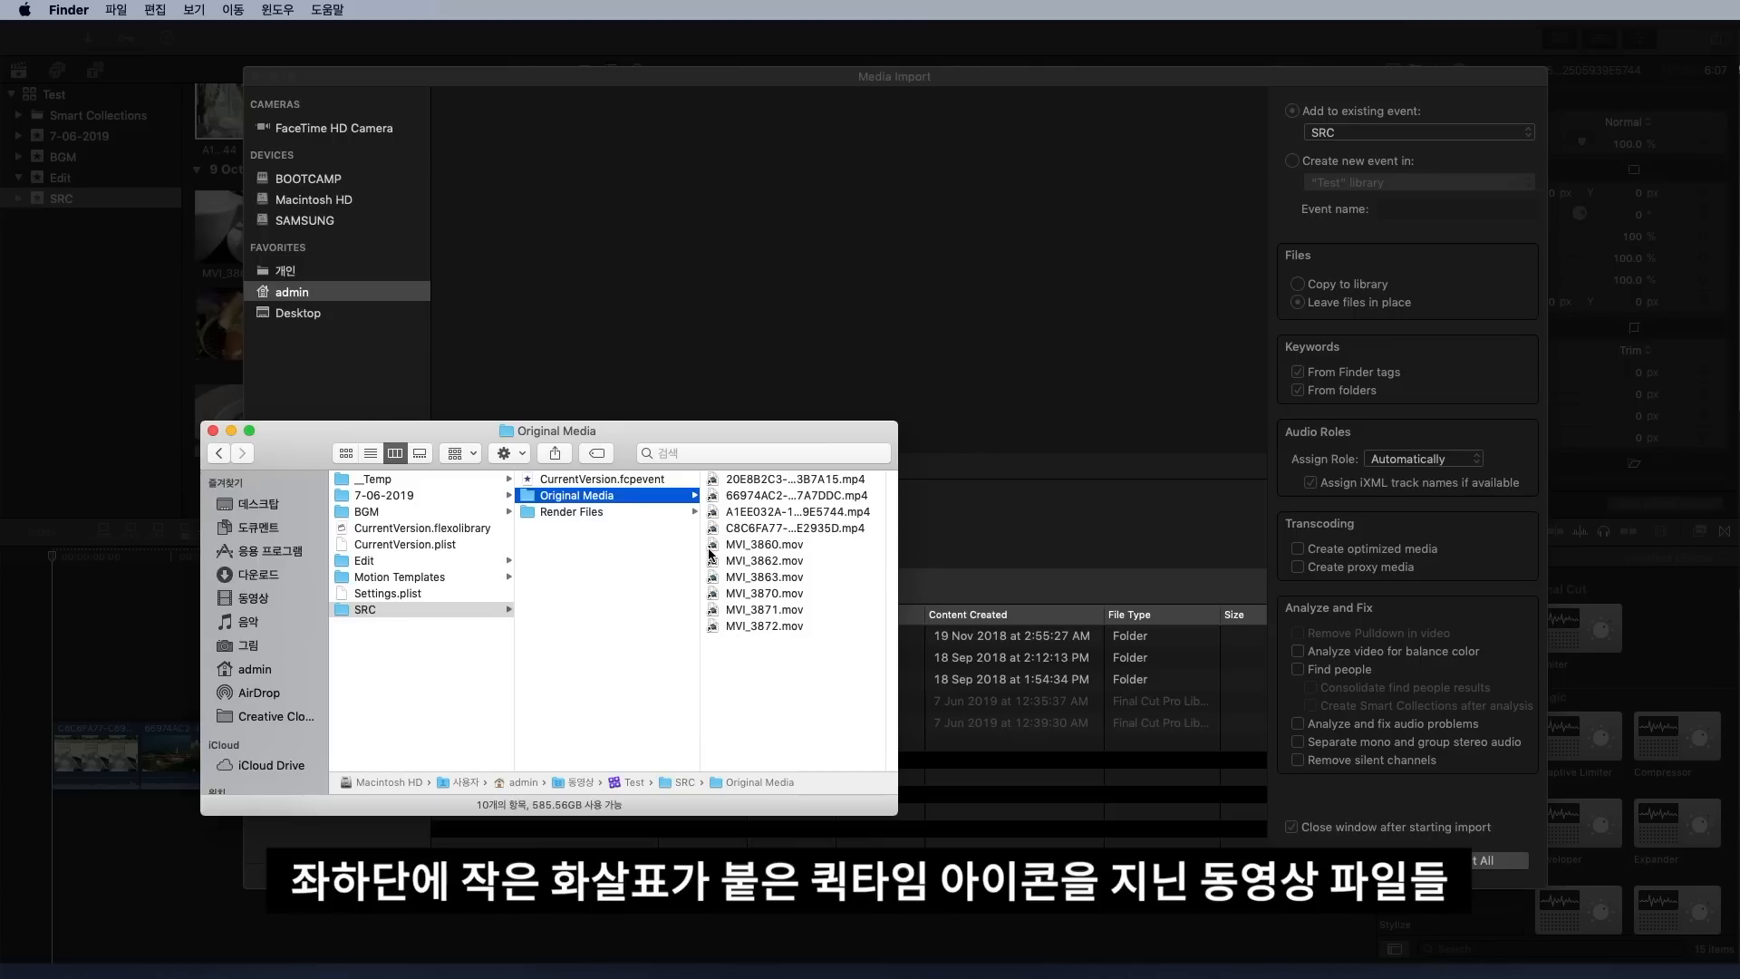
{"action": "left_click", "coordinate": [849, 490]}
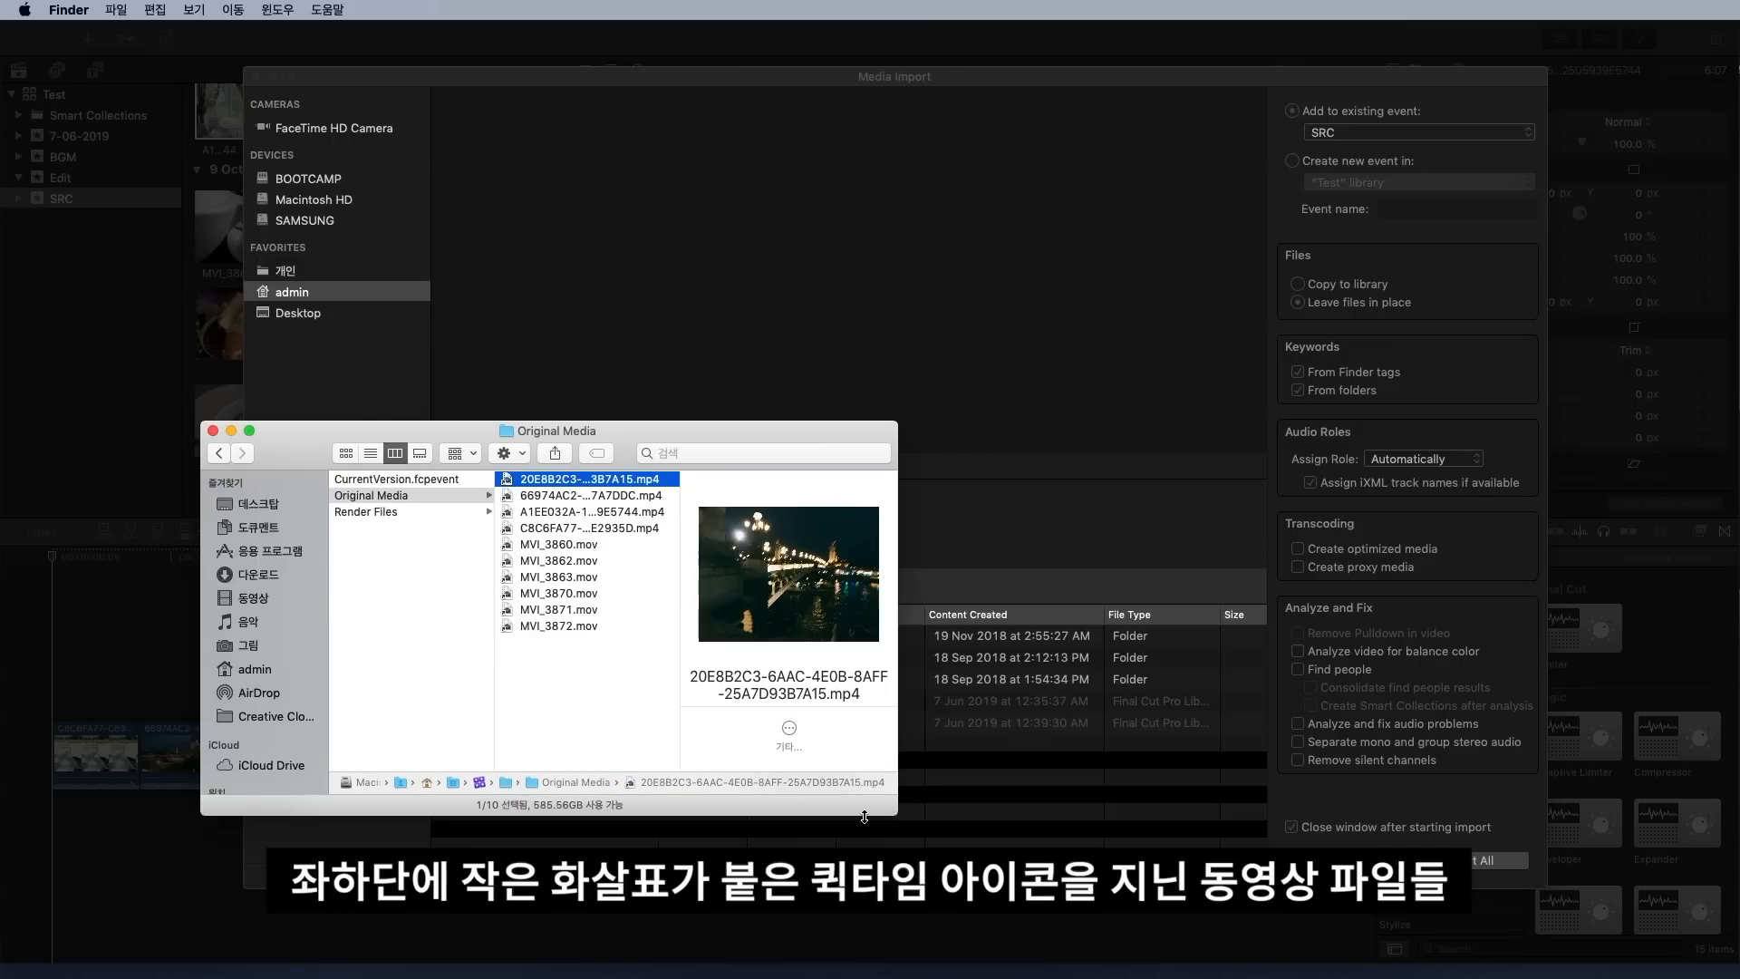
{"action": "left_click_drag", "start_coordinate": [862, 882], "coordinate": [862, 937]}
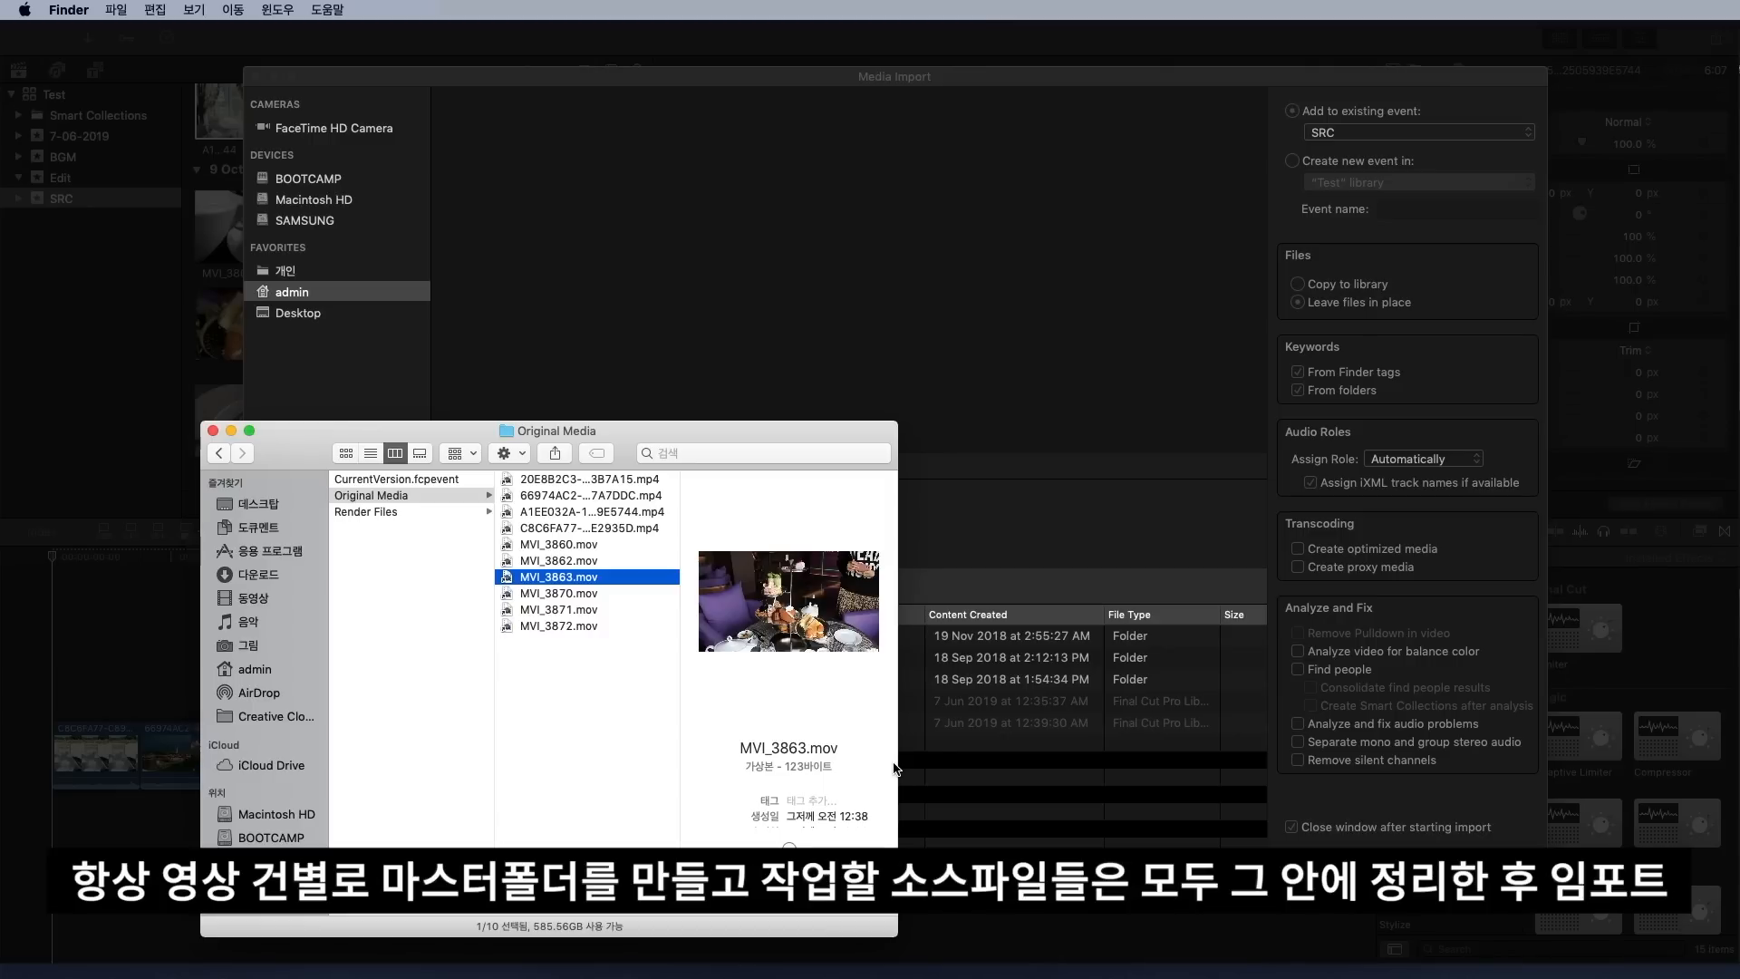
Set the import option to Copy to library and import both videos from the Video2 folder into the SRC event
{"action": "left_click", "coordinate": [1445, 318]}
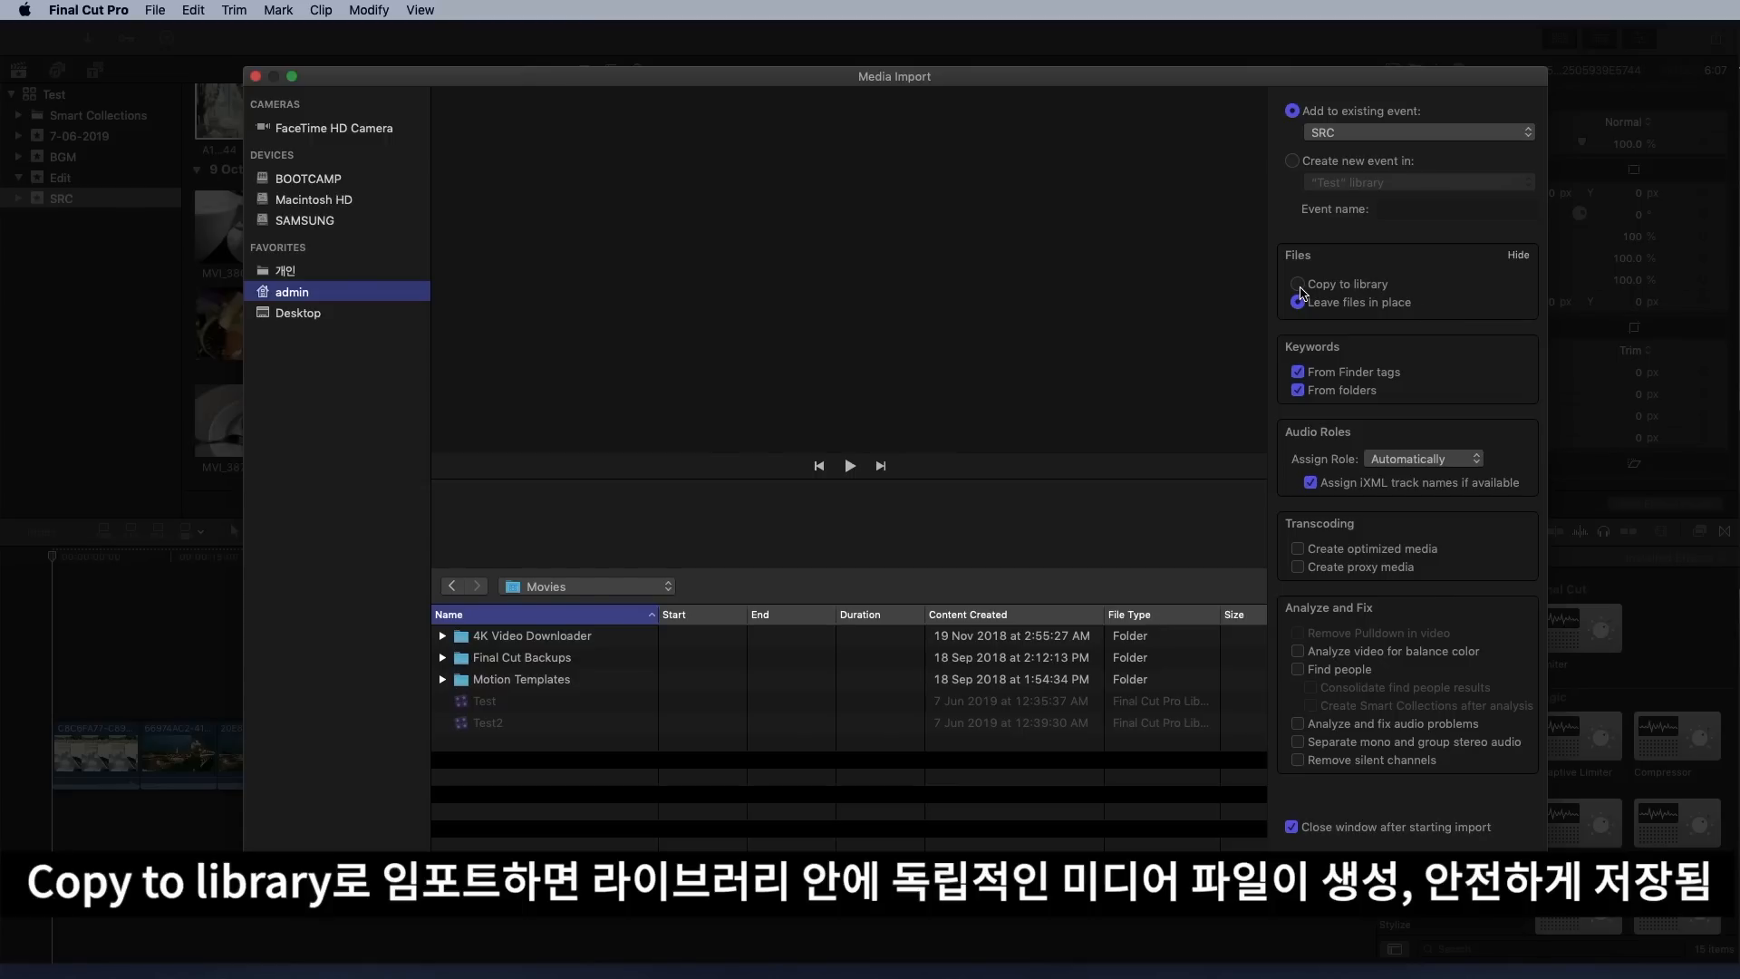
{"action": "left_click", "coordinate": [1299, 287]}
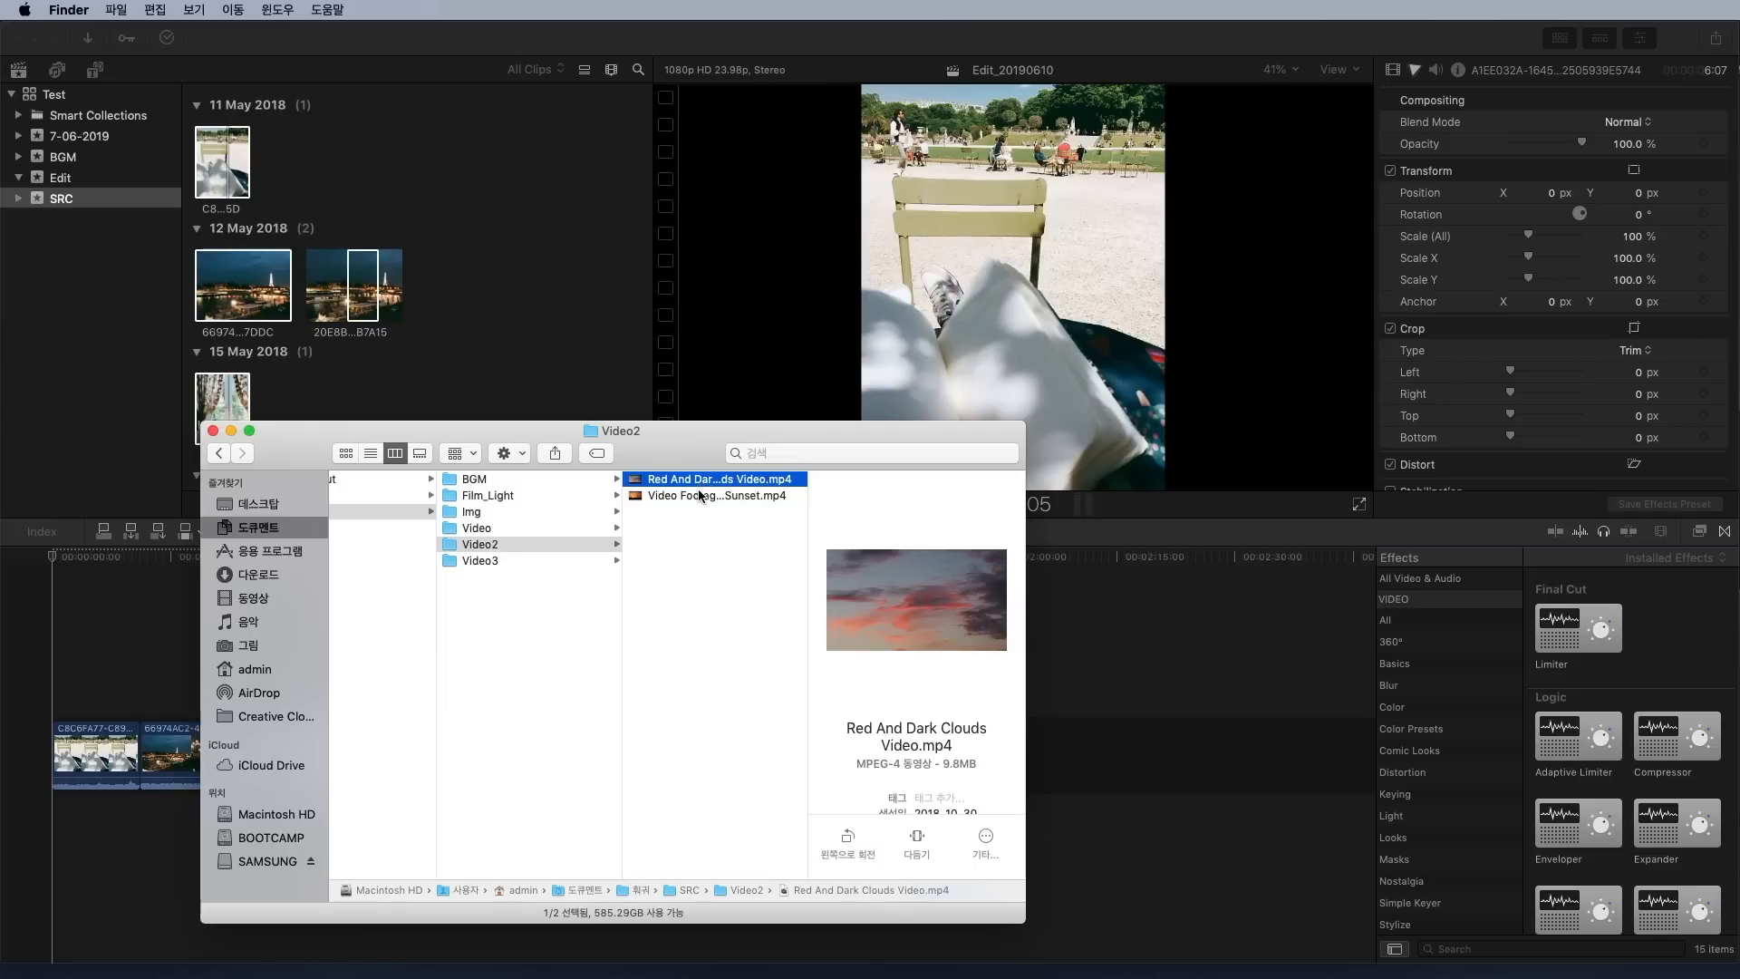
{"action": "left_click", "coordinate": [702, 495], "text": "shift"}
{"action": "left_click_drag", "start_coordinate": [701, 481], "coordinate": [575, 303]}
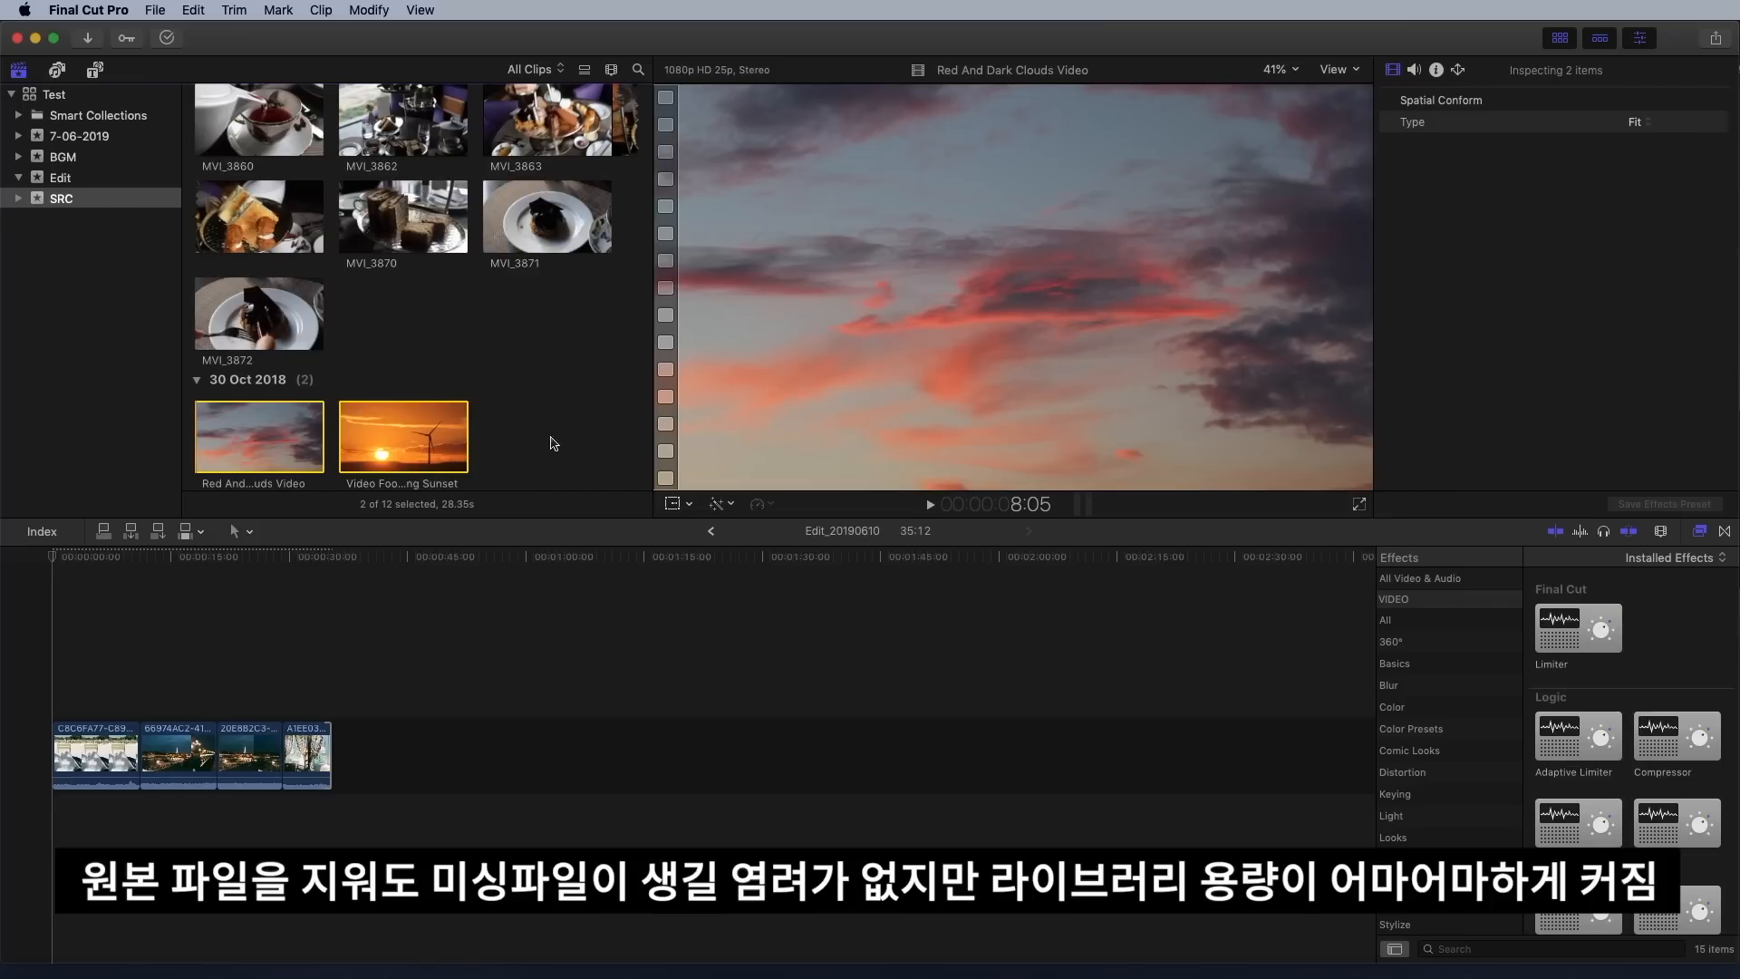
Return to the Movies folder in Finder and show the Test library's package contents again
{"action": "left_click", "coordinate": [567, 378]}
{"action": "left_click", "coordinate": [210, 941]}
{"action": "left_click", "coordinate": [281, 600]}
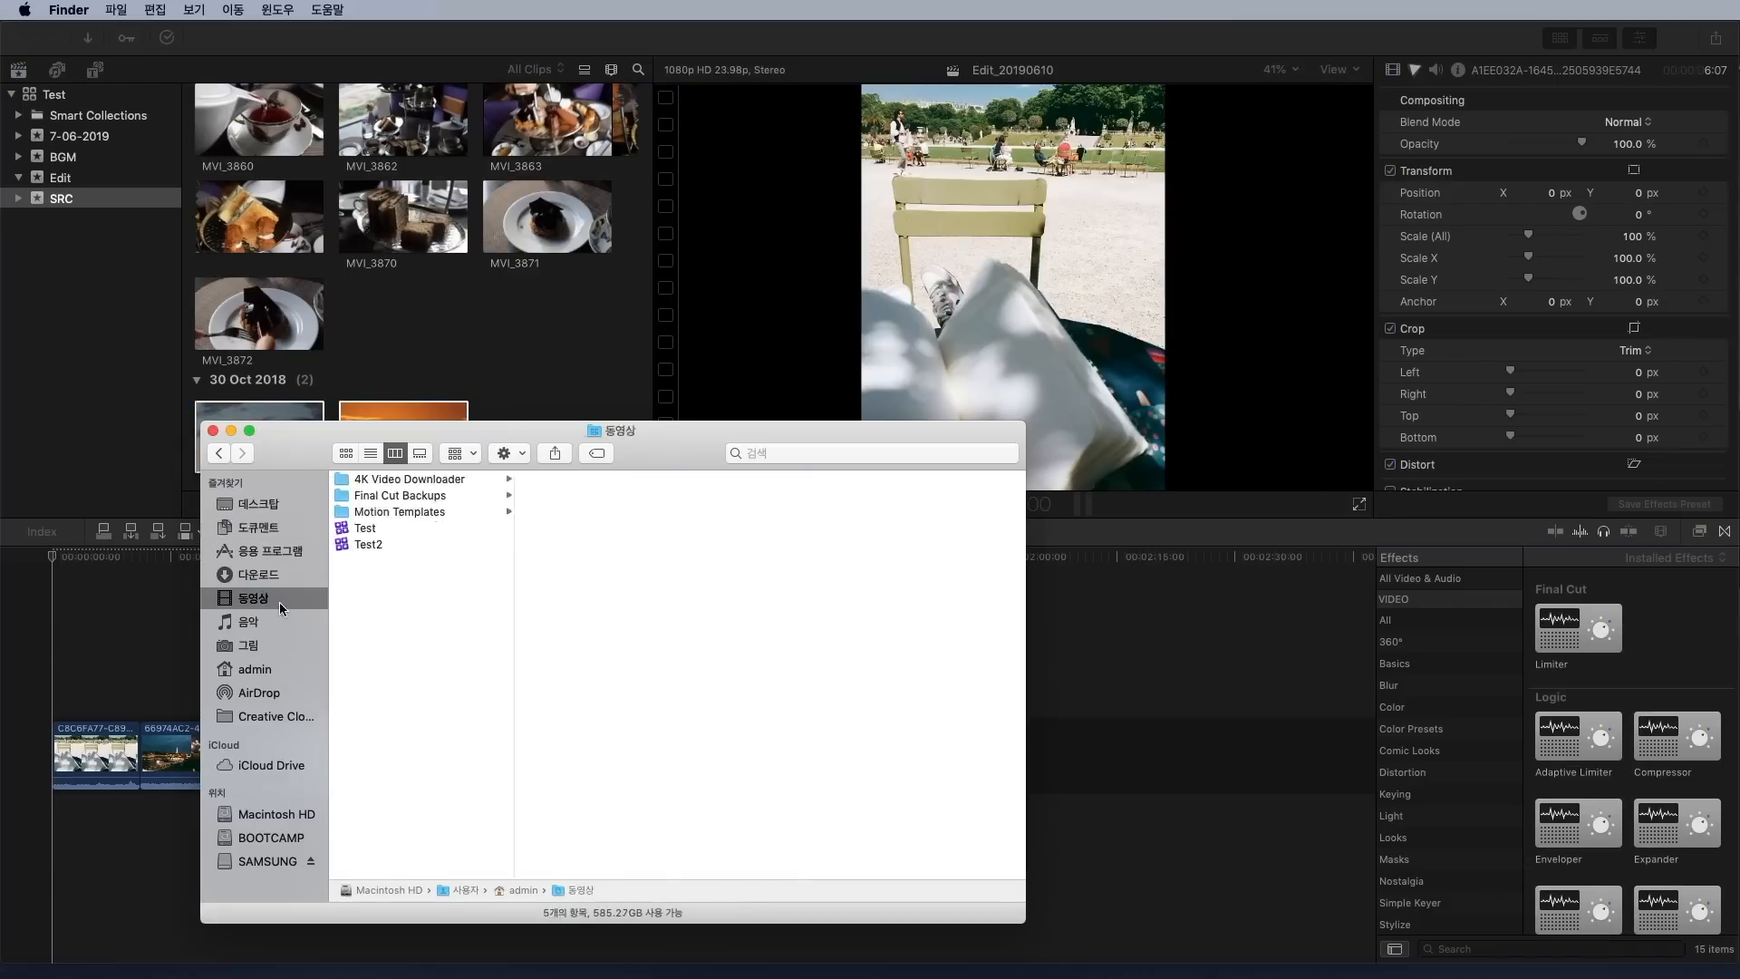
{"action": "right_click", "coordinate": [436, 532]}
{"action": "left_click", "coordinate": [527, 576]}
Examine the copied clouds and windmill sunset videos in the SRC event's Original Media folder
{"action": "left_click", "coordinate": [419, 613]}
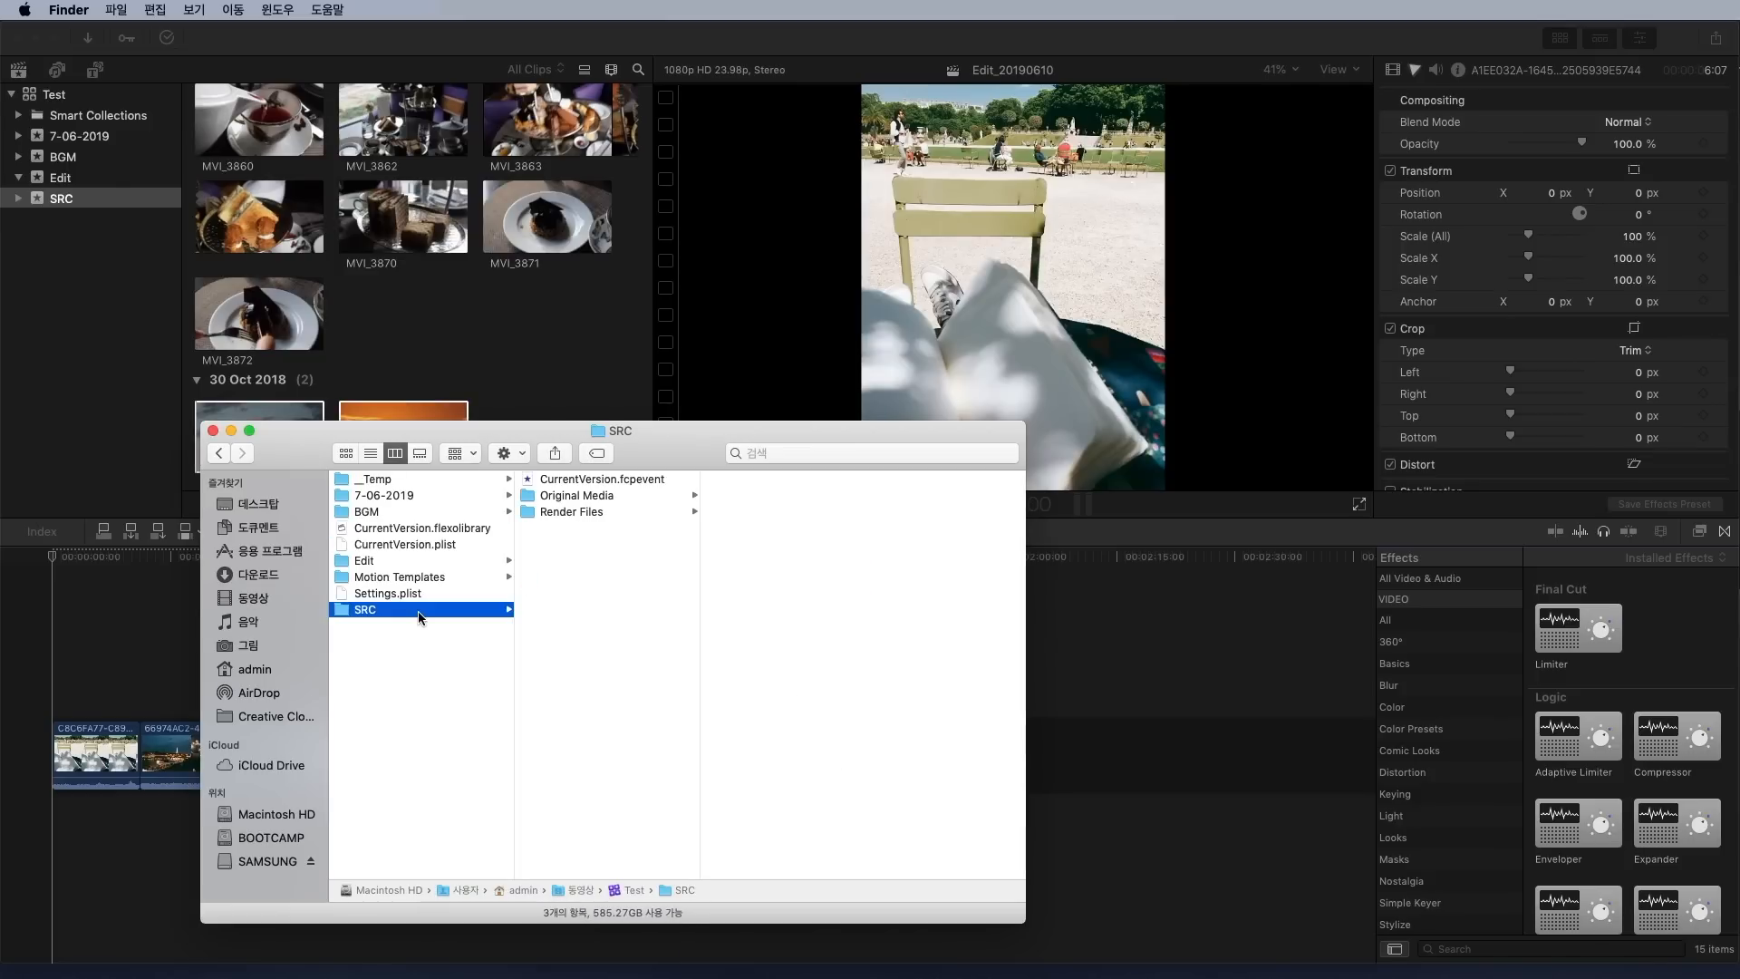
{"action": "left_click", "coordinate": [556, 499]}
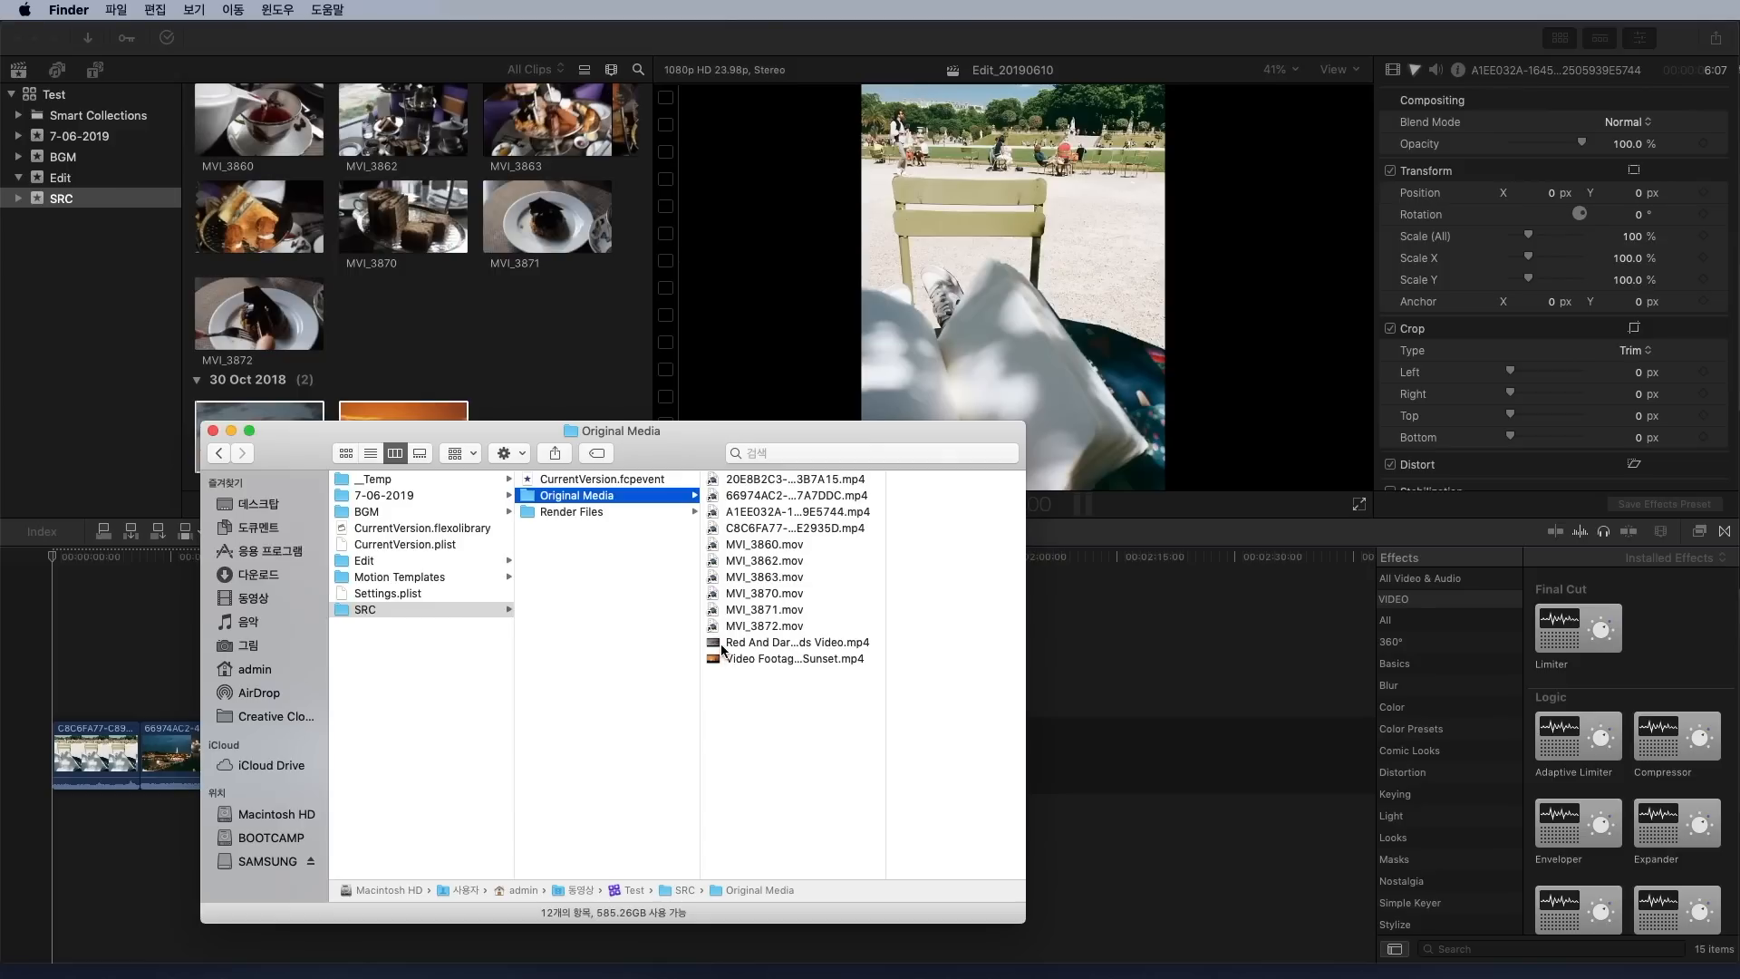
{"action": "left_click", "coordinate": [724, 645]}
{"action": "key", "text": "Return"}
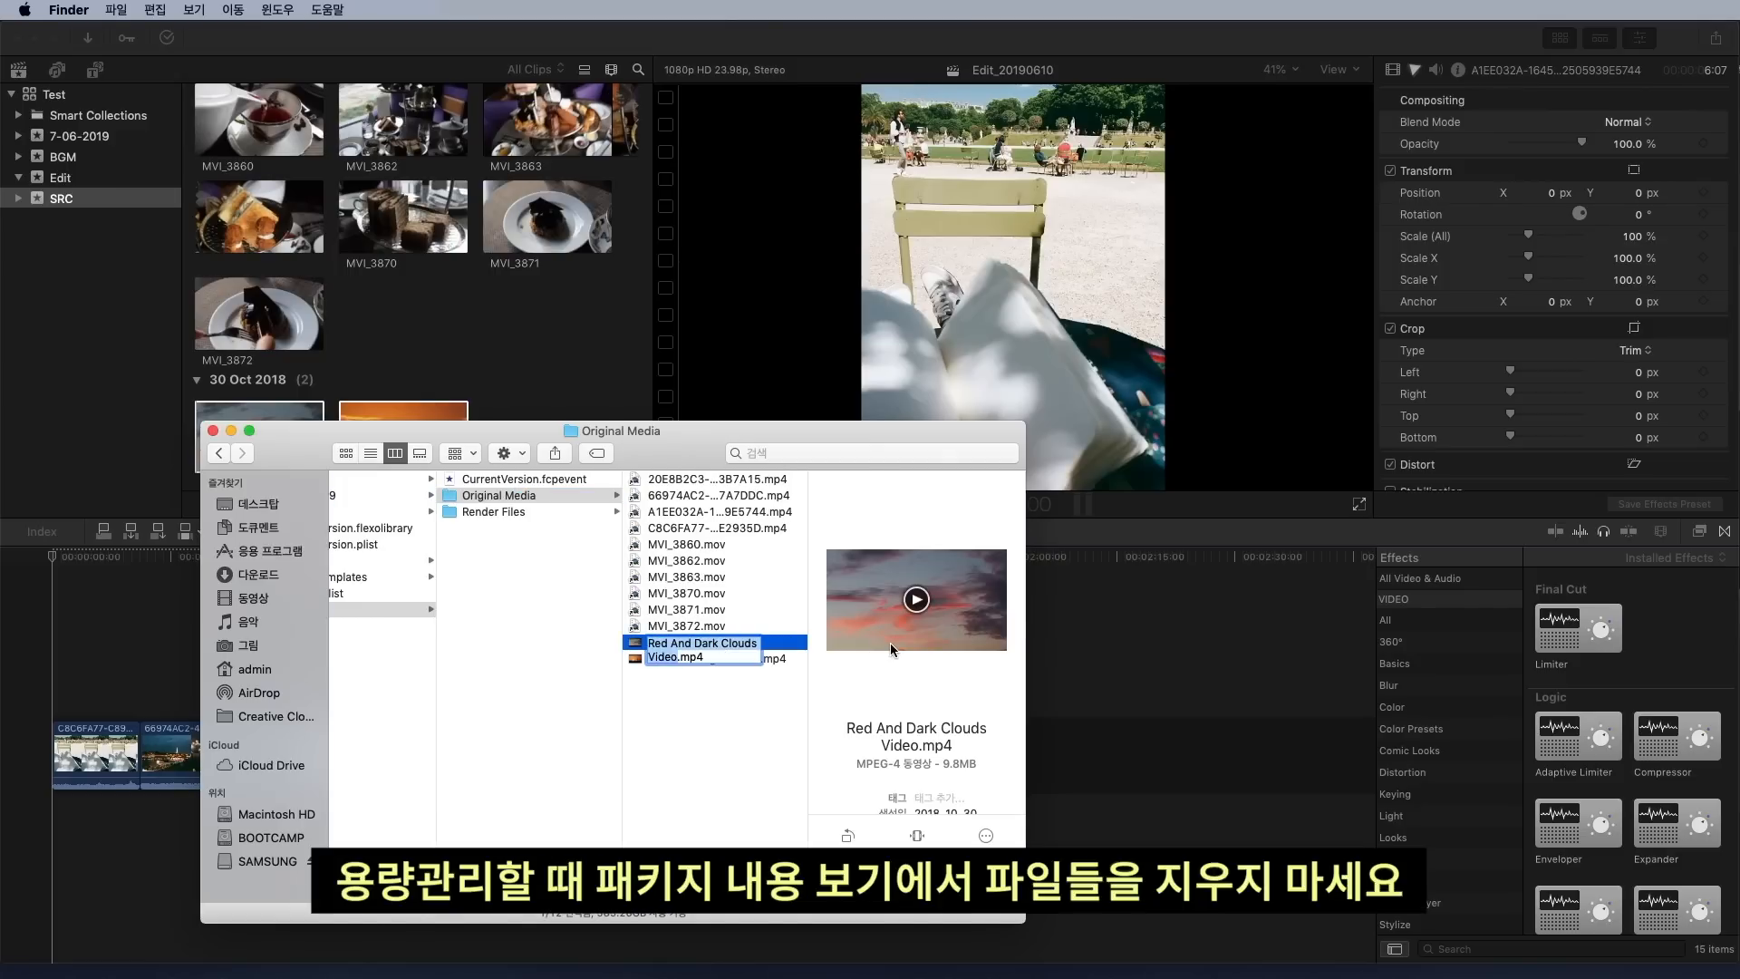
{"action": "left_click", "coordinate": [788, 662]}
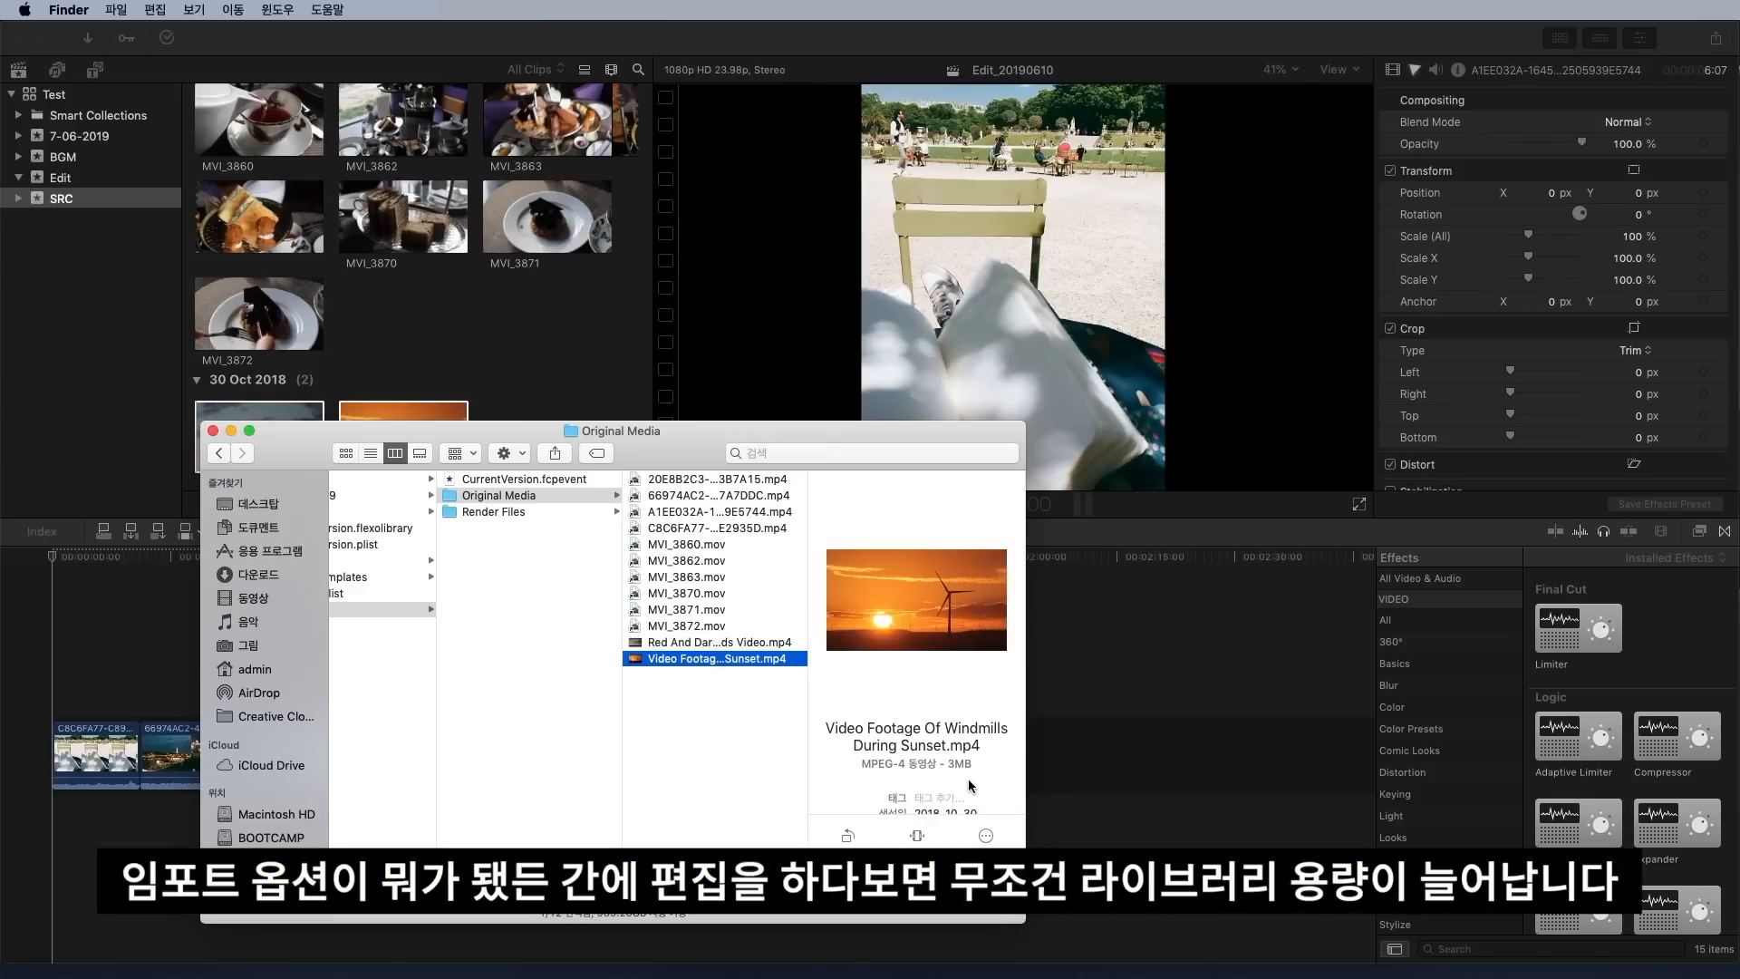
Return to Final Cut Pro, render all four selected clips of Edit_20190610, and check the rendering progress in Background Tasks
{"action": "left_click", "coordinate": [62, 907]}
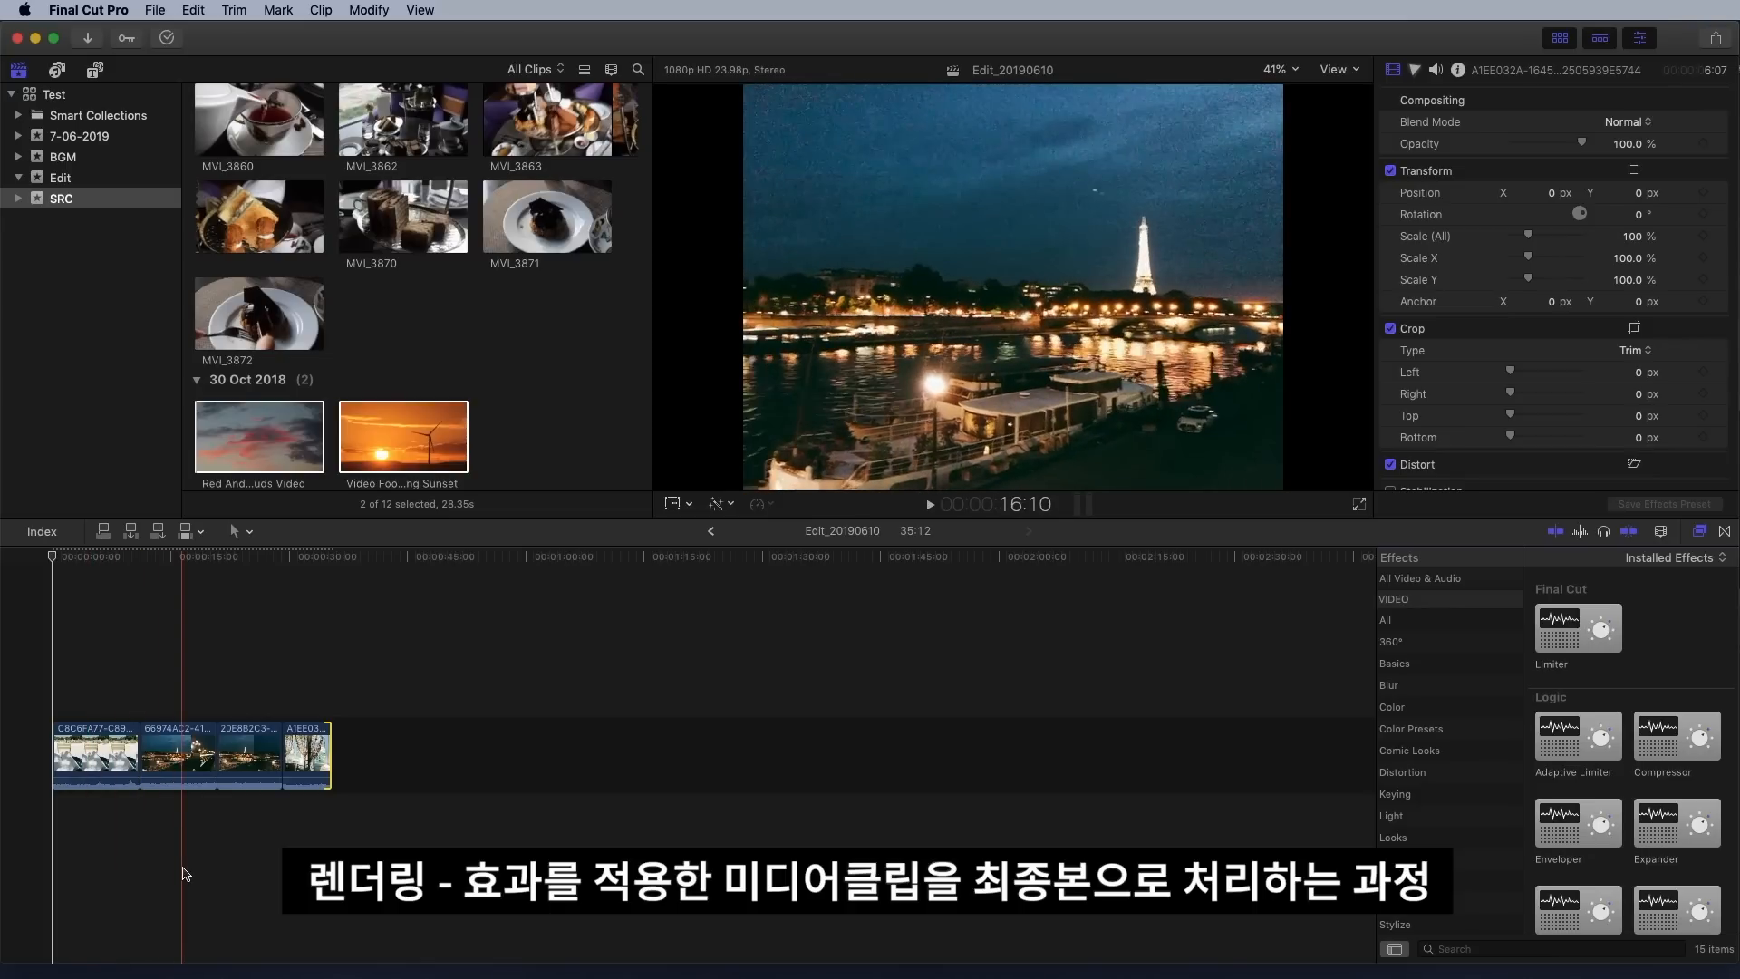
{"action": "left_click_drag", "start_coordinate": [364, 857], "coordinate": [12, 704]}
{"action": "left_click", "coordinate": [199, 11]}
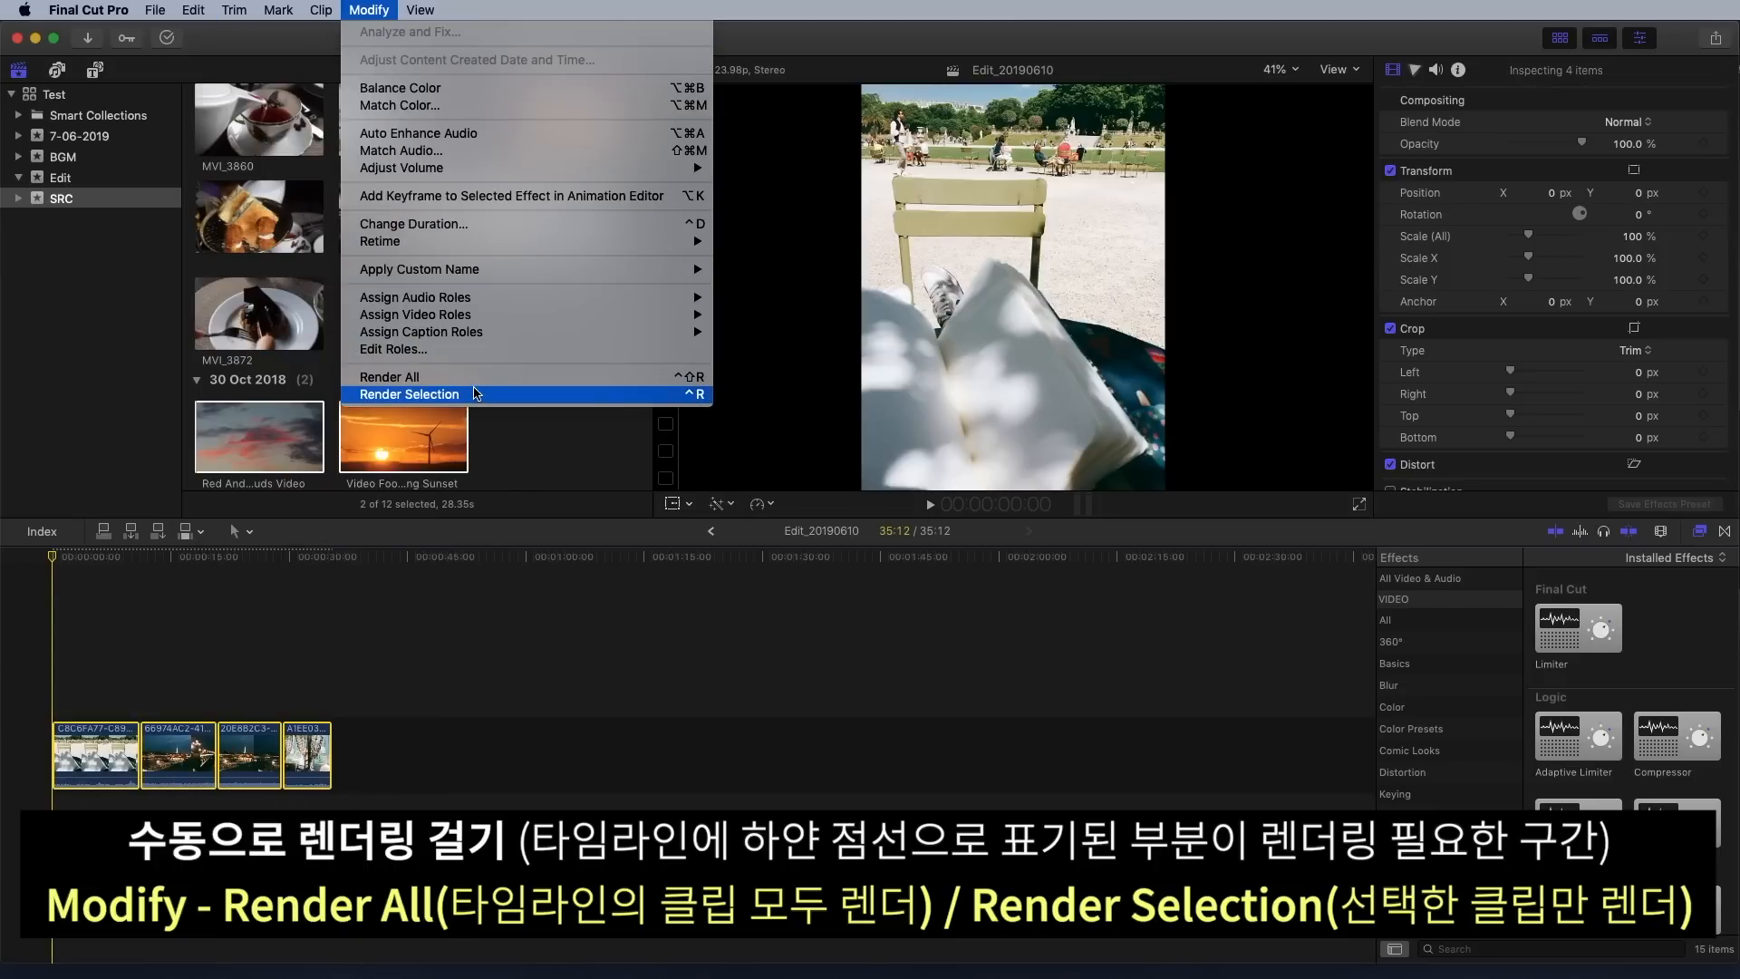
{"action": "left_click", "coordinate": [474, 393]}
{"action": "left_click", "coordinate": [166, 37]}
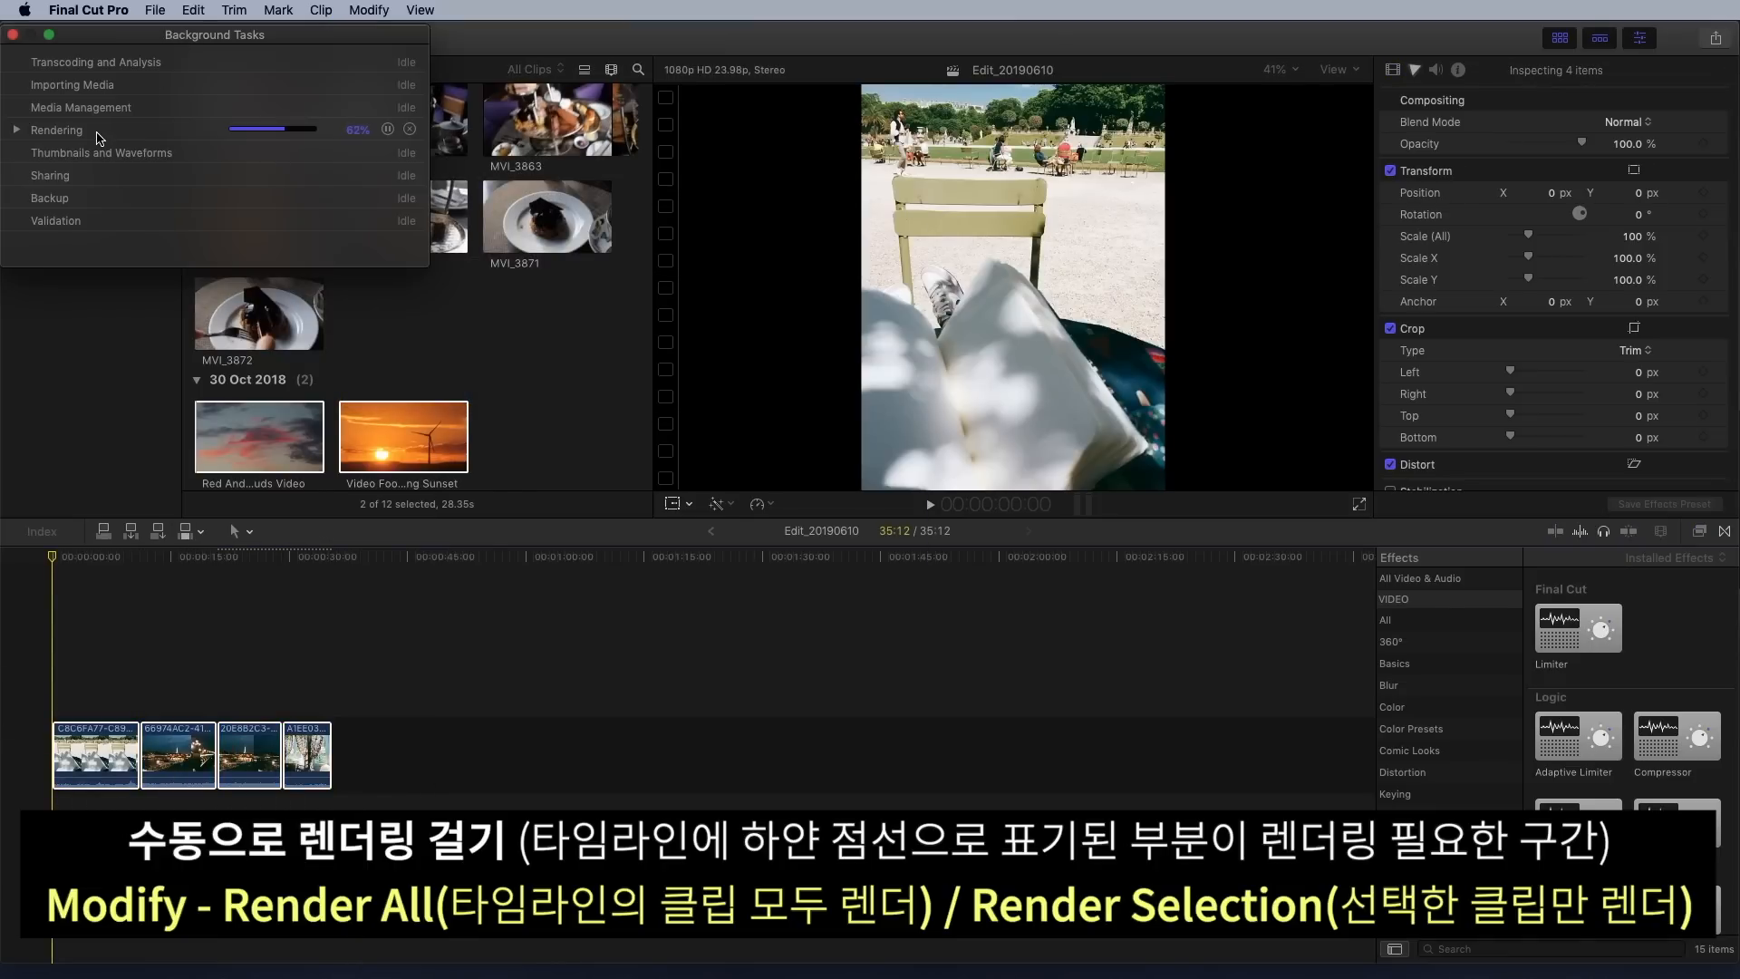
{"action": "left_click", "coordinate": [13, 36]}
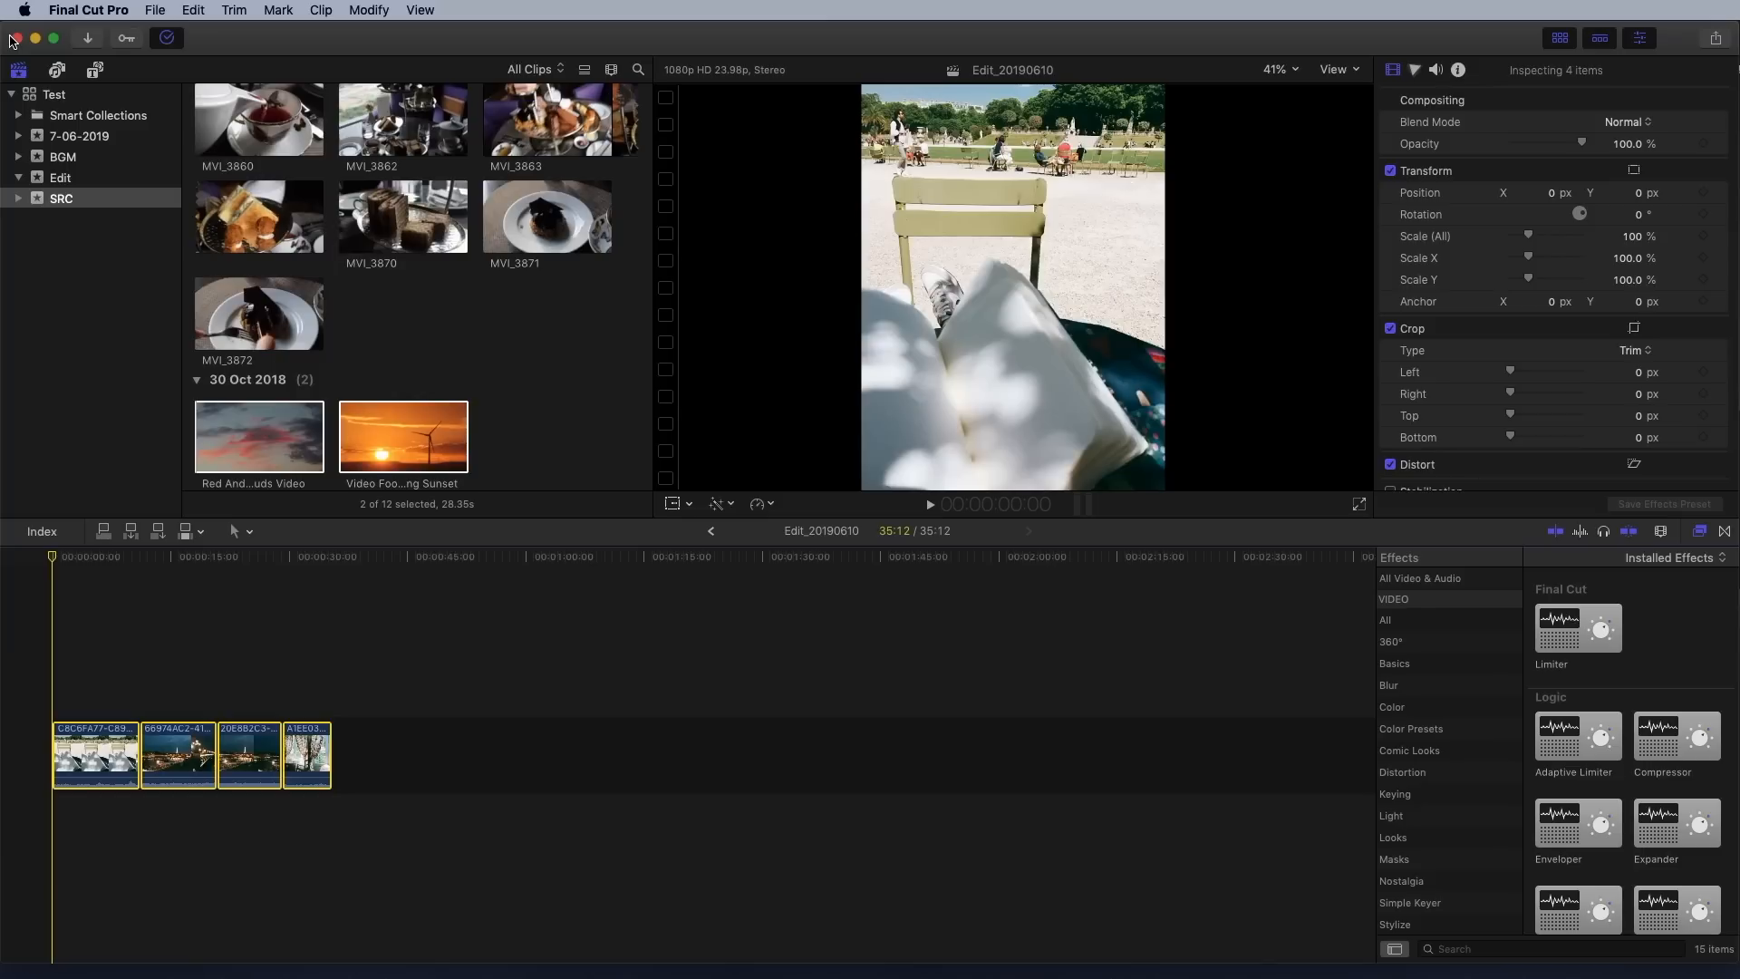
Trim the start of the first timeline clip to about 7 seconds' duration and set its overall scale to 188 %
{"action": "left_click_drag", "start_coordinate": [53, 755], "coordinate": [84, 755]}
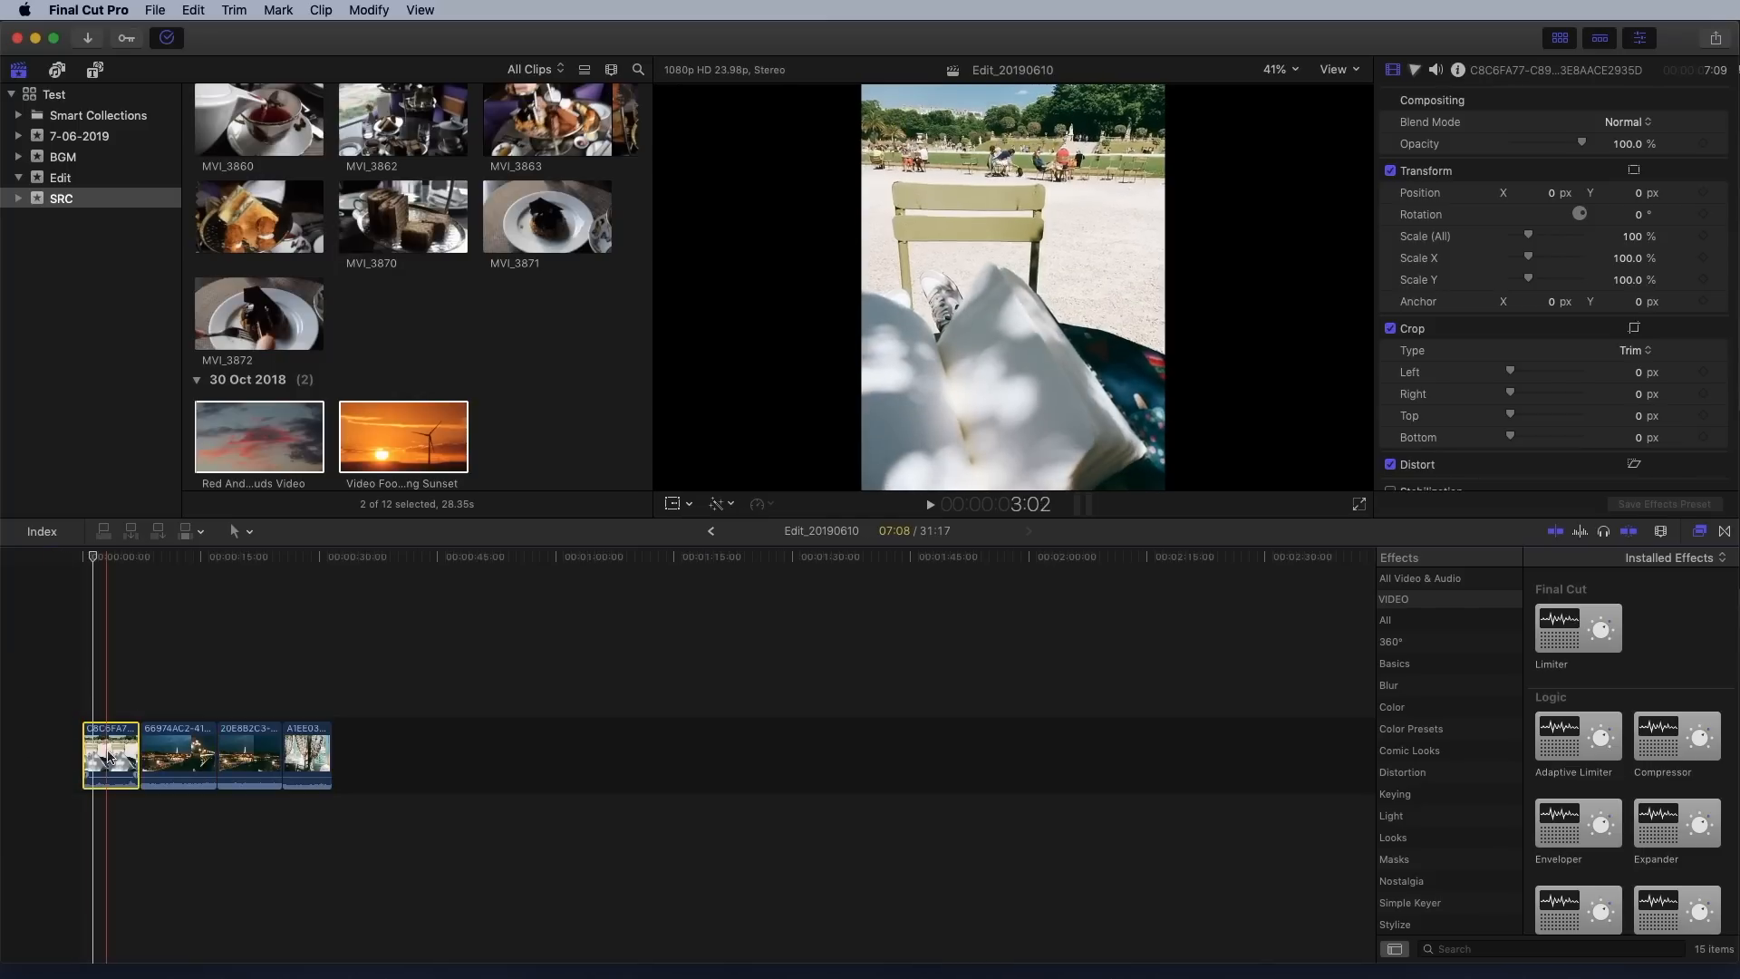
{"action": "left_click_drag", "start_coordinate": [1528, 235], "coordinate": [1557, 241]}
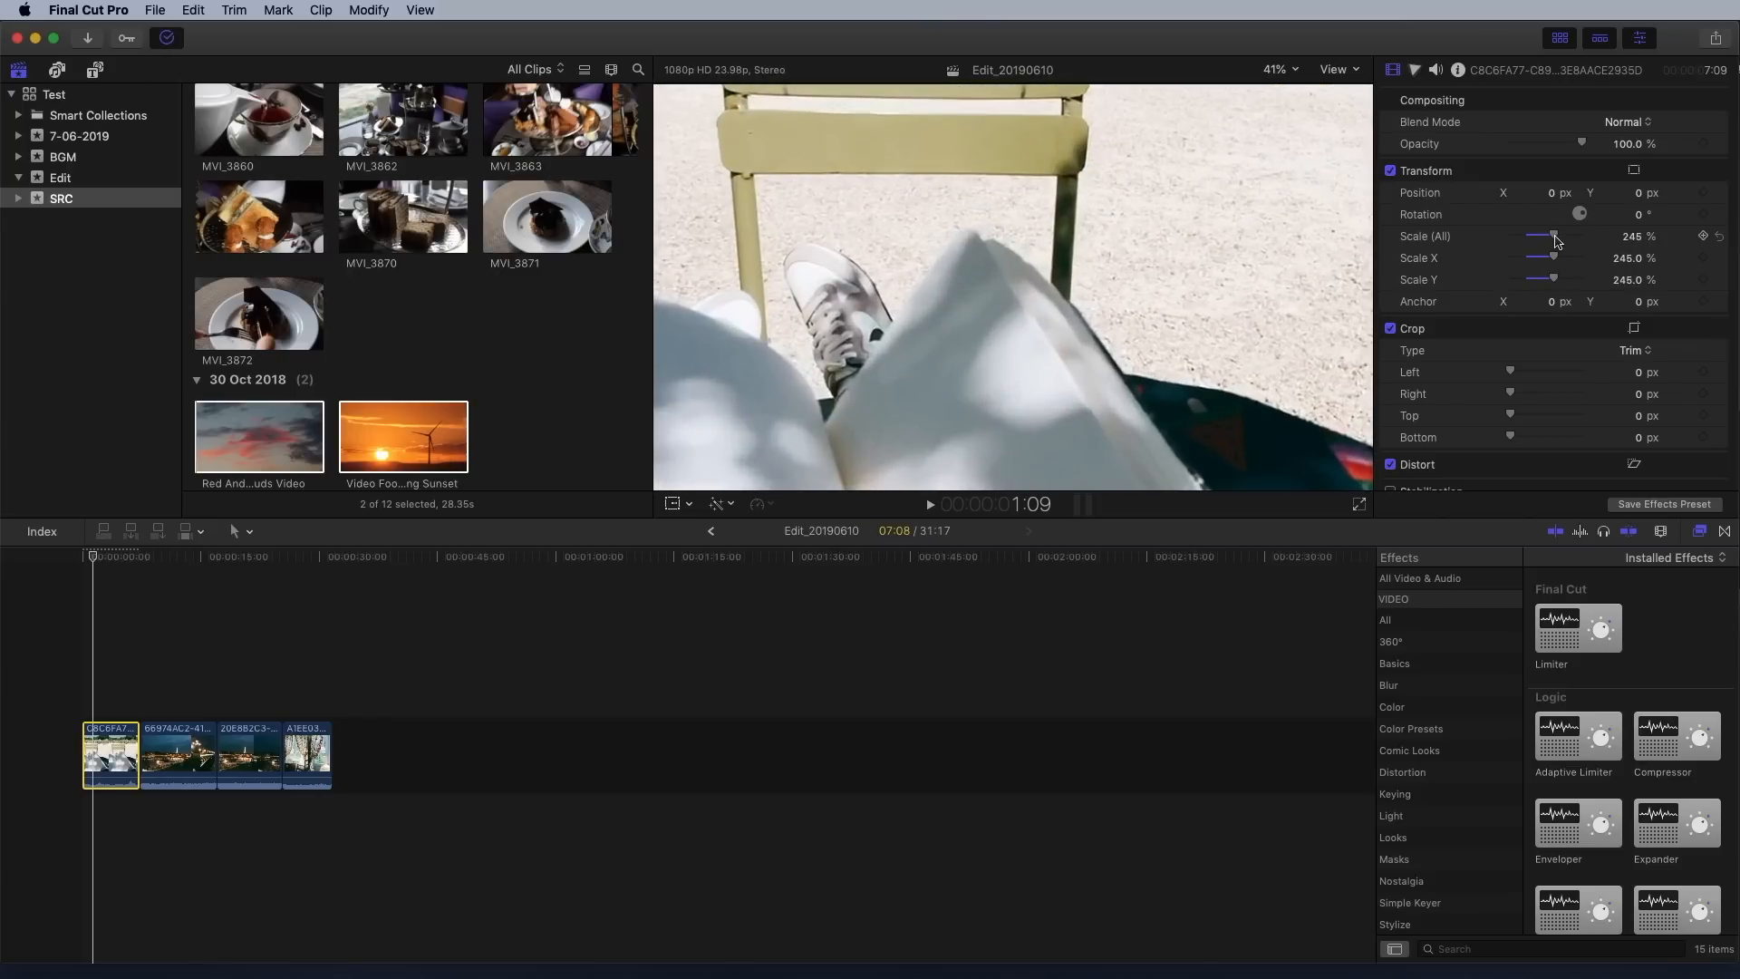
{"action": "left_click", "coordinate": [60, 562]}
{"action": "key", "text": "space"}
{"action": "key", "text": "space"}
{"action": "left_click_drag", "start_coordinate": [1553, 235], "coordinate": [1543, 236]}
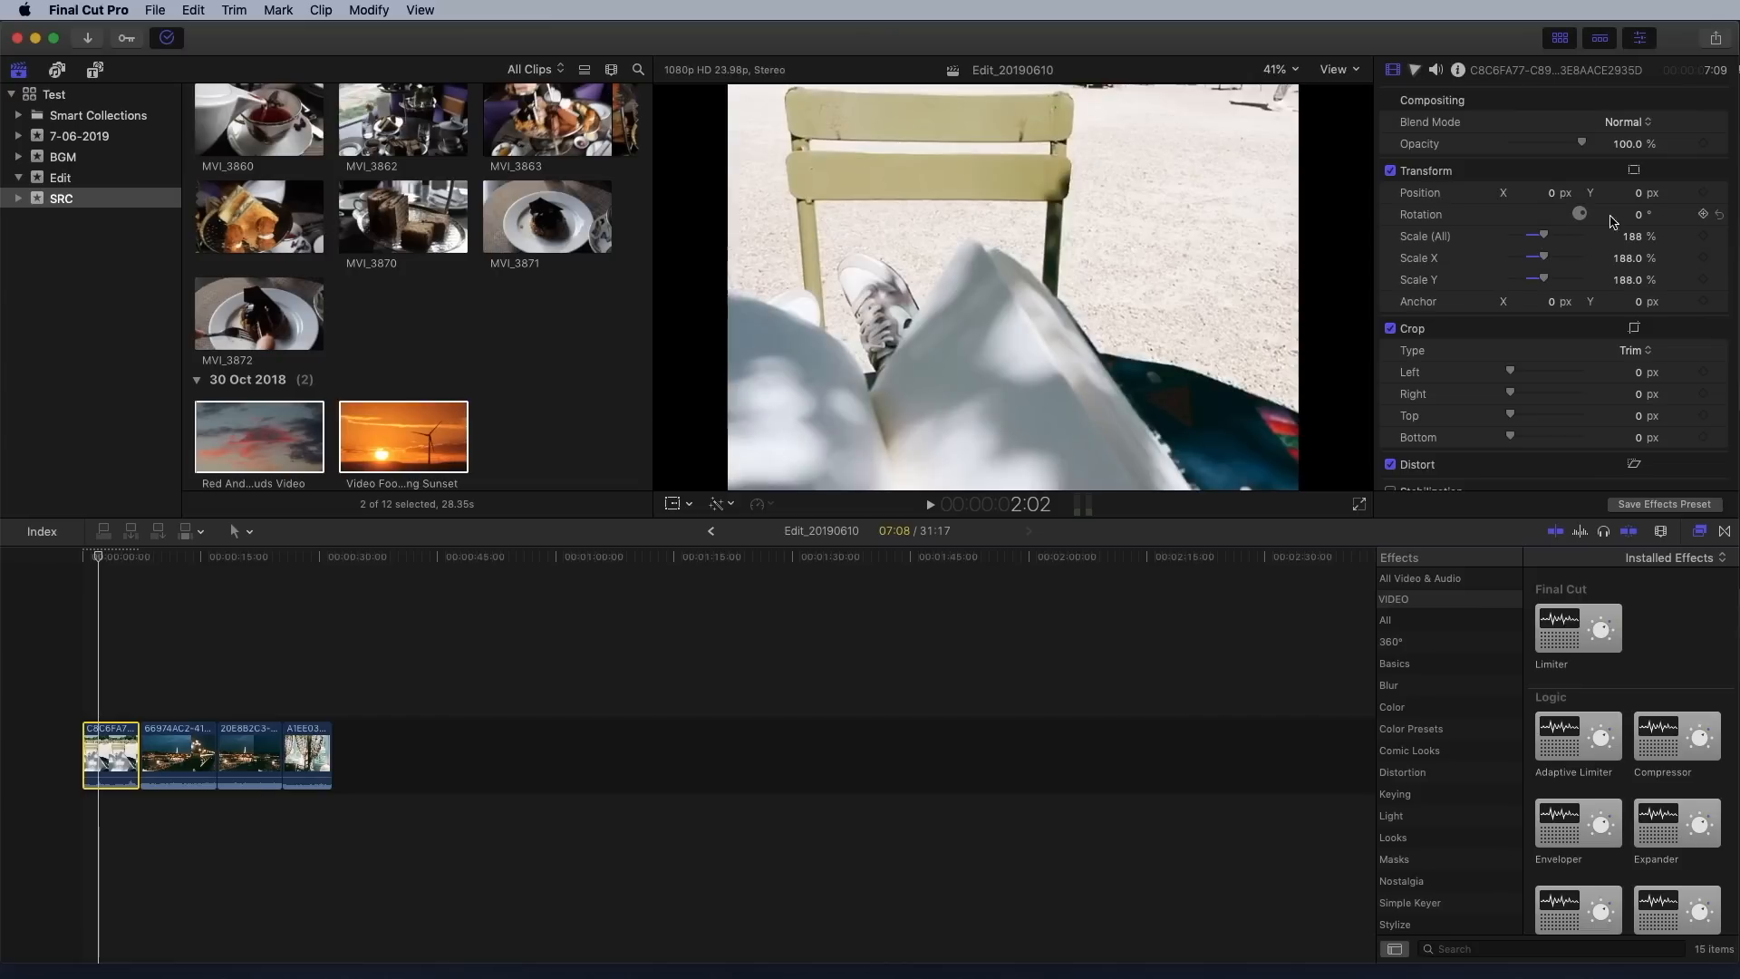
Set the first clip's Y position to 176 px and render the selected clip
{"action": "left_click_drag", "start_coordinate": [1642, 201], "coordinate": [1658, 201]}
{"action": "left_click", "coordinate": [355, 10]}
{"action": "left_click", "coordinate": [439, 399]}
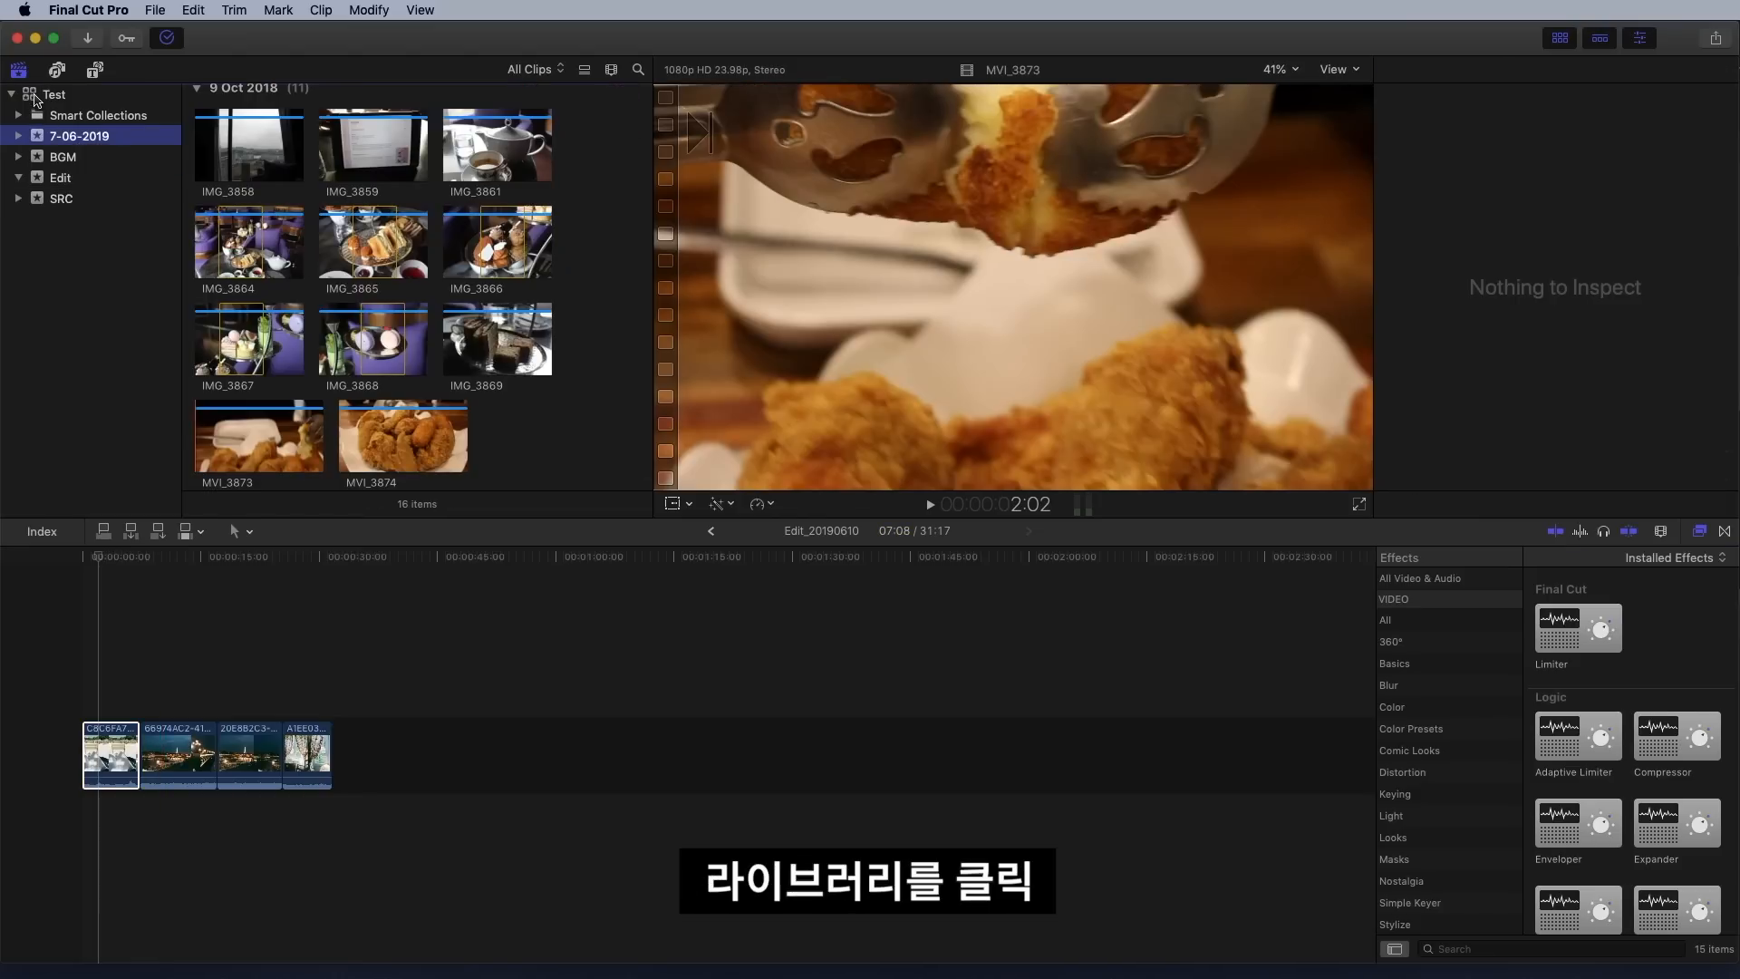
Delete all generated render files of the Test library, leaving optimized and proxy media out, and check the library's storage size
{"action": "left_click", "coordinate": [36, 96]}
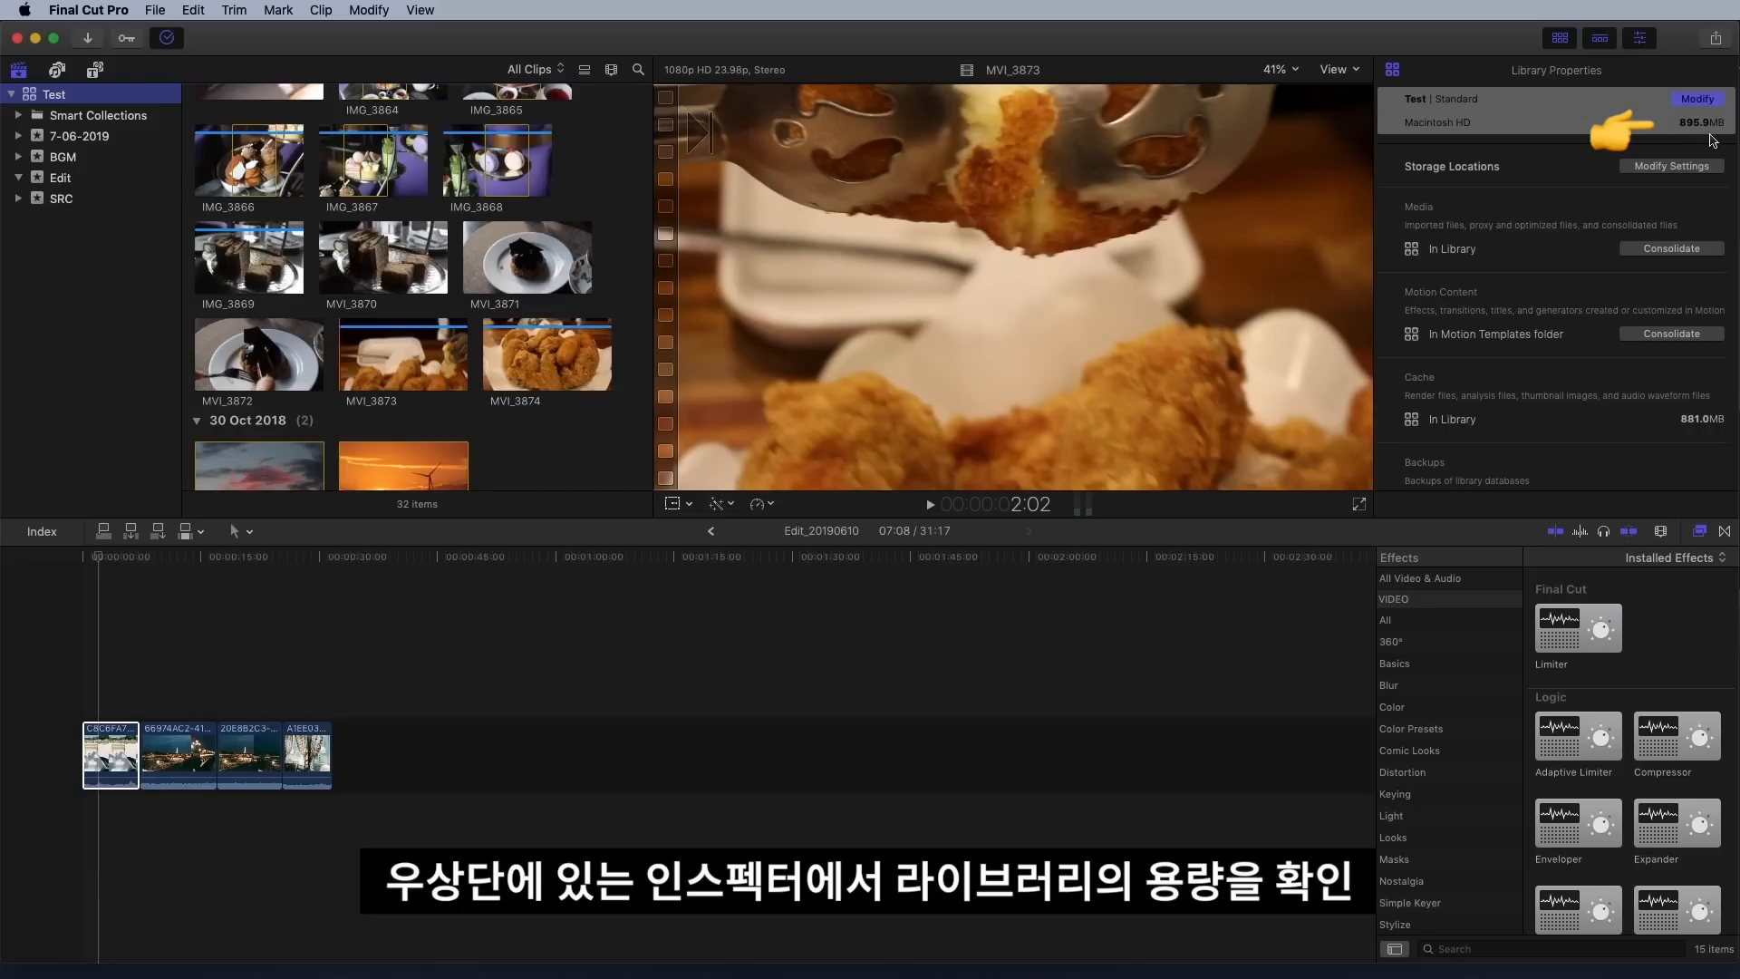
{"action": "left_click", "coordinate": [155, 11]}
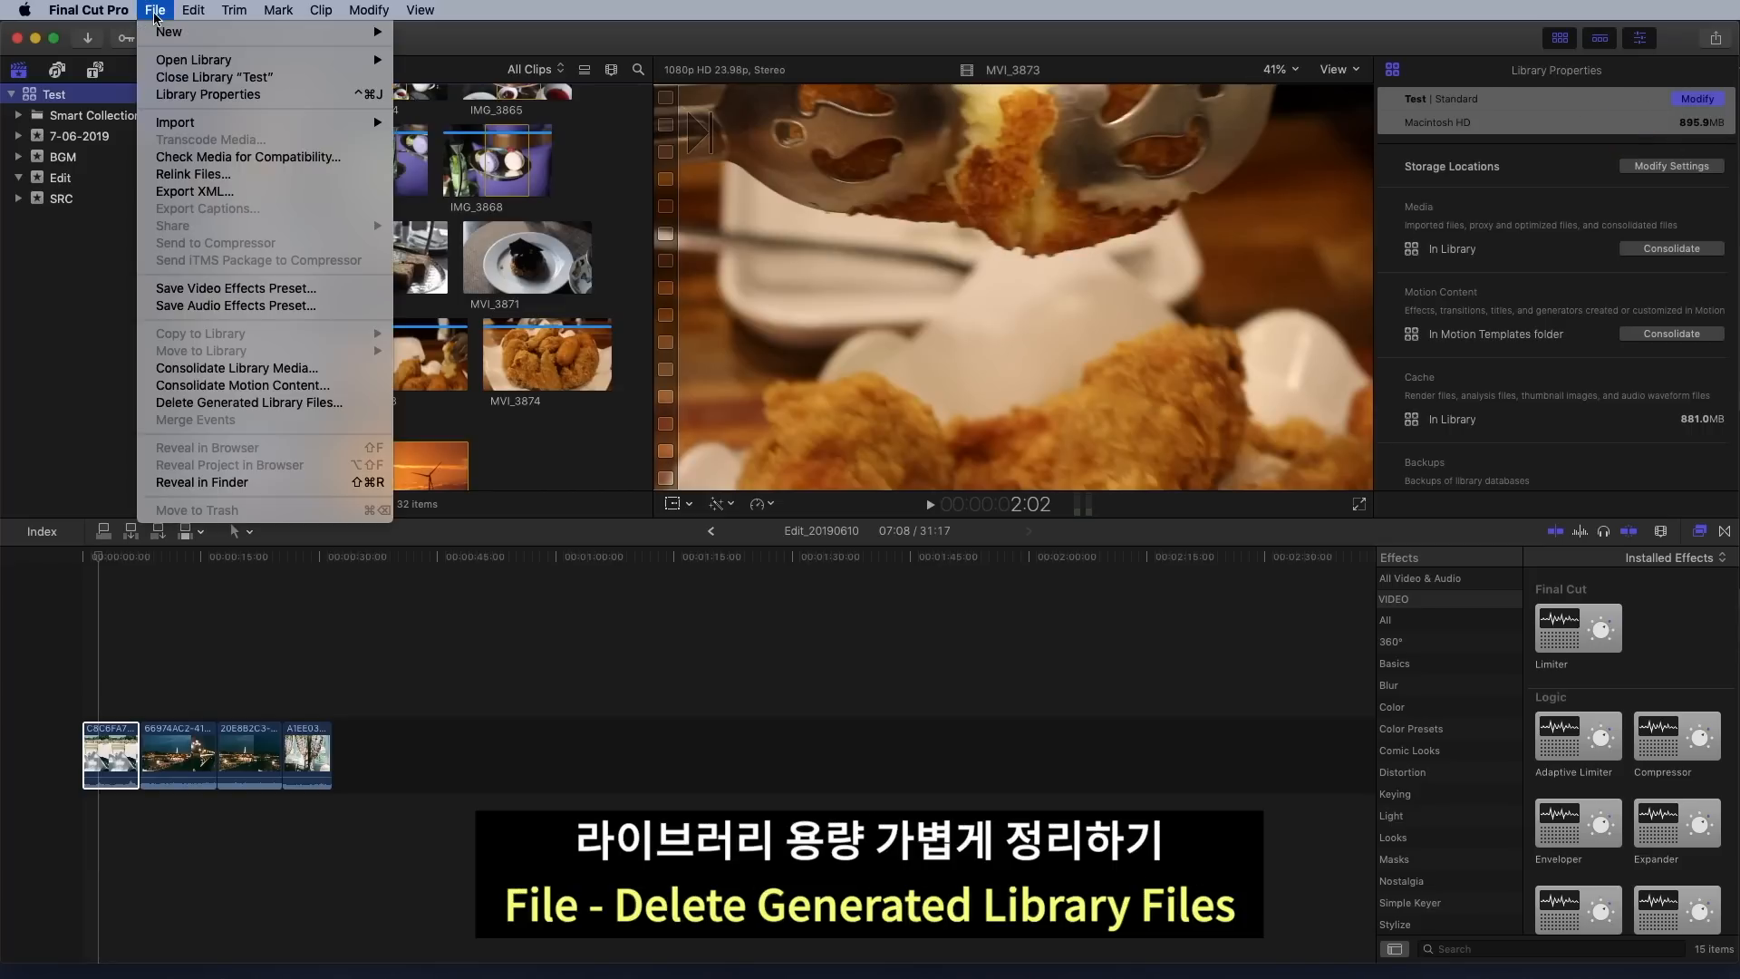
{"action": "left_click", "coordinate": [369, 408]}
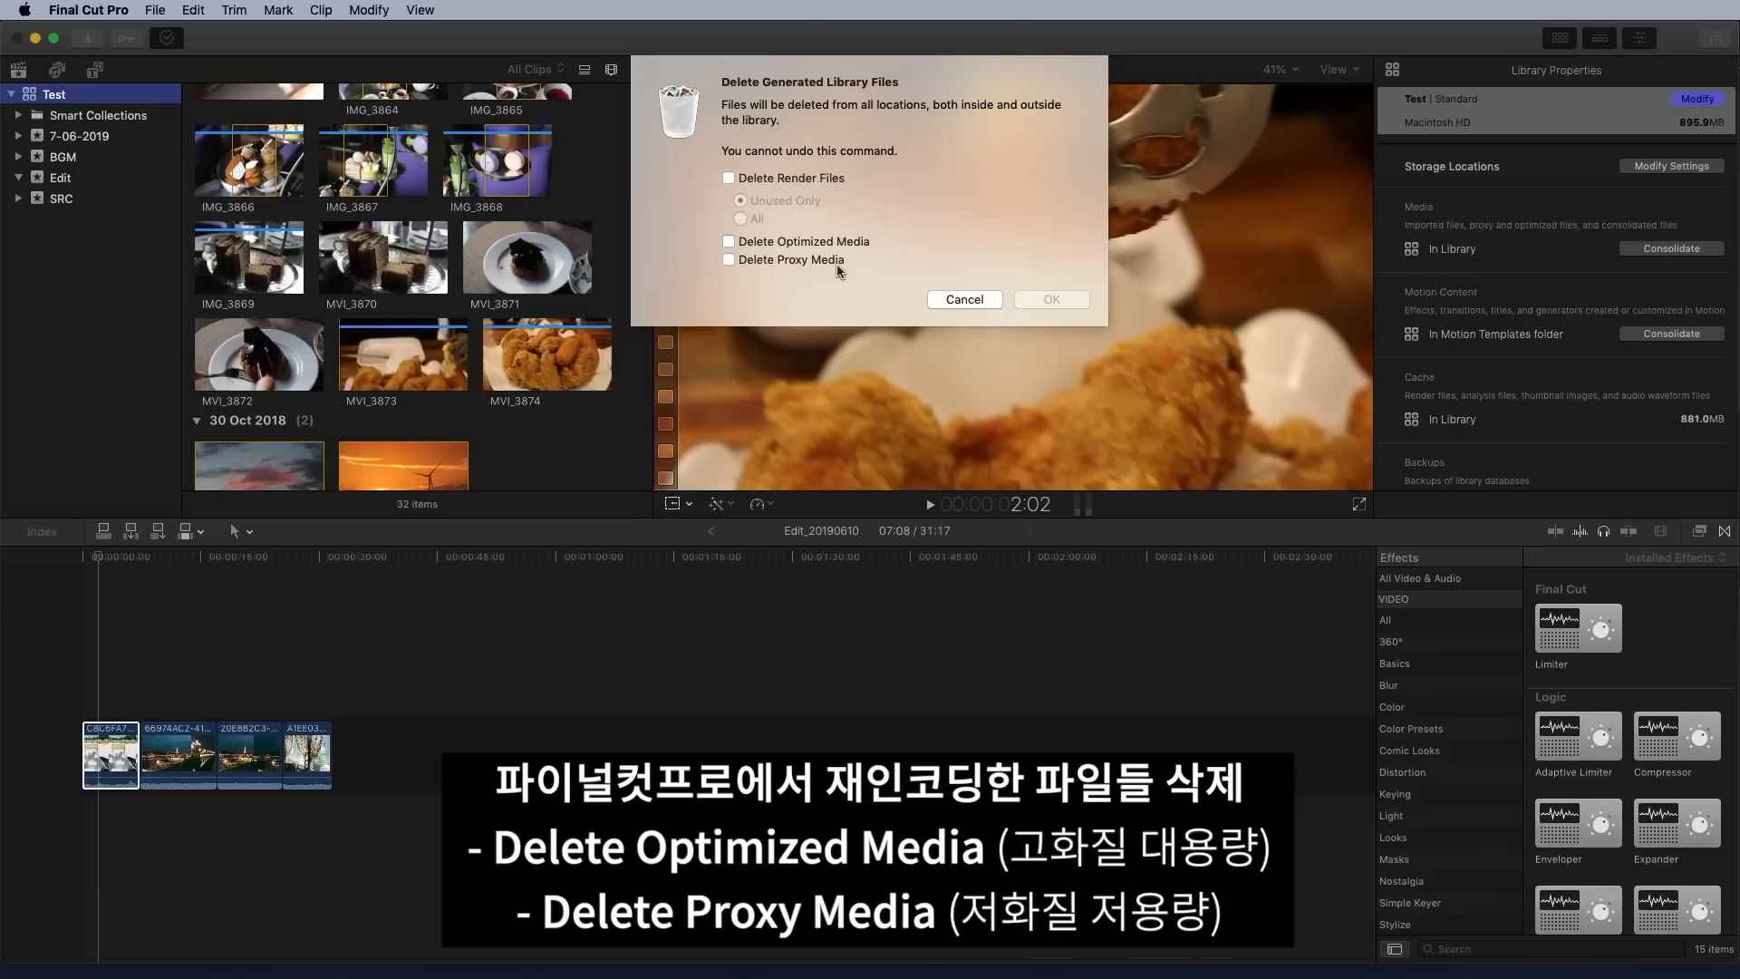
{"action": "left_click", "coordinate": [729, 177]}
{"action": "left_click", "coordinate": [729, 241]}
{"action": "left_click", "coordinate": [728, 259]}
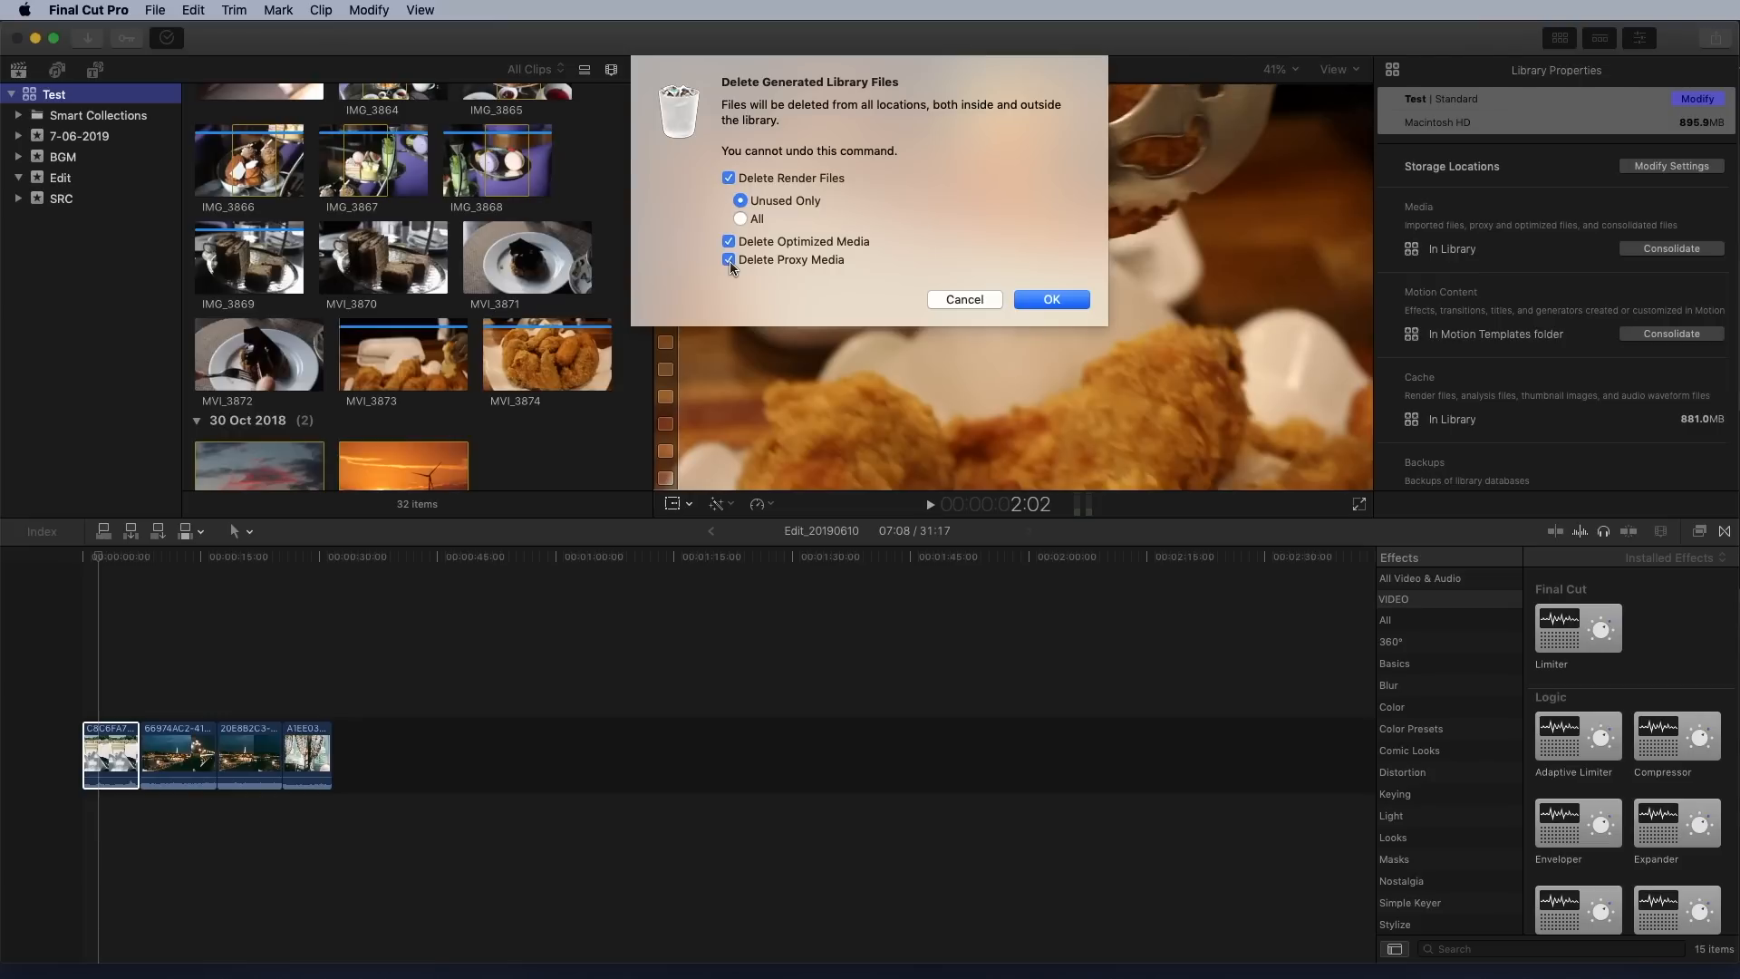
{"action": "left_click", "coordinate": [730, 260]}
{"action": "left_click", "coordinate": [729, 242]}
{"action": "left_click", "coordinate": [741, 220]}
{"action": "left_click", "coordinate": [1036, 300]}
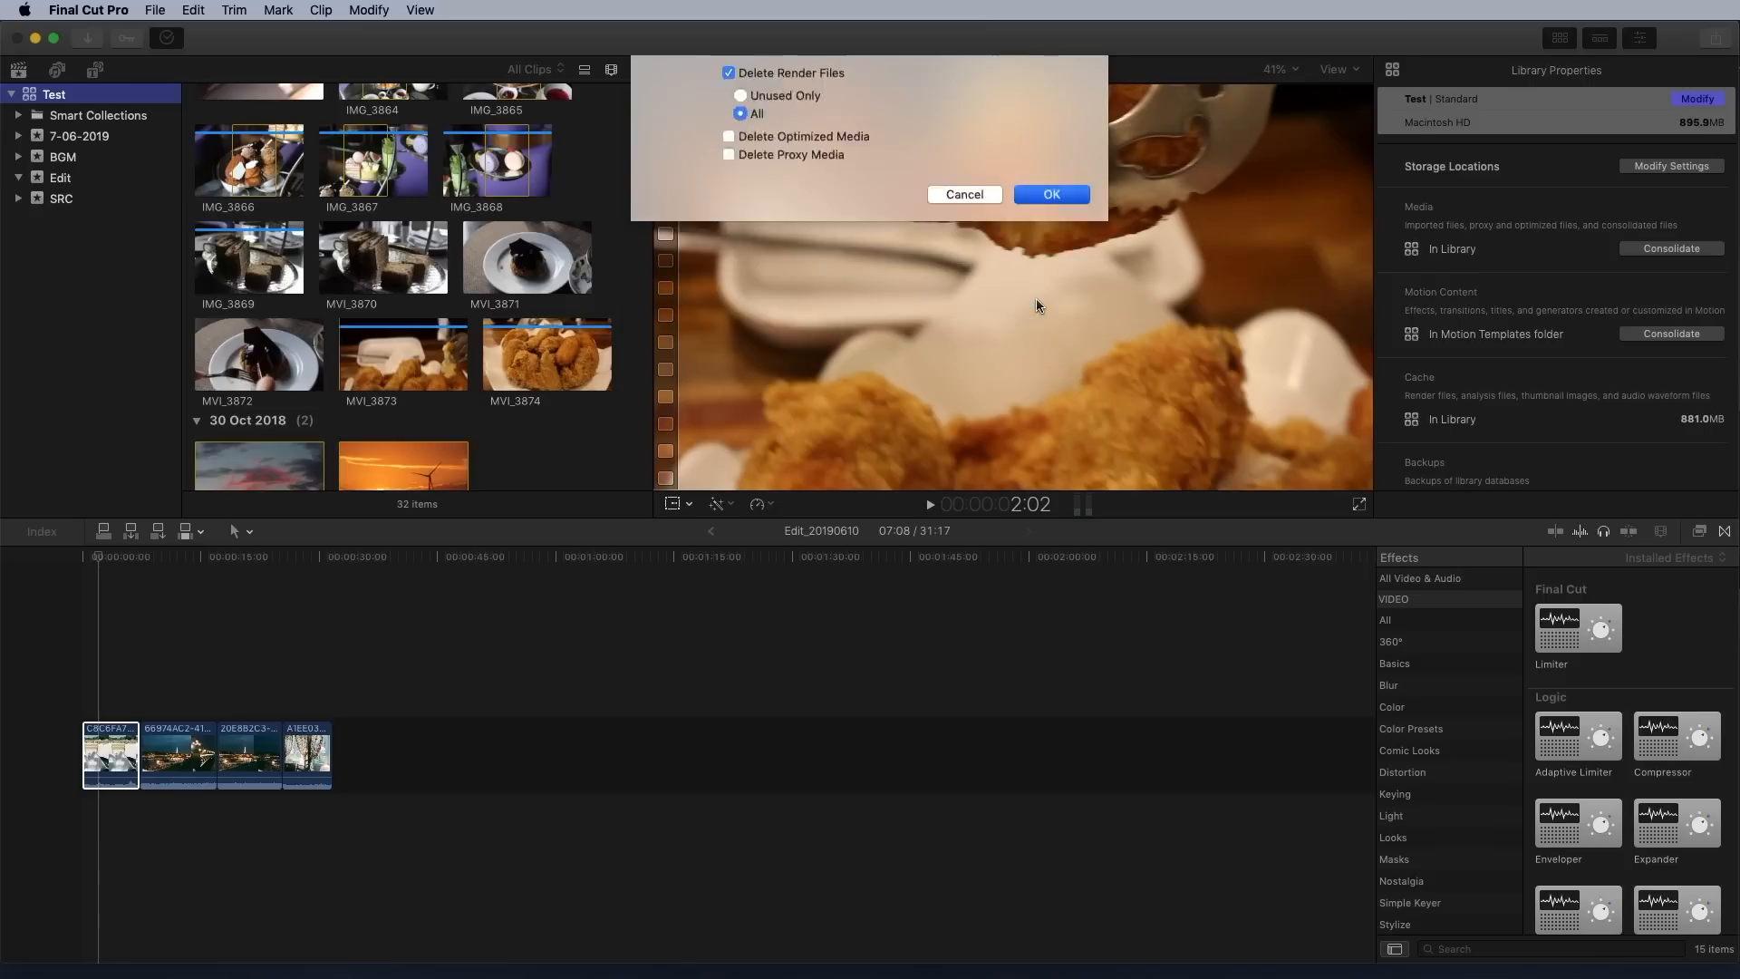
{"action": "left_click", "coordinate": [68, 115]}
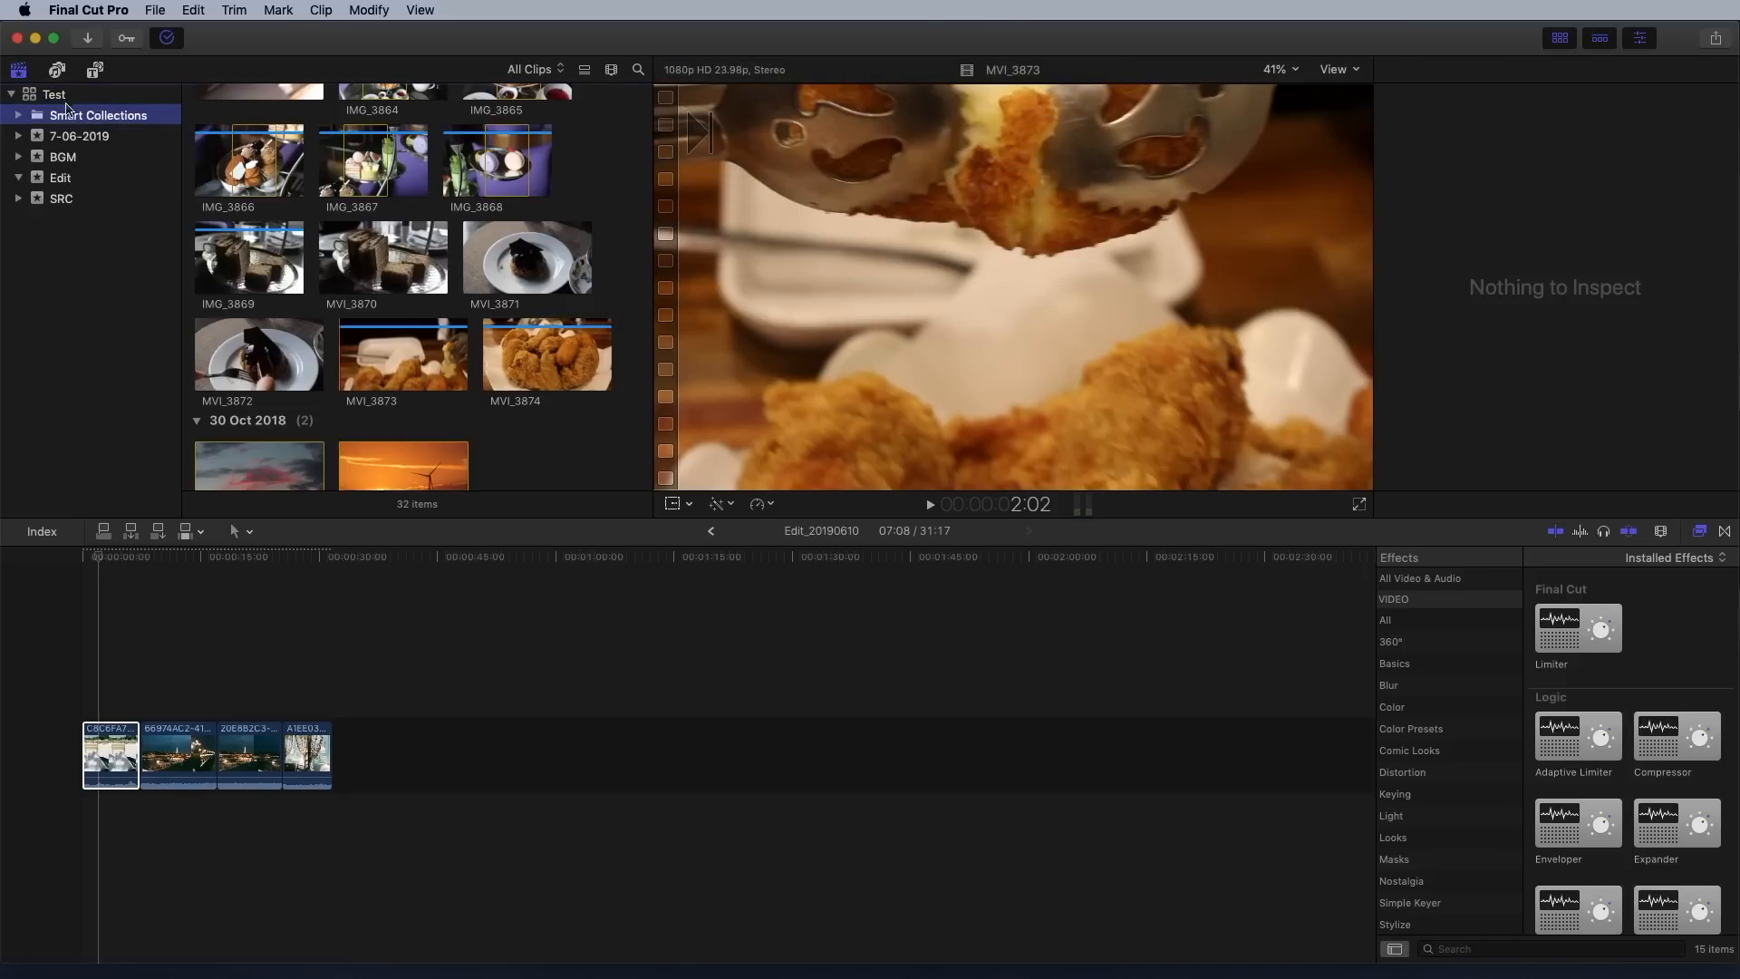
{"action": "left_click", "coordinate": [63, 101]}
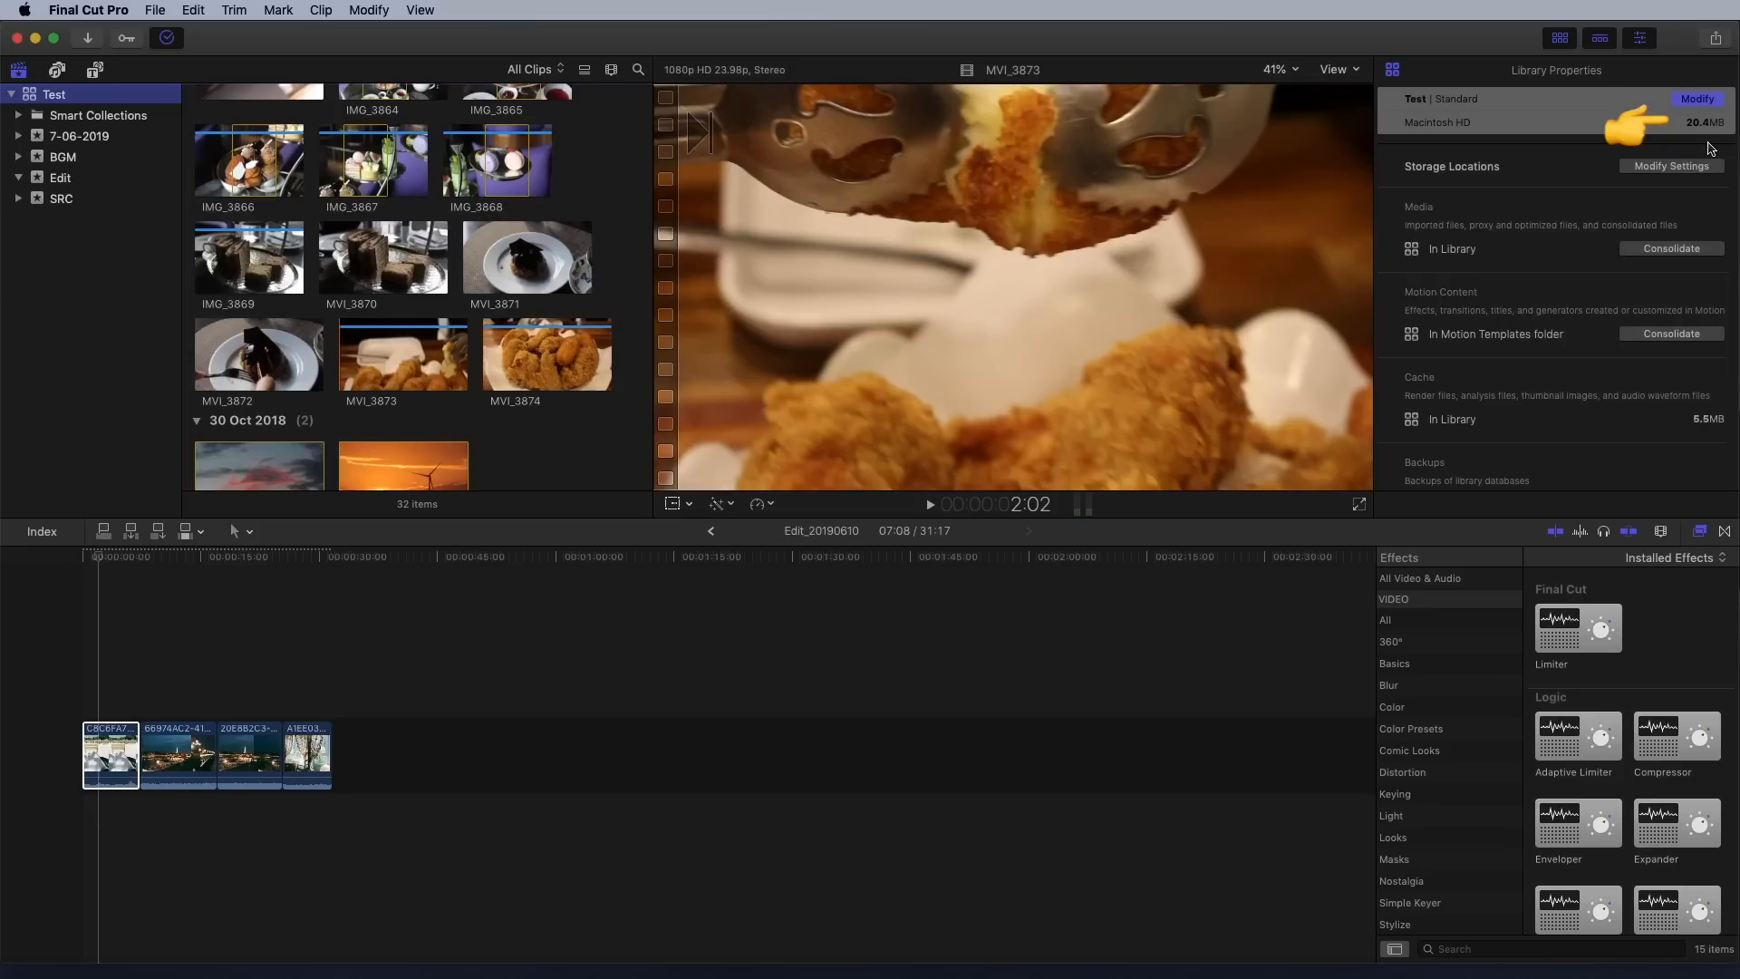
Review the Background render option in the Playback preferences and close the preferences
{"action": "left_click", "coordinate": [103, 559]}
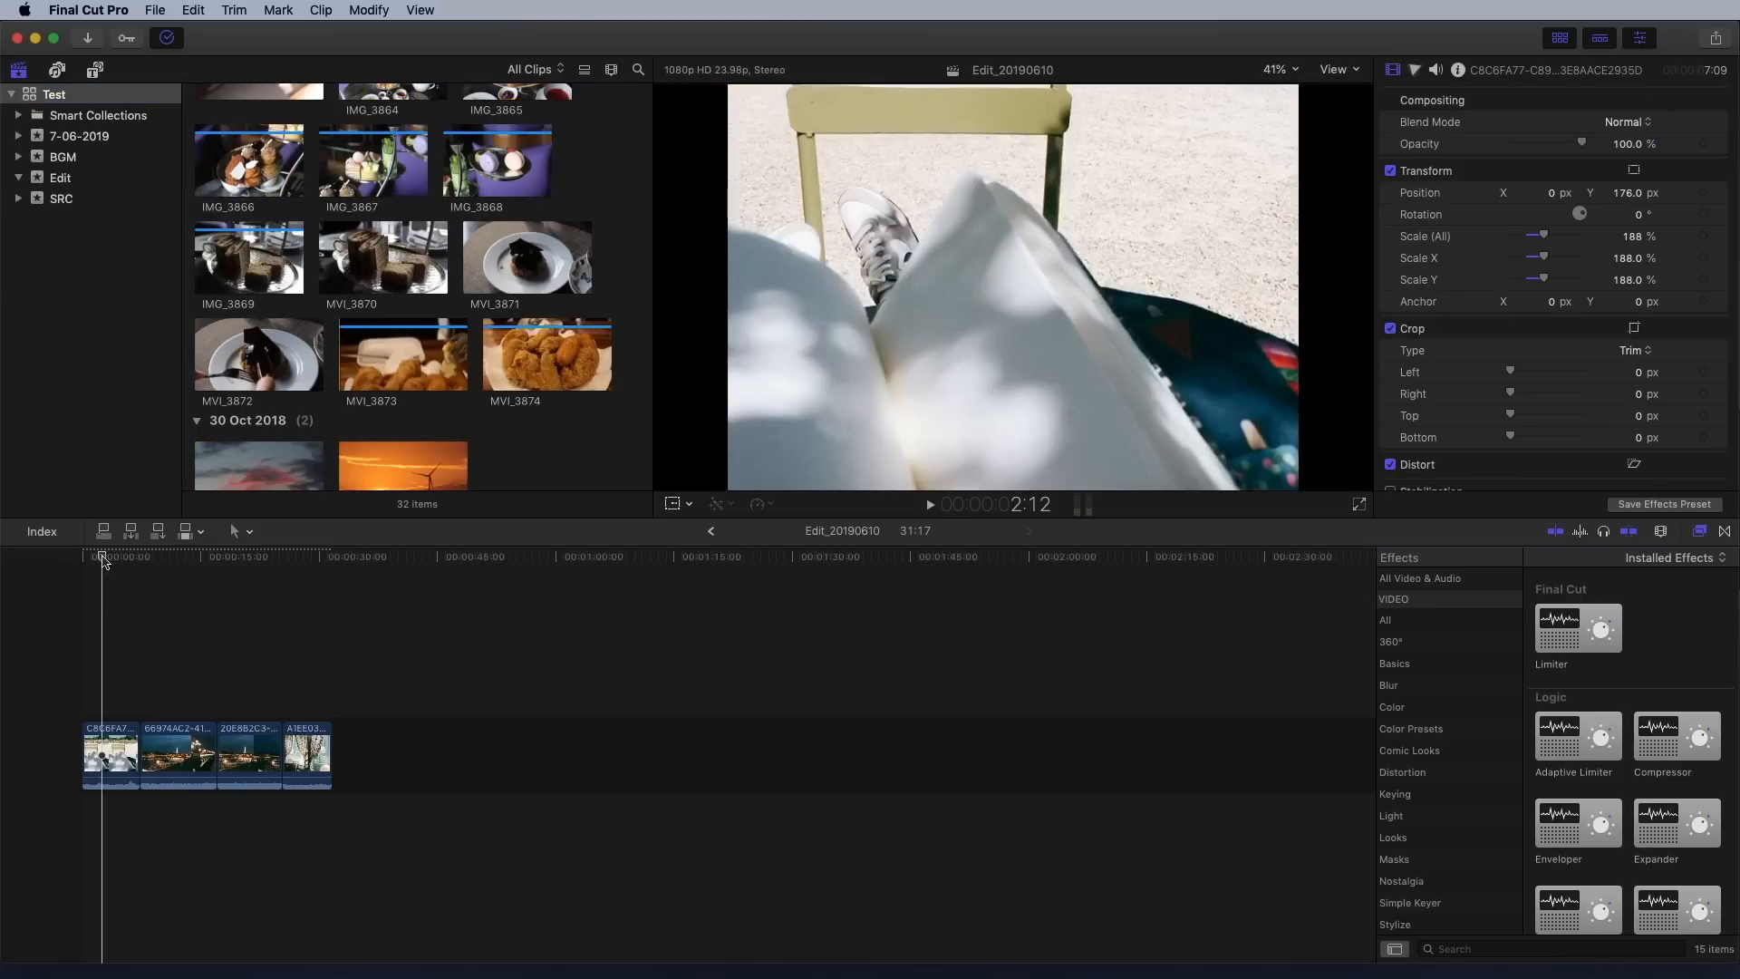
{"action": "left_click", "coordinate": [81, 13]}
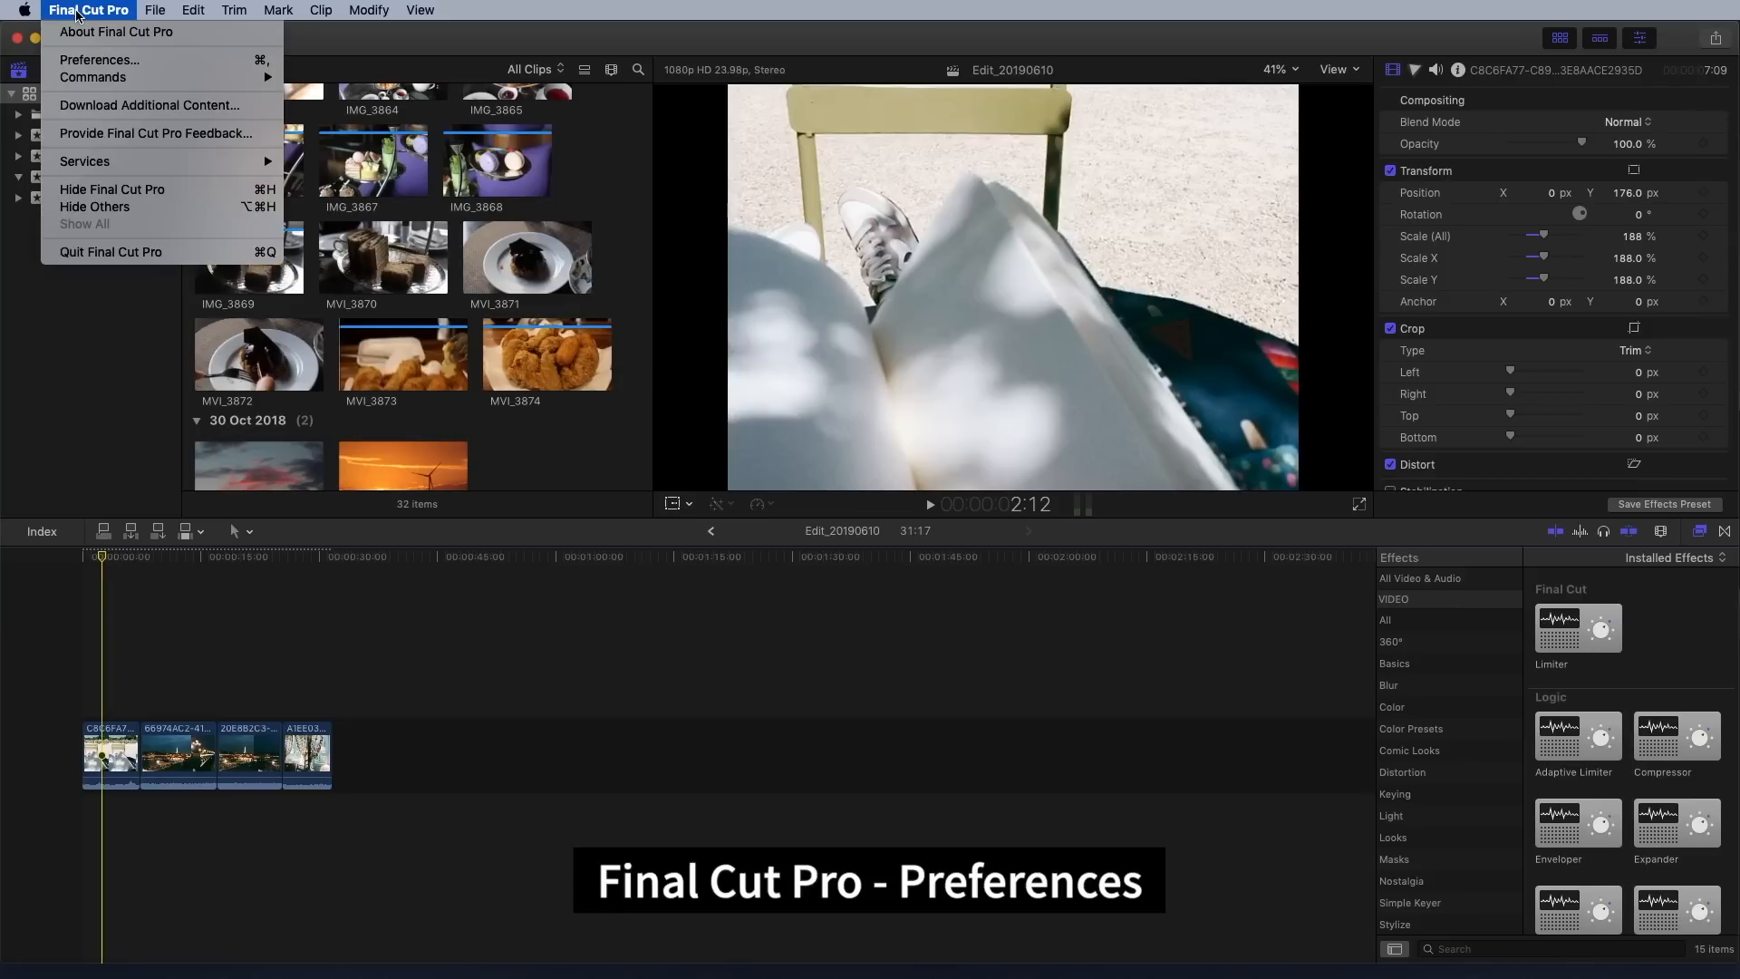
{"action": "left_click", "coordinate": [155, 60]}
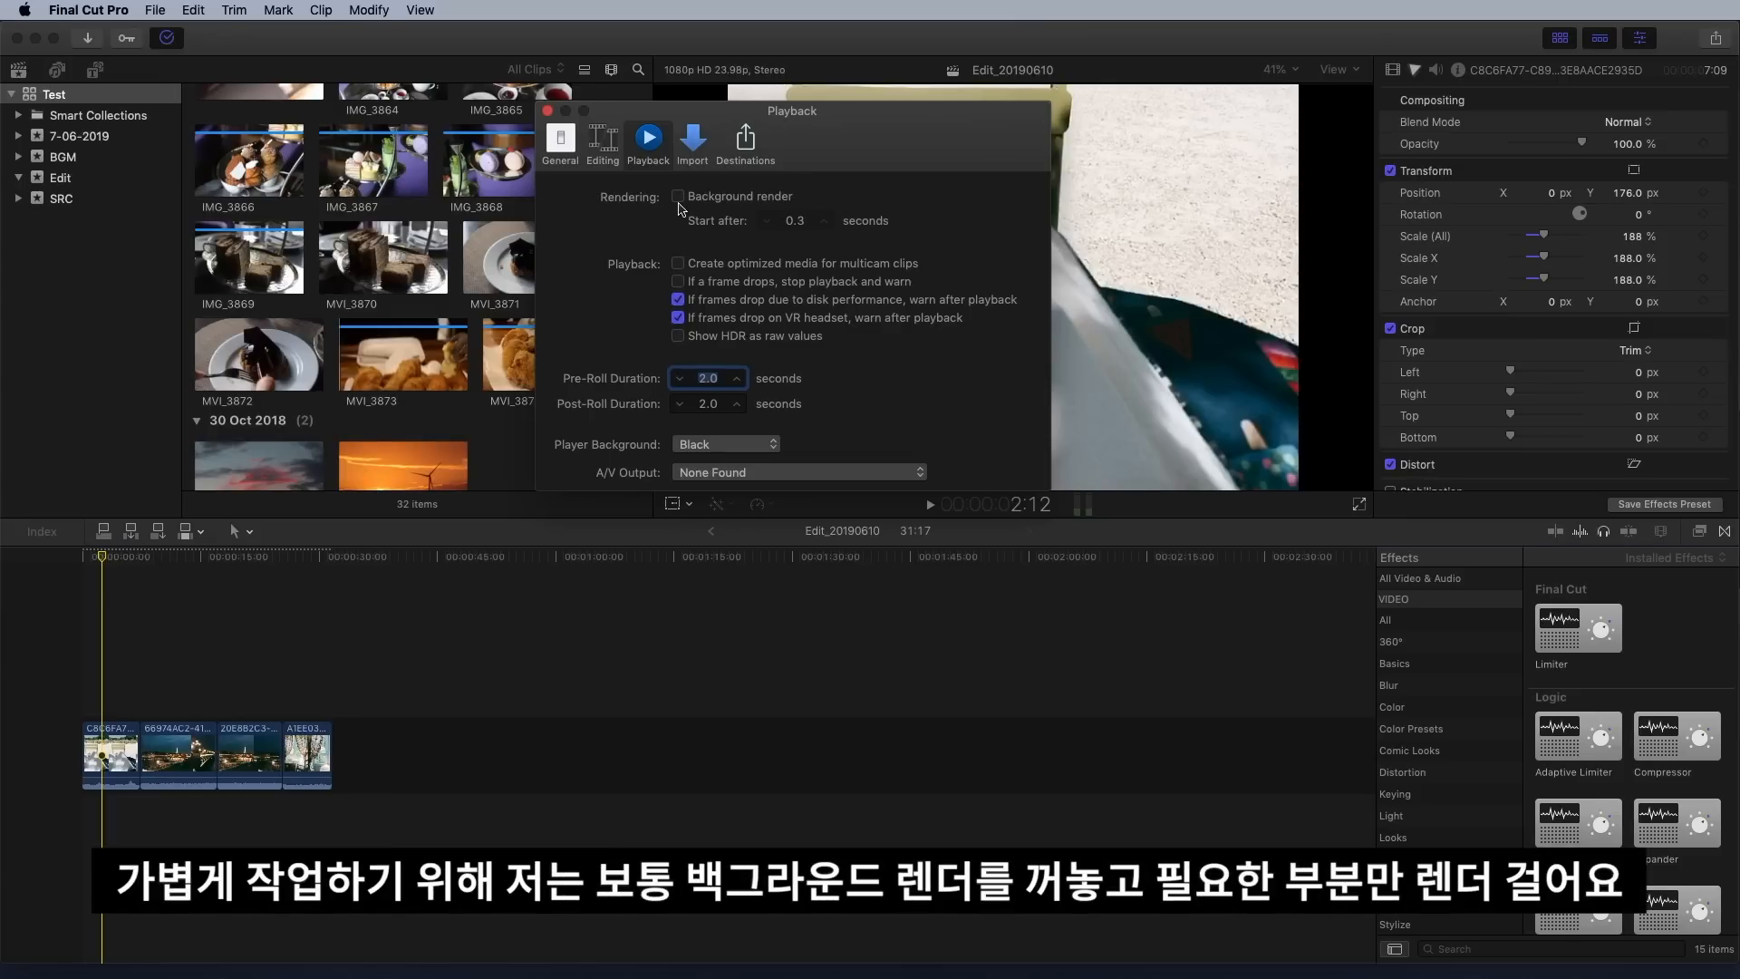
{"action": "left_click", "coordinate": [155, 10]}
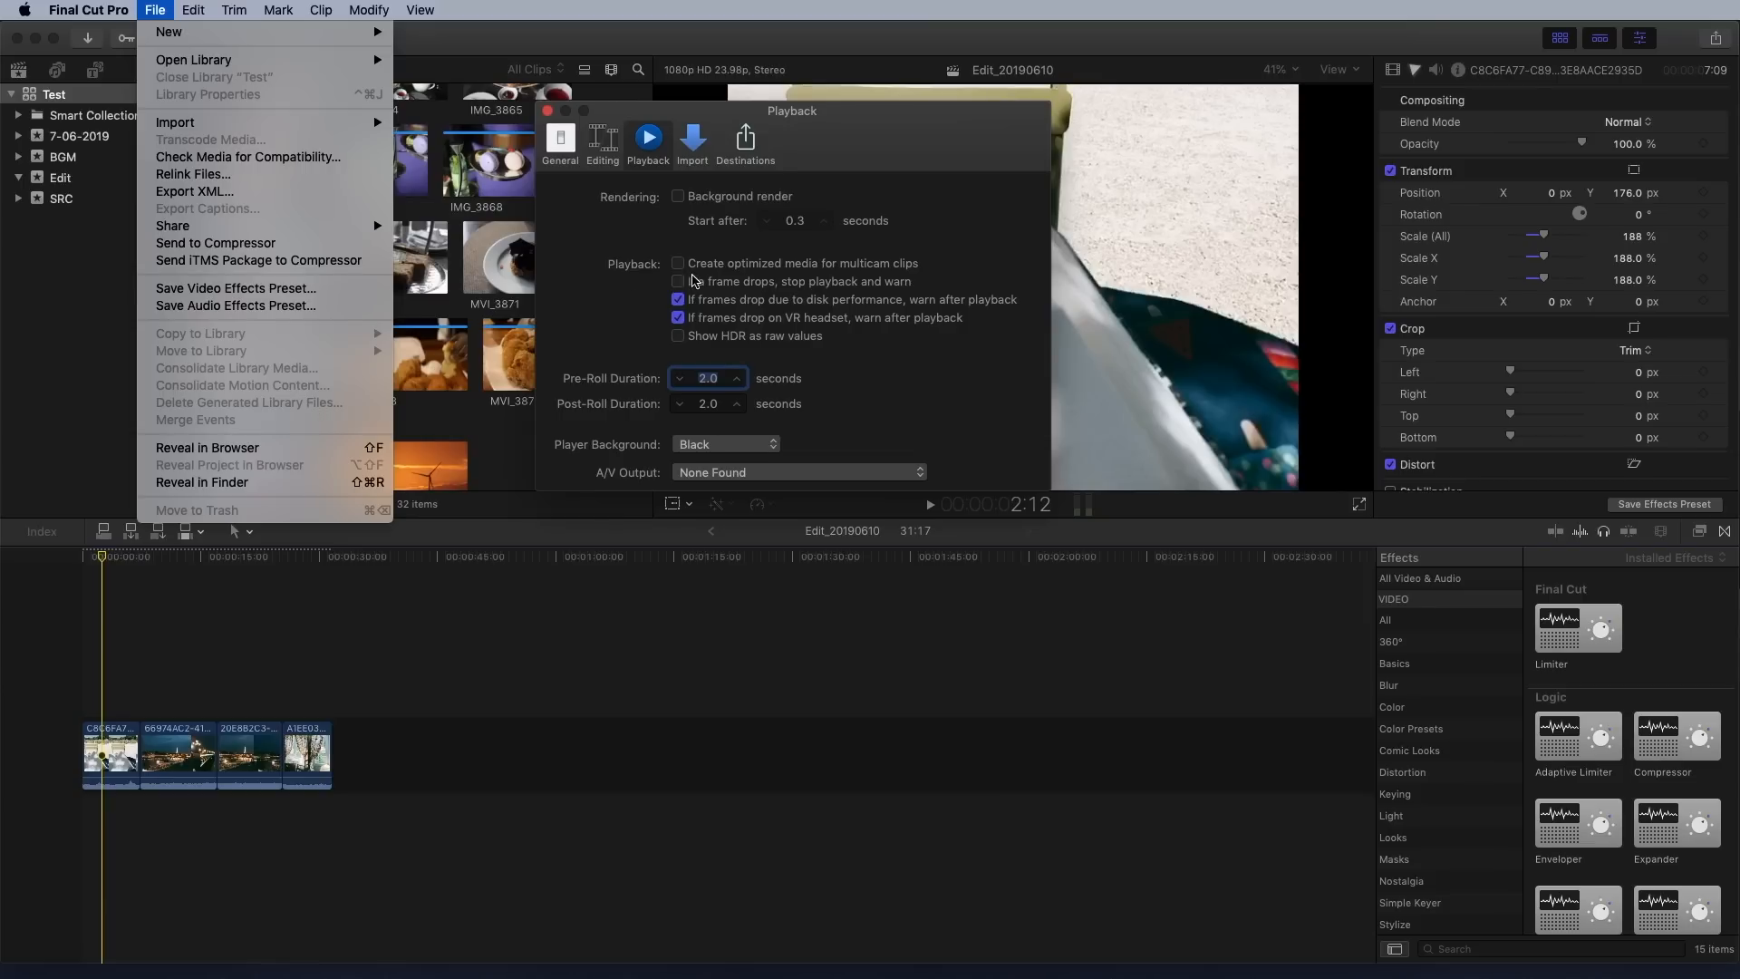
{"action": "left_click", "coordinate": [669, 243]}
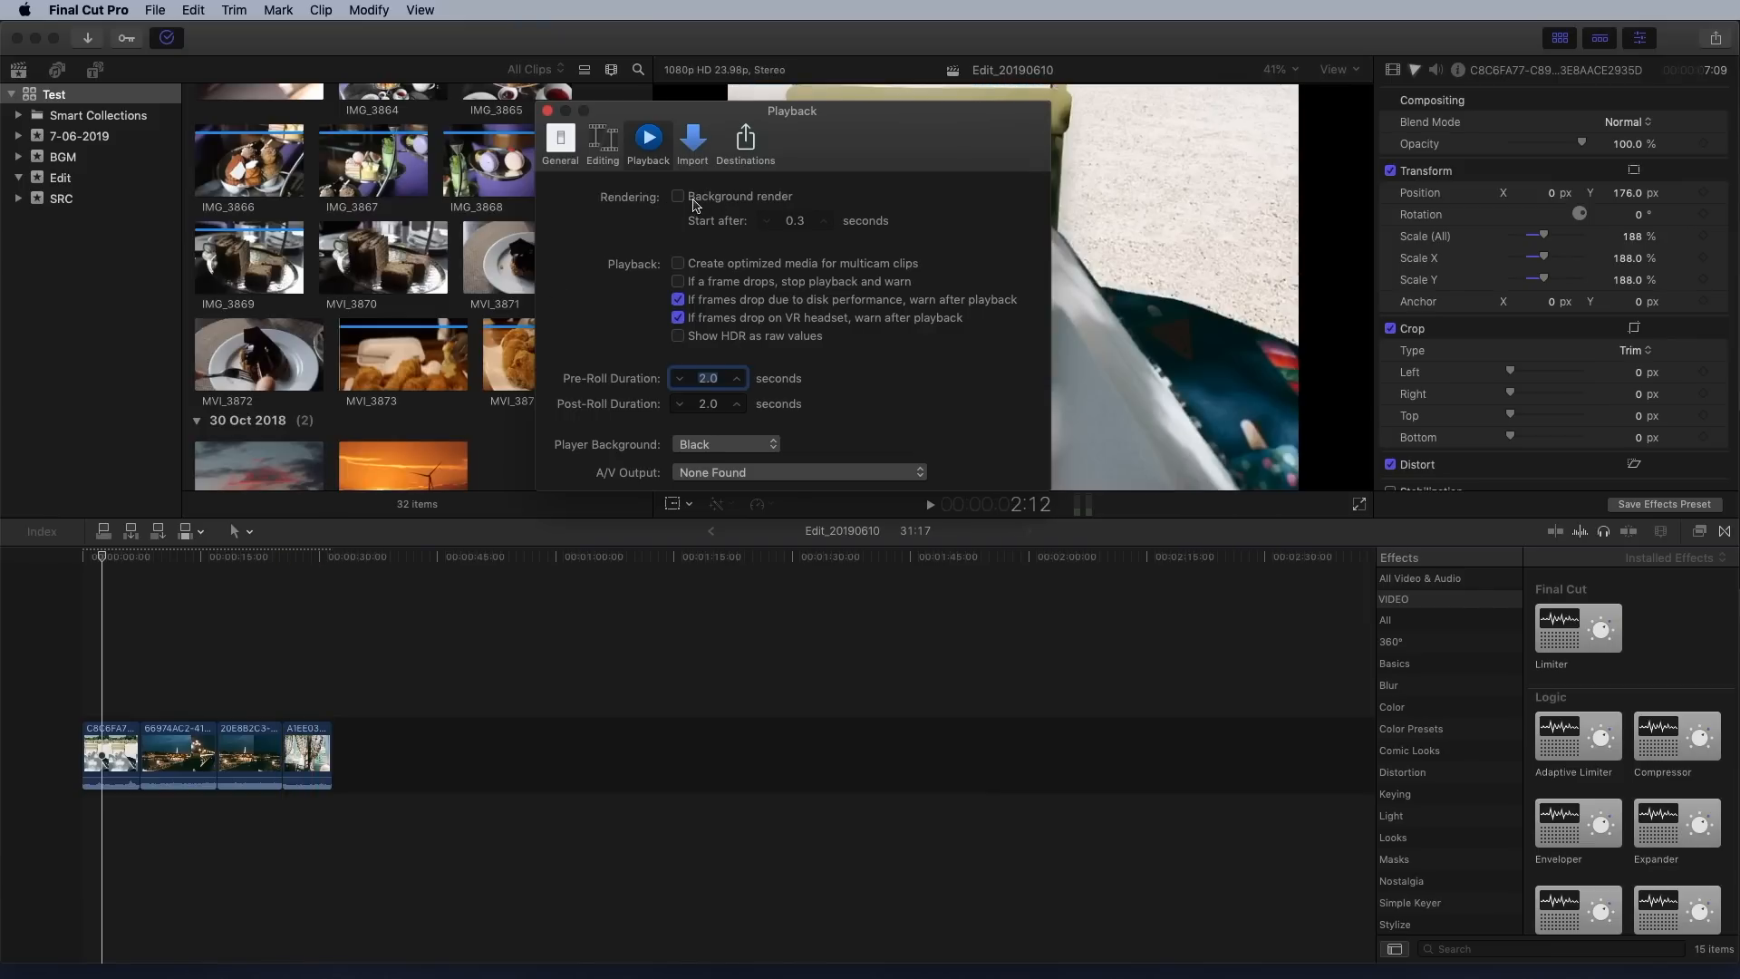
{"action": "left_click", "coordinate": [549, 111]}
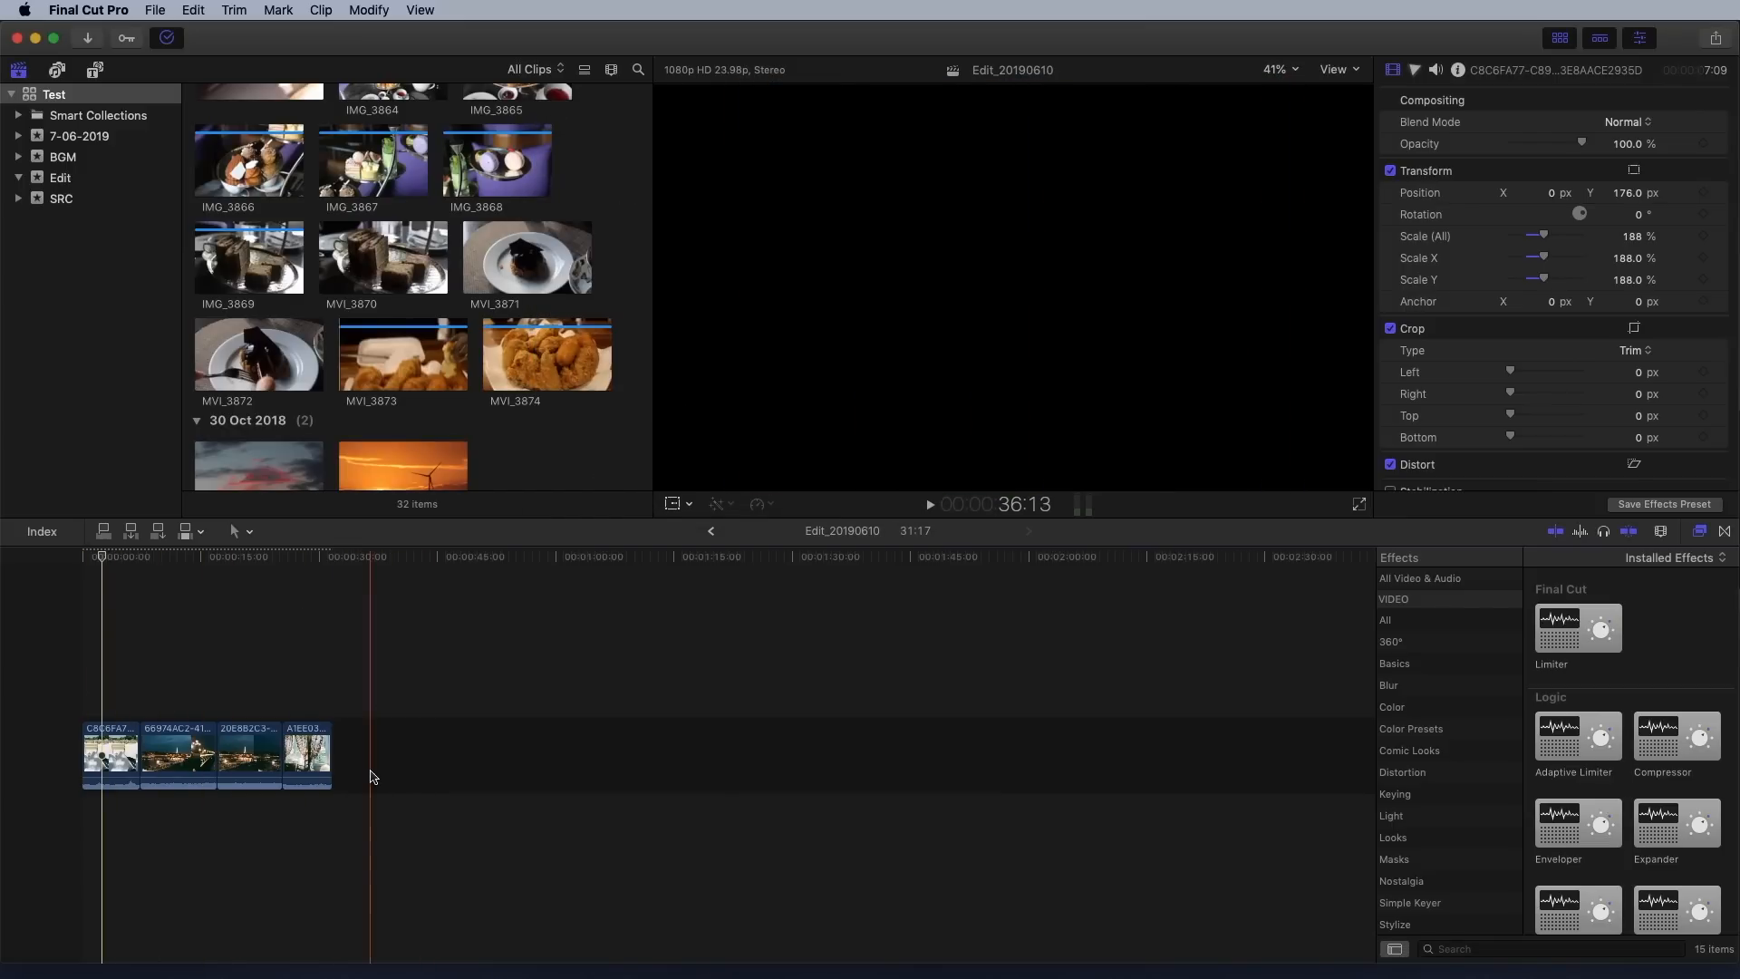
Render all four clips in the timeline as a selection and deselect them
{"action": "left_click_drag", "start_coordinate": [365, 675], "coordinate": [9, 862]}
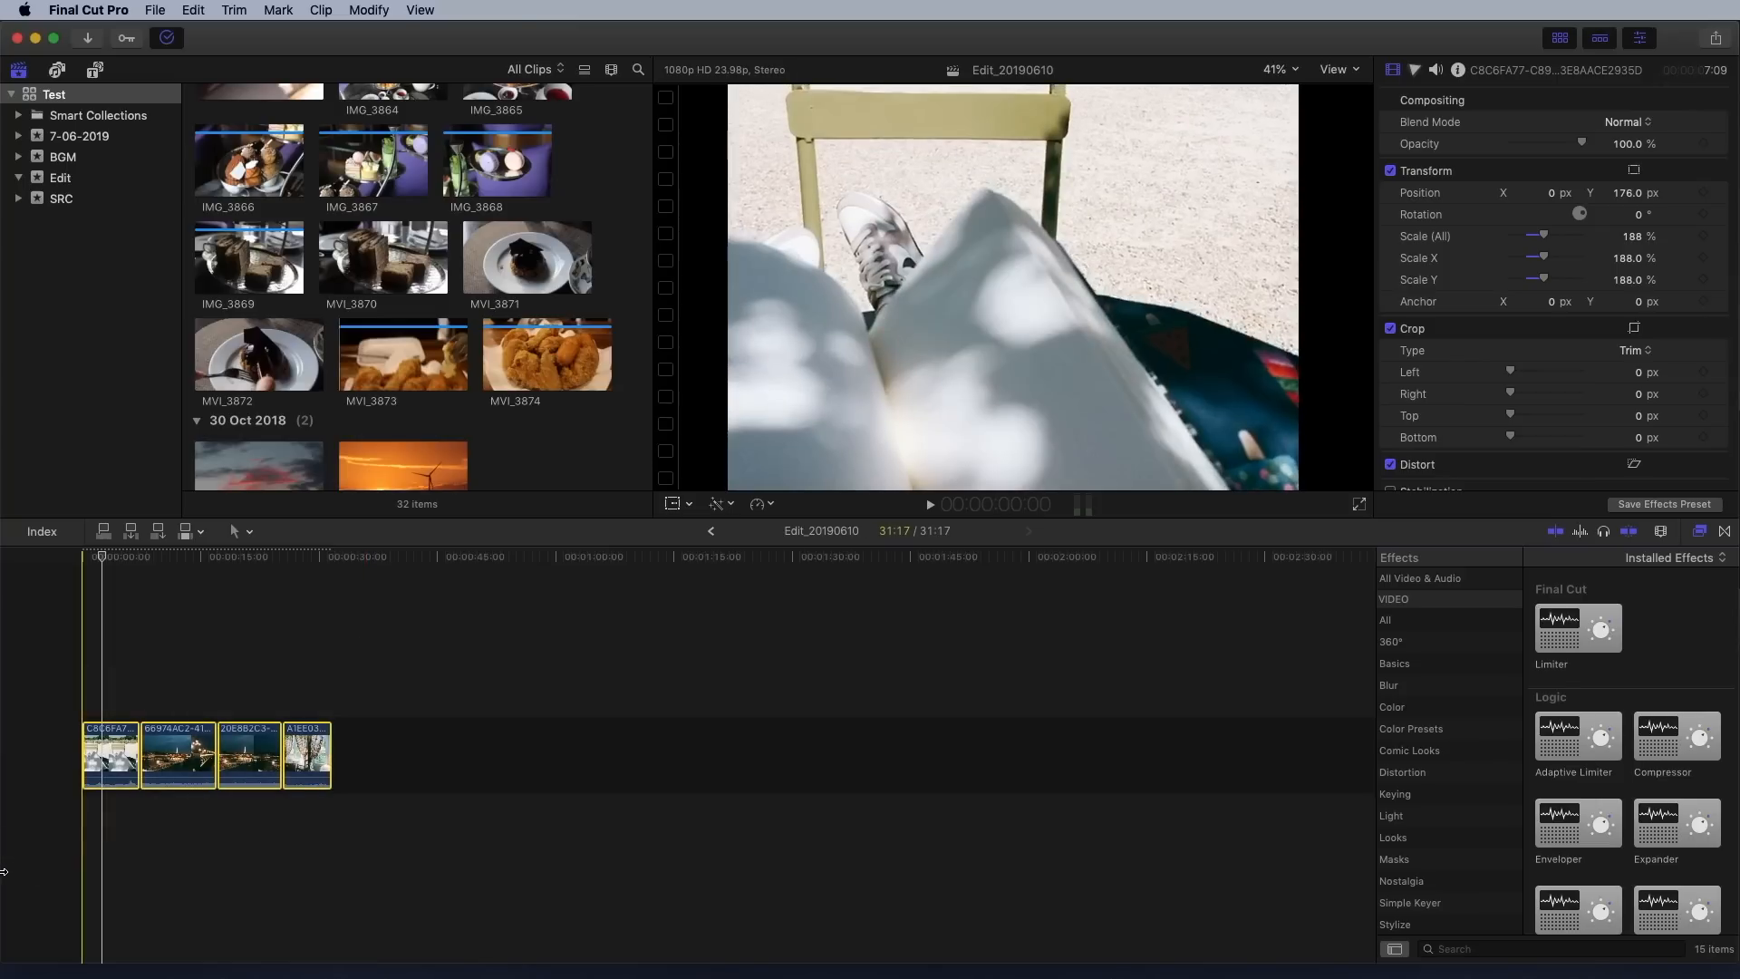
{"action": "left_click", "coordinate": [370, 11]}
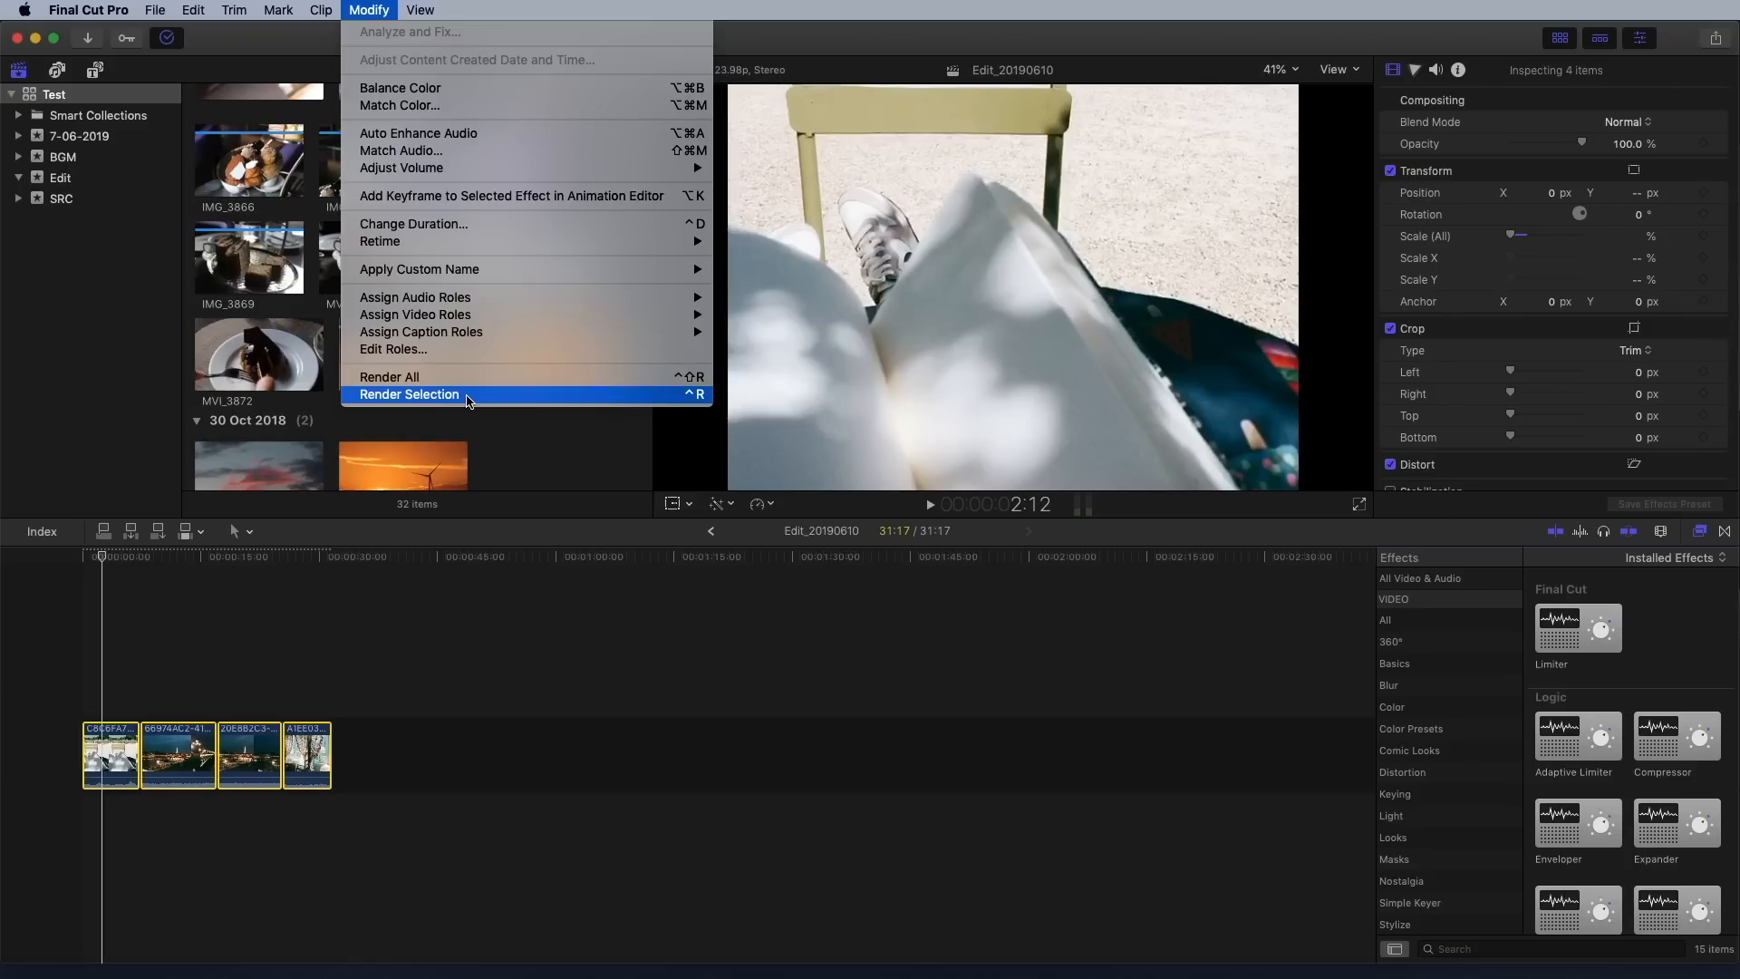
{"action": "left_click", "coordinate": [409, 394]}
{"action": "left_click", "coordinate": [360, 662]}
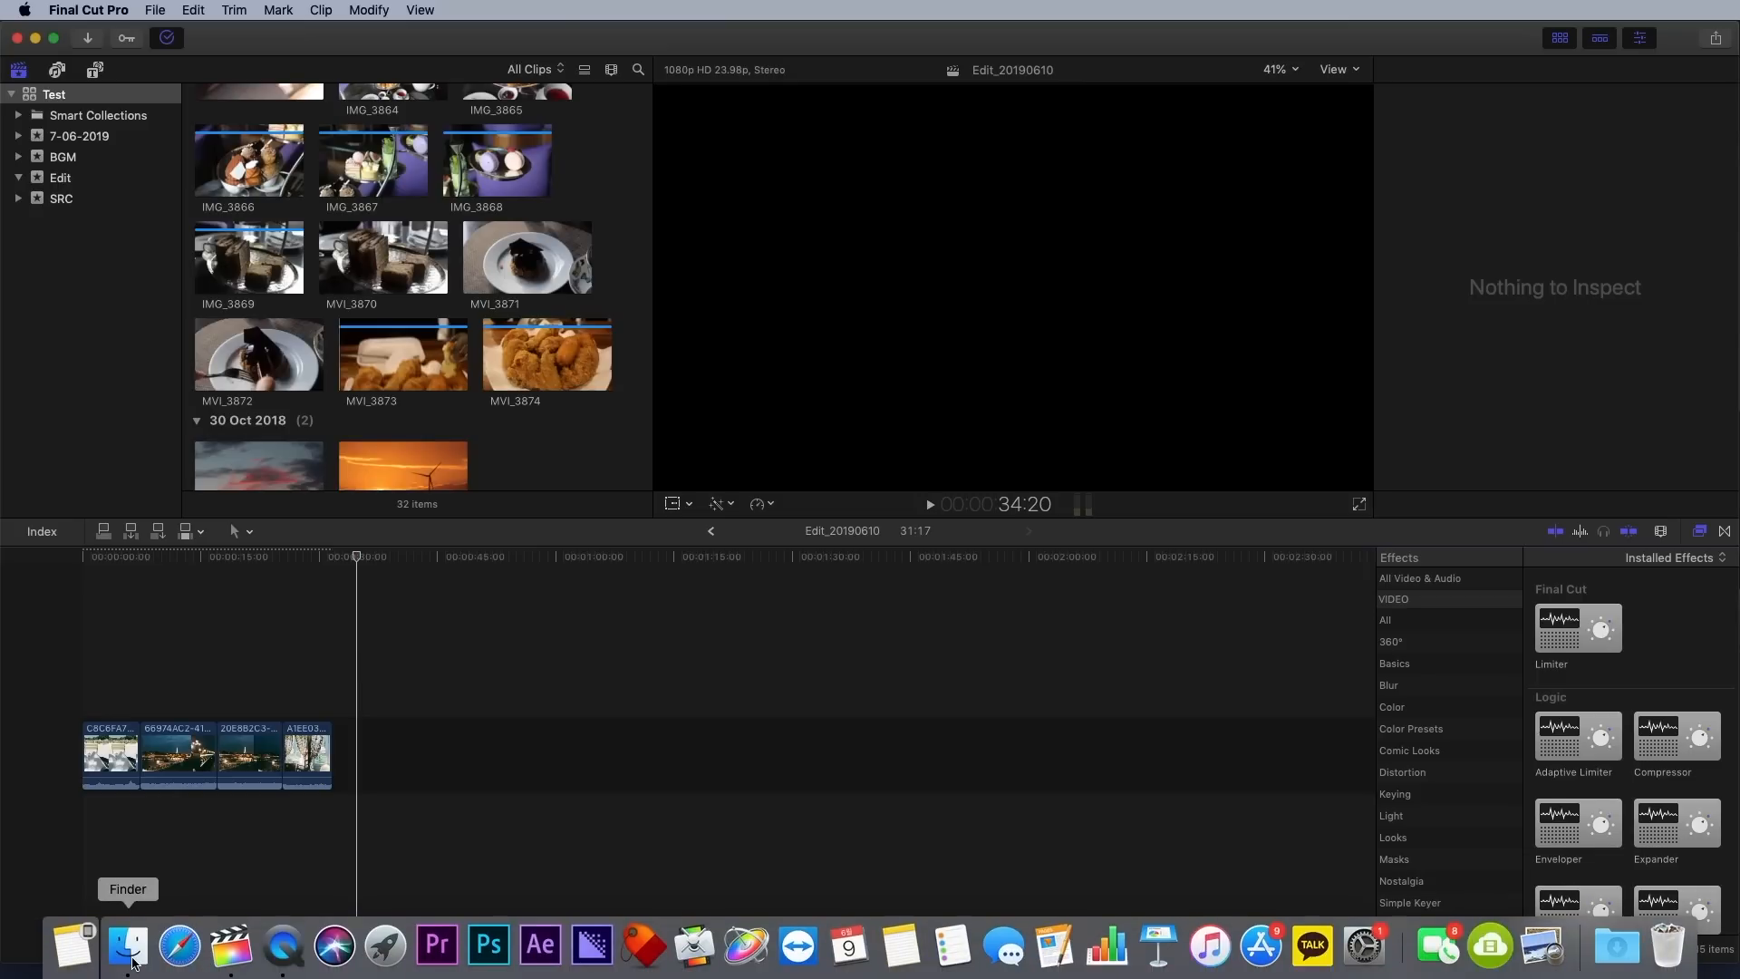
Compare the copied videos with the linked alias files in the SRC event's Original Media folder in Finder and close its window
{"action": "left_click", "coordinate": [121, 947]}
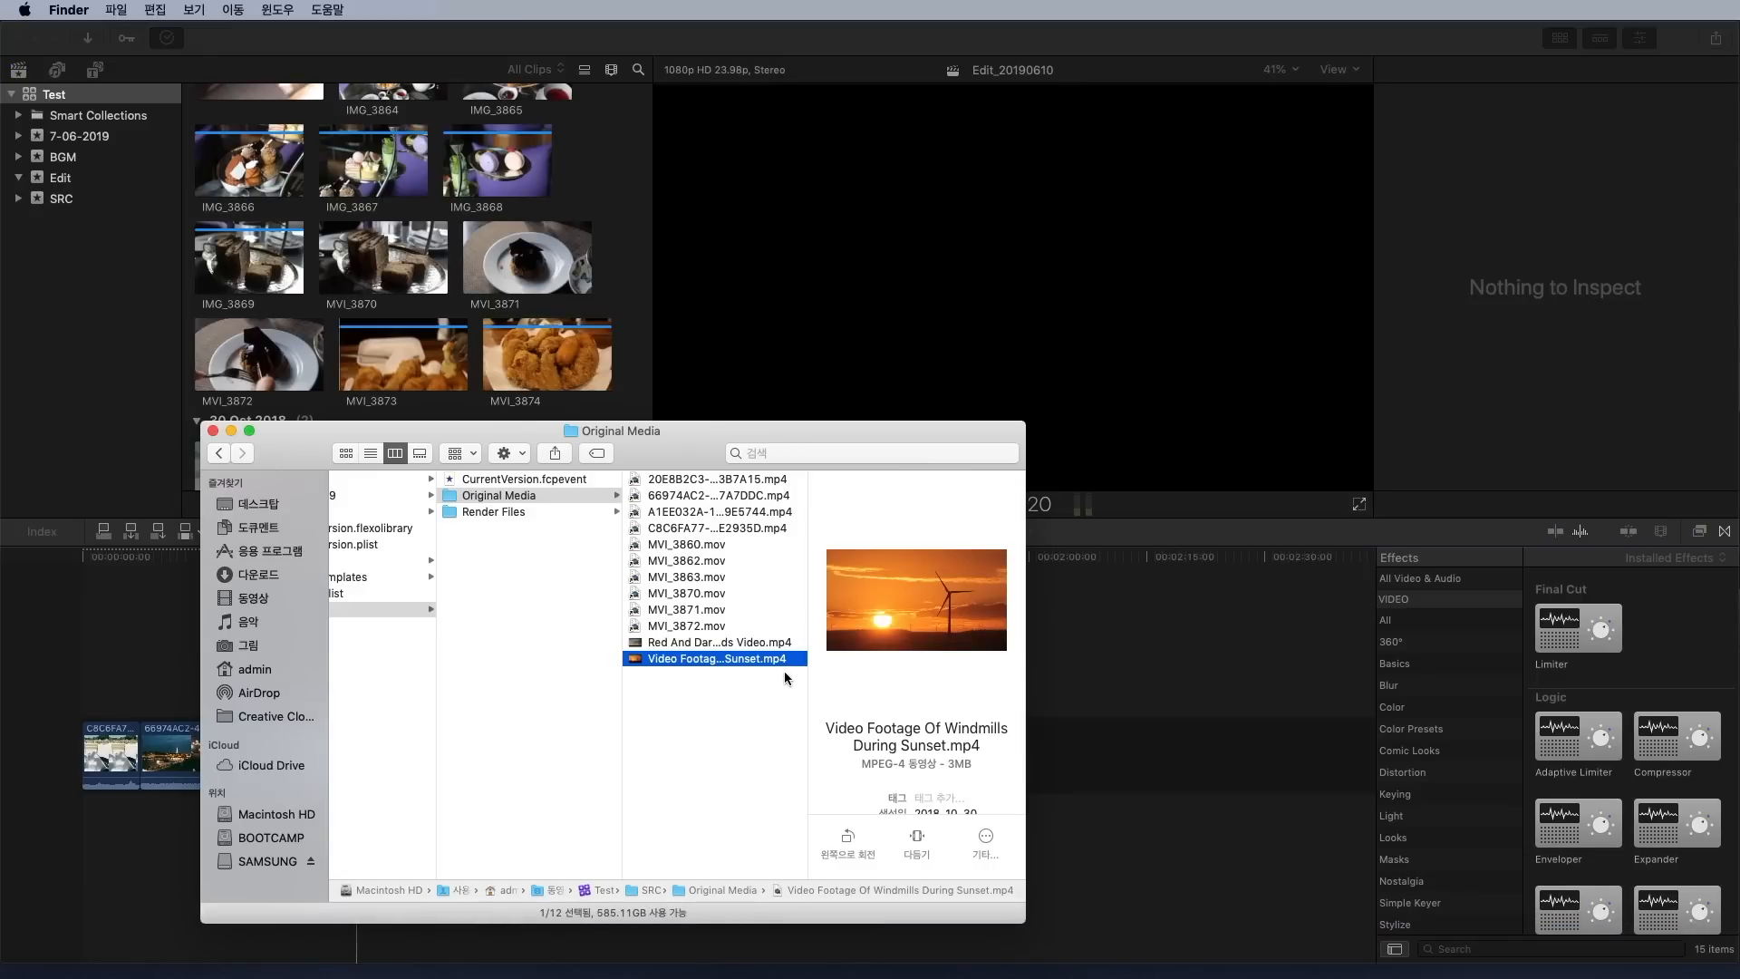
{"action": "left_click", "coordinate": [775, 645]}
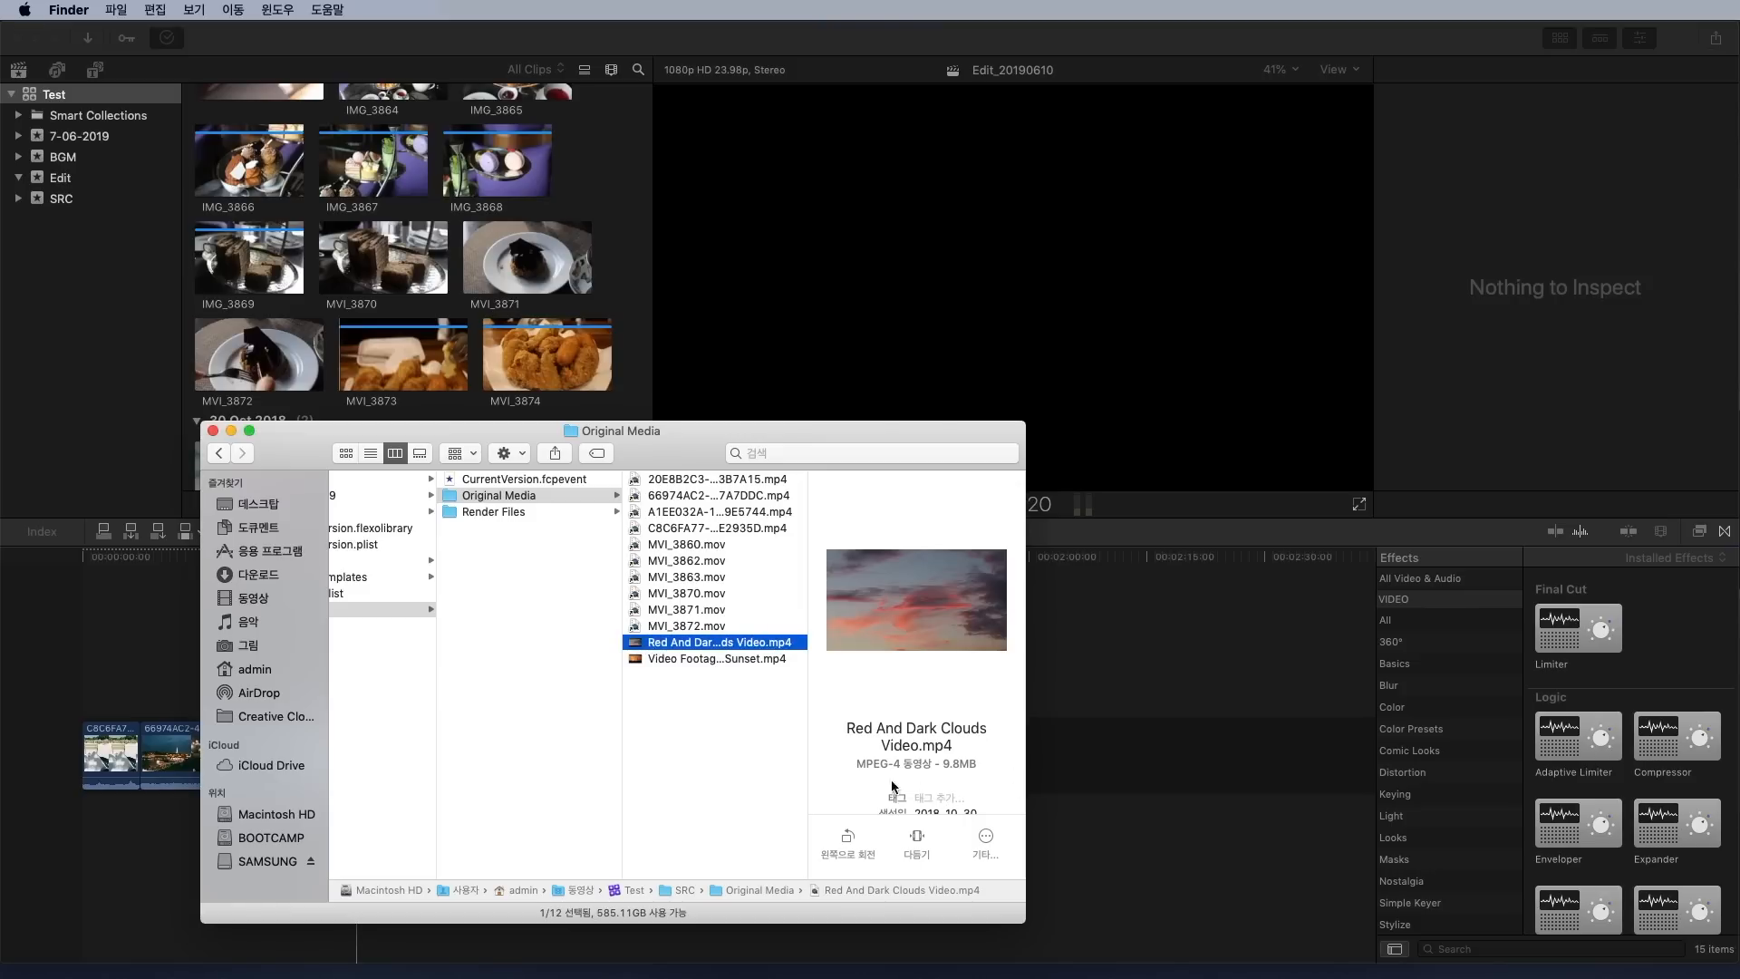
{"action": "left_click", "coordinate": [698, 660]}
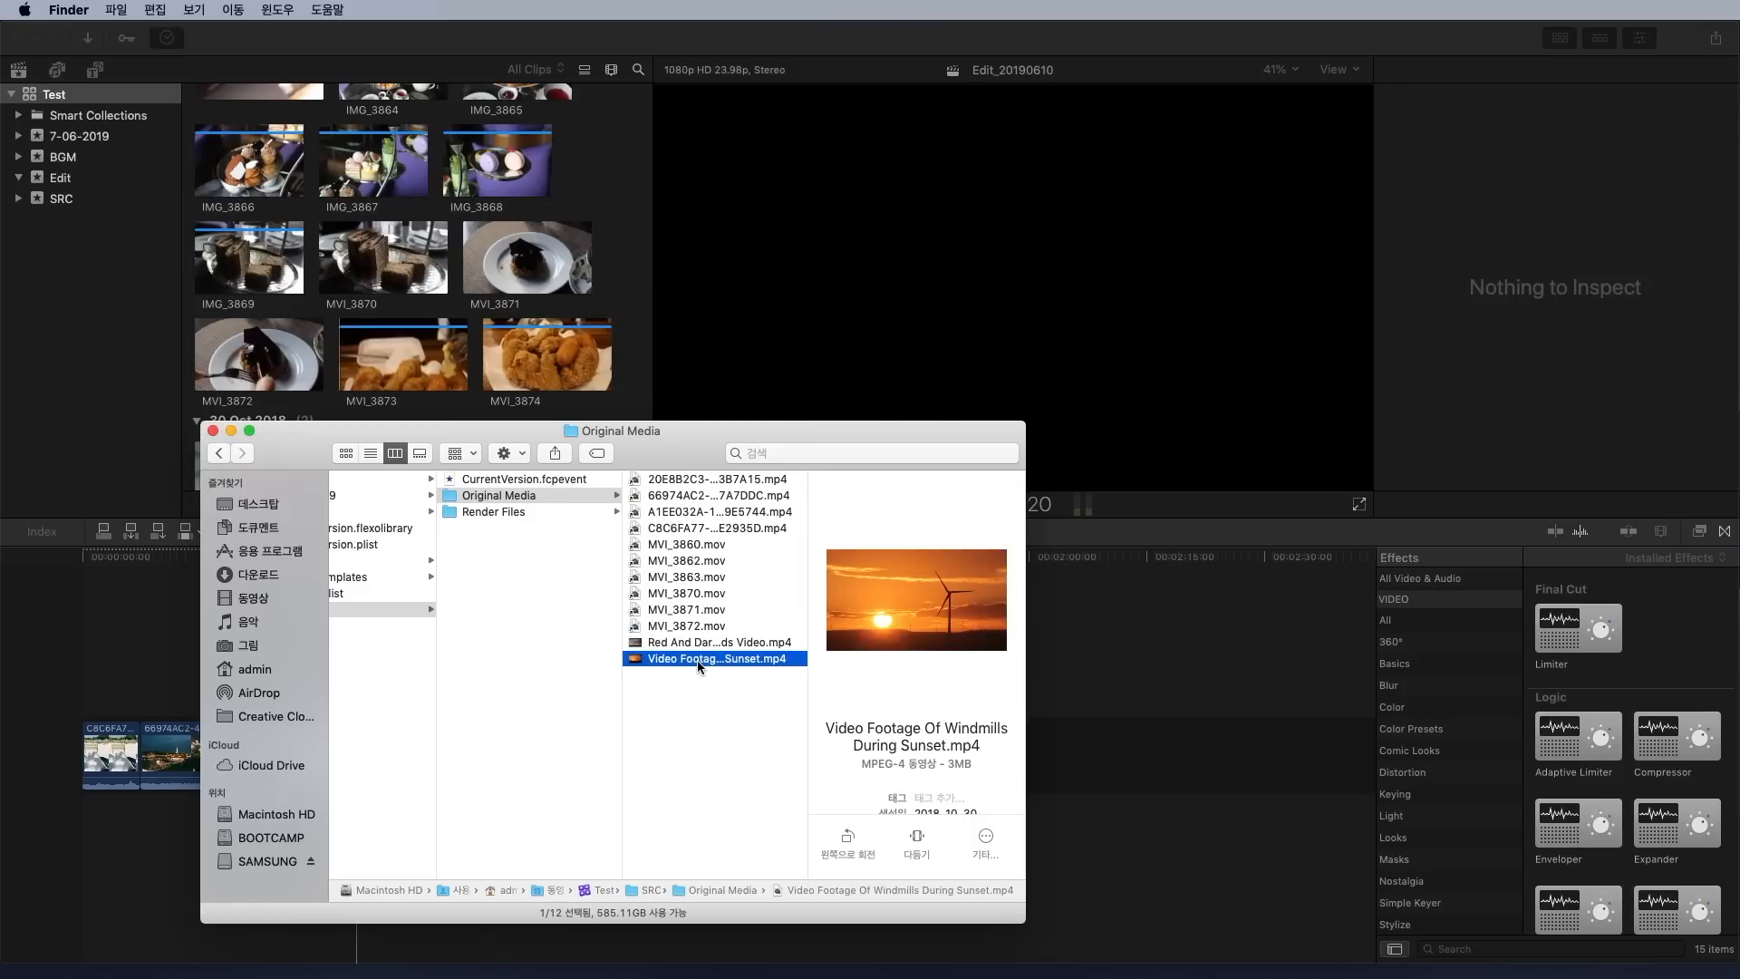
{"action": "left_click", "coordinate": [693, 642]}
{"action": "left_click", "coordinate": [688, 658]}
{"action": "left_click", "coordinate": [686, 593]}
{"action": "left_click", "coordinate": [685, 562]}
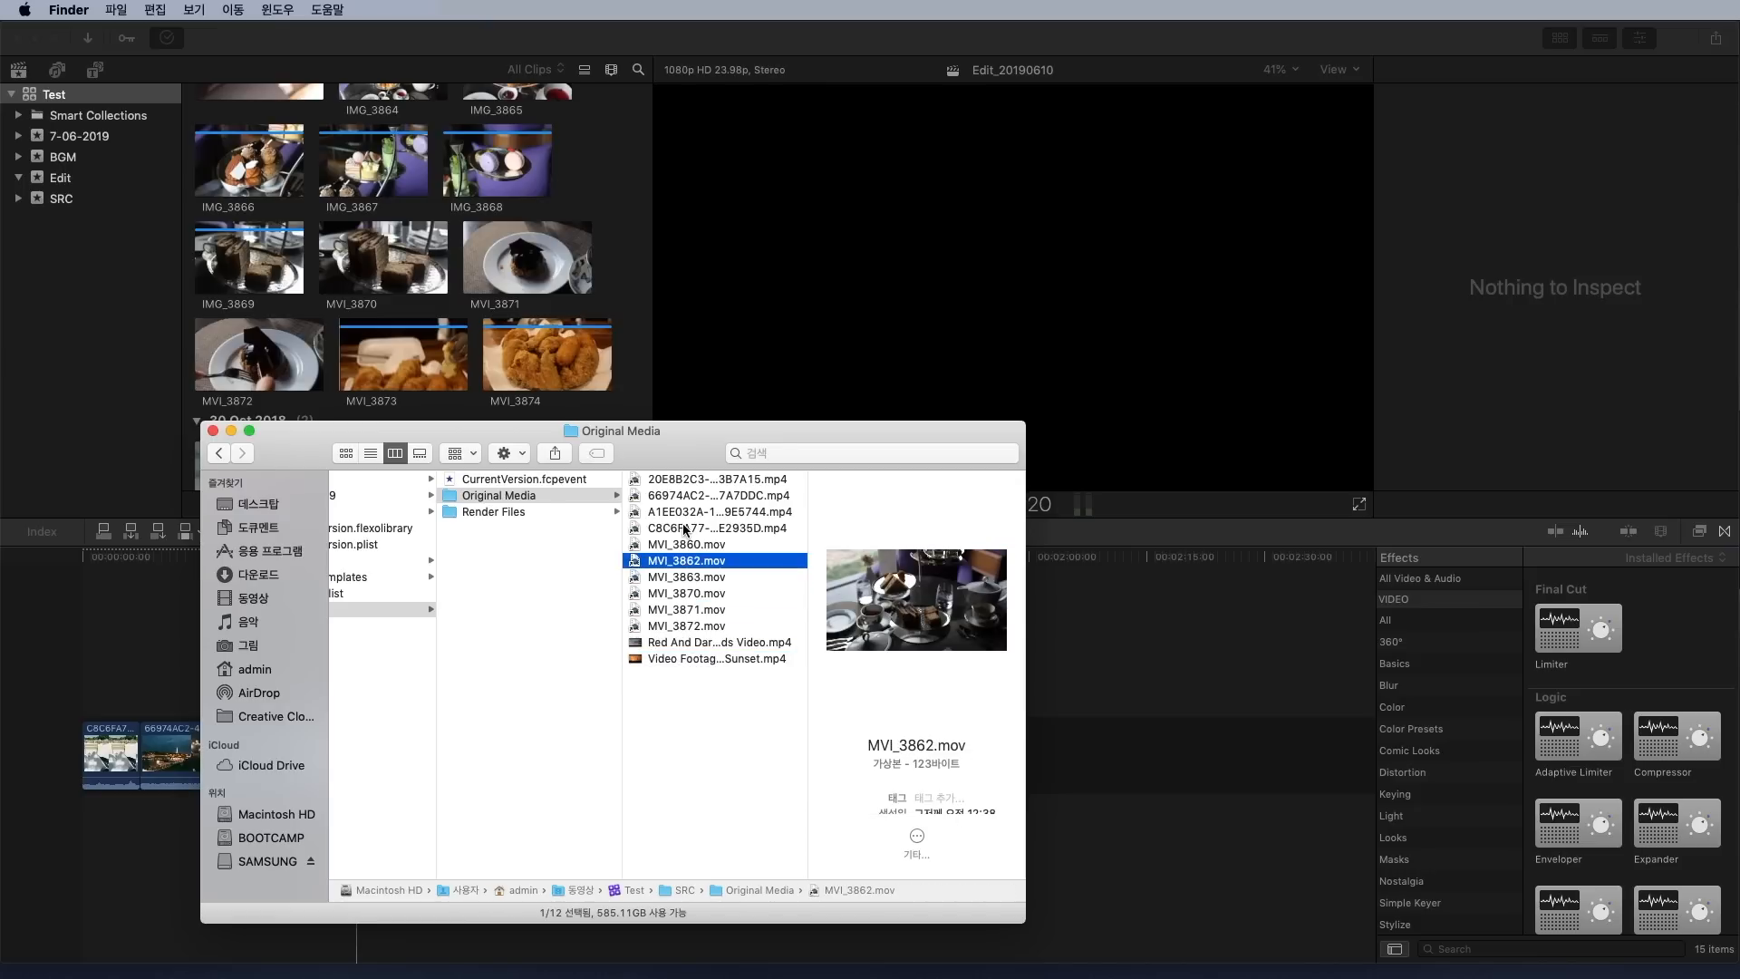
{"action": "left_click", "coordinate": [686, 529]}
{"action": "left_click", "coordinate": [686, 497]}
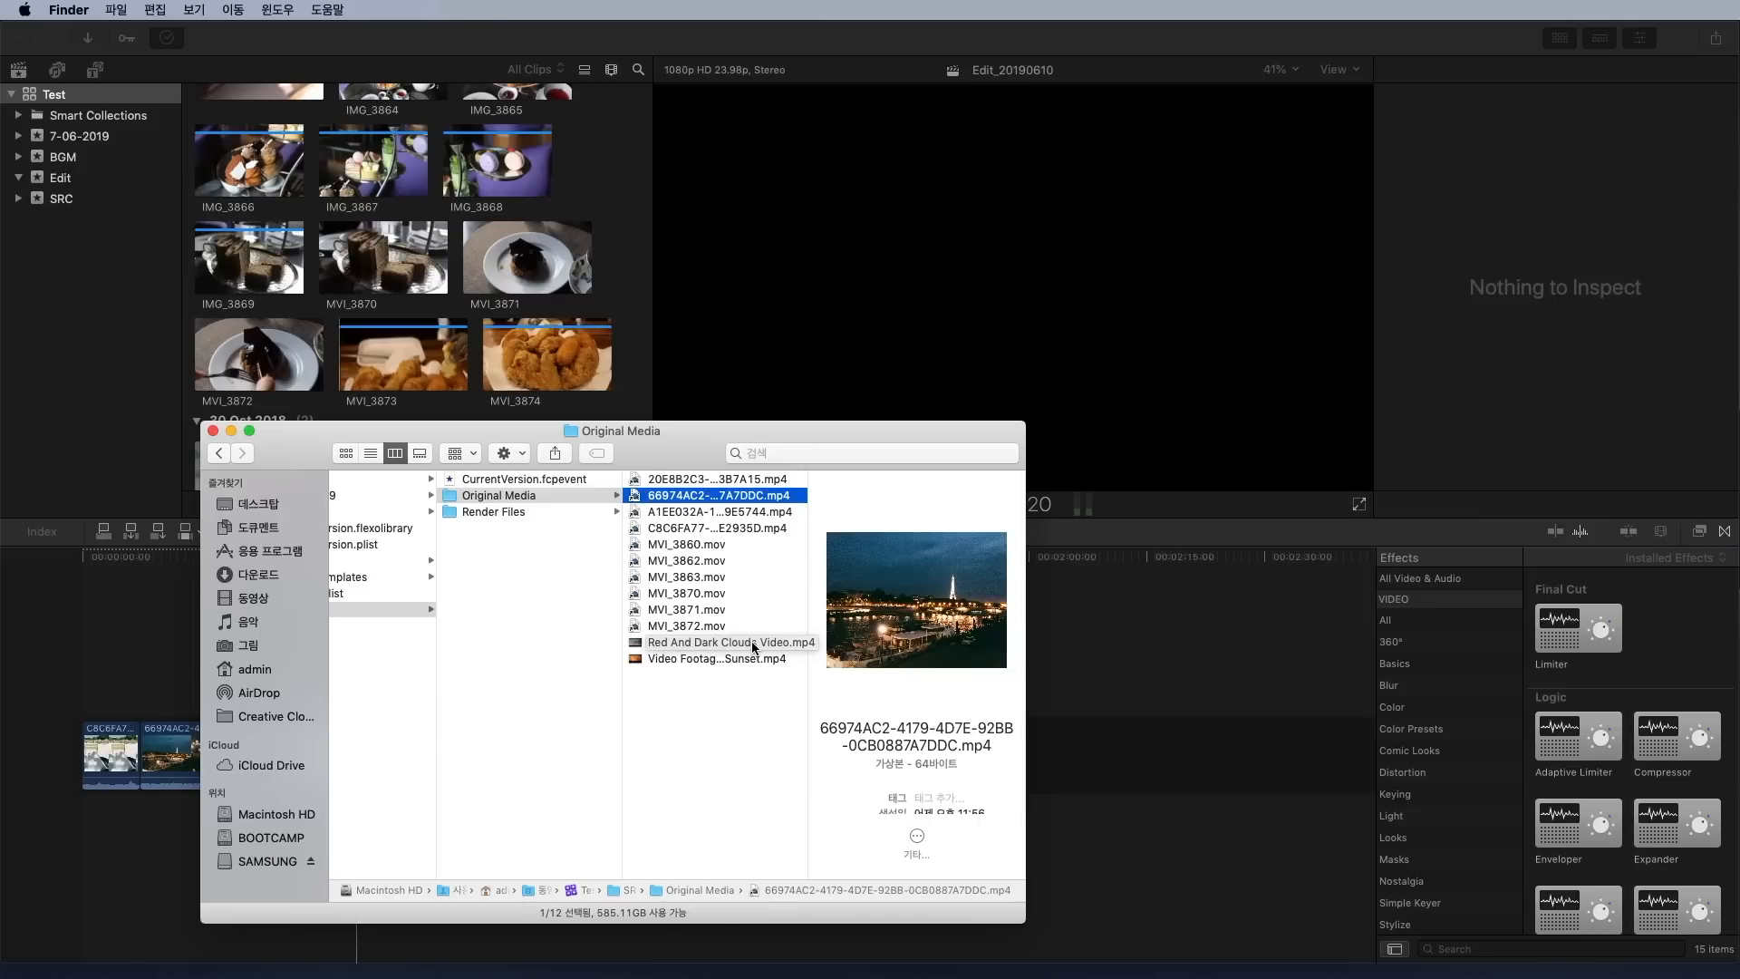
{"action": "left_click", "coordinate": [213, 431]}
{"action": "left_click", "coordinate": [578, 724]}
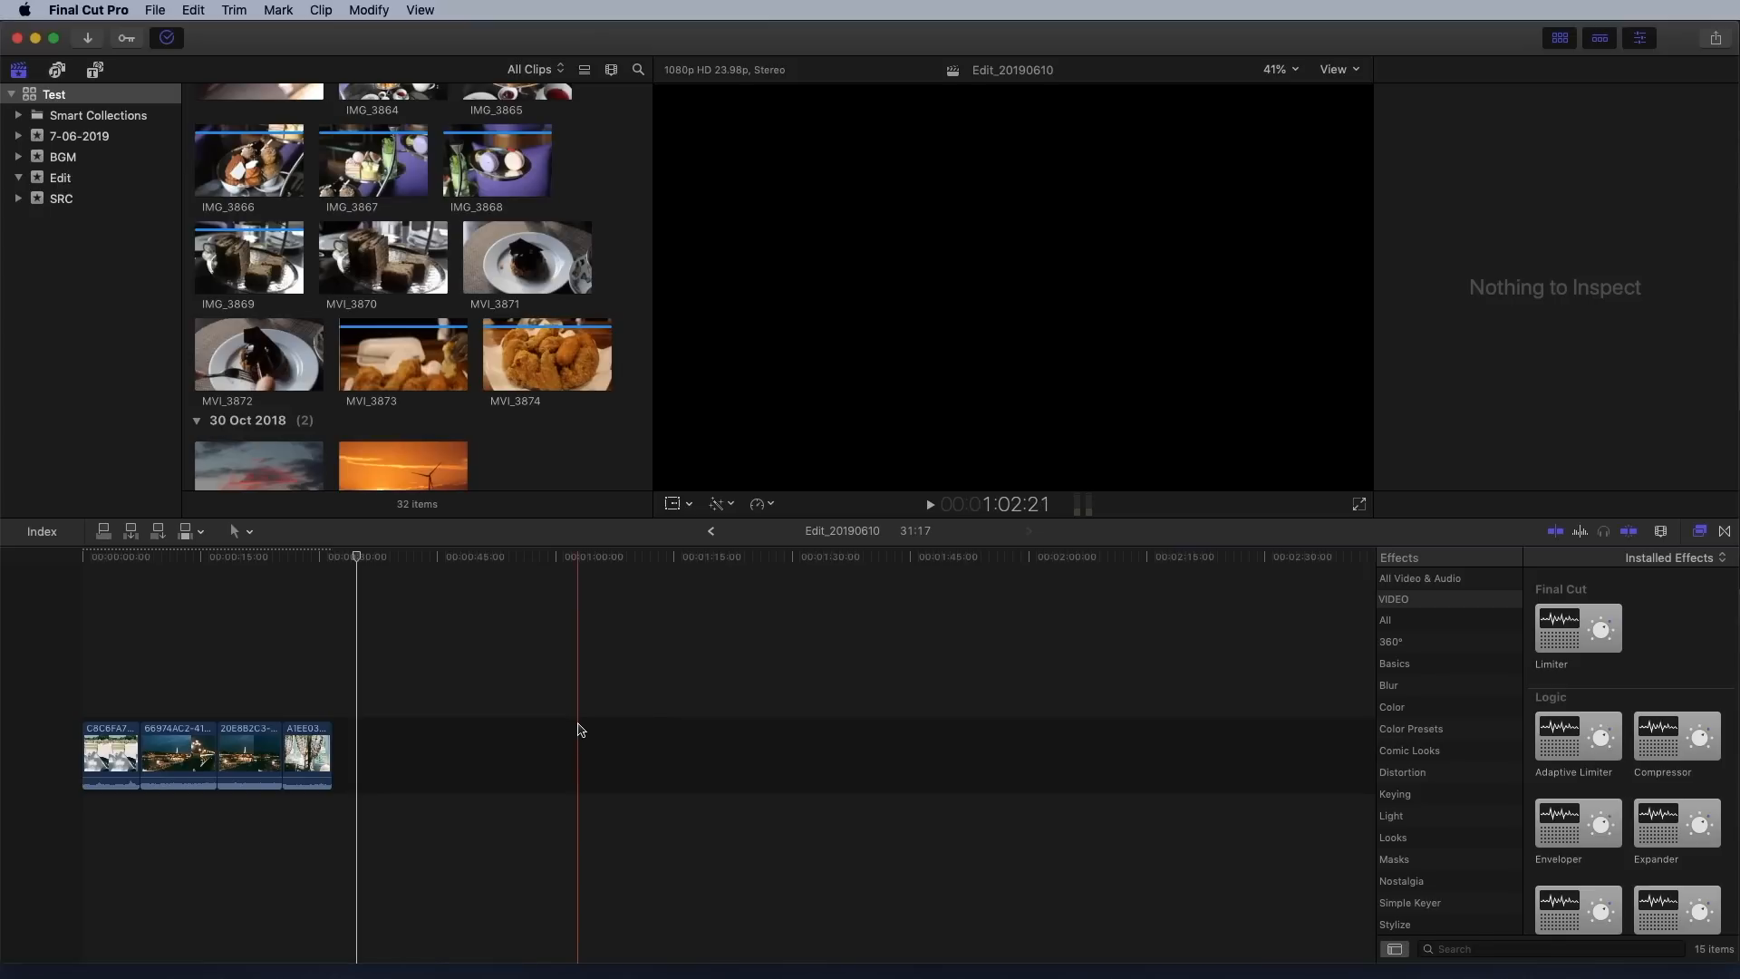